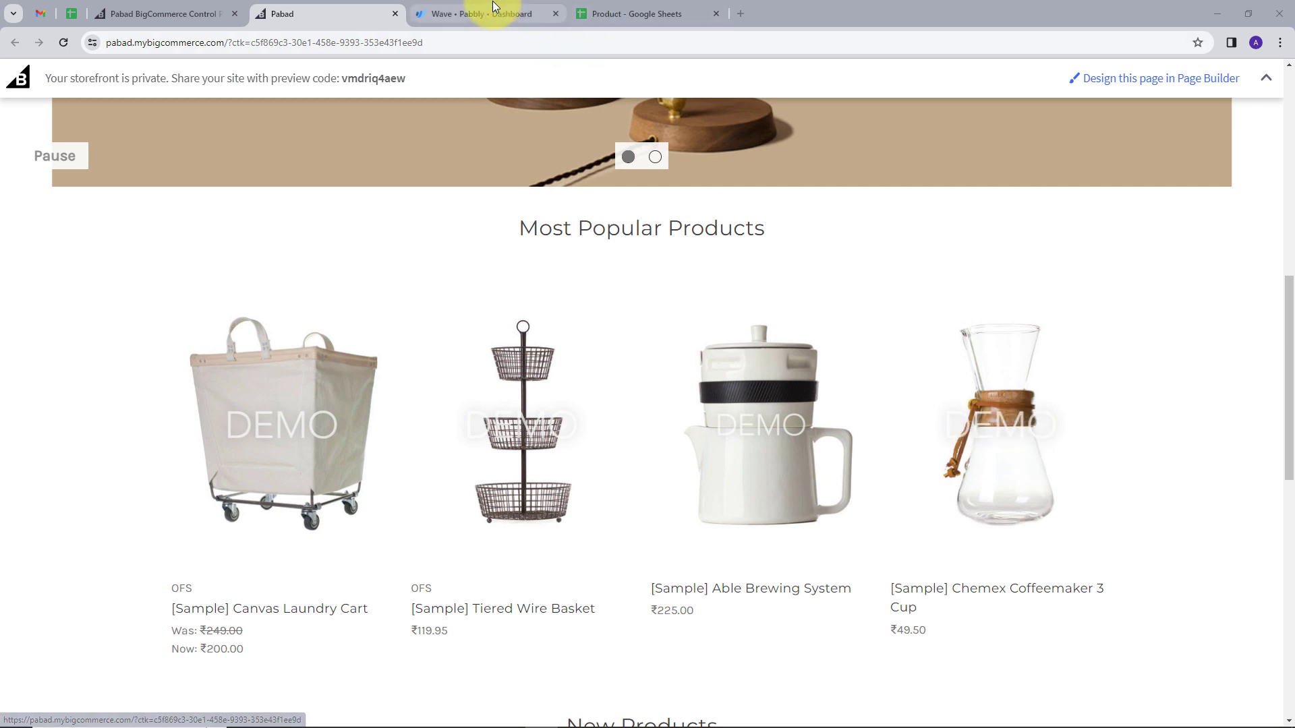
Step: Compare the Wave dashboard with the store's storefront tab
{"action": "left_click", "coordinate": [499, 13]}
{"action": "scroll", "coordinate": [689, 317], "scroll_direction": "down", "scroll_amount": 1}
{"action": "scroll", "coordinate": [690, 316], "scroll_direction": "down", "scroll_amount": 2}
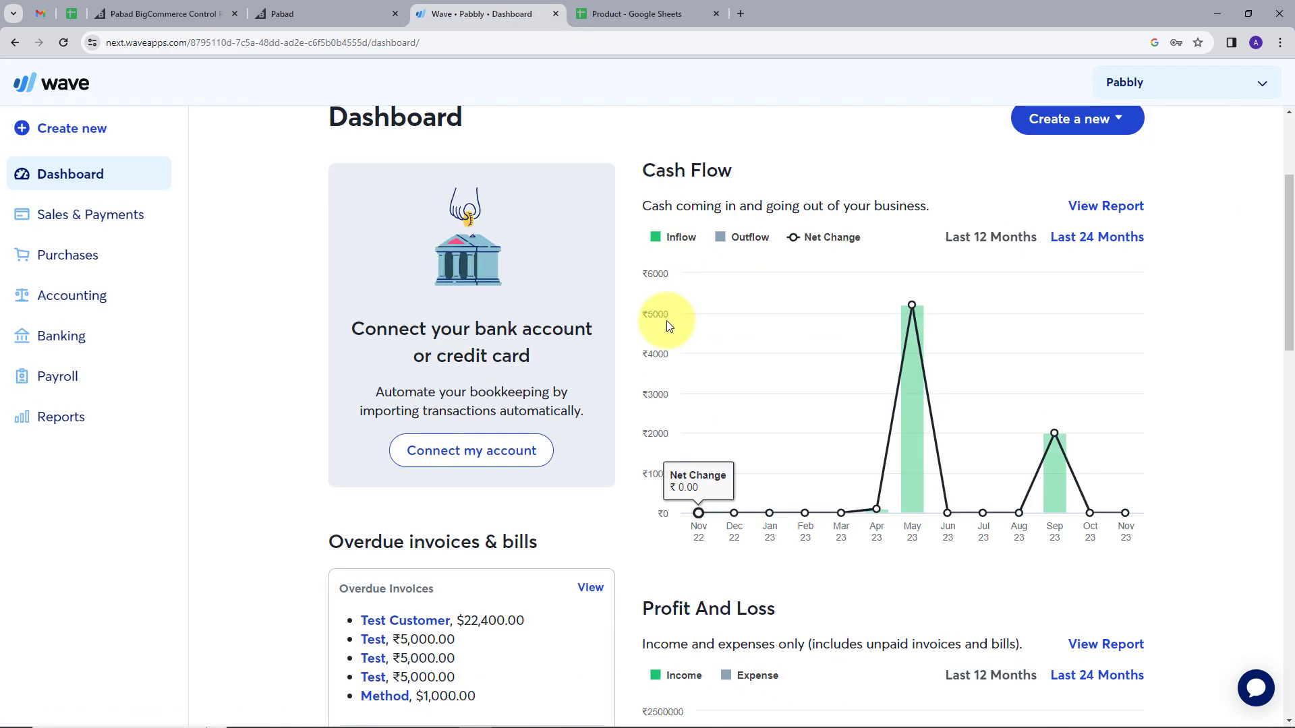
{"action": "scroll", "coordinate": [665, 319], "scroll_direction": "up", "scroll_amount": 3}
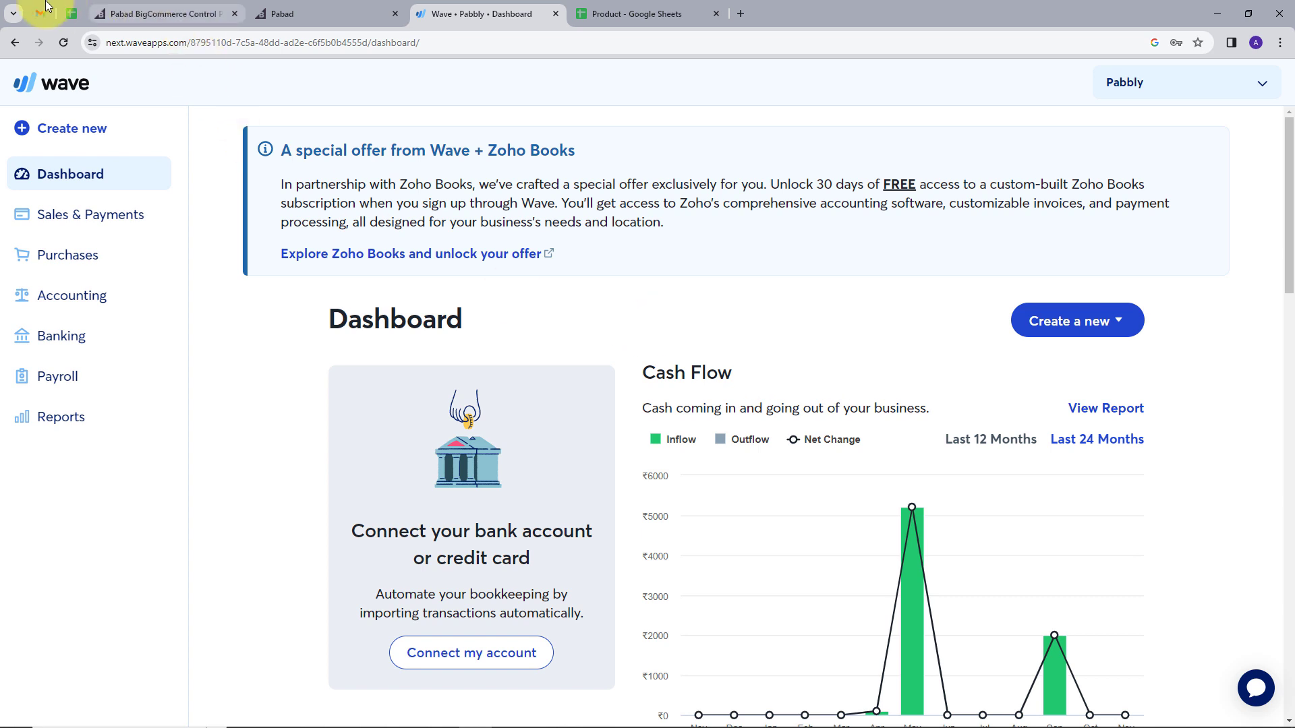
{"action": "left_click", "coordinate": [315, 15]}
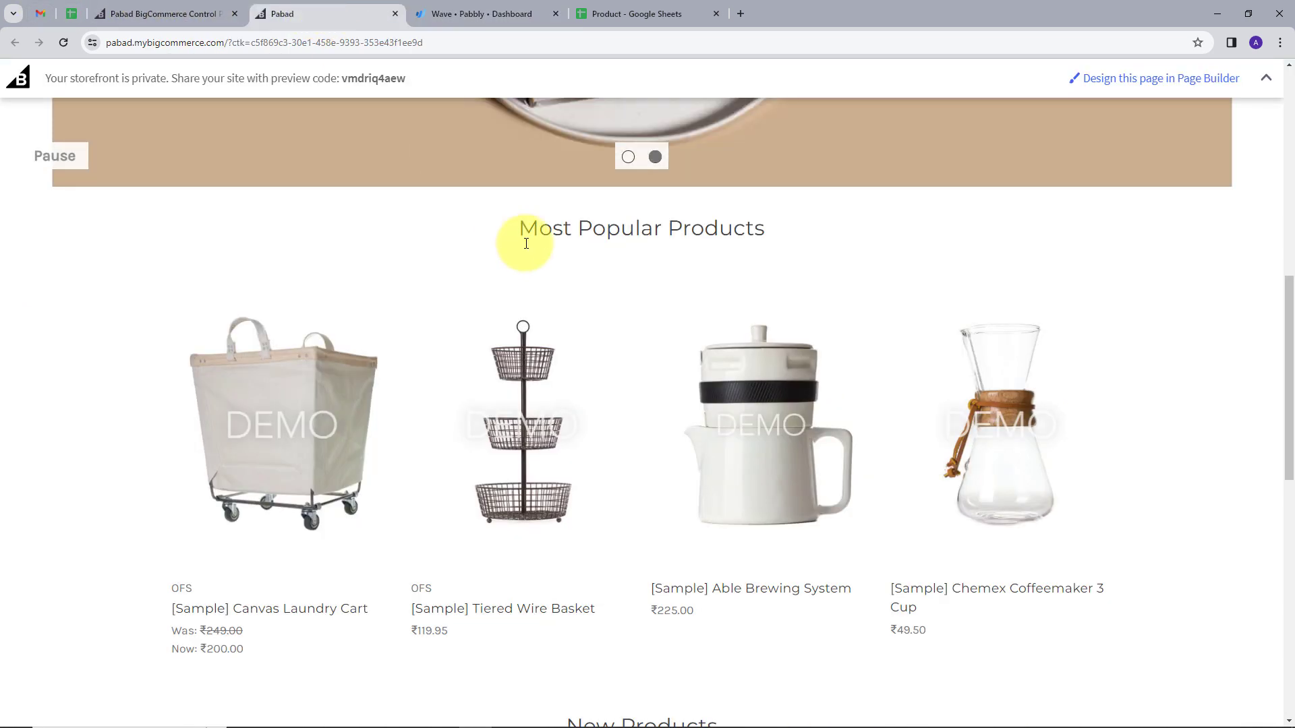
{"action": "left_click", "coordinate": [507, 14]}
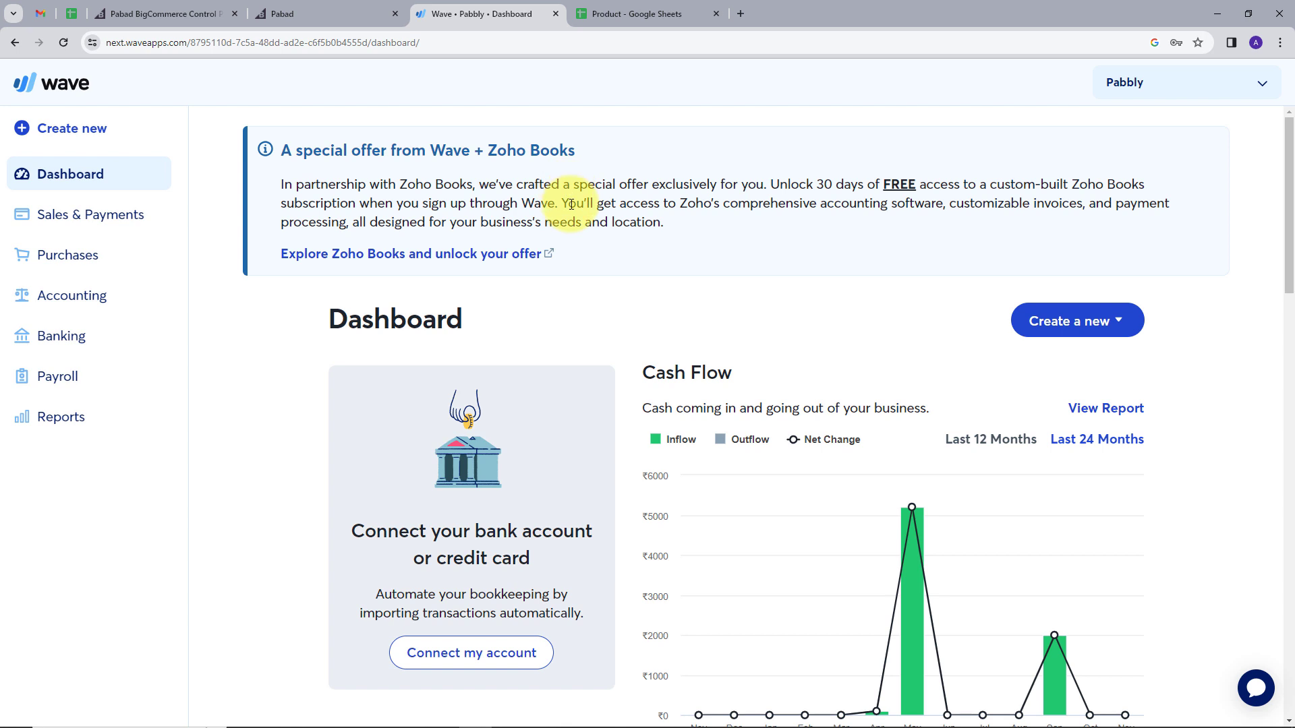
{"action": "left_click", "coordinate": [312, 14]}
{"action": "left_click", "coordinate": [496, 14]}
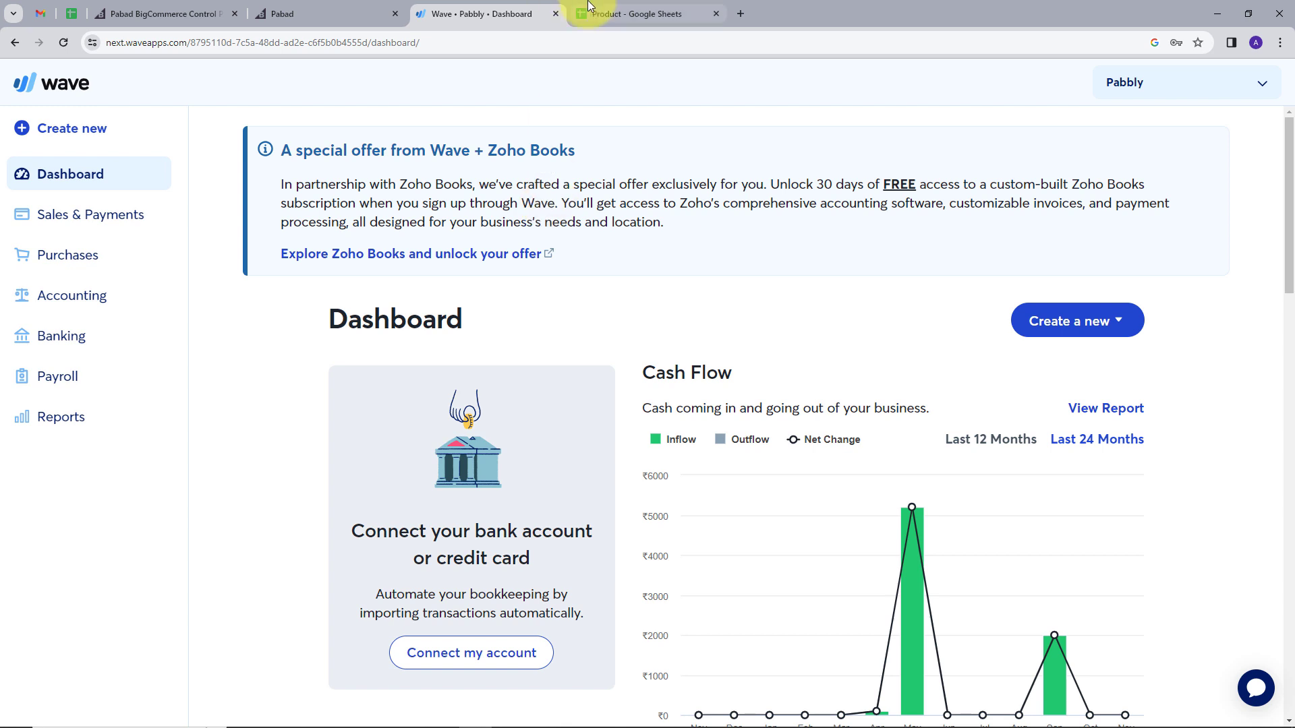
Step: Check the BigCommerce control panel, ending on the Product sheet listing Infox9i and LED Bulb ids
{"action": "left_click", "coordinate": [617, 12]}
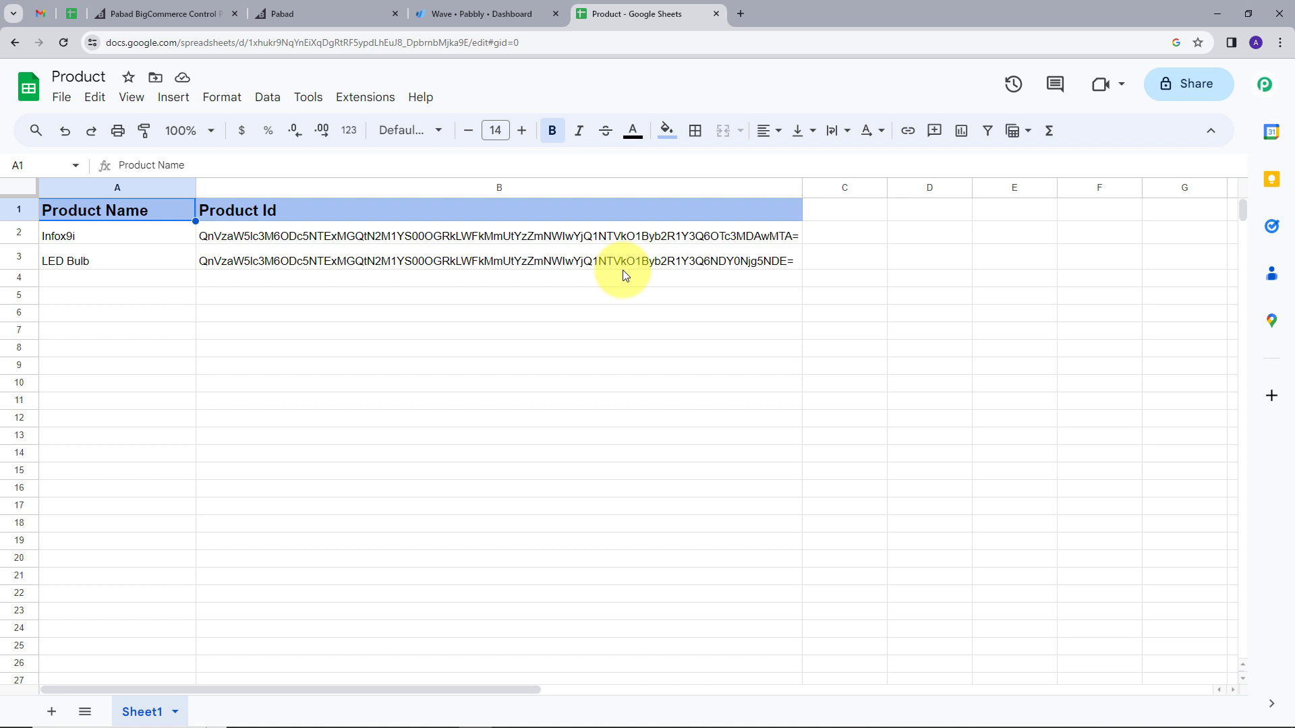
{"action": "left_click", "coordinate": [185, 14]}
{"action": "left_click", "coordinate": [468, 14]}
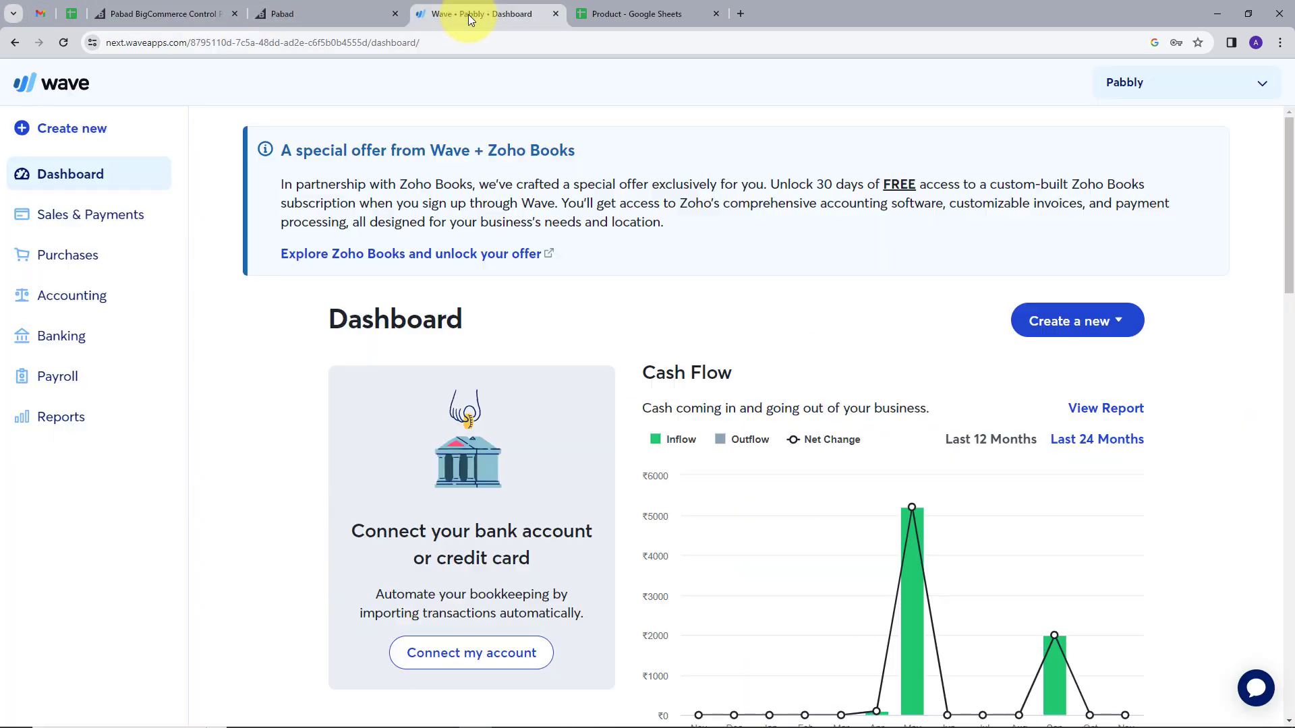
{"action": "left_click", "coordinate": [611, 14]}
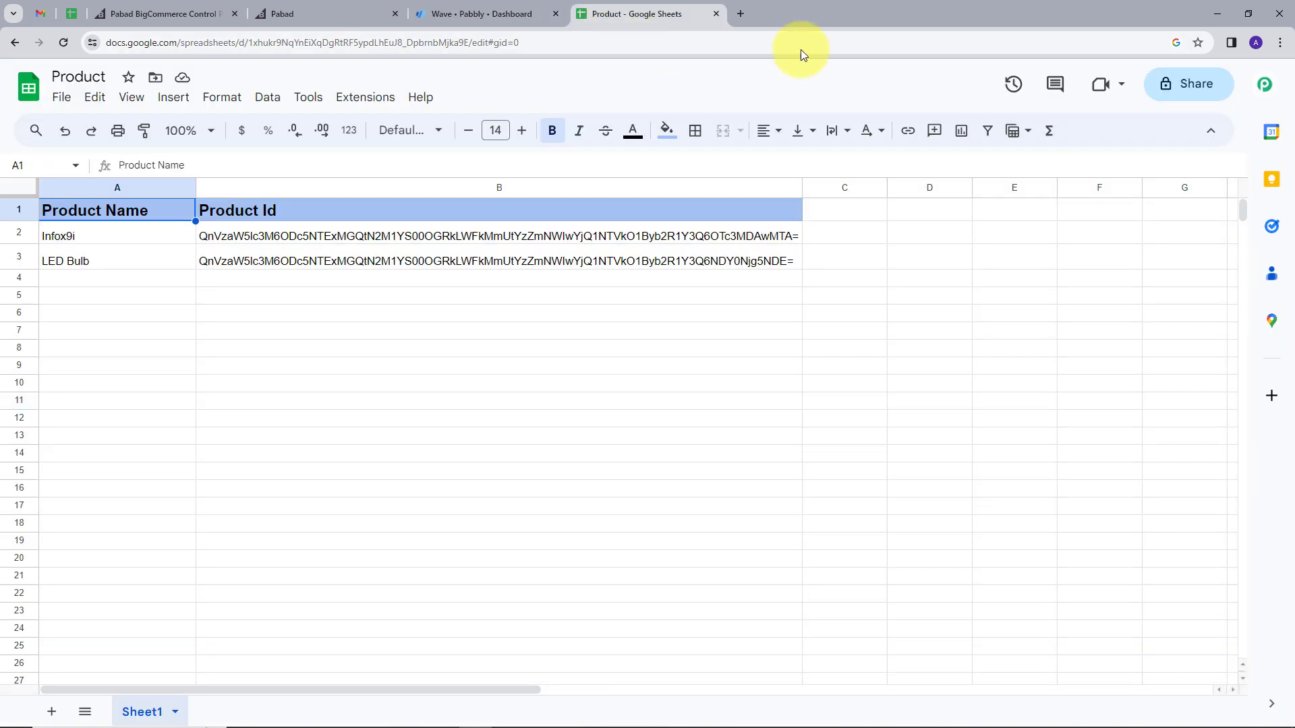
Step: Load pabbly.com in a new tab and collapse its chat panel
{"action": "left_click", "coordinate": [744, 15]}
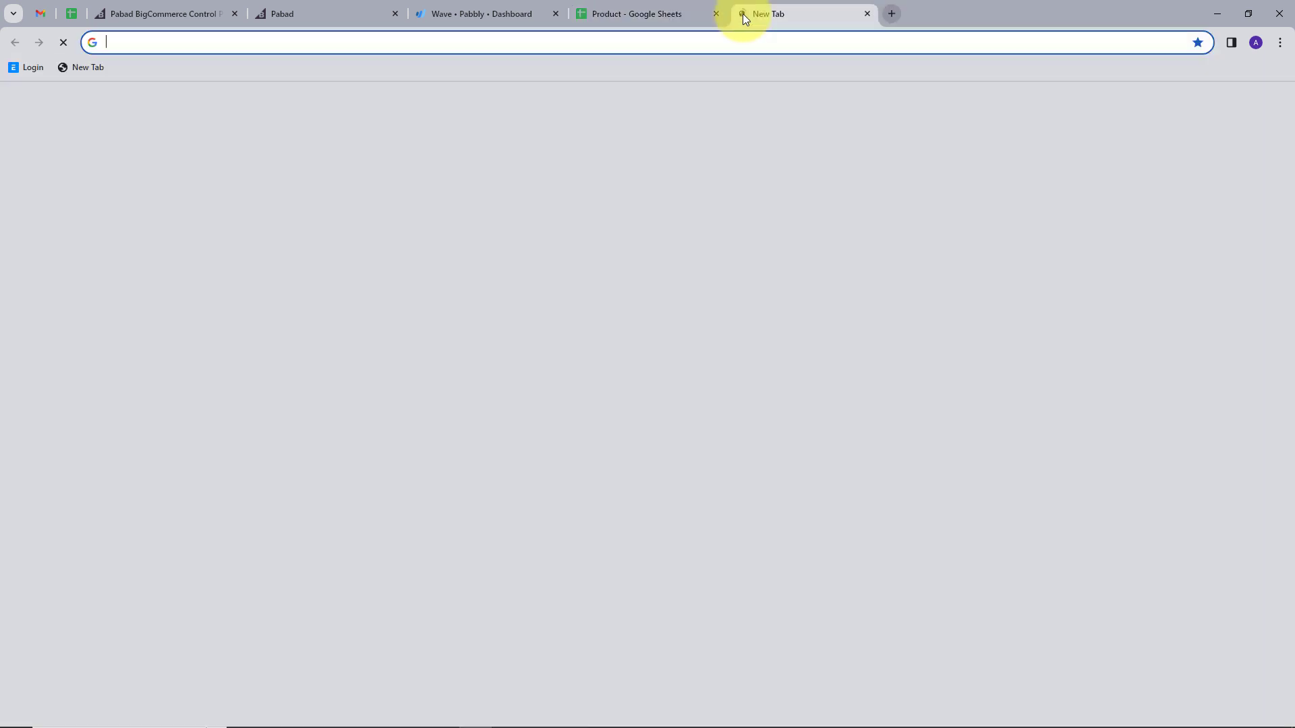
{"action": "type", "text": "pabbly"}
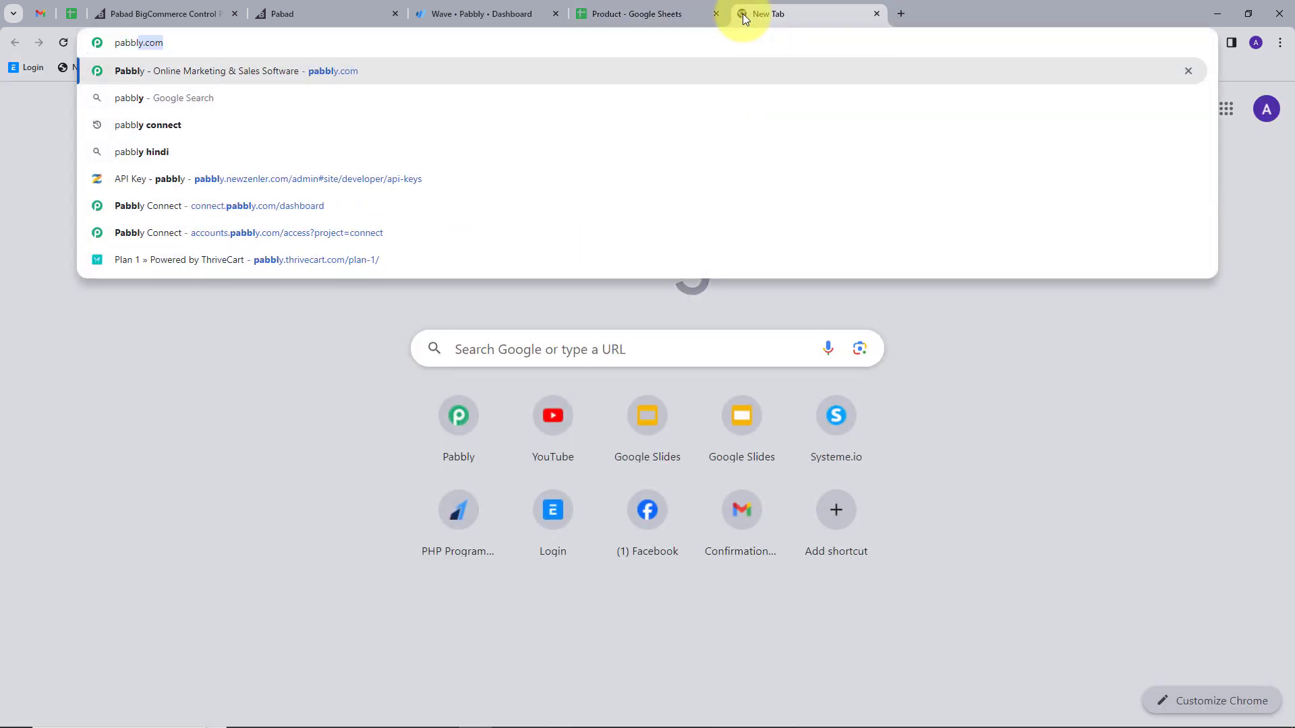
{"action": "type", "text": ".com"}
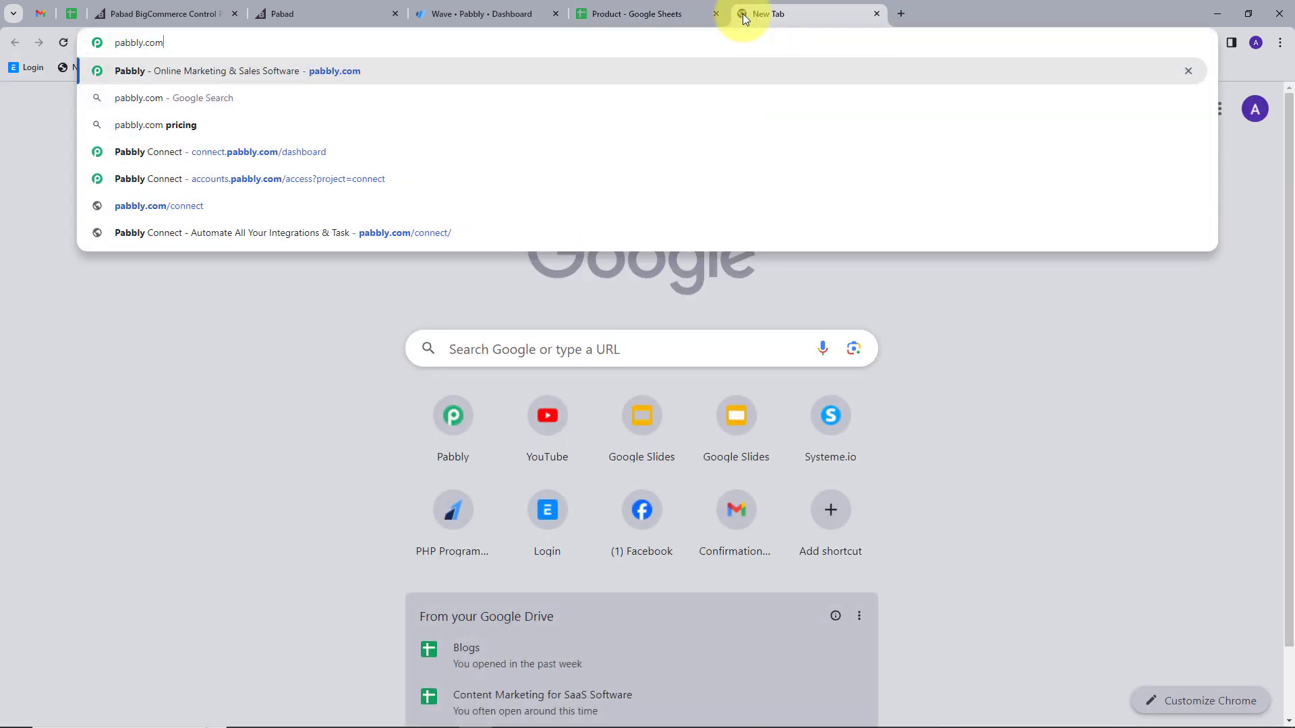
{"action": "key", "text": "Return"}
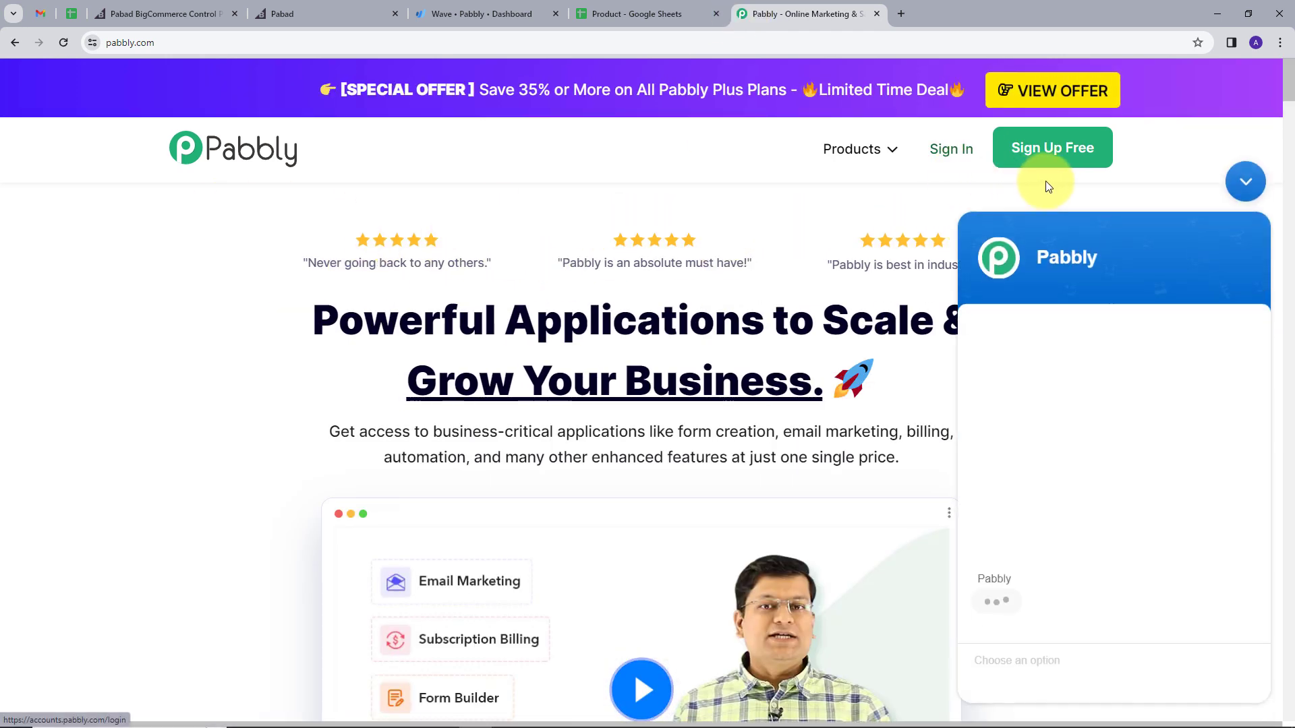
{"action": "left_click", "coordinate": [1249, 163]}
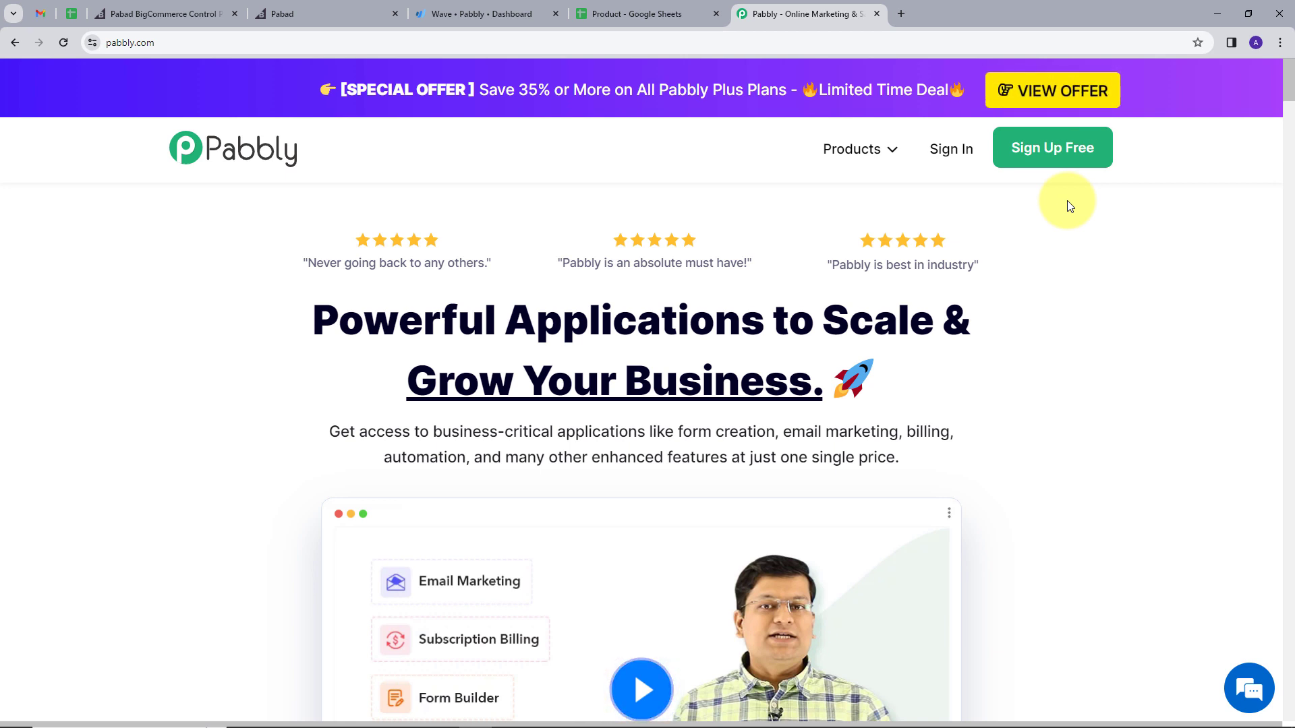
Step: Sign in to Pabbly and launch Pabbly Connect from the All Apps list
{"action": "left_click", "coordinate": [951, 164]}
{"action": "scroll", "coordinate": [1093, 529], "scroll_direction": "down", "scroll_amount": 1}
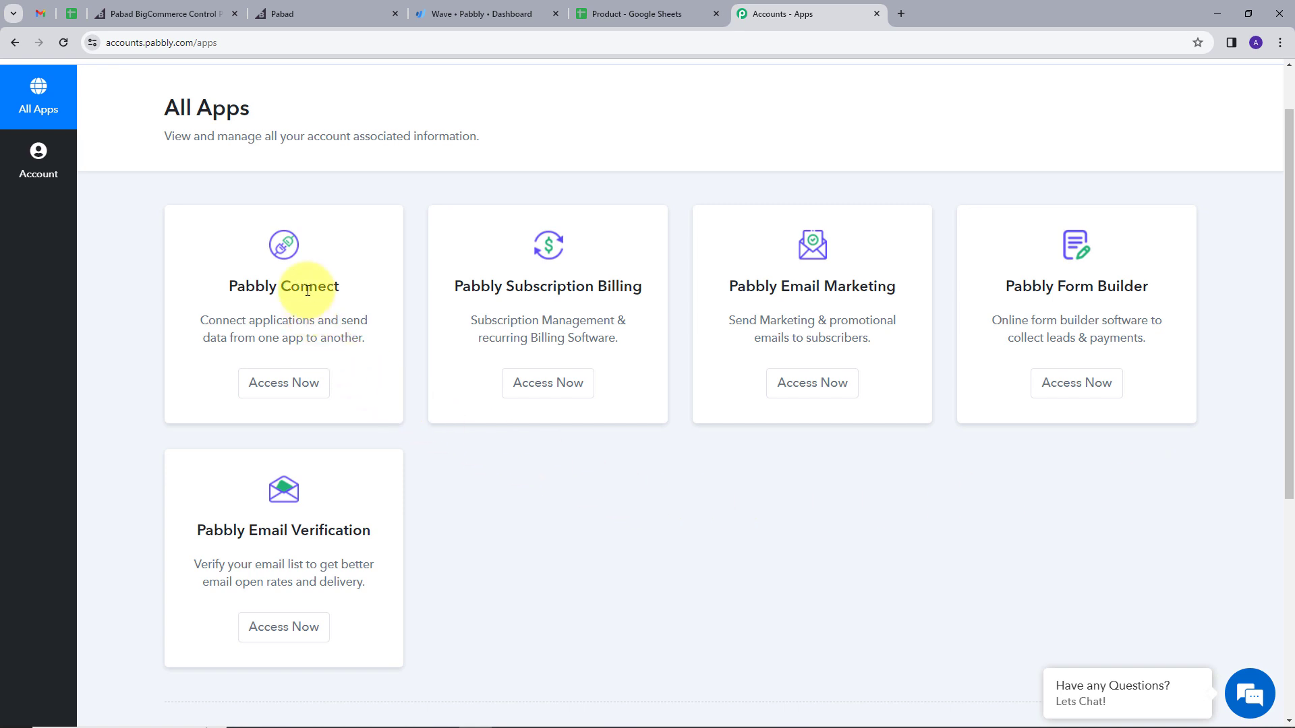
{"action": "left_click", "coordinate": [283, 384]}
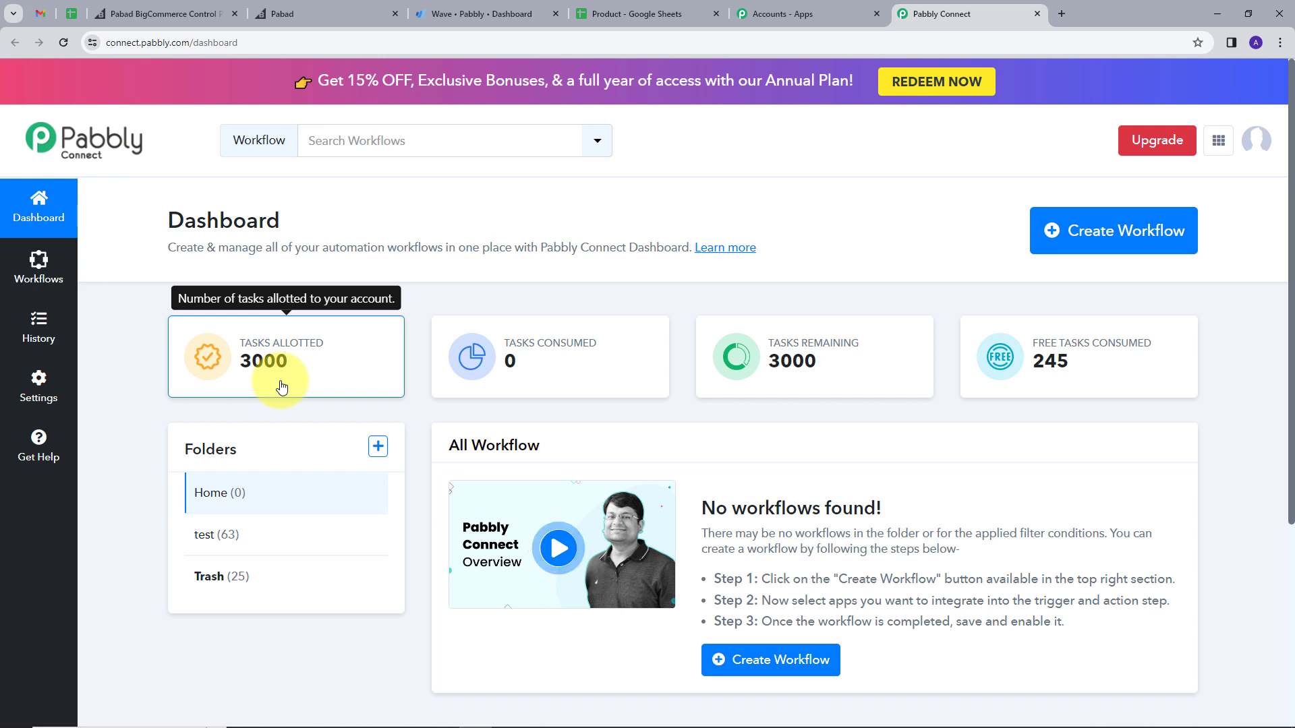
{"action": "scroll", "coordinate": [675, 357], "scroll_direction": "down", "scroll_amount": 2}
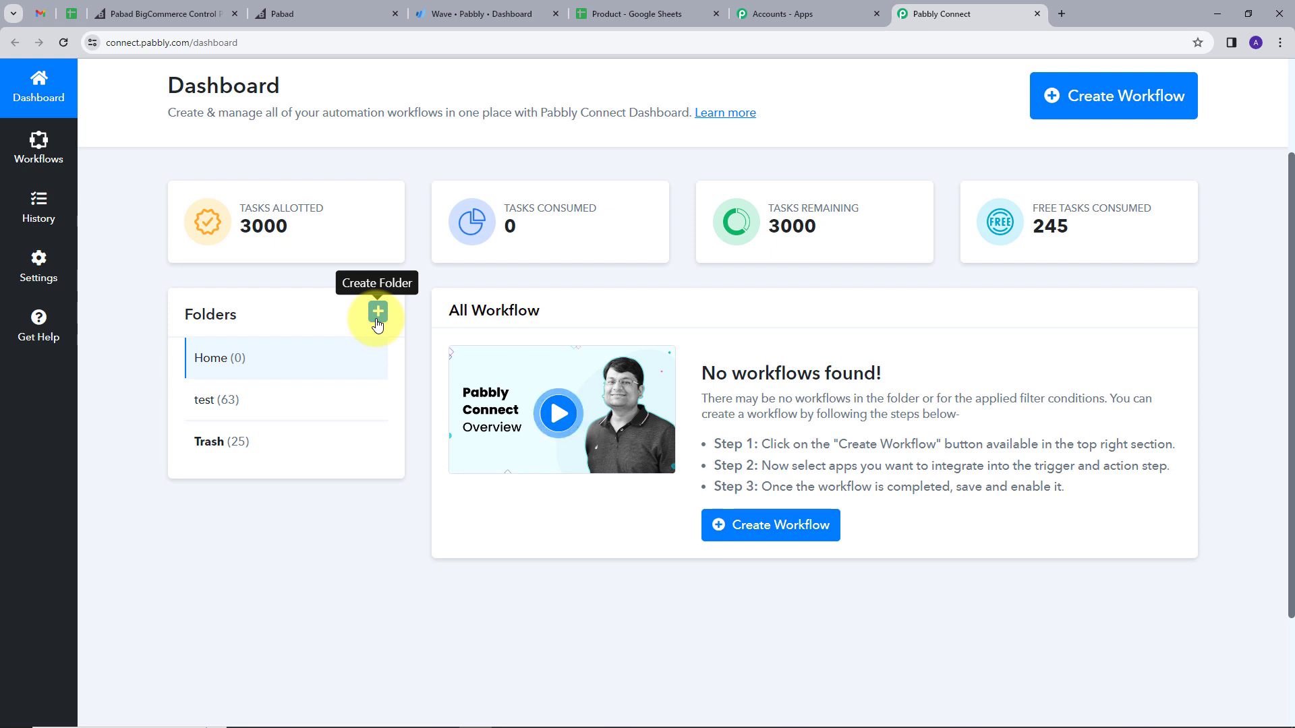
{"action": "scroll", "coordinate": [394, 314], "scroll_direction": "up", "scroll_amount": 2}
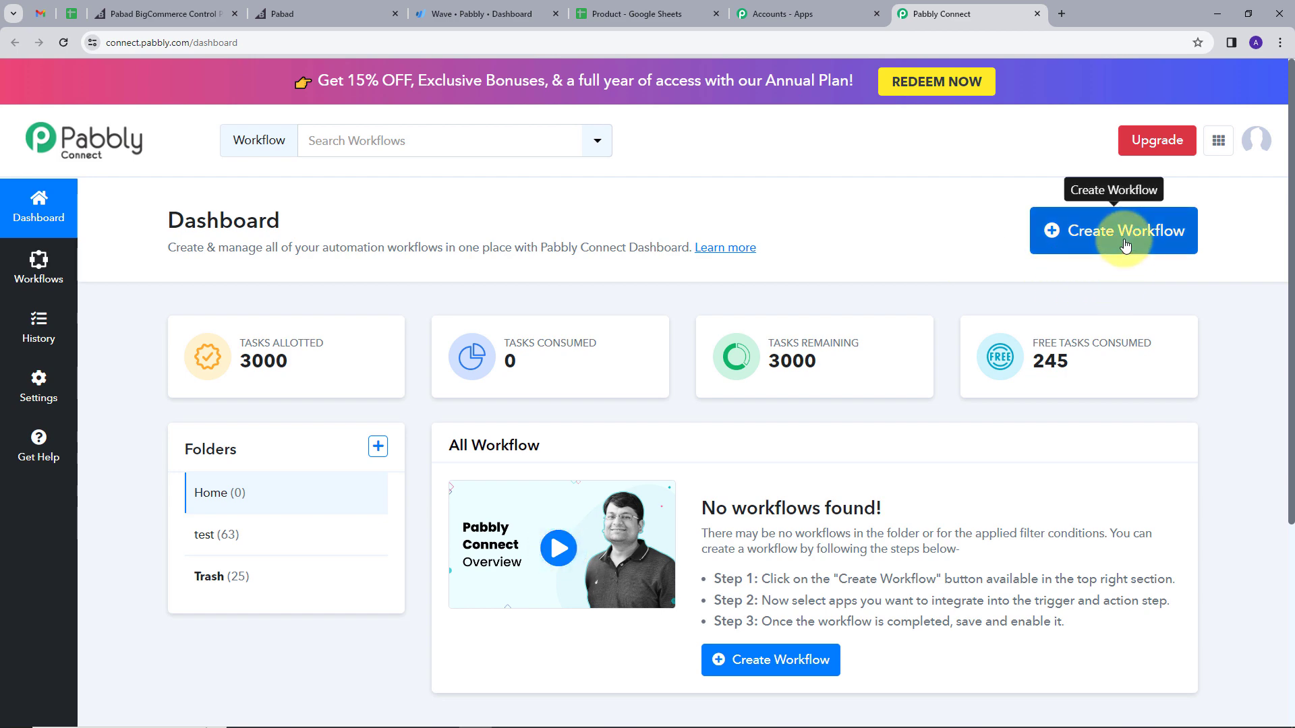
Step: Create a Home-folder workflow named 'Create an Invoice in Wave for BigCommerce Order'
{"action": "left_click", "coordinate": [1087, 239]}
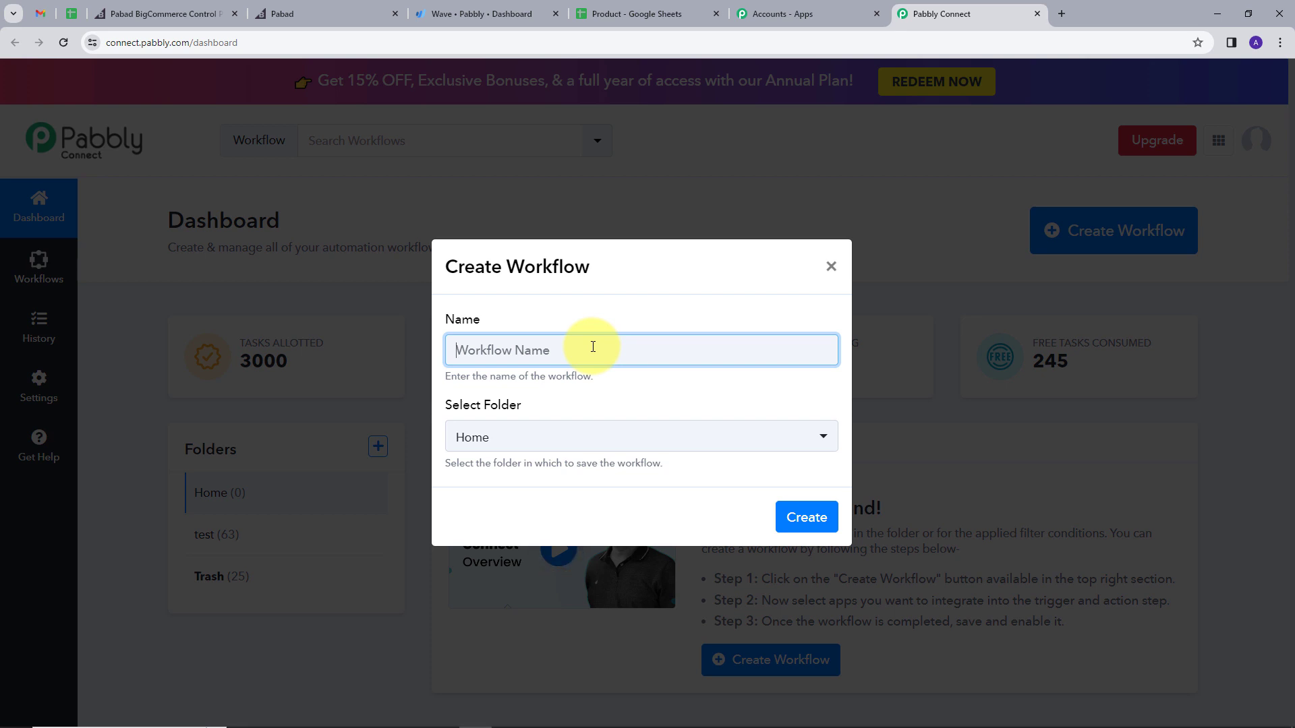
{"action": "type", "text": "Create an Invoice in Wave for BigCommerce Order"}
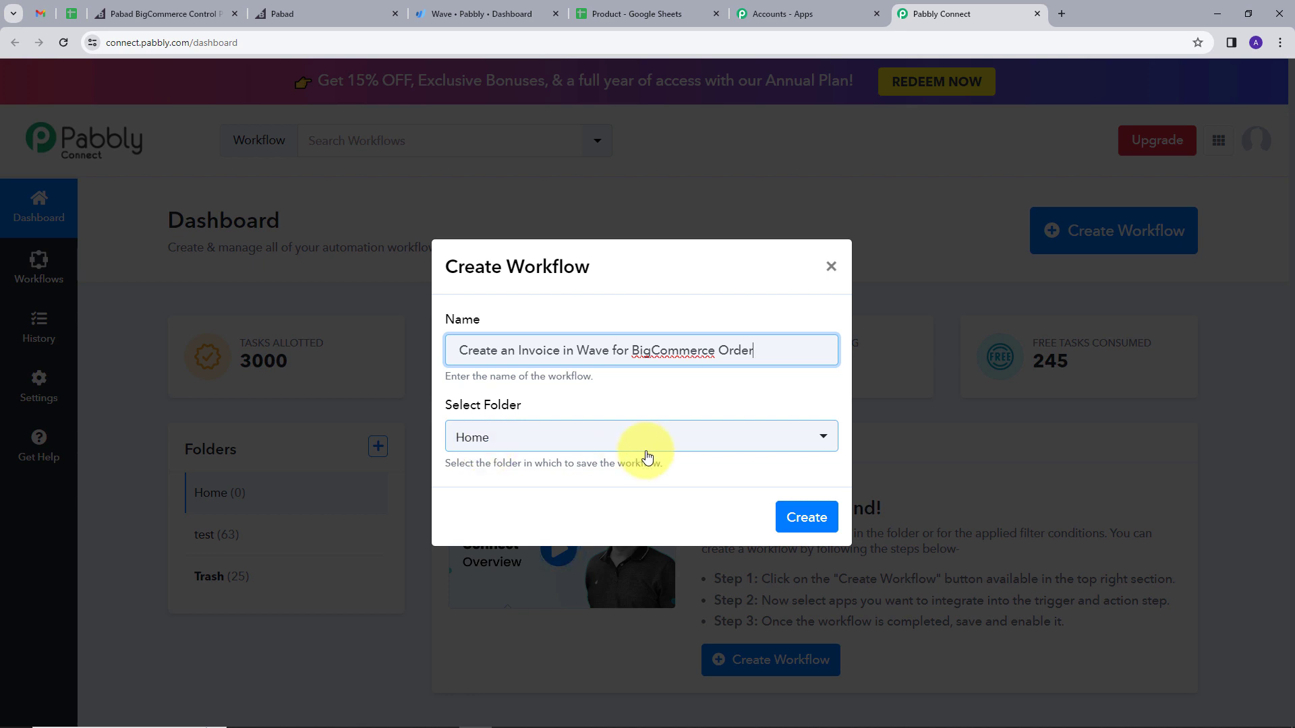
{"action": "left_click", "coordinate": [805, 520]}
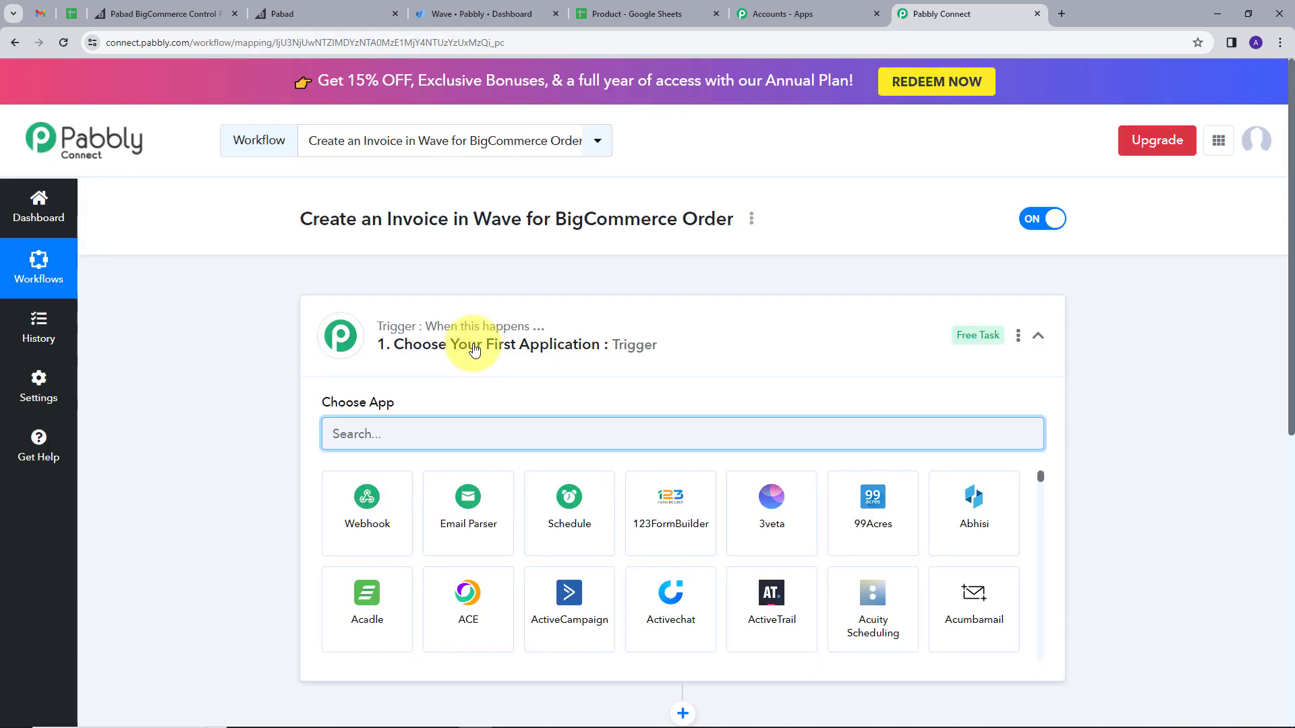
Step: Choose BigCommerce as the trigger app with the New Order Created event
{"action": "scroll", "coordinate": [474, 349], "scroll_direction": "down", "scroll_amount": 1}
{"action": "scroll", "coordinate": [474, 349], "scroll_direction": "down", "scroll_amount": 2}
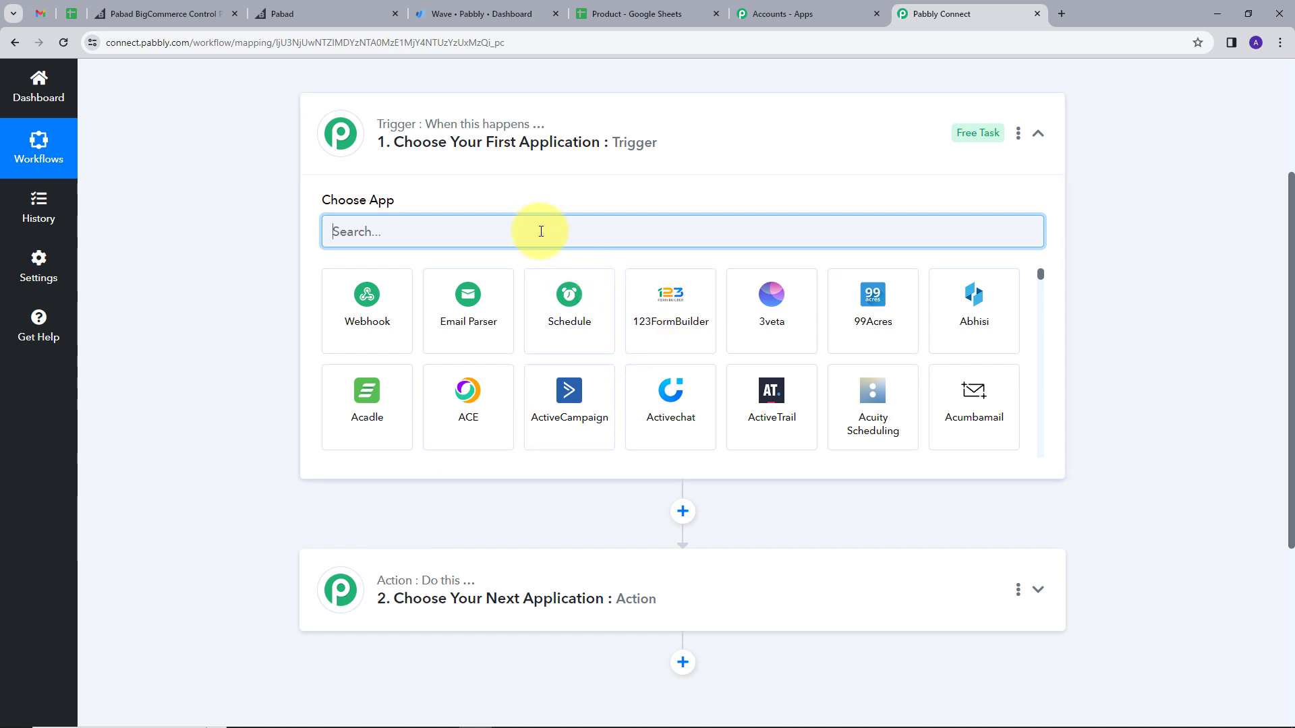
{"action": "type", "text": "ig"}
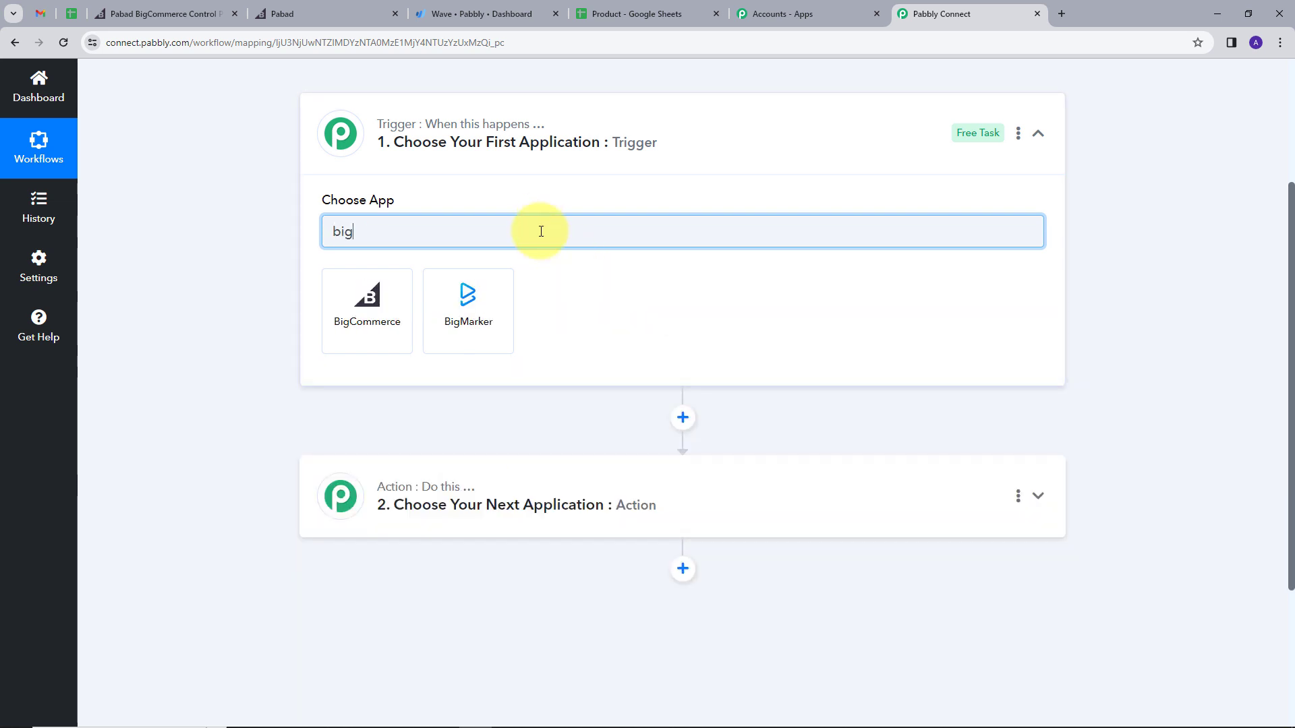
{"action": "left_click", "coordinate": [394, 300]}
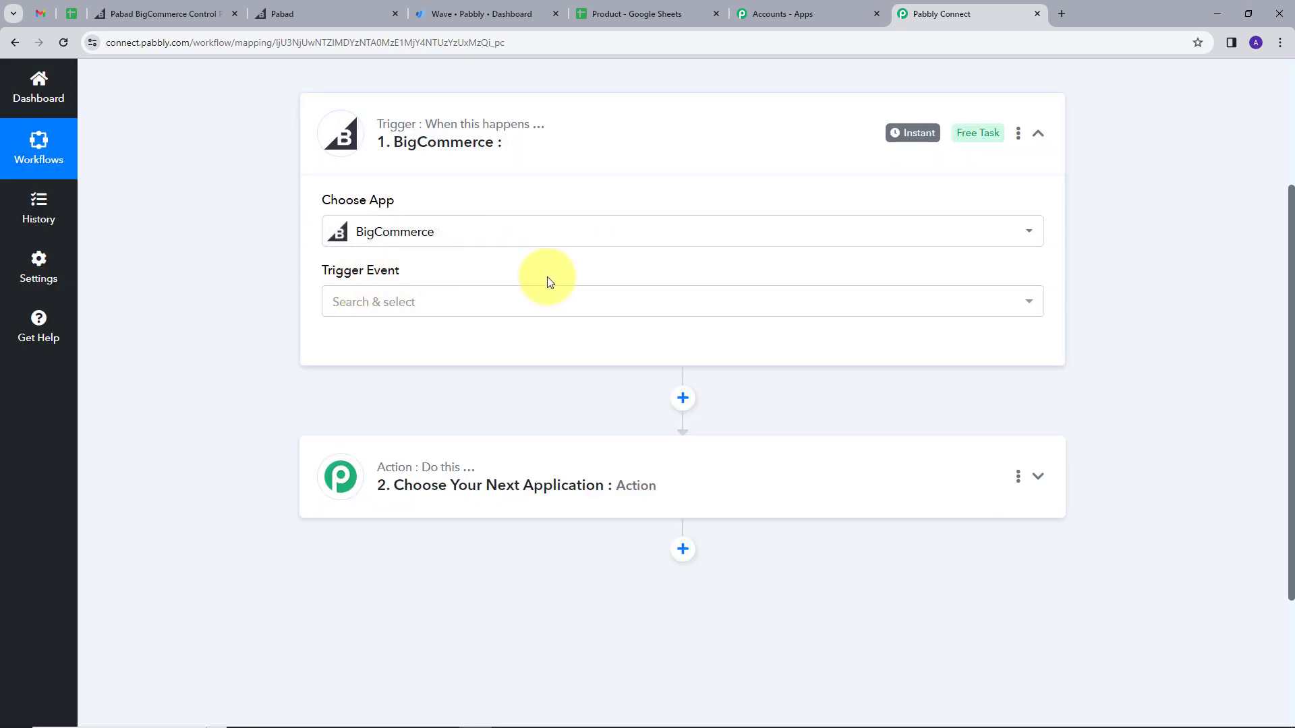
{"action": "left_click", "coordinate": [823, 310]}
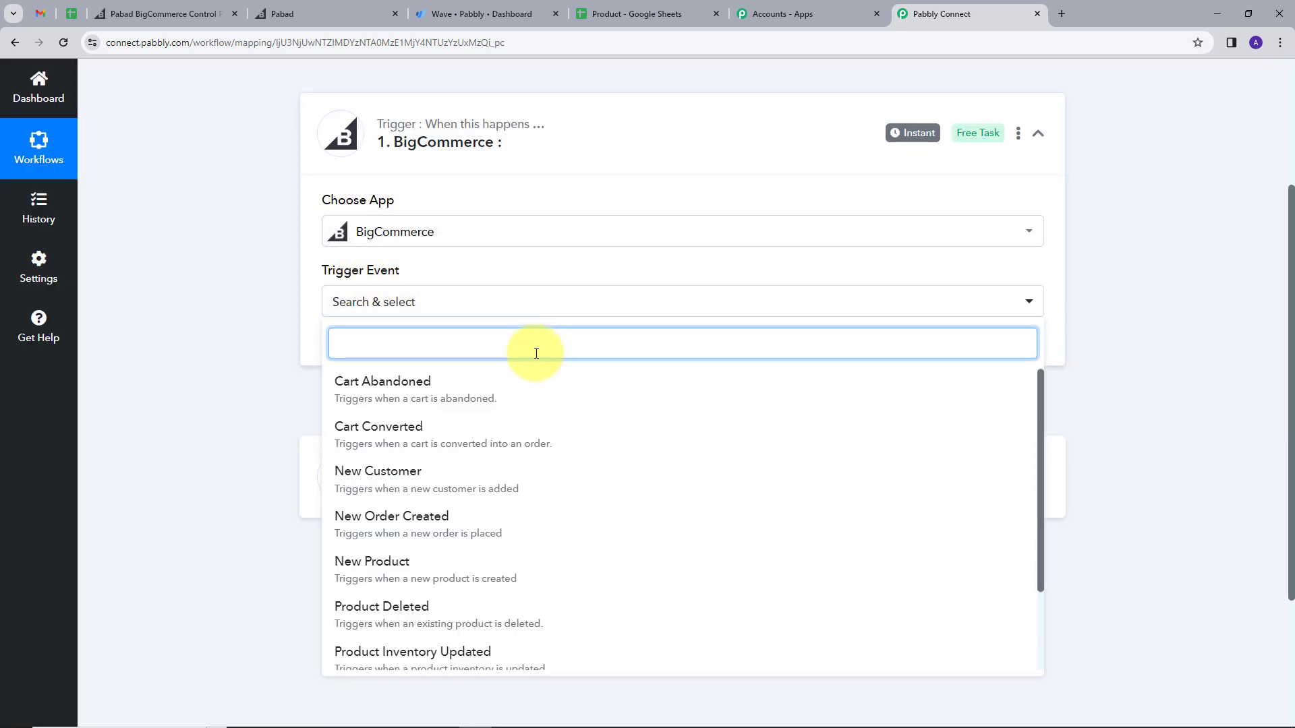
{"action": "scroll", "coordinate": [463, 511], "scroll_direction": "down", "scroll_amount": 1}
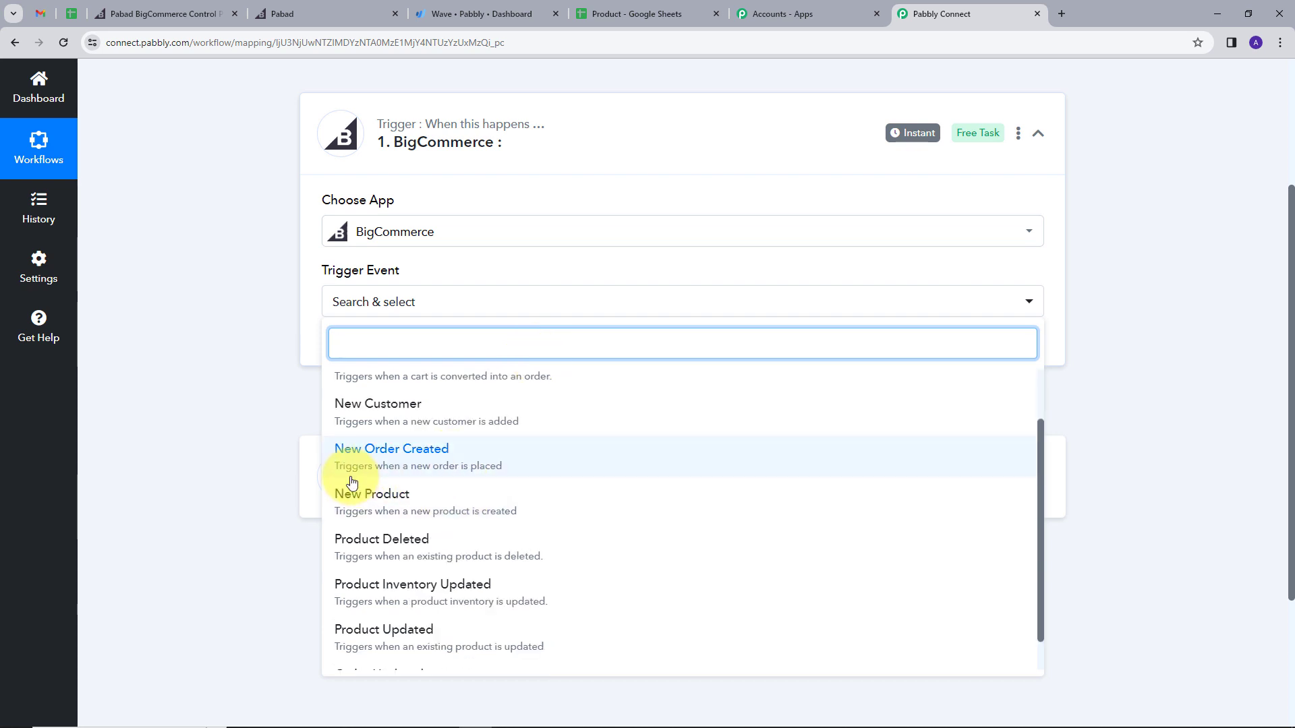
{"action": "left_click", "coordinate": [437, 464]}
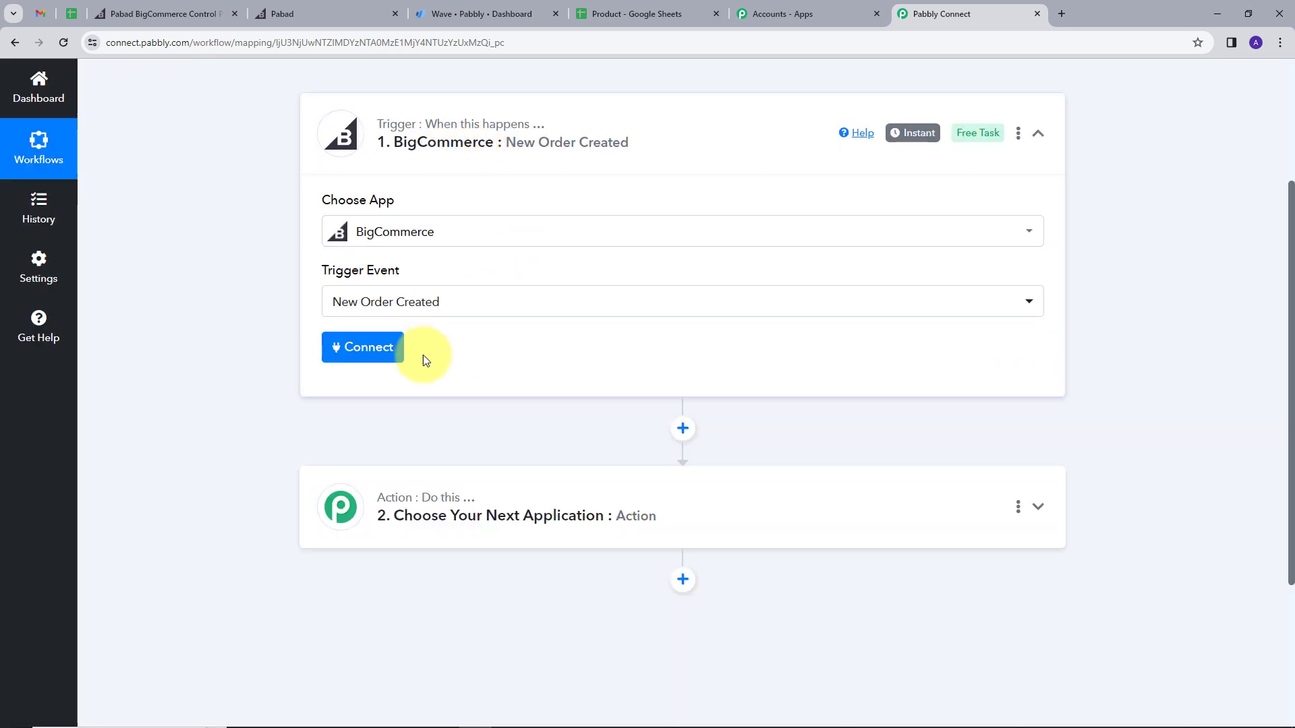
Step: Start a new BigCommerce connection and review its credential instructions
{"action": "left_click", "coordinate": [364, 349]}
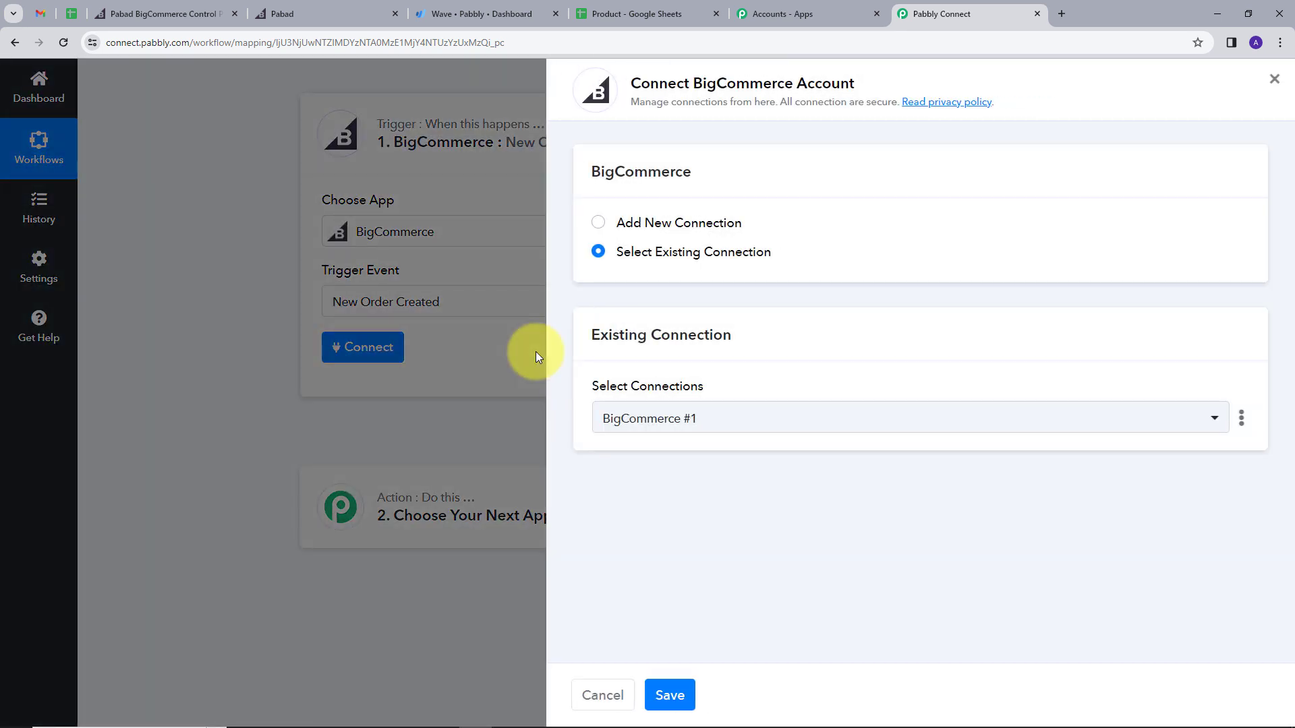
{"action": "left_click", "coordinate": [678, 223]}
{"action": "scroll", "coordinate": [821, 359], "scroll_direction": "down", "scroll_amount": 1}
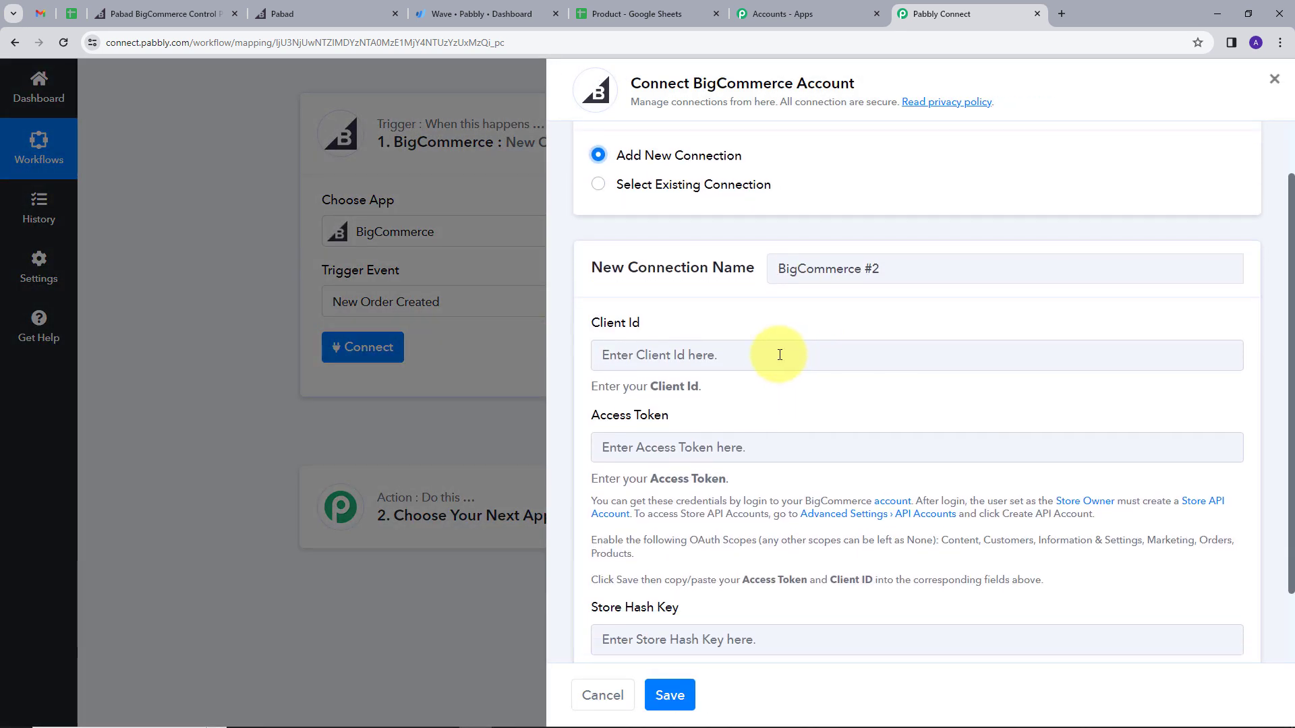
{"action": "scroll", "coordinate": [774, 349], "scroll_direction": "down", "scroll_amount": 1}
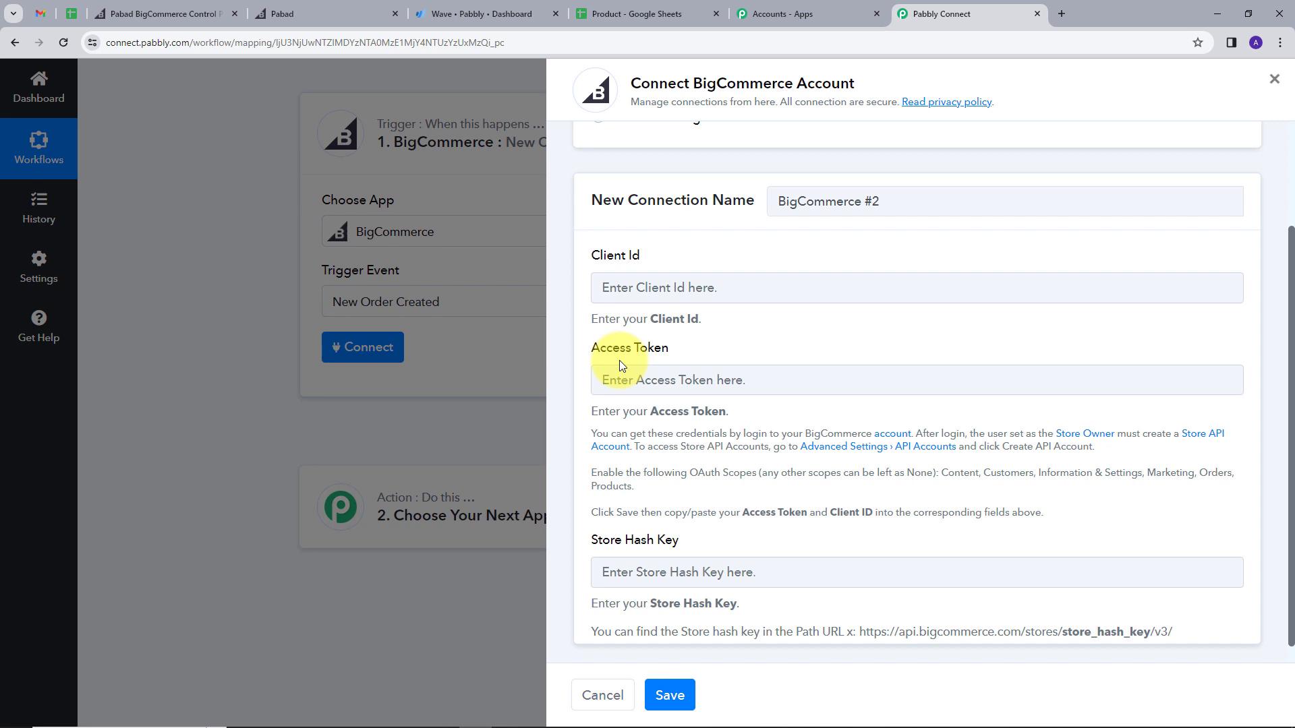
{"action": "scroll", "coordinate": [619, 361], "scroll_direction": "down", "scroll_amount": 2}
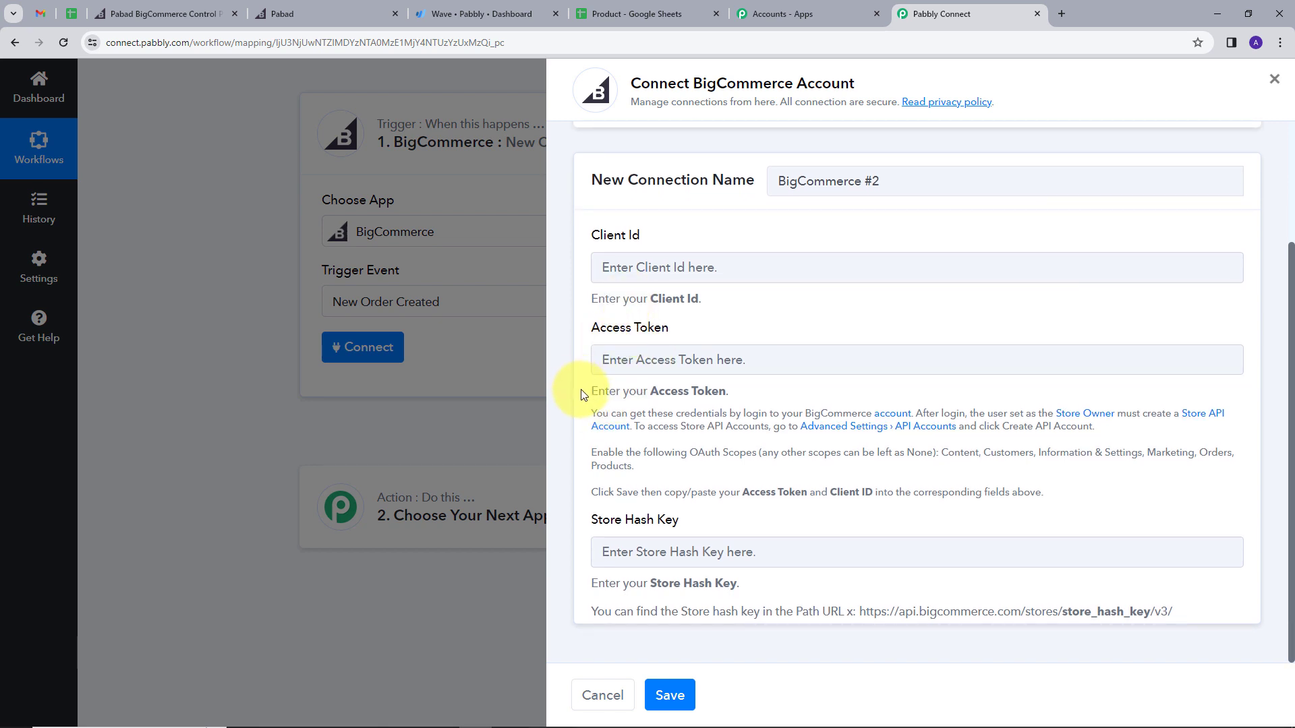
{"action": "left_click_drag", "start_coordinate": [584, 394], "coordinate": [1046, 507]}
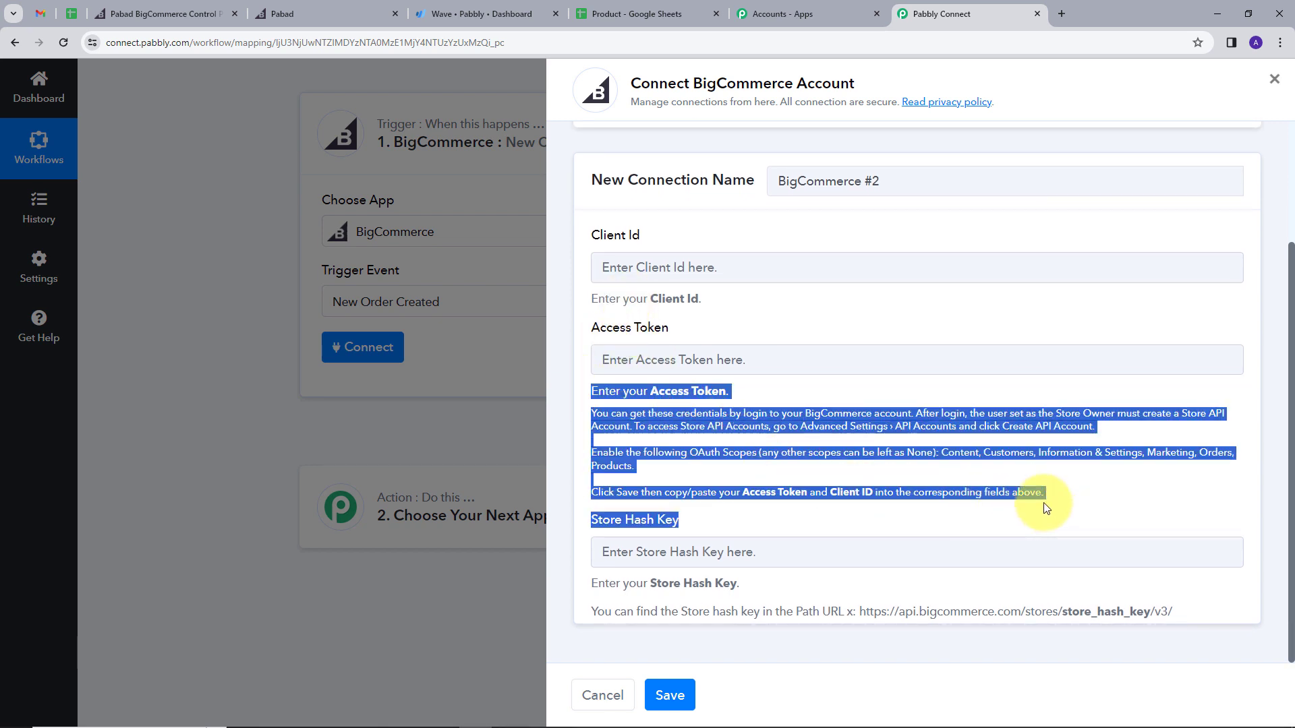
{"action": "left_click", "coordinate": [817, 521]}
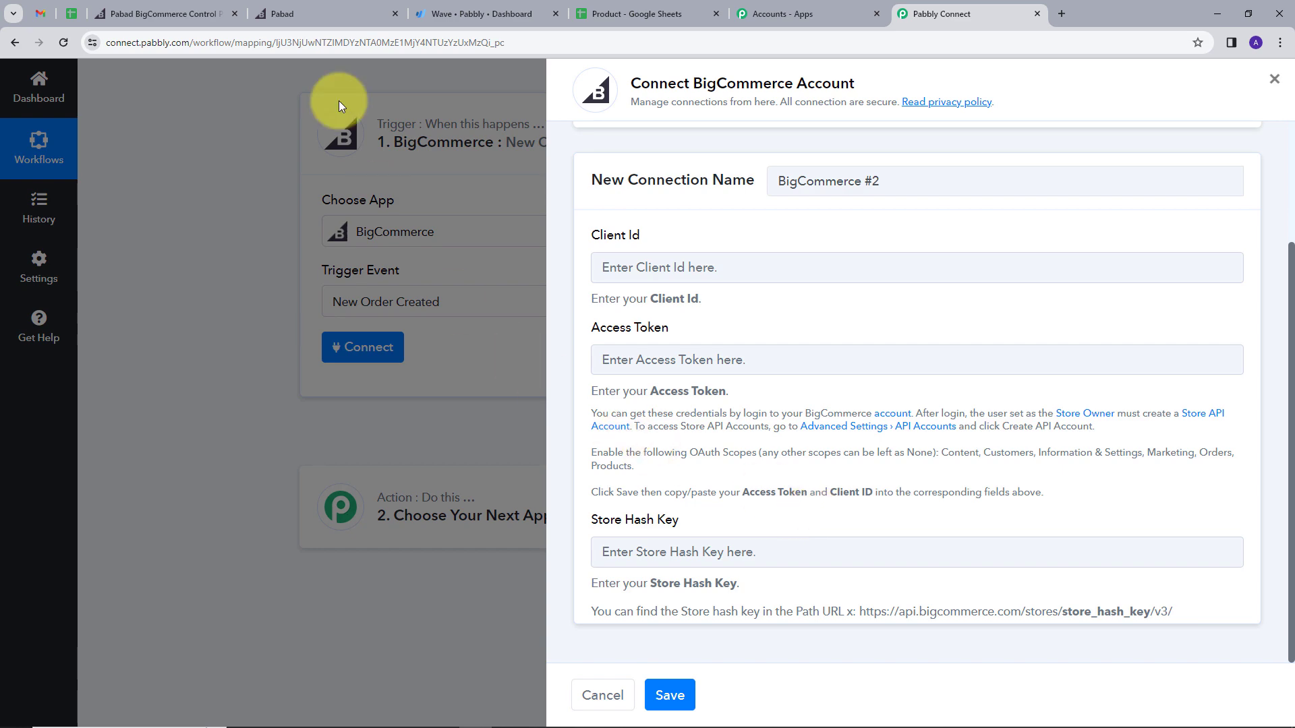
{"action": "left_click", "coordinate": [119, 12]}
Step: Go to Settings > Store-level API accounts and start a new API account
{"action": "left_click", "coordinate": [50, 570]}
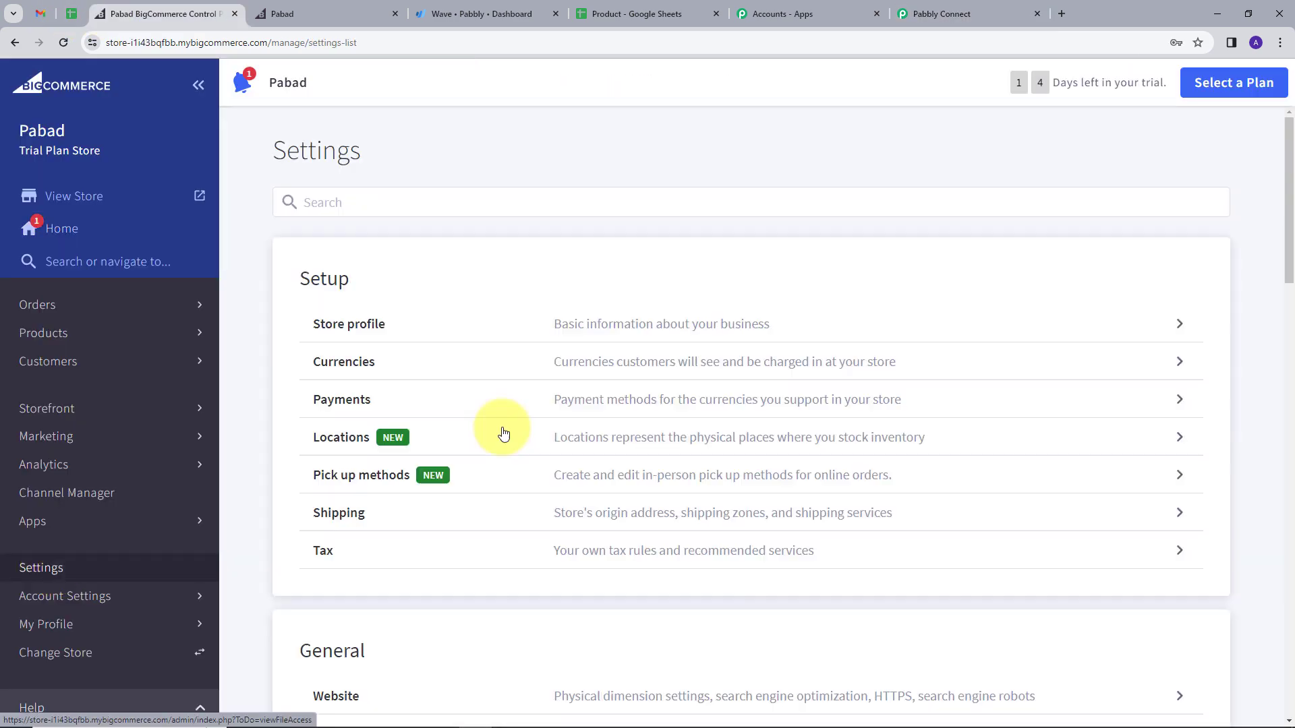
{"action": "scroll", "coordinate": [503, 433], "scroll_direction": "down", "scroll_amount": 20}
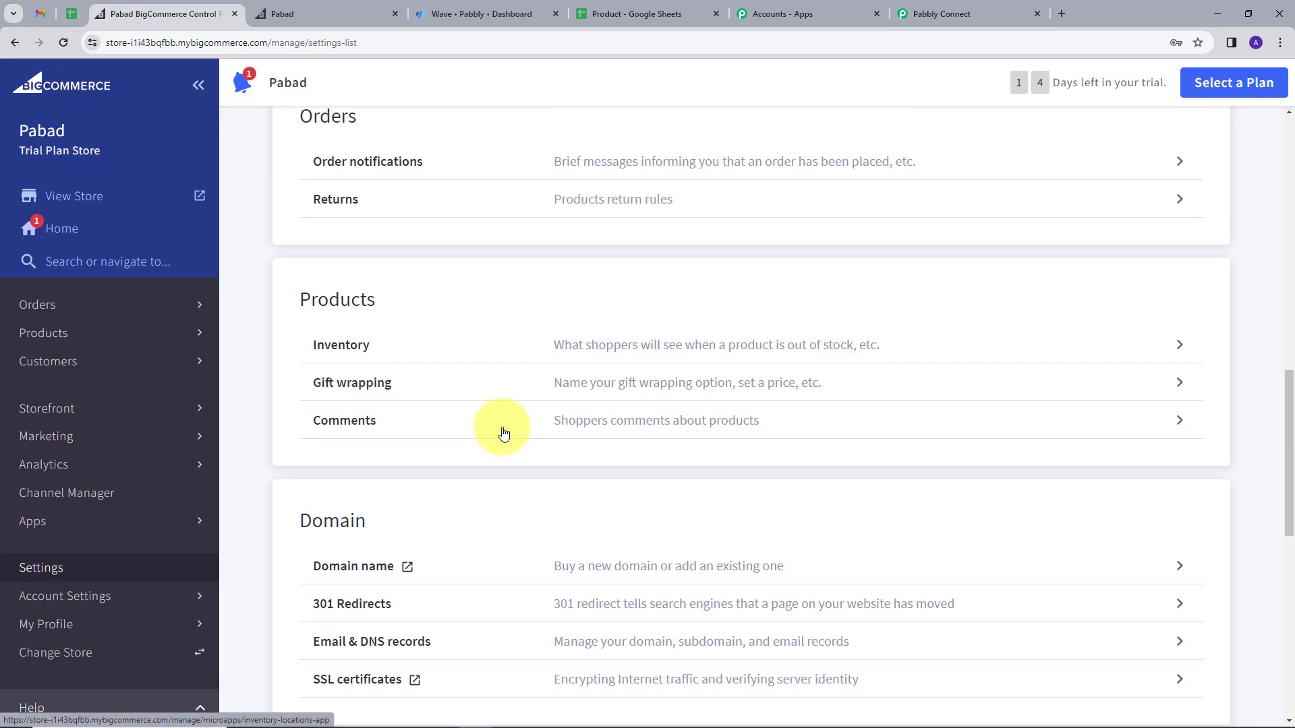
{"action": "scroll", "coordinate": [503, 433], "scroll_direction": "down", "scroll_amount": 1}
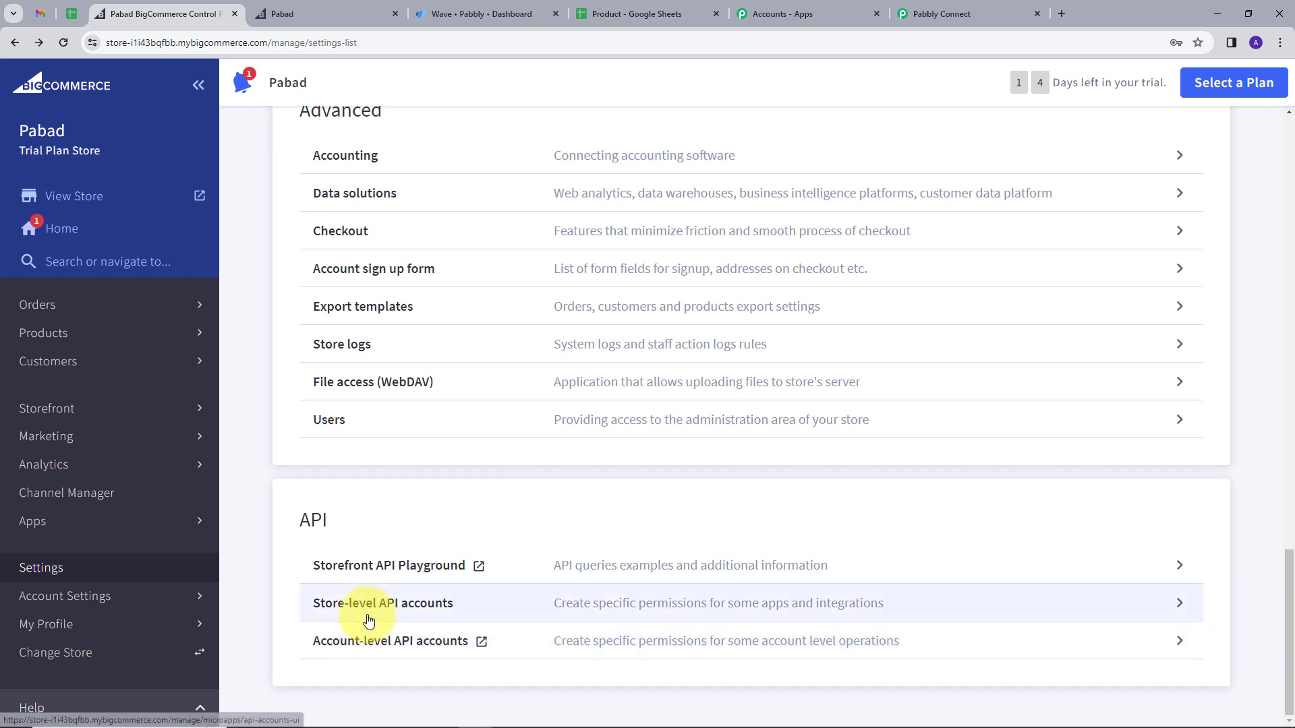
{"action": "left_click", "coordinate": [754, 617]}
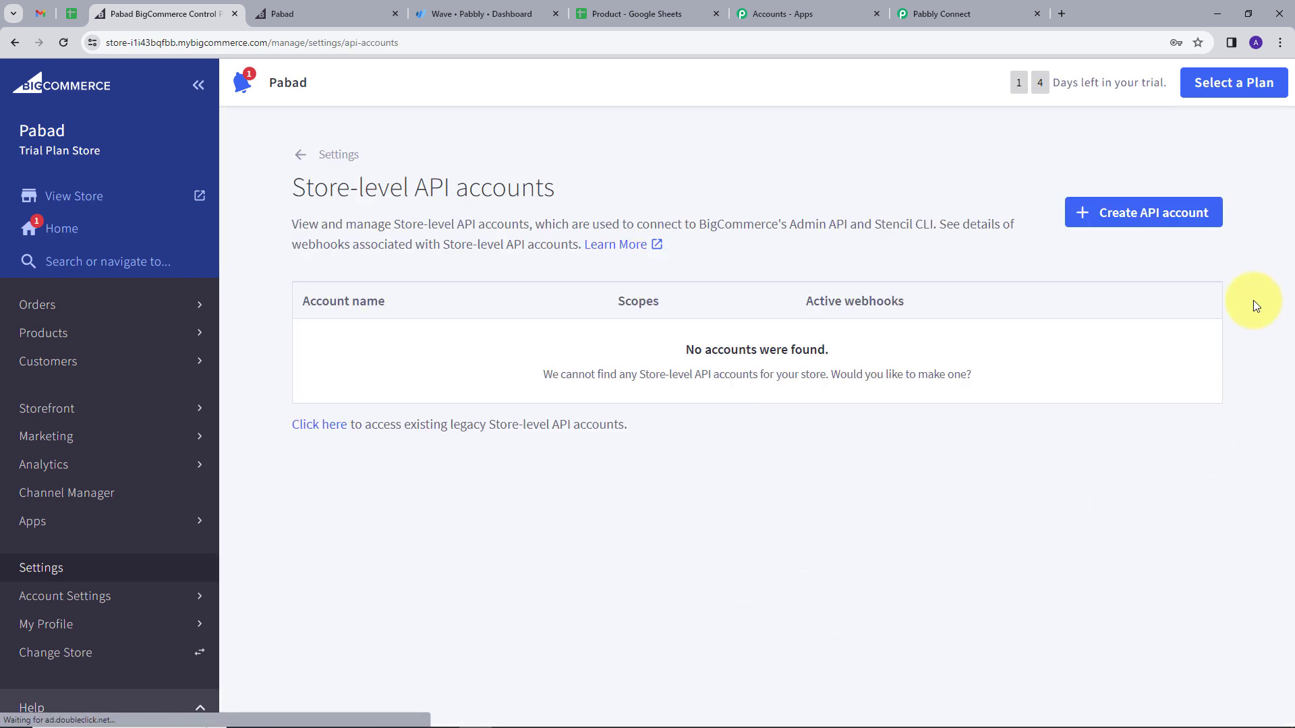
{"action": "left_click", "coordinate": [1130, 219]}
{"action": "scroll", "coordinate": [771, 379], "scroll_direction": "down", "scroll_amount": 2}
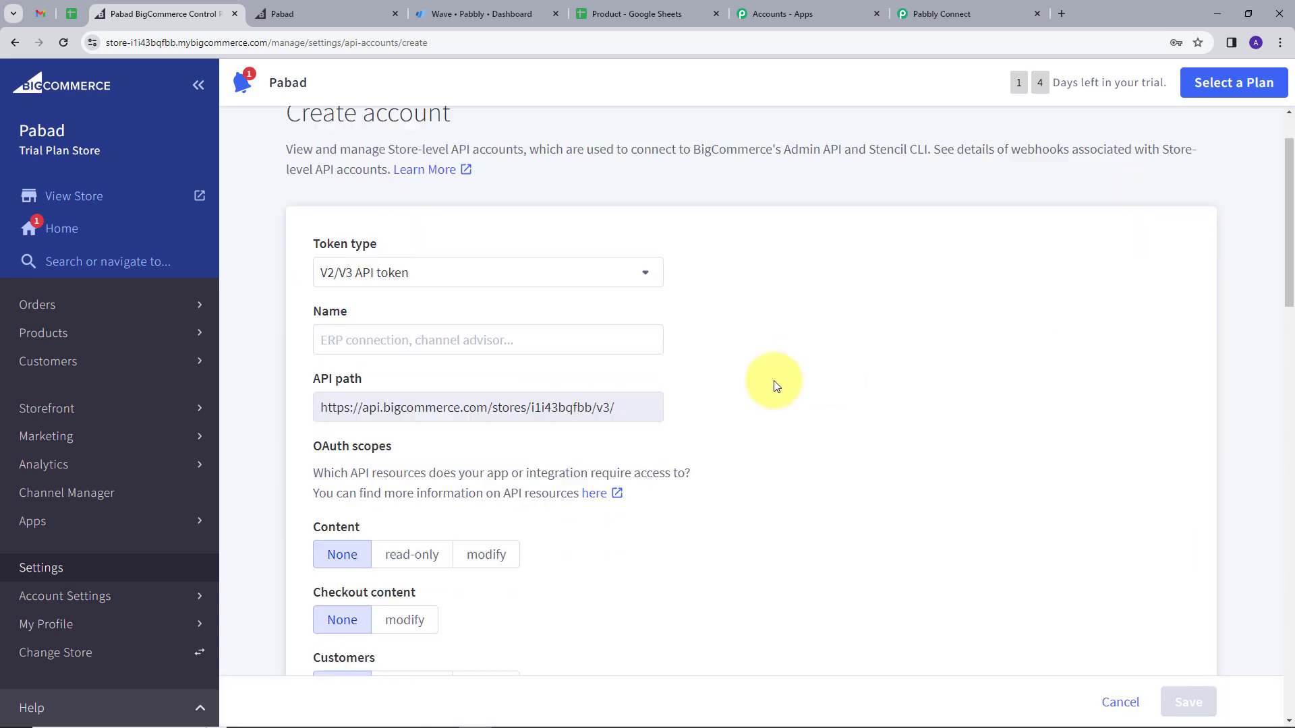
Step: Name the API account Demo and check Pabbly's list of required OAuth scopes
{"action": "left_click", "coordinate": [432, 281]}
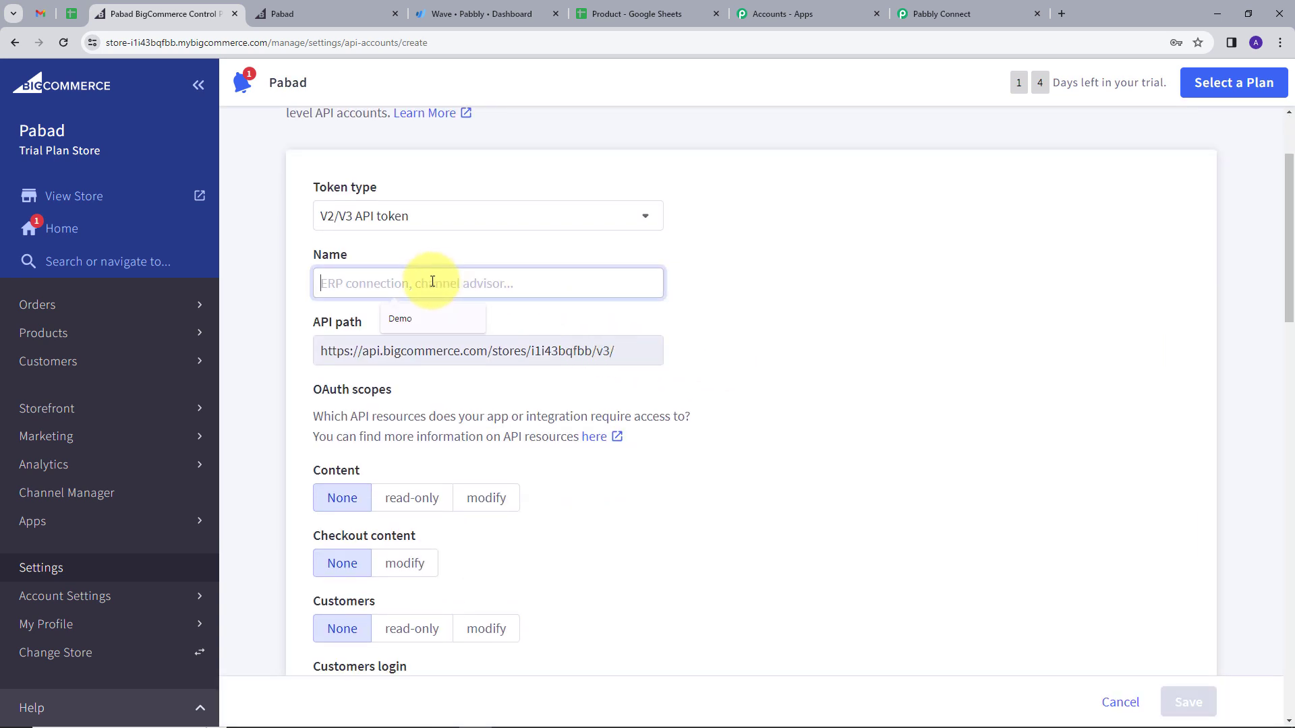
{"action": "type", "text": "Dem"}
{"action": "type", "text": "o"}
{"action": "left_click", "coordinate": [729, 306]}
{"action": "scroll", "coordinate": [729, 305], "scroll_direction": "down", "scroll_amount": 1}
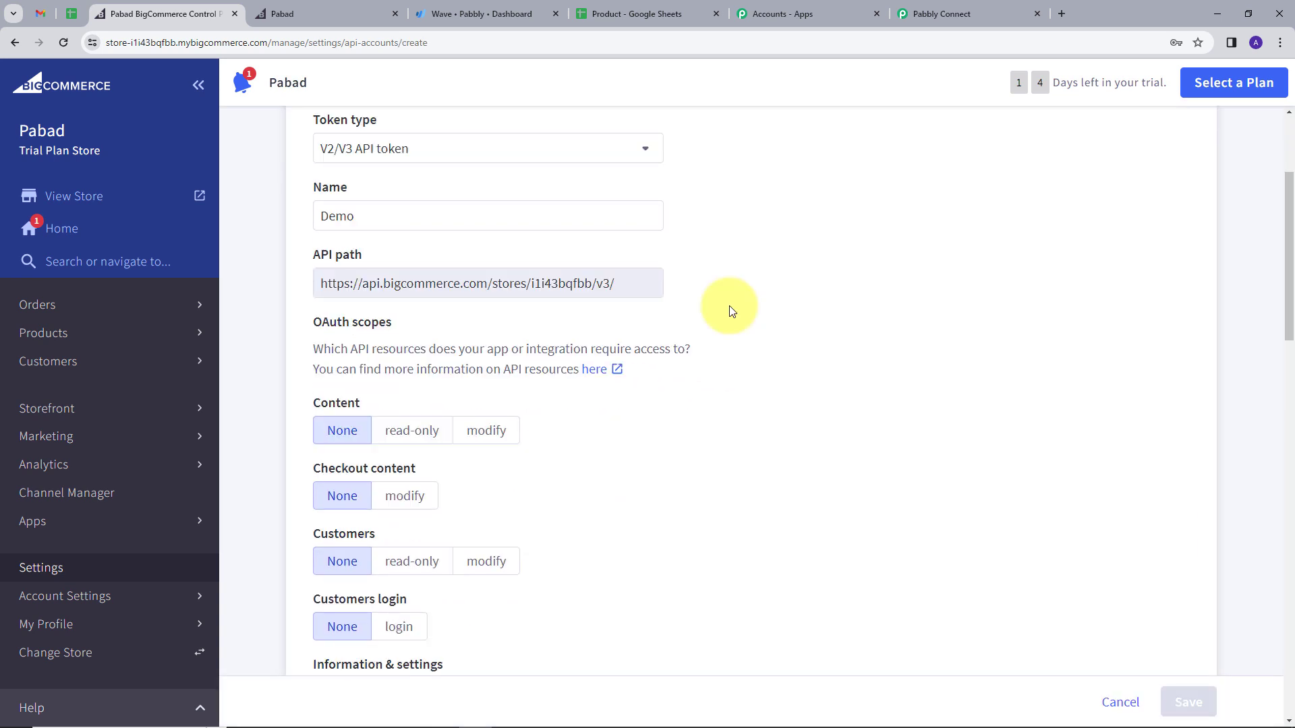
{"action": "left_click", "coordinate": [944, 8]}
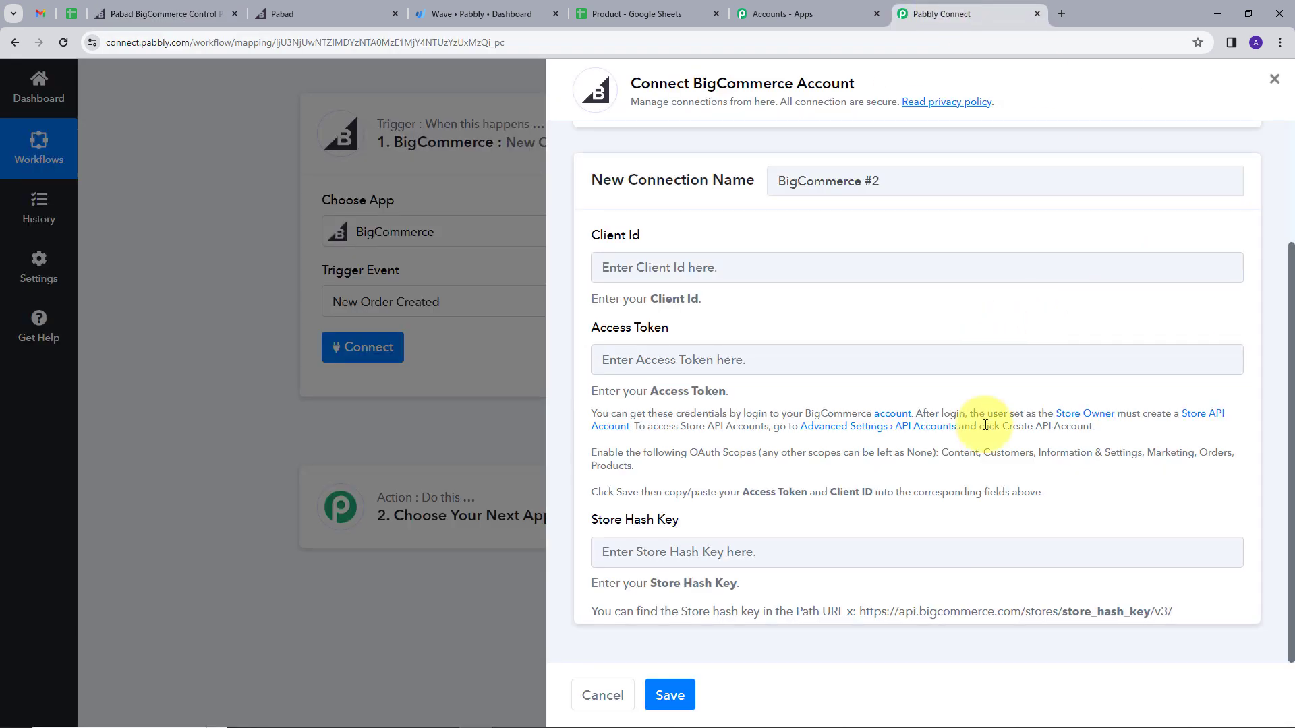
{"action": "left_click_drag", "start_coordinate": [941, 454], "coordinate": [836, 472]}
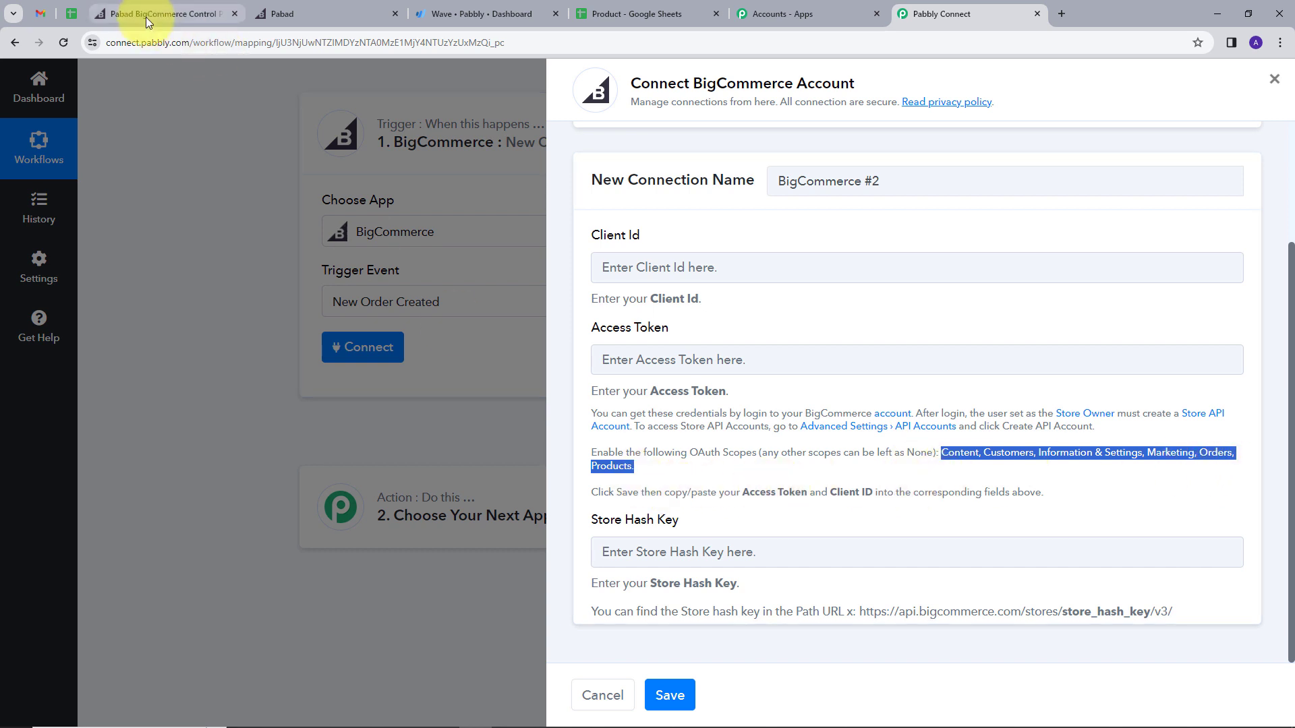
{"action": "left_click", "coordinate": [172, 16]}
{"action": "scroll", "coordinate": [735, 432], "scroll_direction": "down", "scroll_amount": 2}
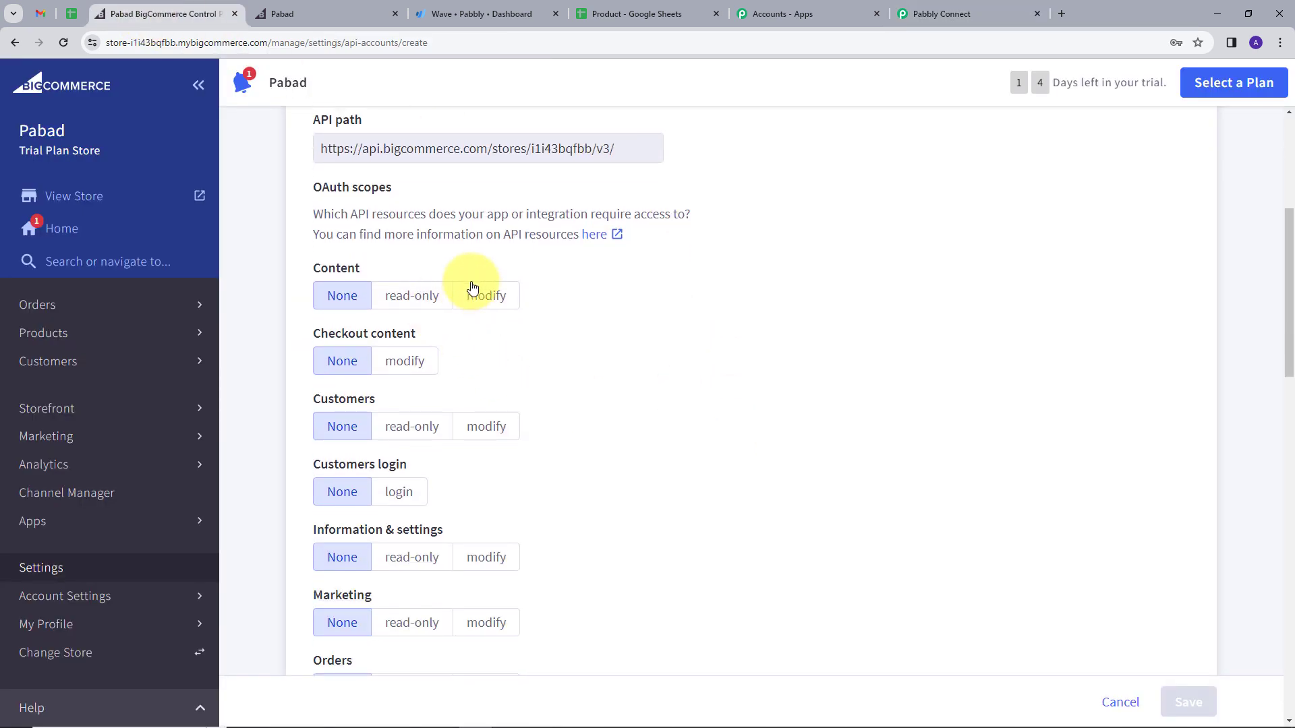
Step: Set Content, Checkout content, Customers, Information & settings, Marketing and Orders to modify, then save
{"action": "left_click", "coordinate": [483, 299]}
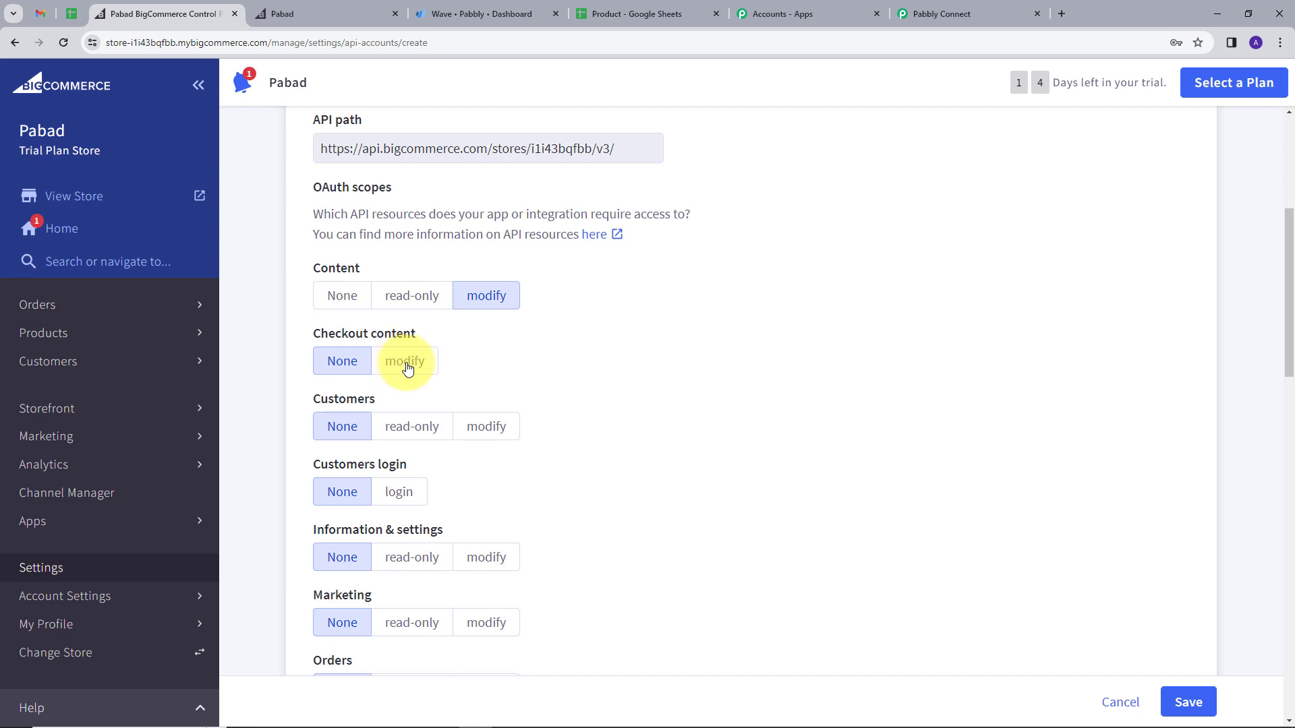
{"action": "left_click", "coordinate": [407, 366]}
{"action": "left_click", "coordinate": [485, 426]}
{"action": "scroll", "coordinate": [472, 430], "scroll_direction": "down", "scroll_amount": 2}
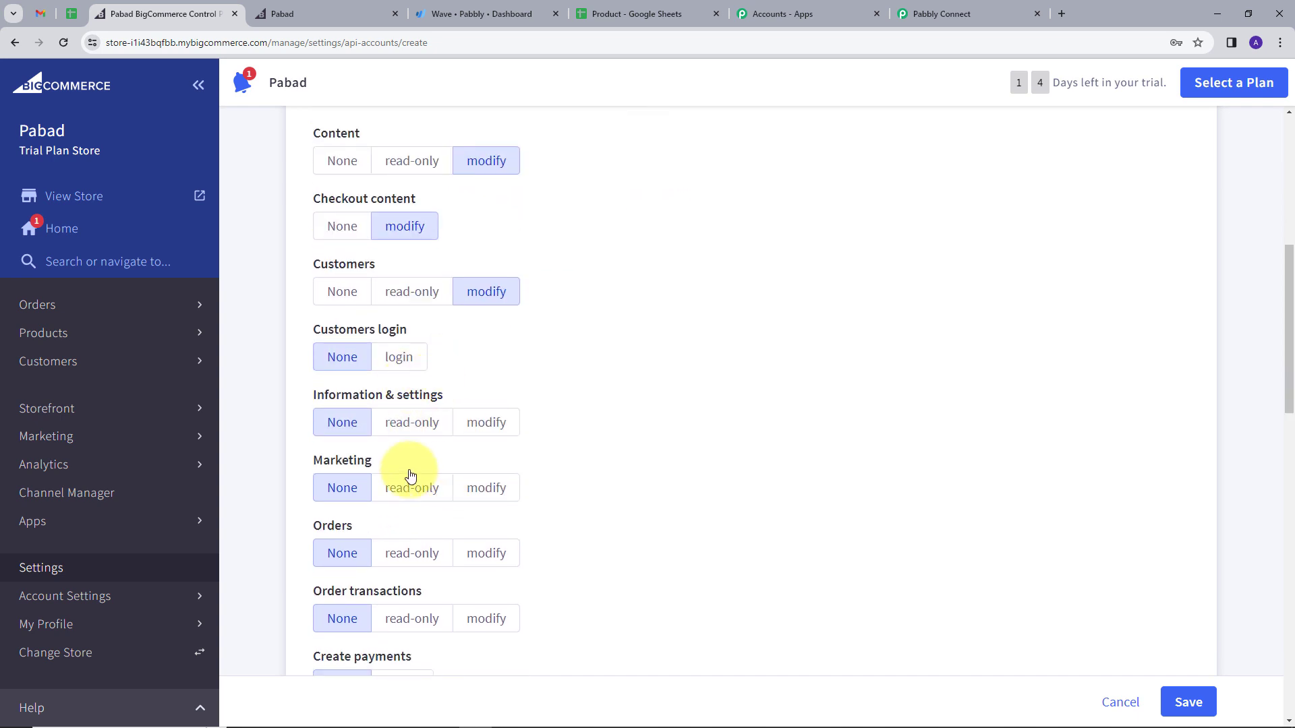
{"action": "left_click", "coordinate": [482, 424]}
{"action": "scroll", "coordinate": [539, 412], "scroll_direction": "down", "scroll_amount": 1}
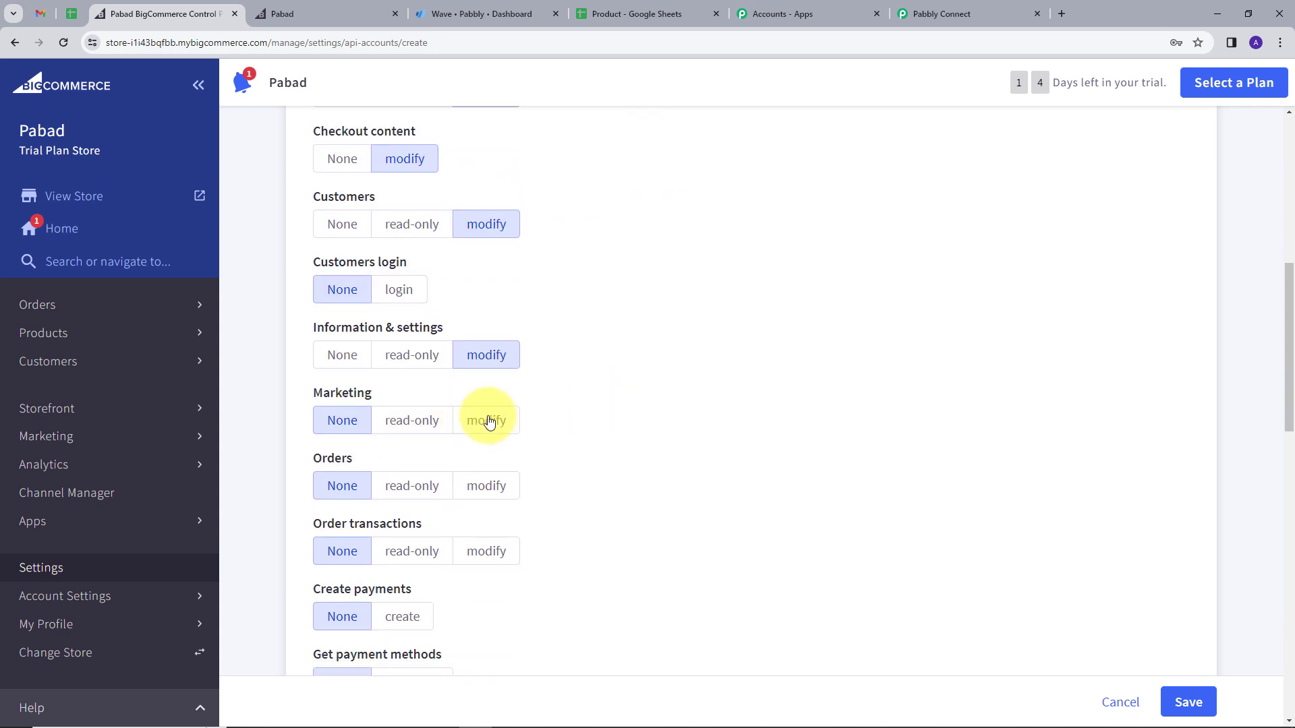
{"action": "left_click", "coordinate": [490, 421]}
{"action": "scroll", "coordinate": [607, 445], "scroll_direction": "down", "scroll_amount": 1}
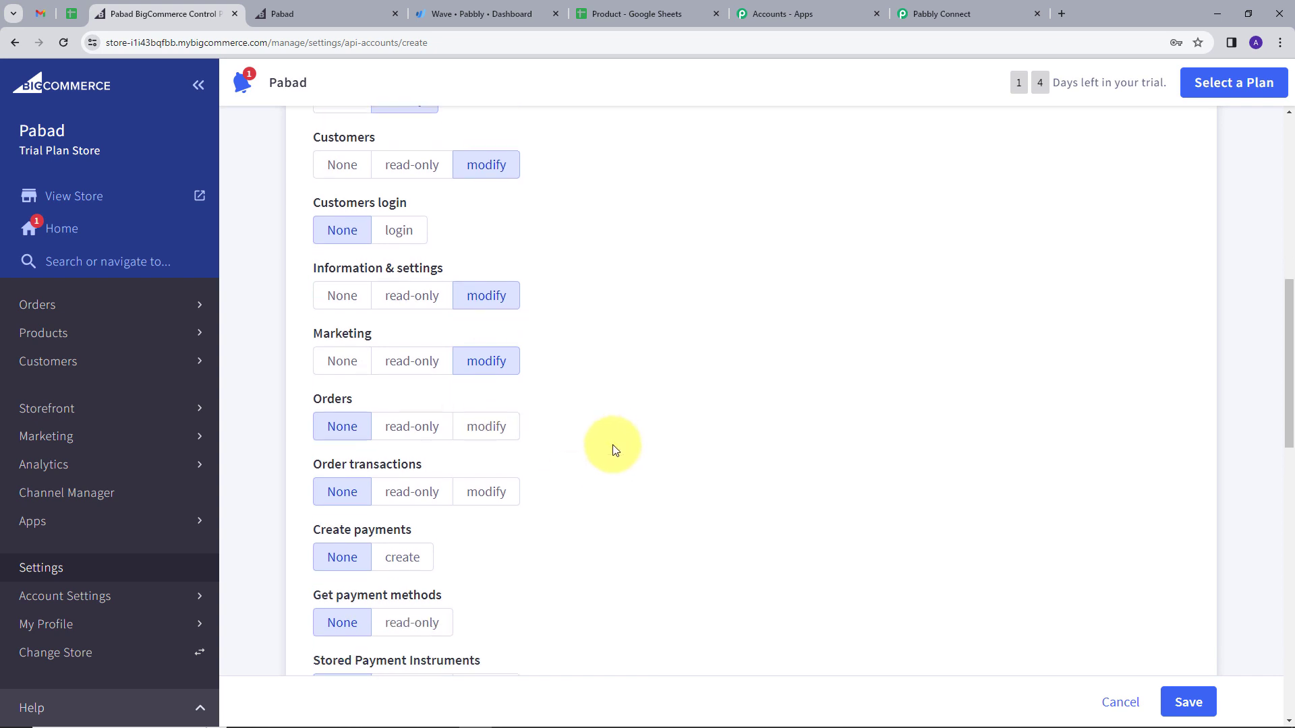
{"action": "left_click", "coordinate": [487, 419]}
{"action": "scroll", "coordinate": [396, 288], "scroll_direction": "up", "scroll_amount": 2}
{"action": "scroll", "coordinate": [627, 260], "scroll_direction": "down", "scroll_amount": 1}
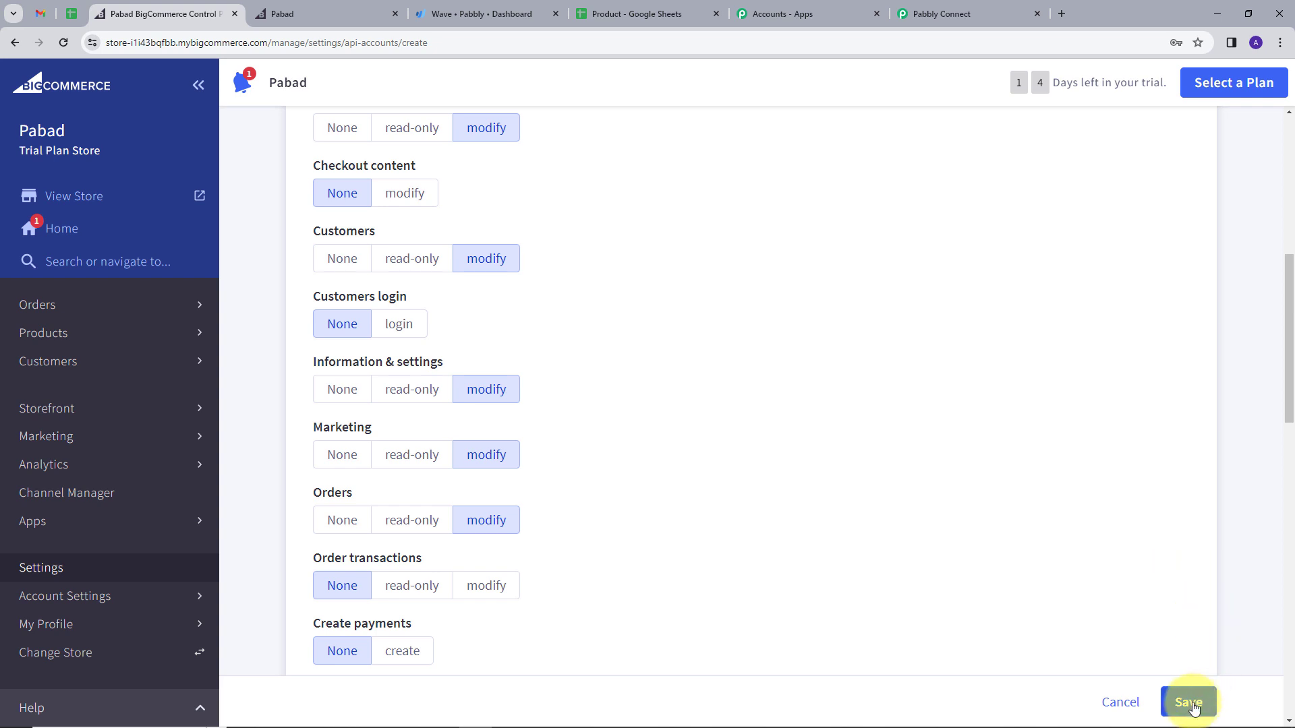
{"action": "left_click", "coordinate": [1189, 703]}
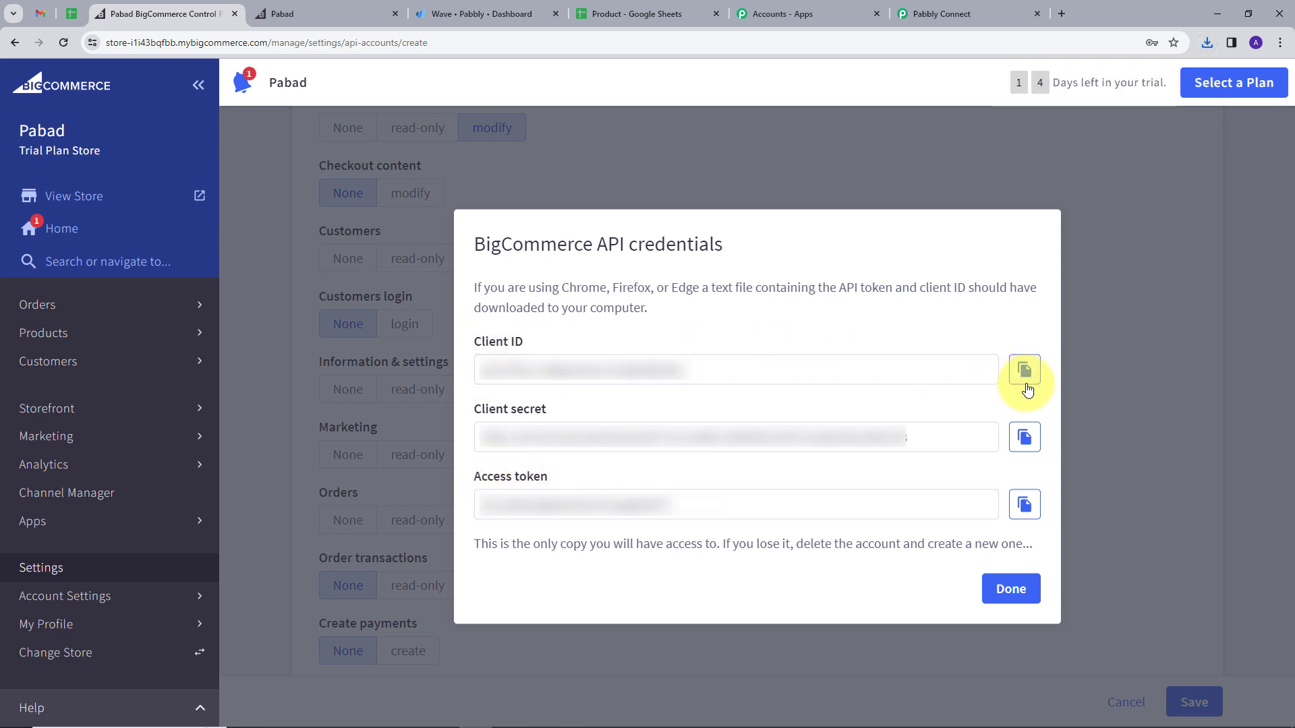
Step: Copy the generated Client ID into Pabbly's Client Id field
{"action": "left_click", "coordinate": [1024, 373]}
{"action": "left_click", "coordinate": [918, 15]}
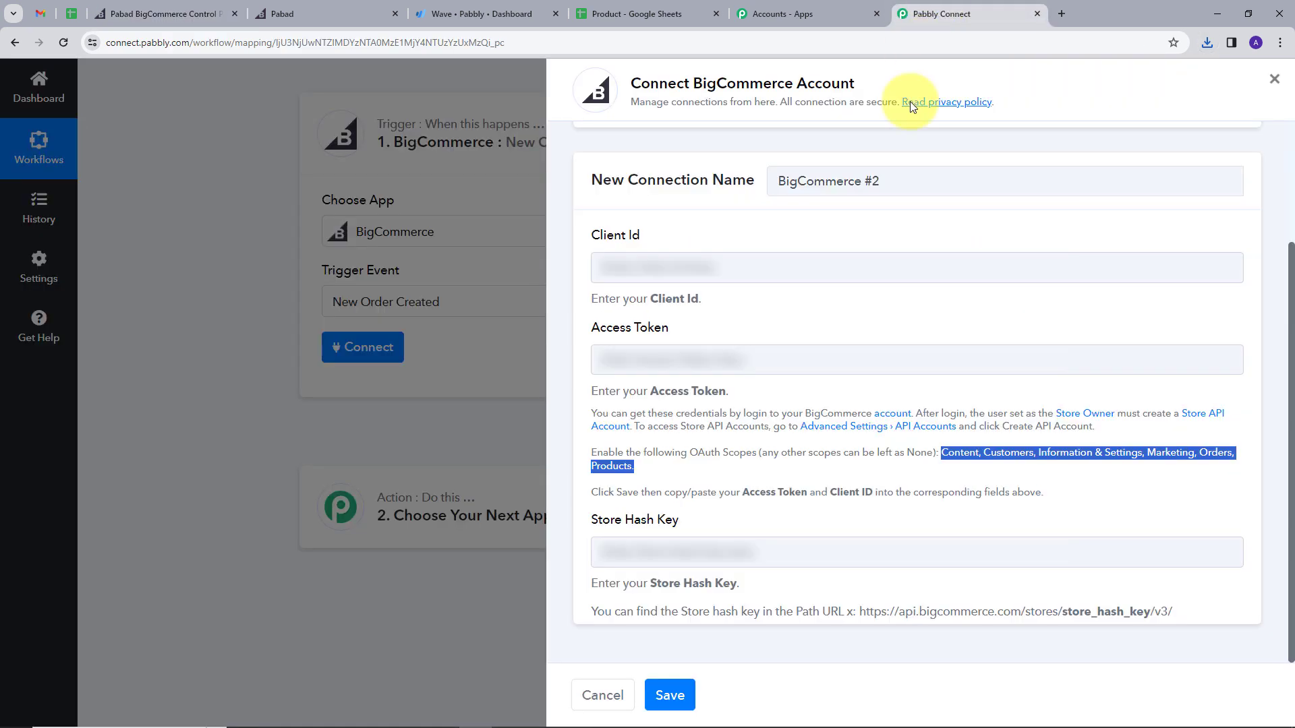
{"action": "left_click", "coordinate": [647, 267]}
{"action": "key", "text": "ctrl+v"}
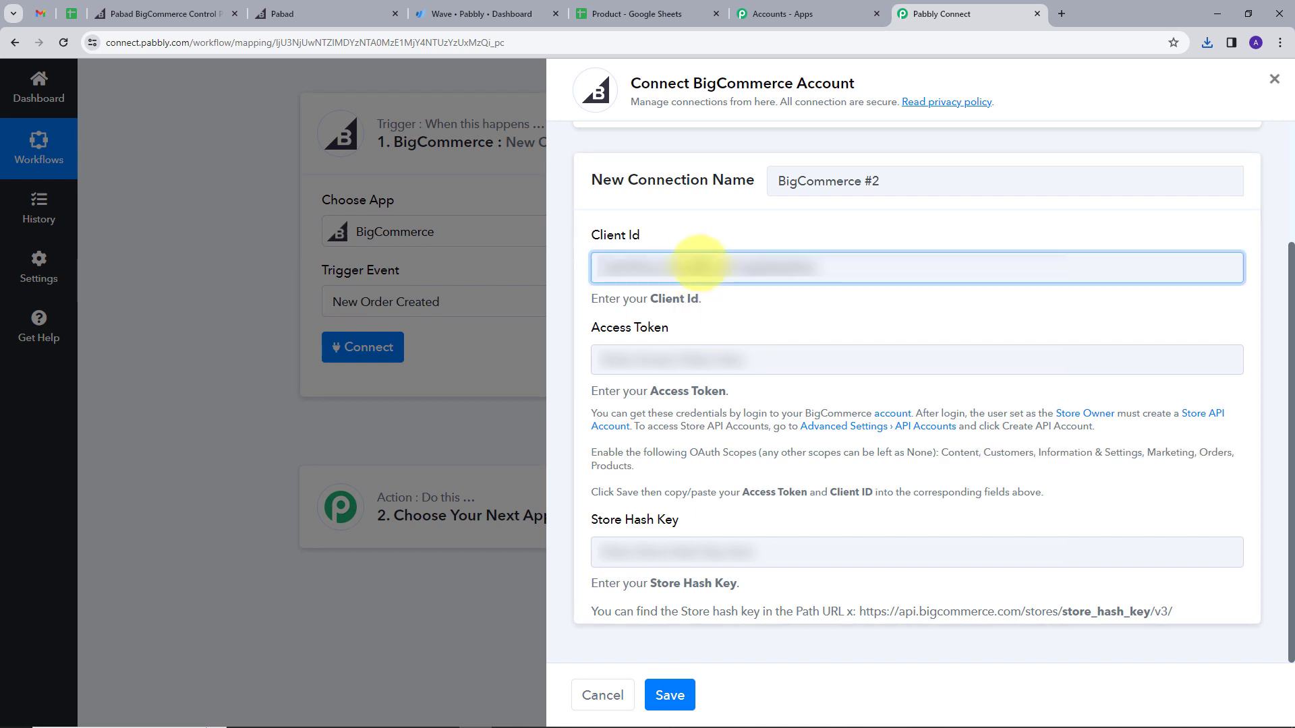
Step: Copy the generated access token into Pabbly's Access Token field
{"action": "left_click", "coordinate": [693, 358]}
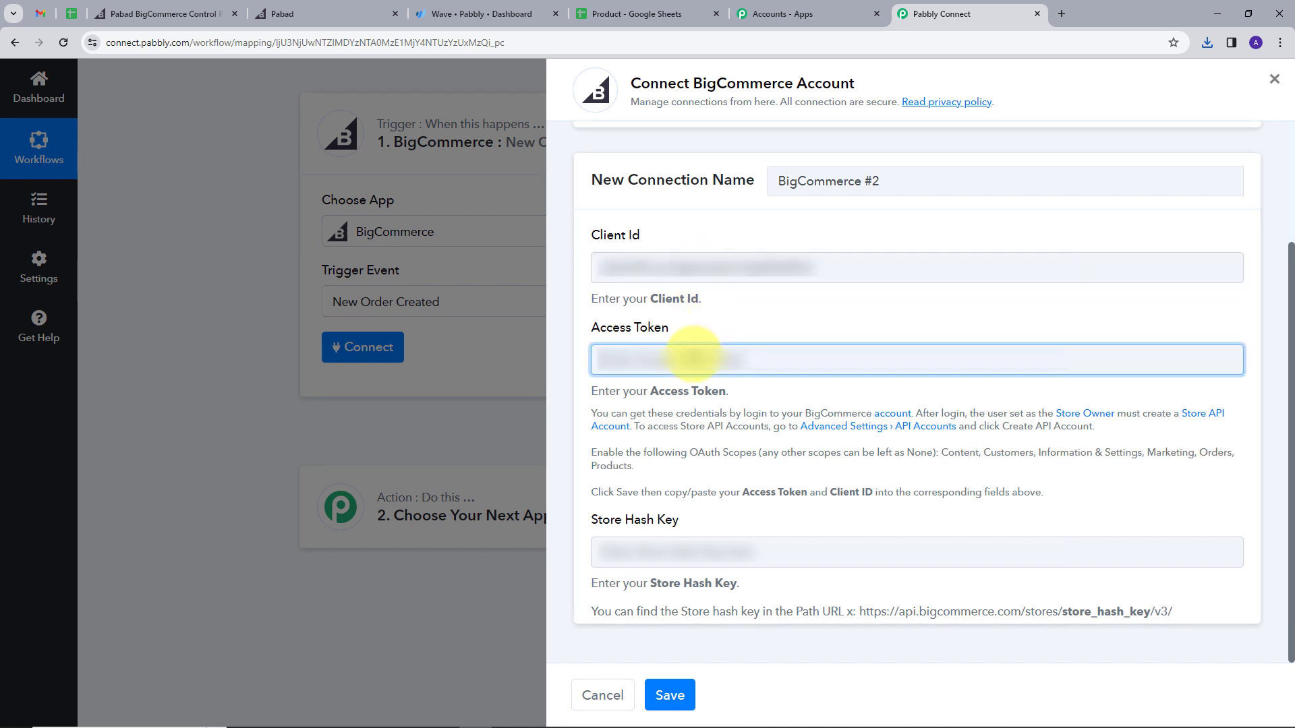
{"action": "left_click", "coordinate": [151, 15]}
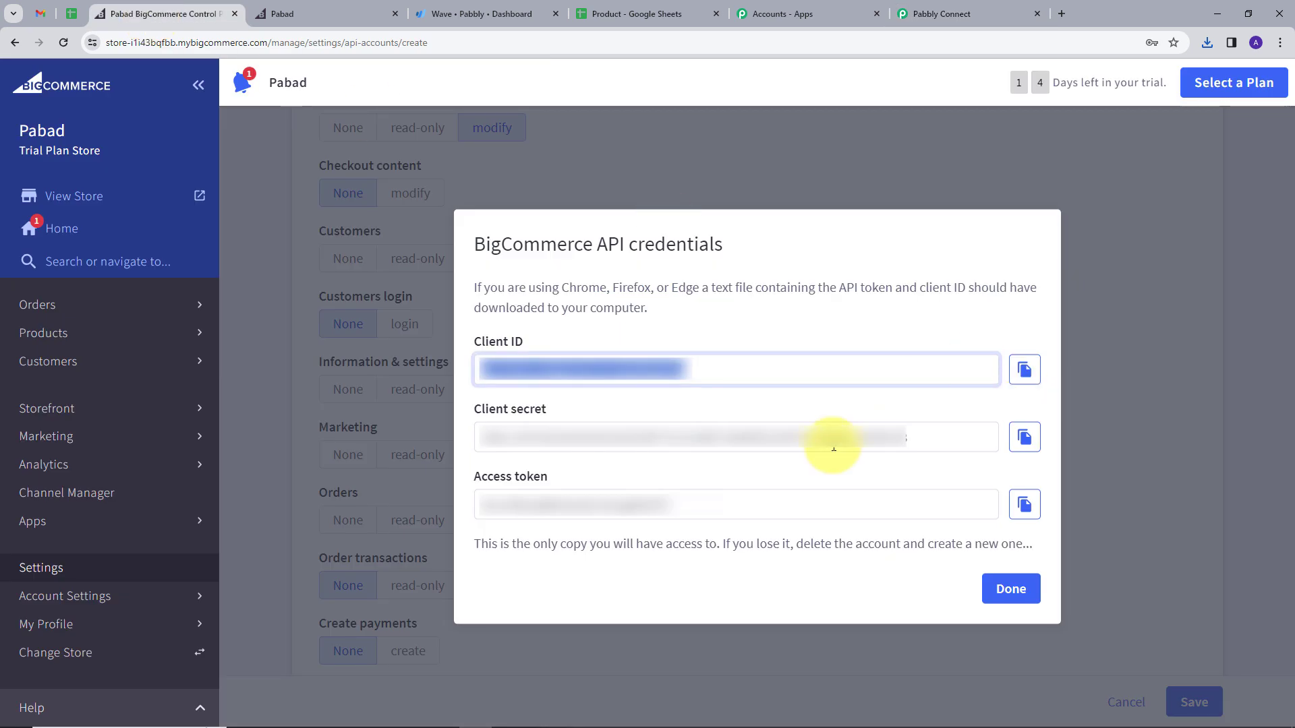
{"action": "left_click", "coordinate": [1024, 505]}
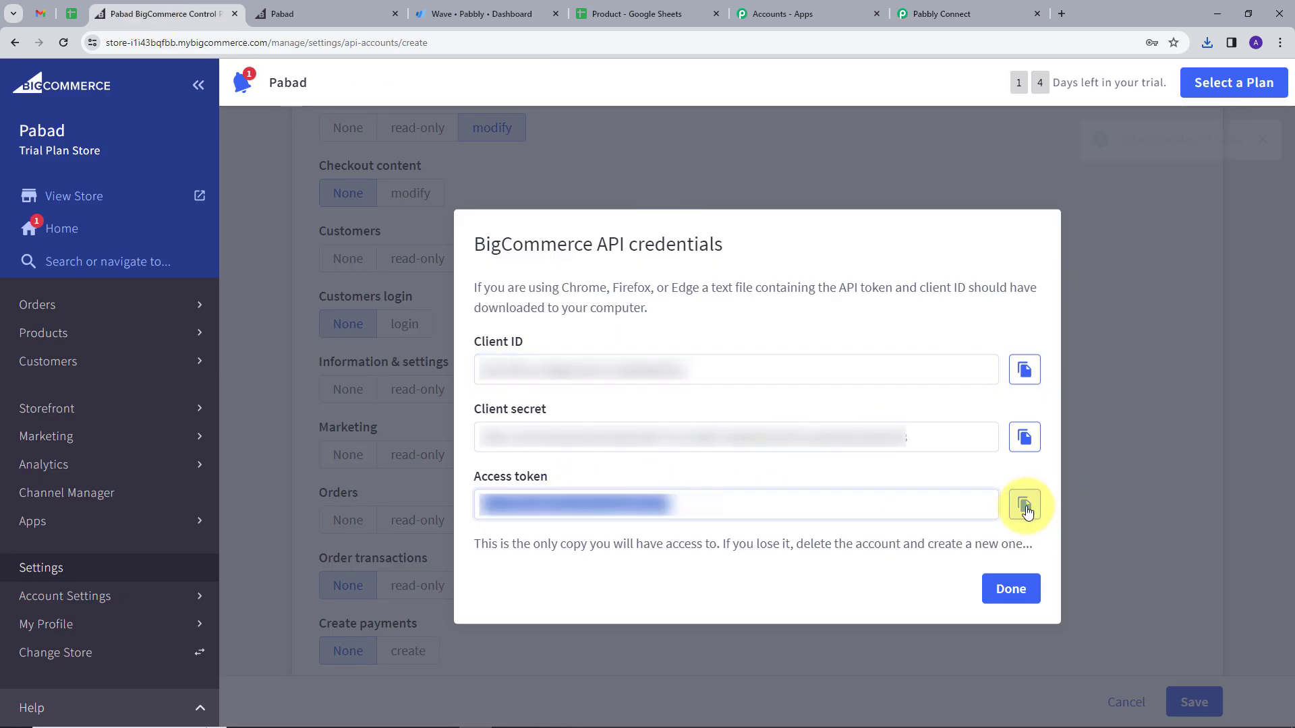
{"action": "left_click", "coordinate": [966, 13]}
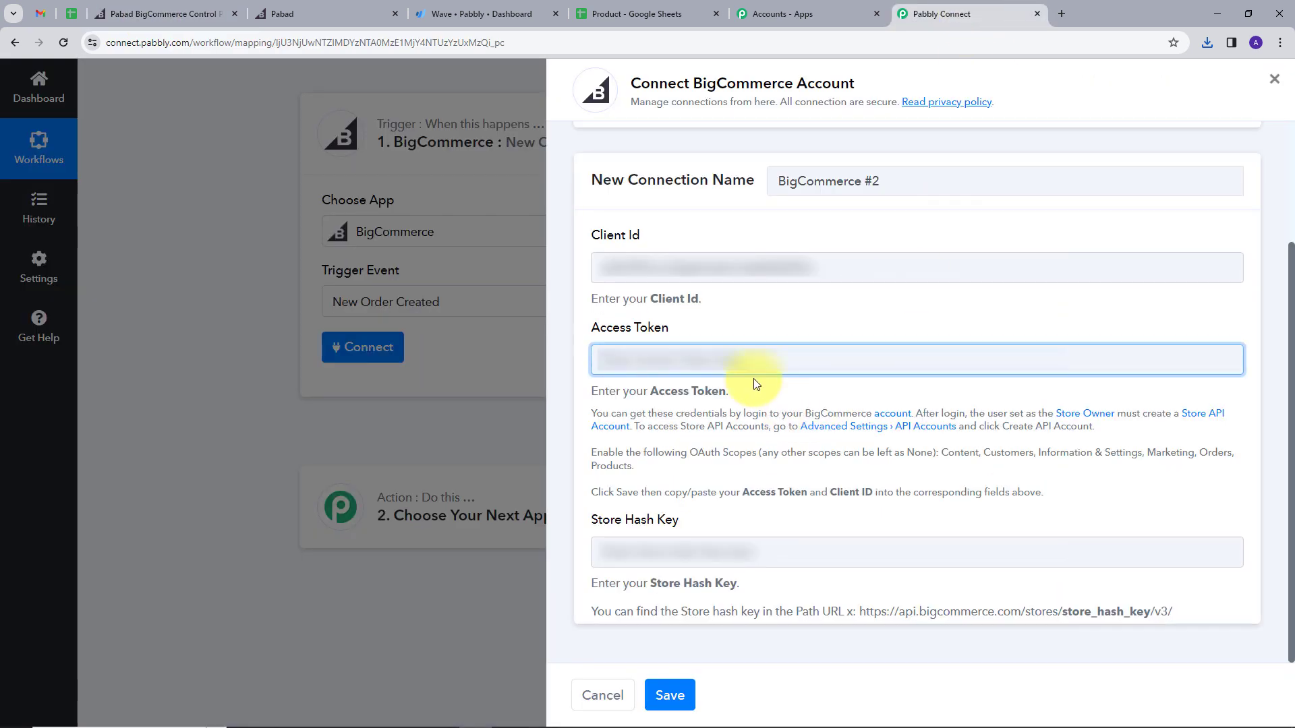
{"action": "key", "text": "ctrl+v"}
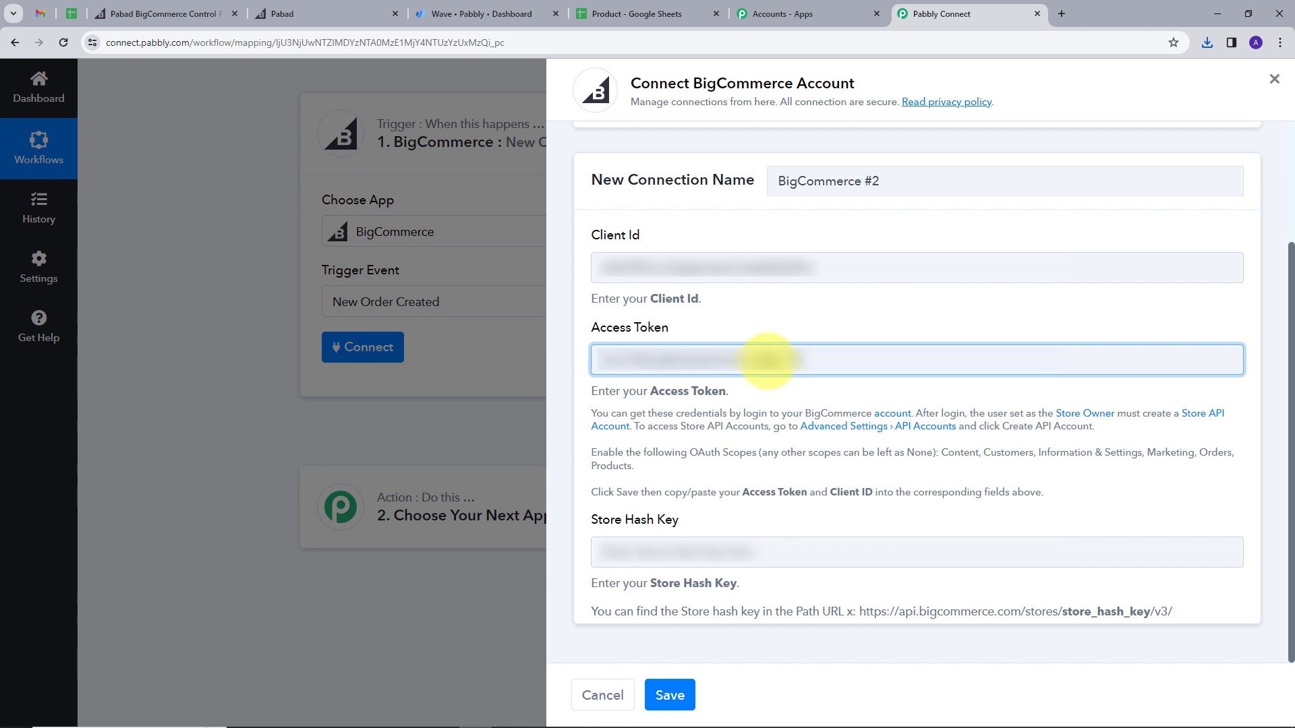
{"action": "left_click", "coordinate": [787, 329]}
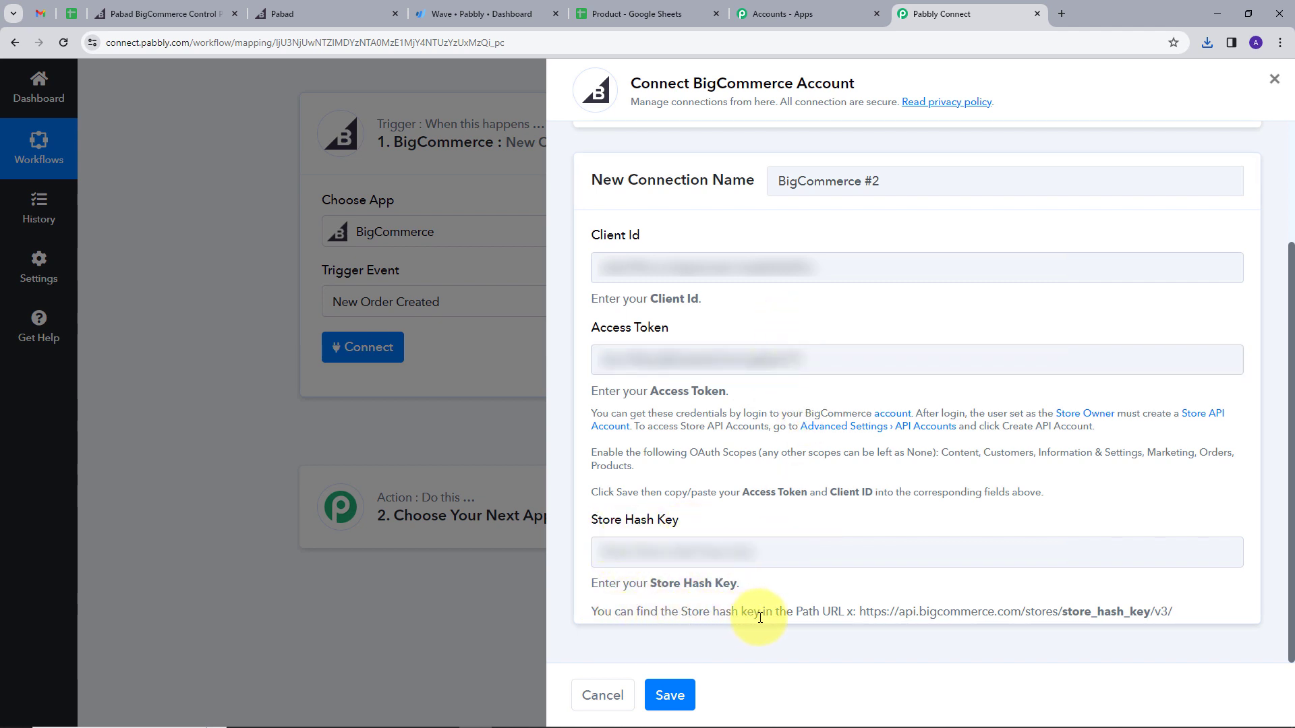
Step: Copy the store hash from the control panel's web address into the Store Hash Key field
{"action": "left_click", "coordinate": [195, 15]}
{"action": "left_click", "coordinate": [1009, 590]}
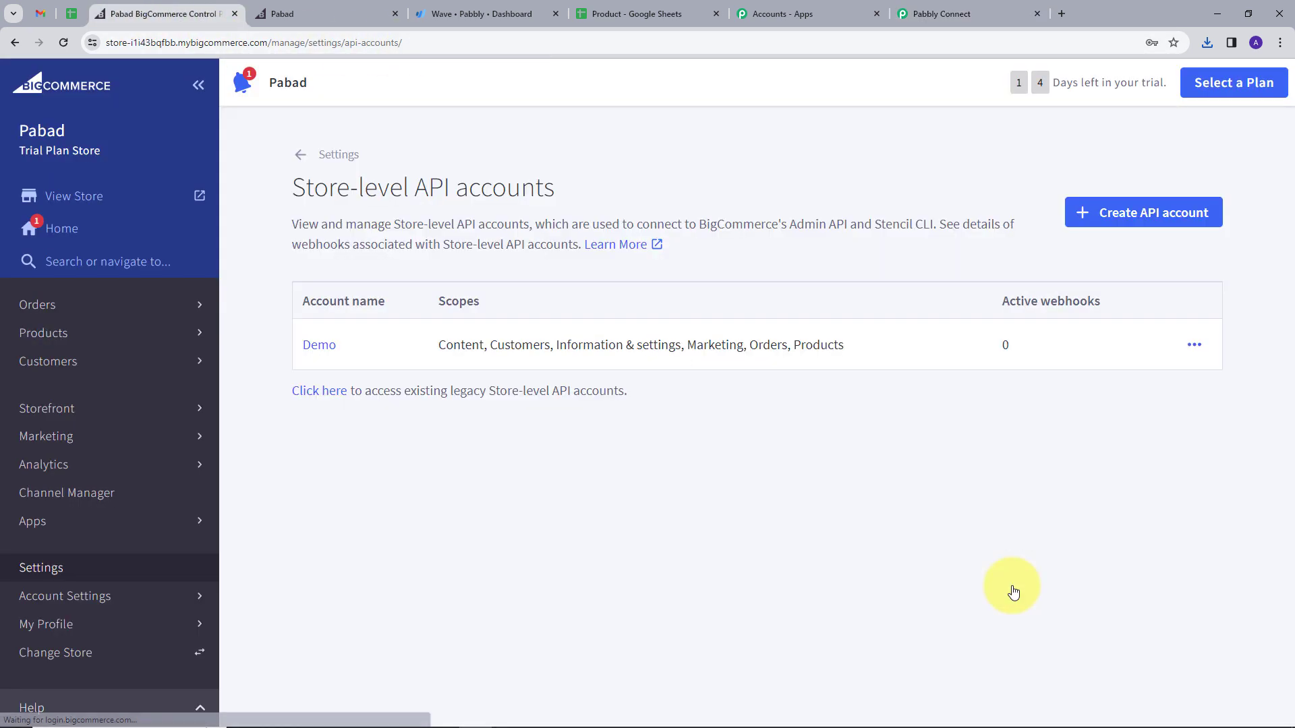
{"action": "left_click", "coordinate": [153, 40]}
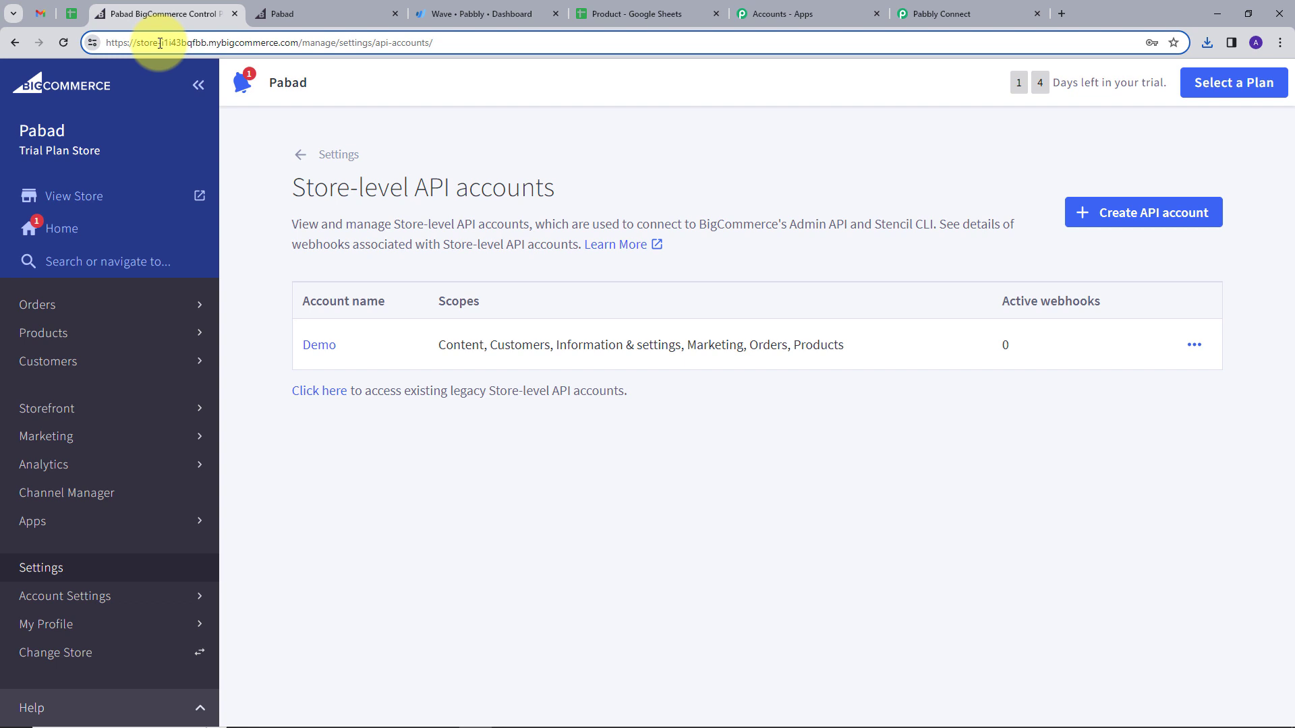
{"action": "left_click_drag", "start_coordinate": [160, 43], "coordinate": [193, 43]}
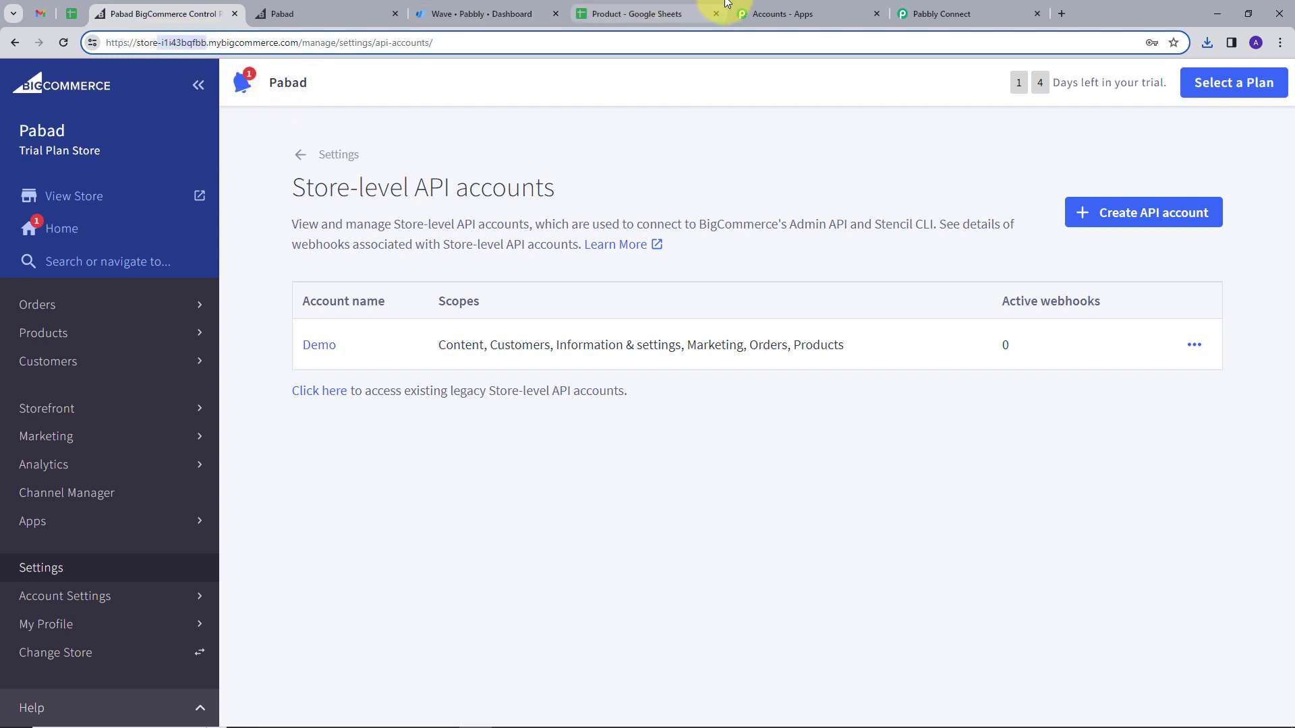
{"action": "left_click", "coordinate": [964, 12]}
{"action": "left_click", "coordinate": [681, 553]}
{"action": "key", "text": "ctrl+v"}
{"action": "key", "text": "ctrl+v"}
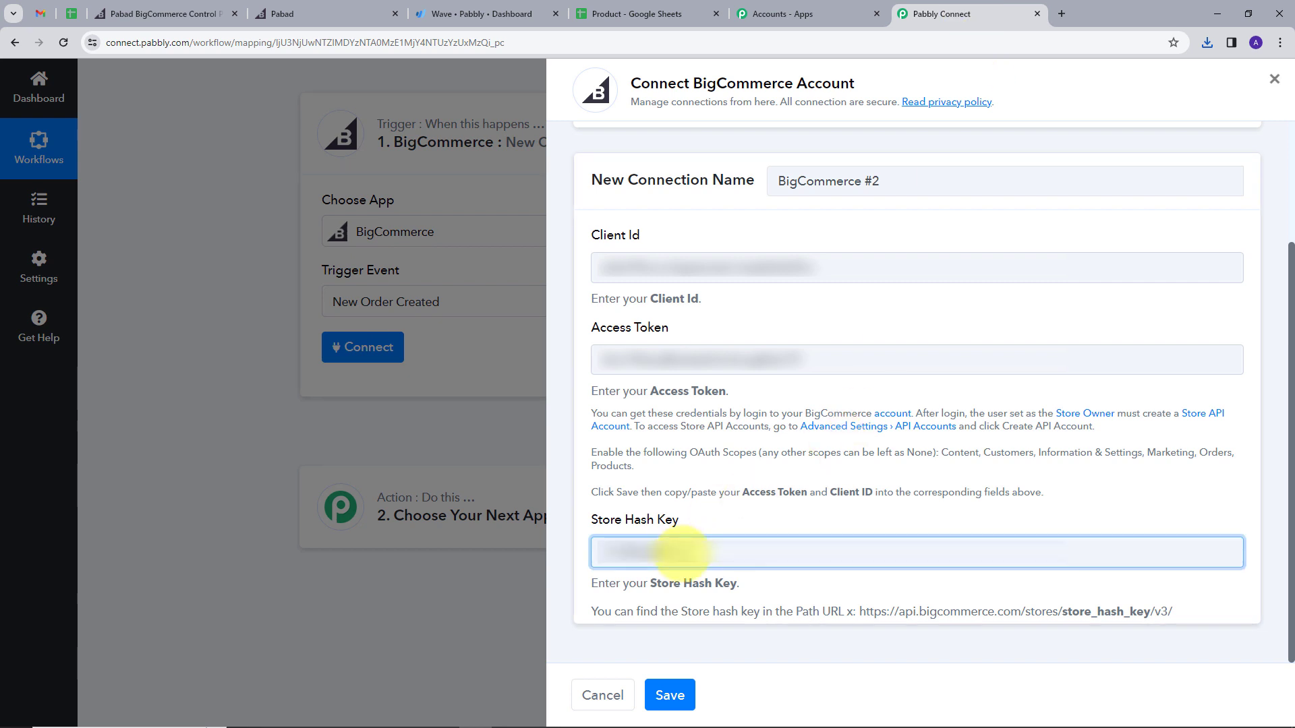
Step: Save the BigCommerce connection and send the test request so the trigger awaits an order
{"action": "left_click", "coordinate": [671, 698]}
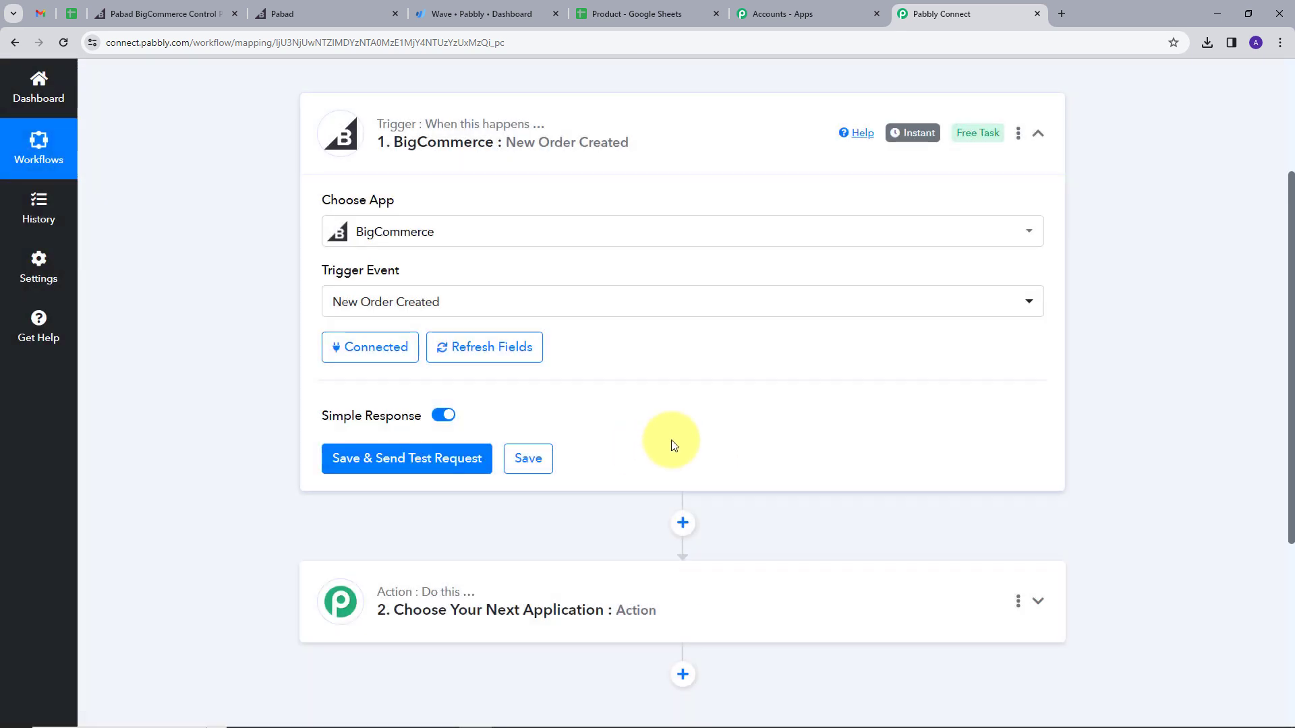
{"action": "left_click", "coordinate": [413, 466]}
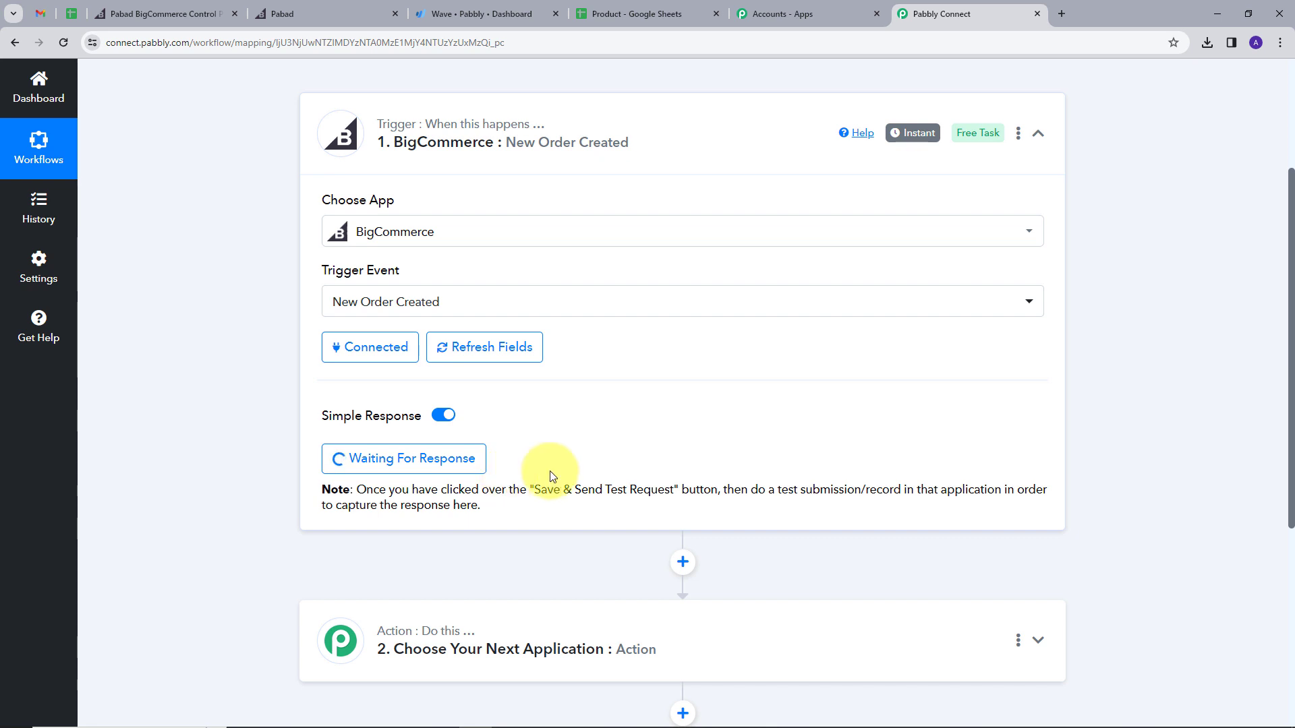
Step: Add the Infox9i phone (₹5,000.00) to the cart from the storefront and proceed to checkout
{"action": "left_click", "coordinate": [326, 8]}
{"action": "scroll", "coordinate": [558, 309], "scroll_direction": "down", "scroll_amount": 5}
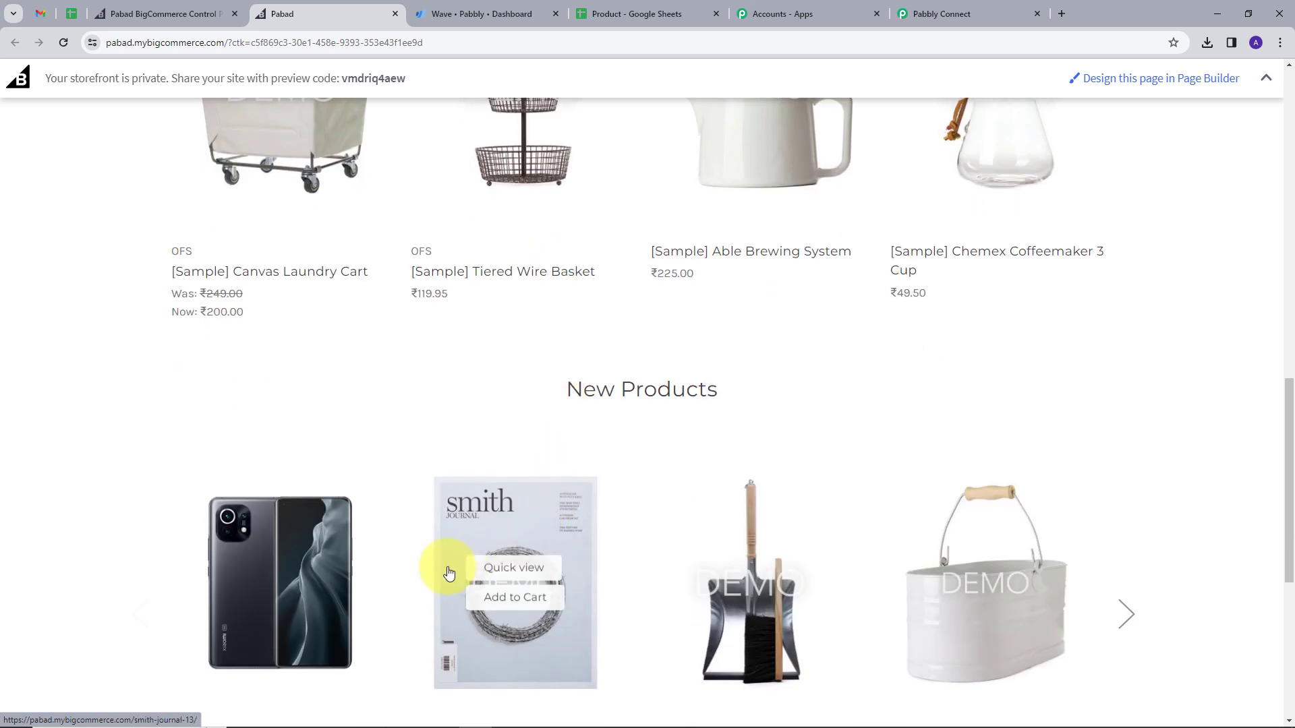
{"action": "scroll", "coordinate": [449, 573], "scroll_direction": "down", "scroll_amount": 2}
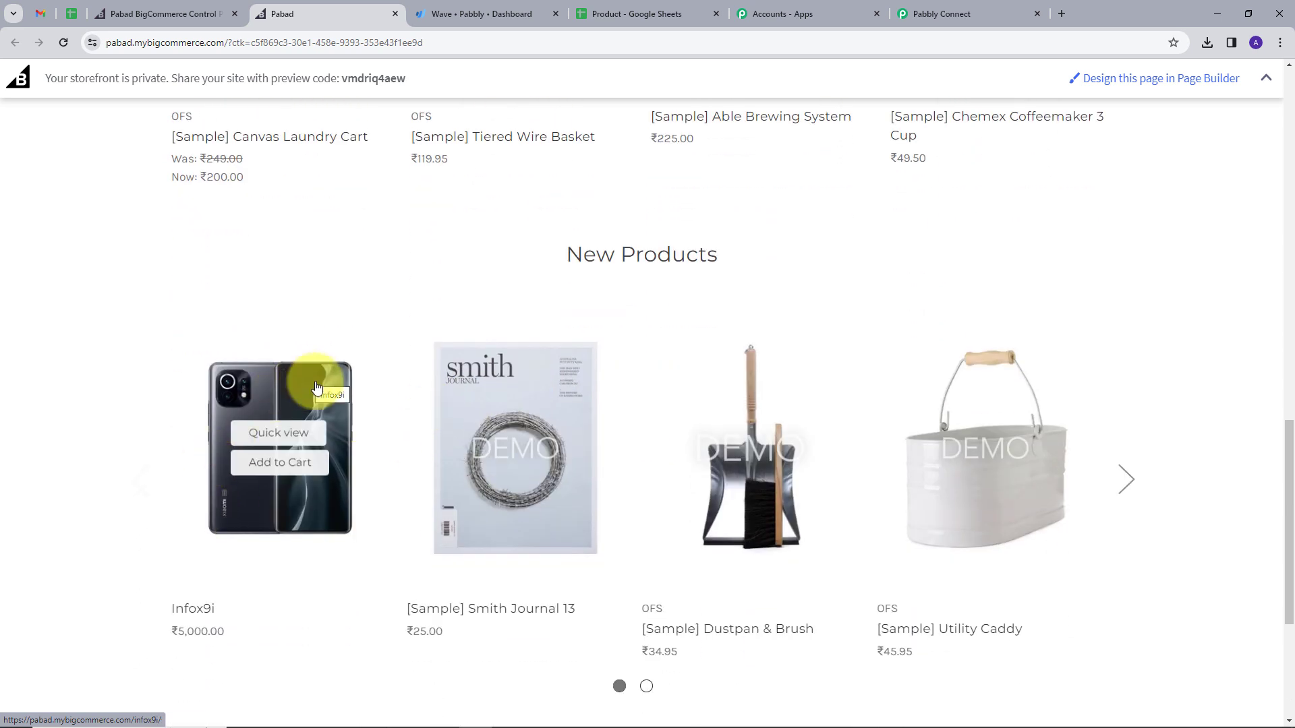
{"action": "left_click", "coordinate": [280, 467]}
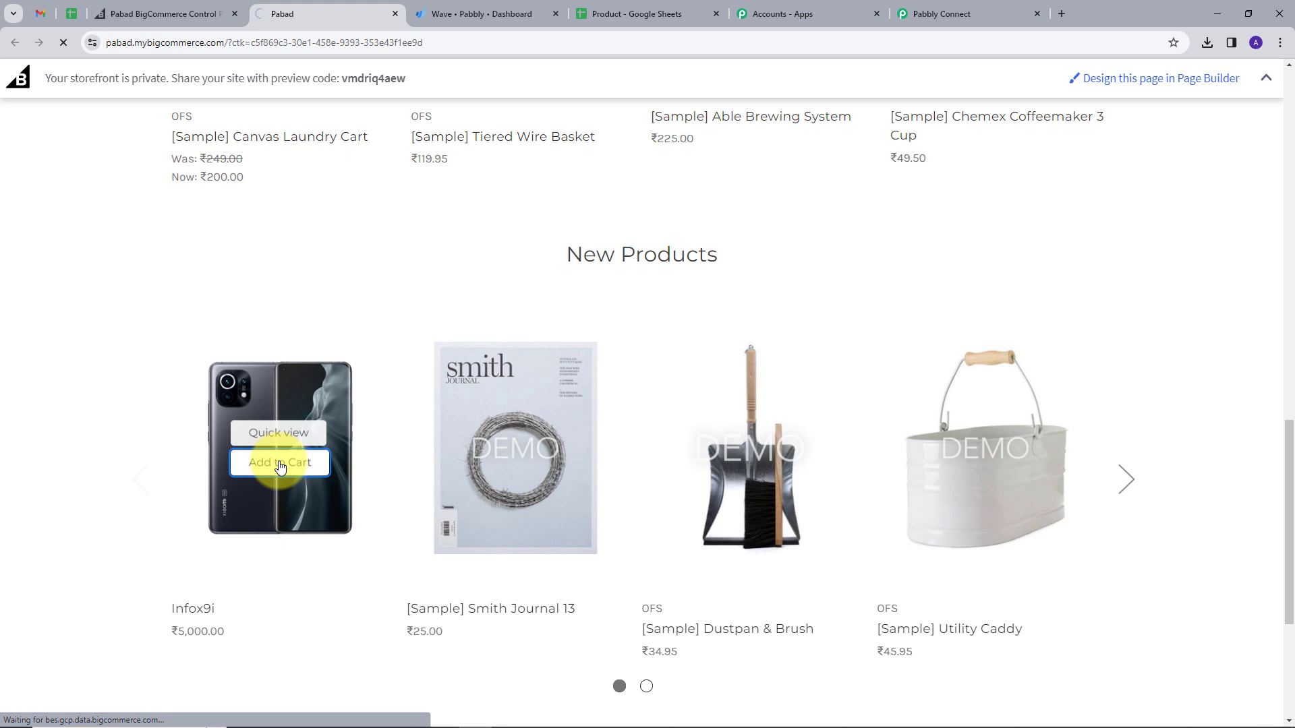
{"action": "scroll", "coordinate": [925, 434], "scroll_direction": "down", "scroll_amount": 3}
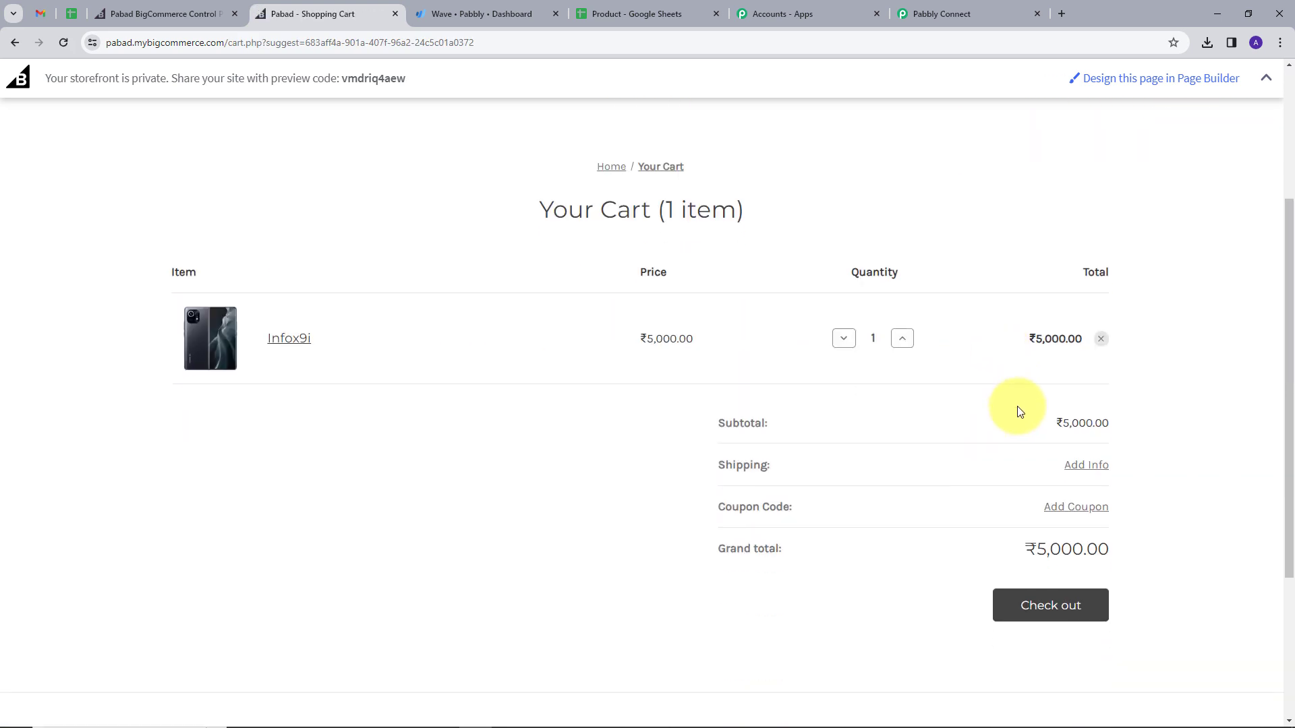
{"action": "left_click", "coordinate": [1049, 573]}
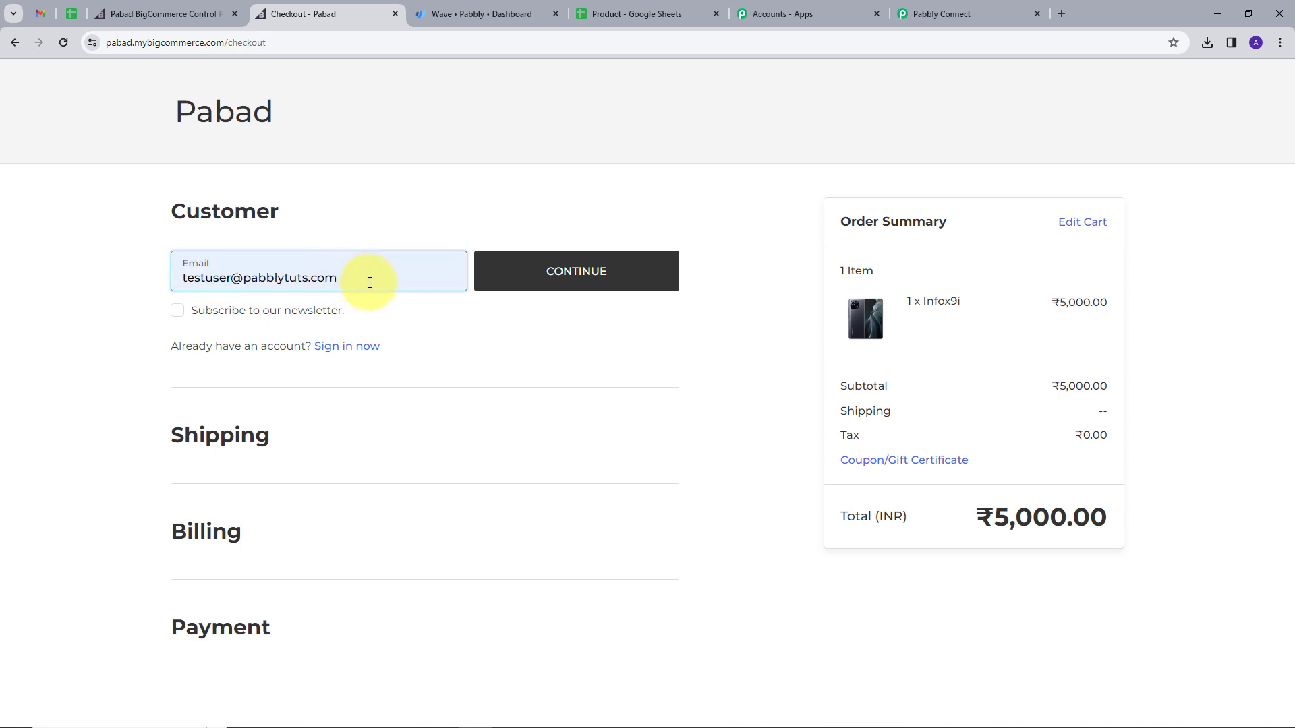
Step: Correct the end of the customer's e-mail address and confirm it
{"action": "key", "text": "BackSpace"}
{"action": "type", "text": "m"}
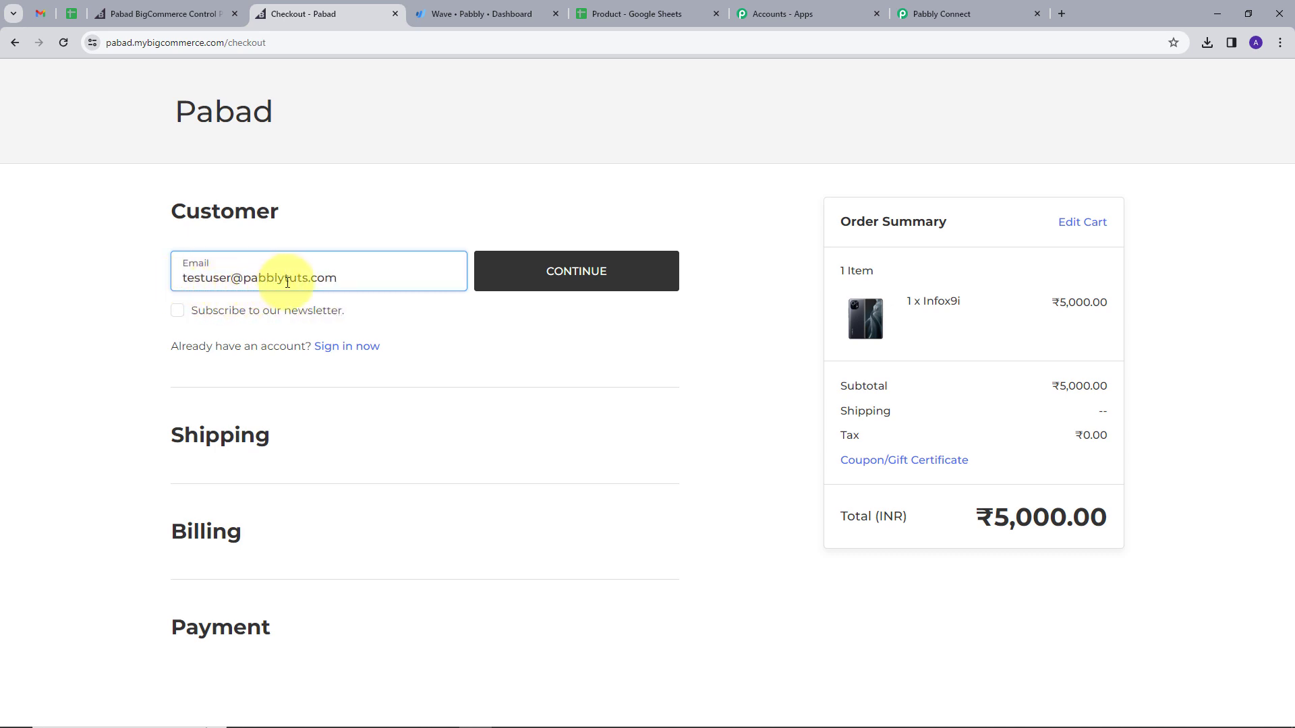
{"action": "left_click", "coordinate": [553, 288]}
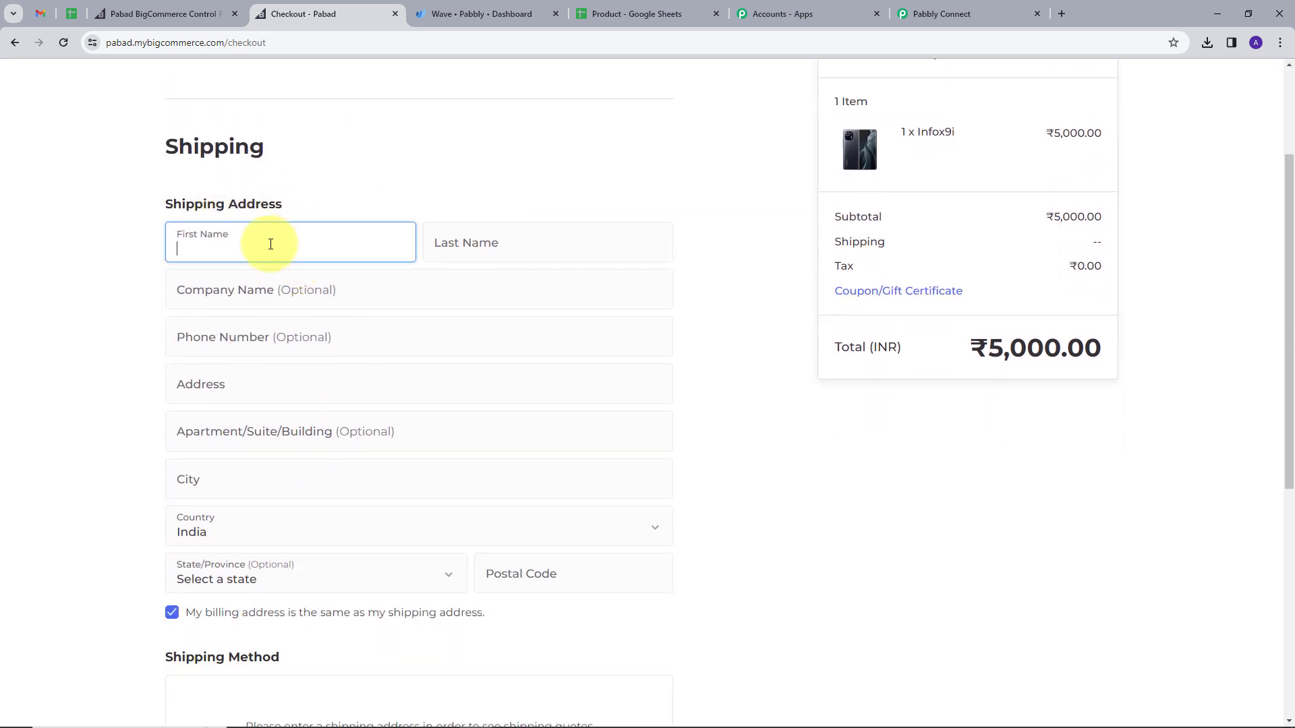
Step: Save the shipping name and a Bhopal, India address, with Free Shipping at ₹0.00
{"action": "type", "text": "Test"}
{"action": "key", "text": "Tab"}
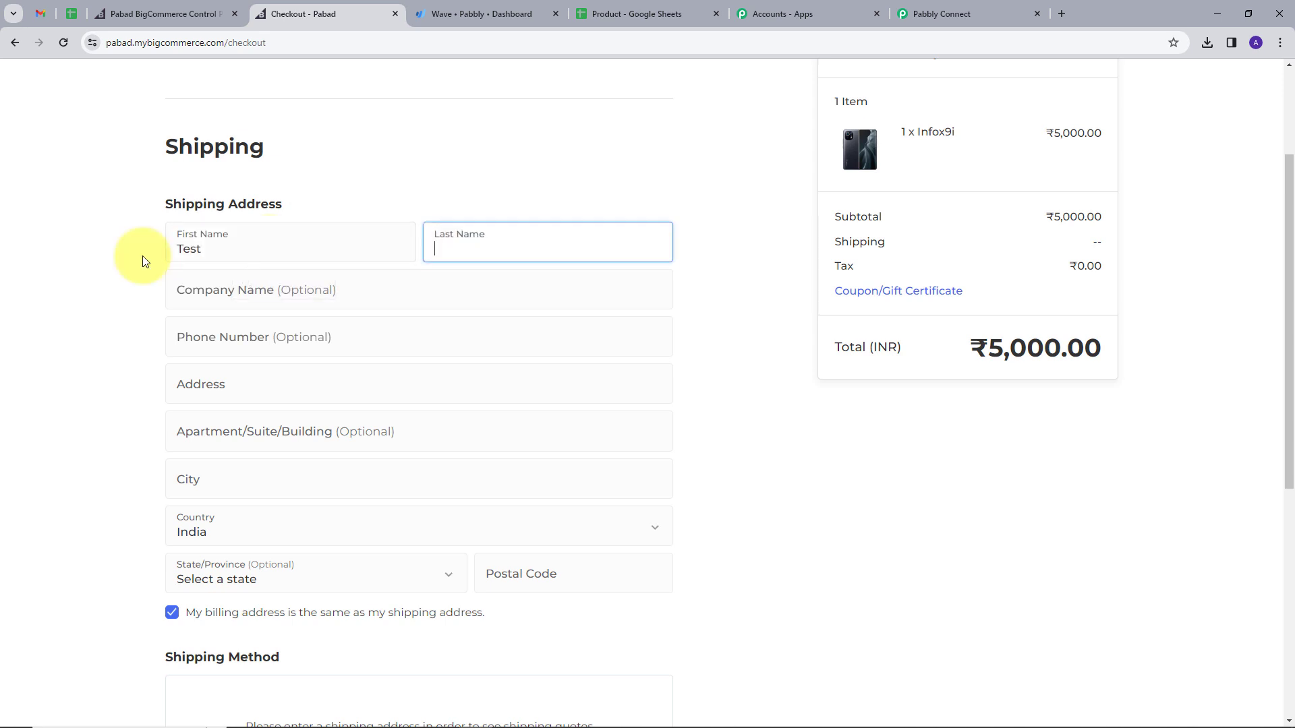
{"action": "type", "text": "User"}
{"action": "key", "text": "Tab"}
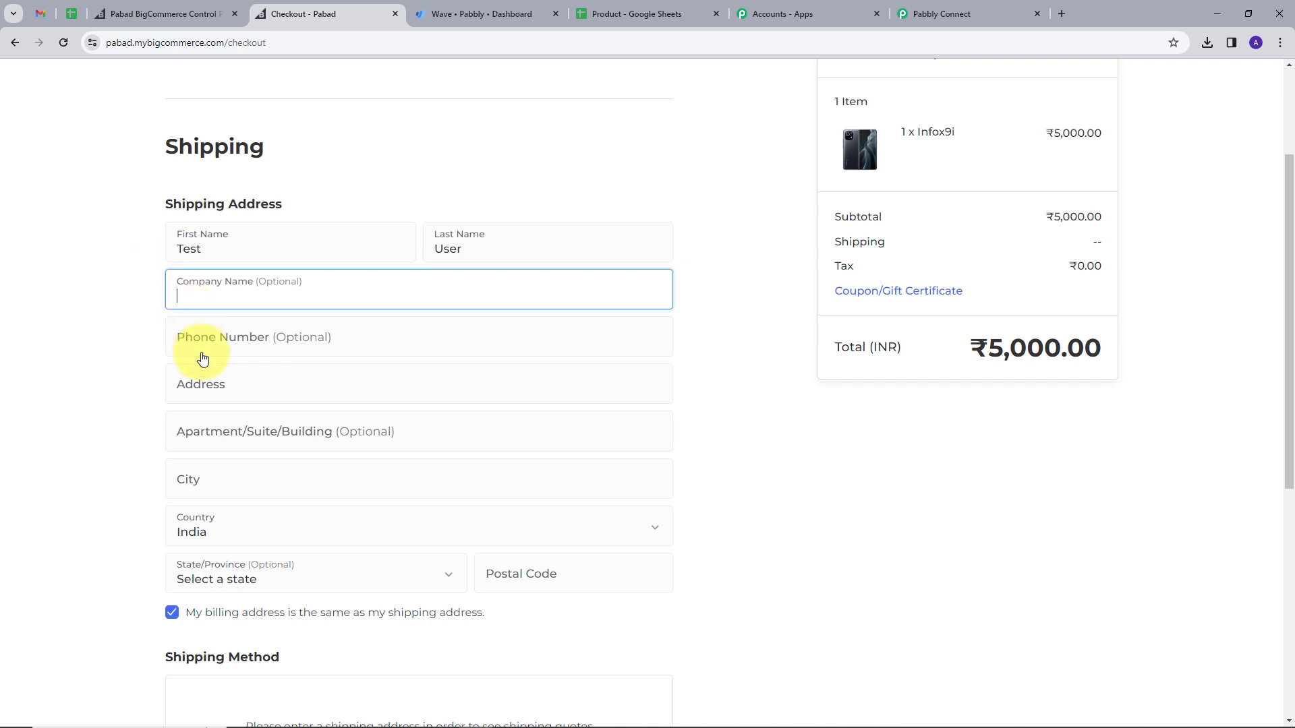
{"action": "left_click", "coordinate": [236, 383]}
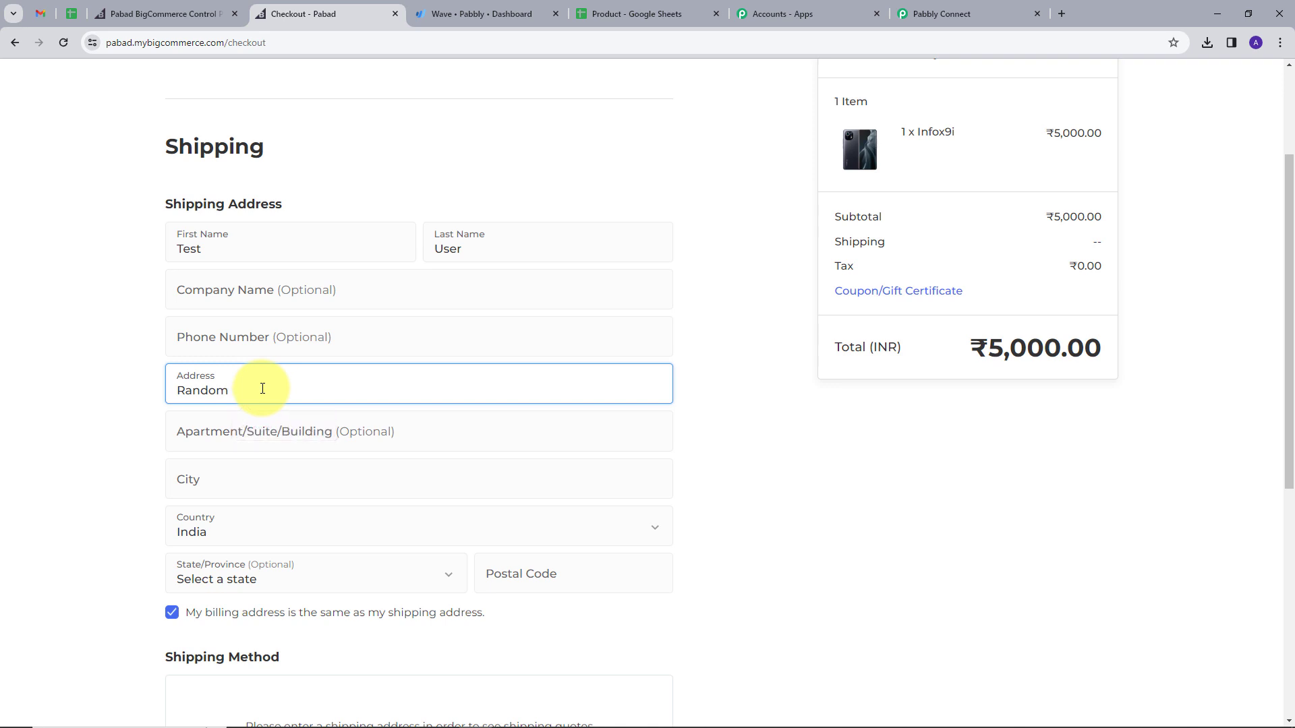
{"action": "left_click", "coordinate": [250, 495]}
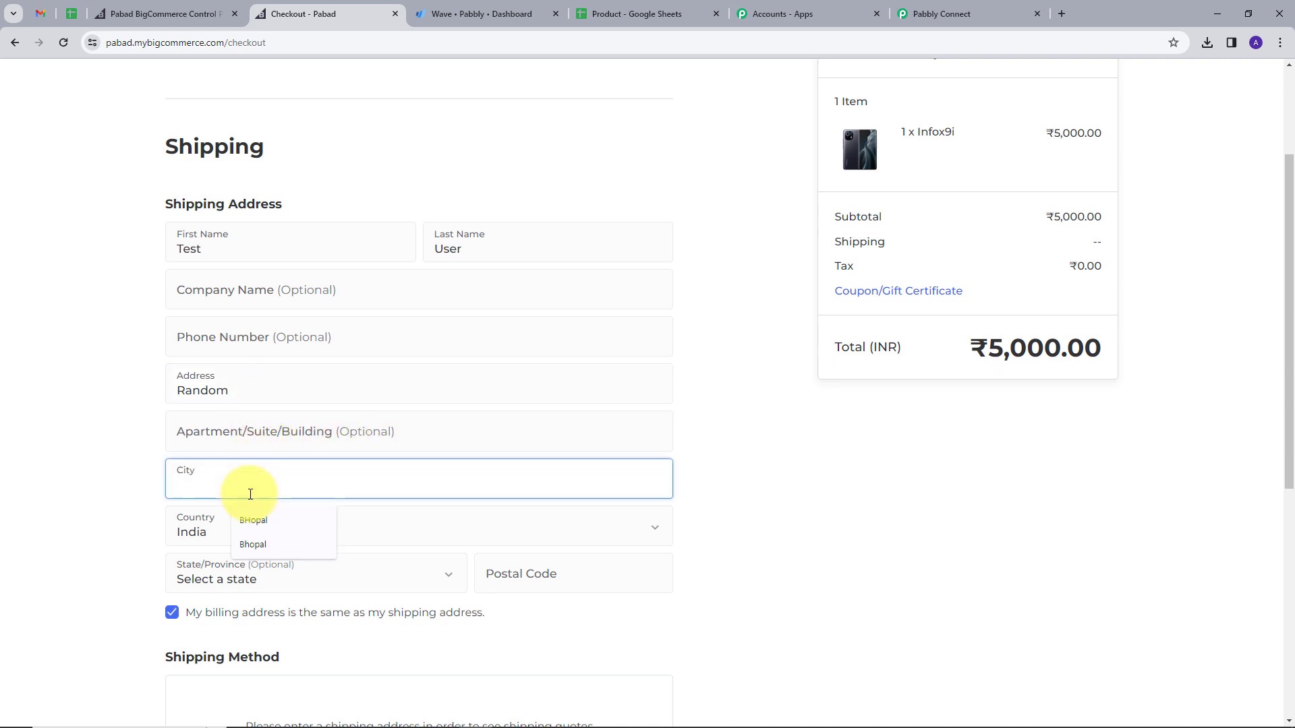
{"action": "type", "text": "Bho"}
{"action": "left_click", "coordinate": [242, 540]}
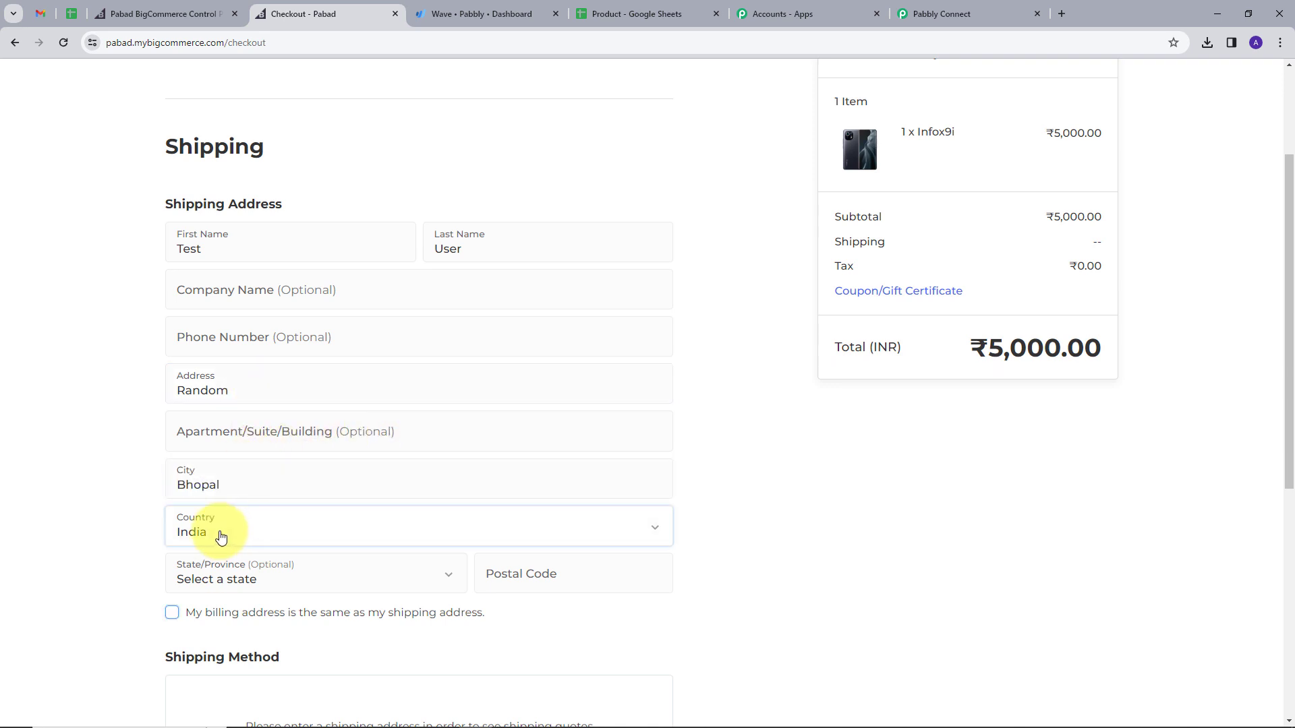
{"action": "left_click", "coordinate": [533, 578]}
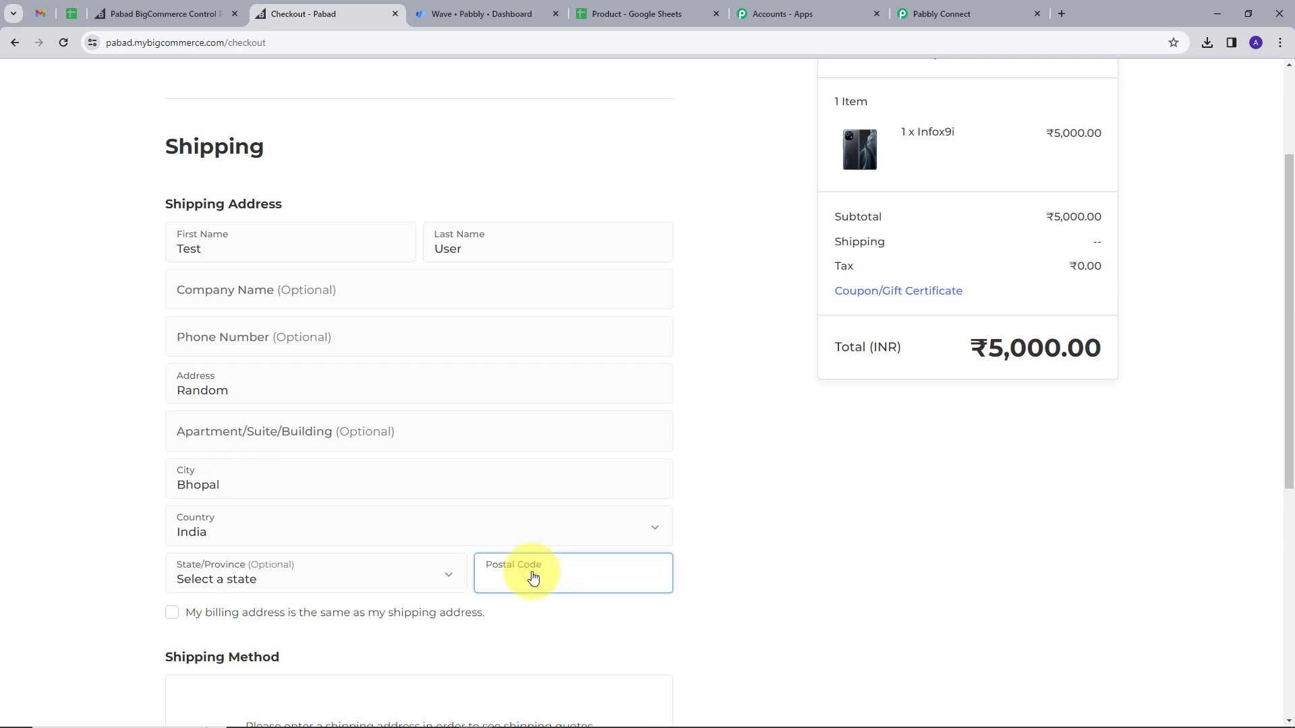
{"action": "type", "text": "111111"}
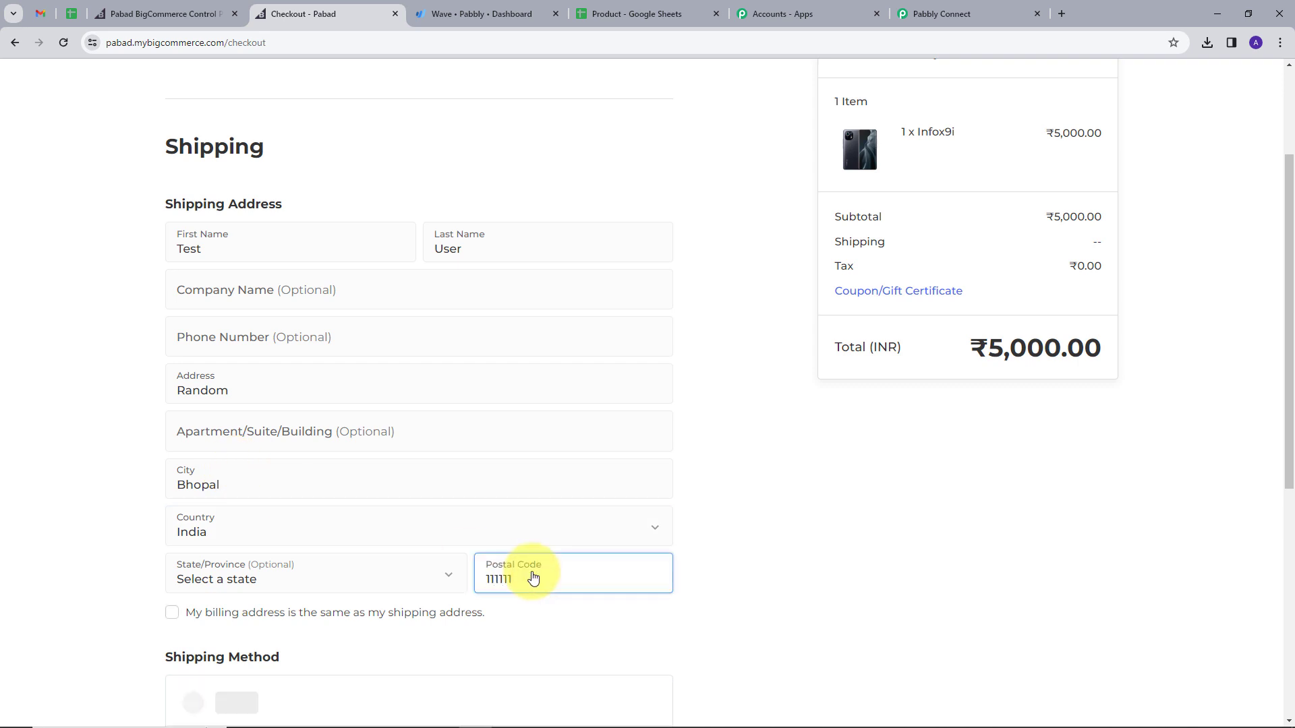
{"action": "scroll", "coordinate": [405, 539], "scroll_direction": "down", "scroll_amount": 5}
{"action": "left_click", "coordinate": [251, 524]}
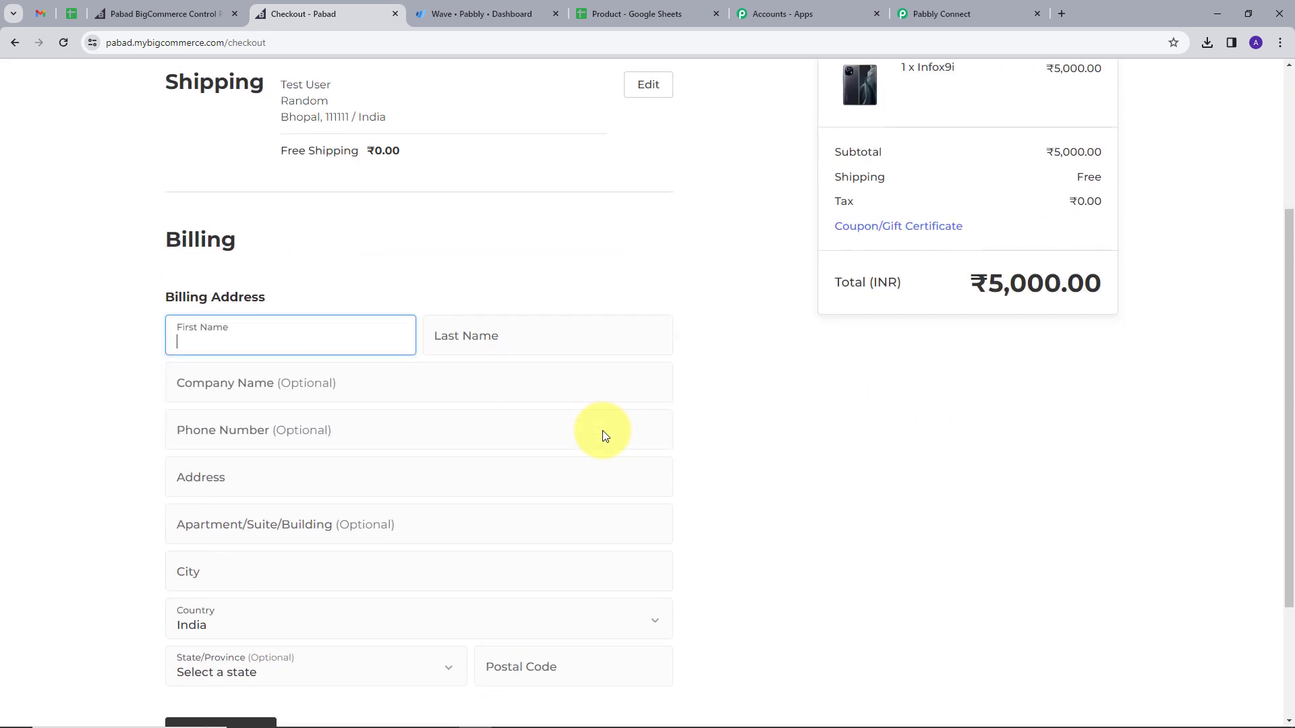
Step: Fill the billing last name, street, city Bhopal and postal code, and save the billing address
{"action": "scroll", "coordinate": [602, 432], "scroll_direction": "down", "scroll_amount": 1}
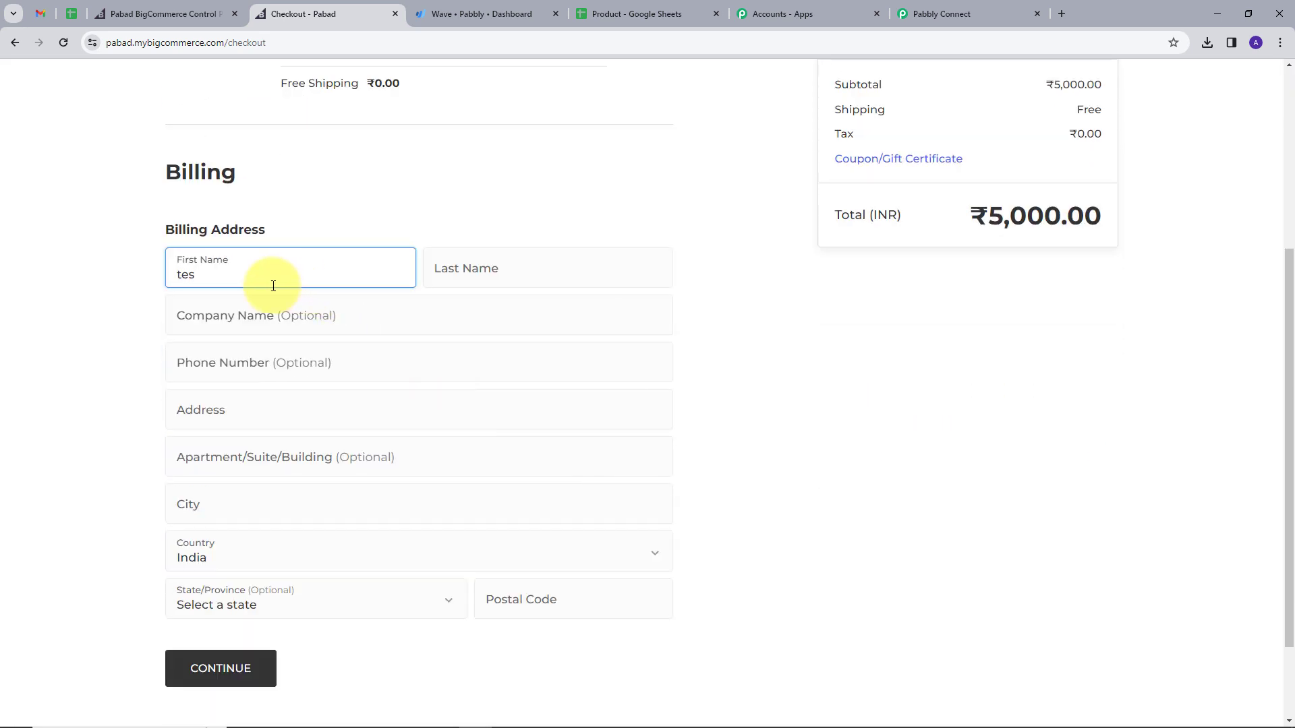
{"action": "key", "text": "Tab"}
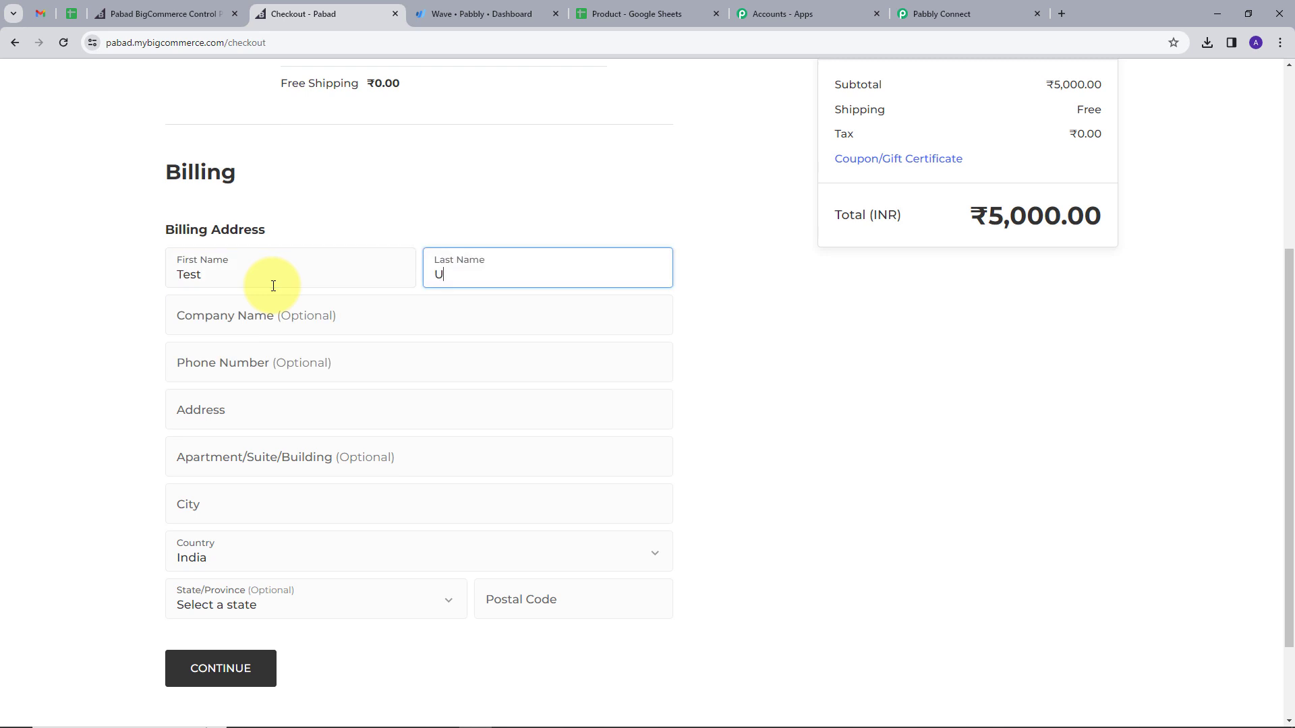
{"action": "type", "text": "User"}
{"action": "key", "text": "Tab"}
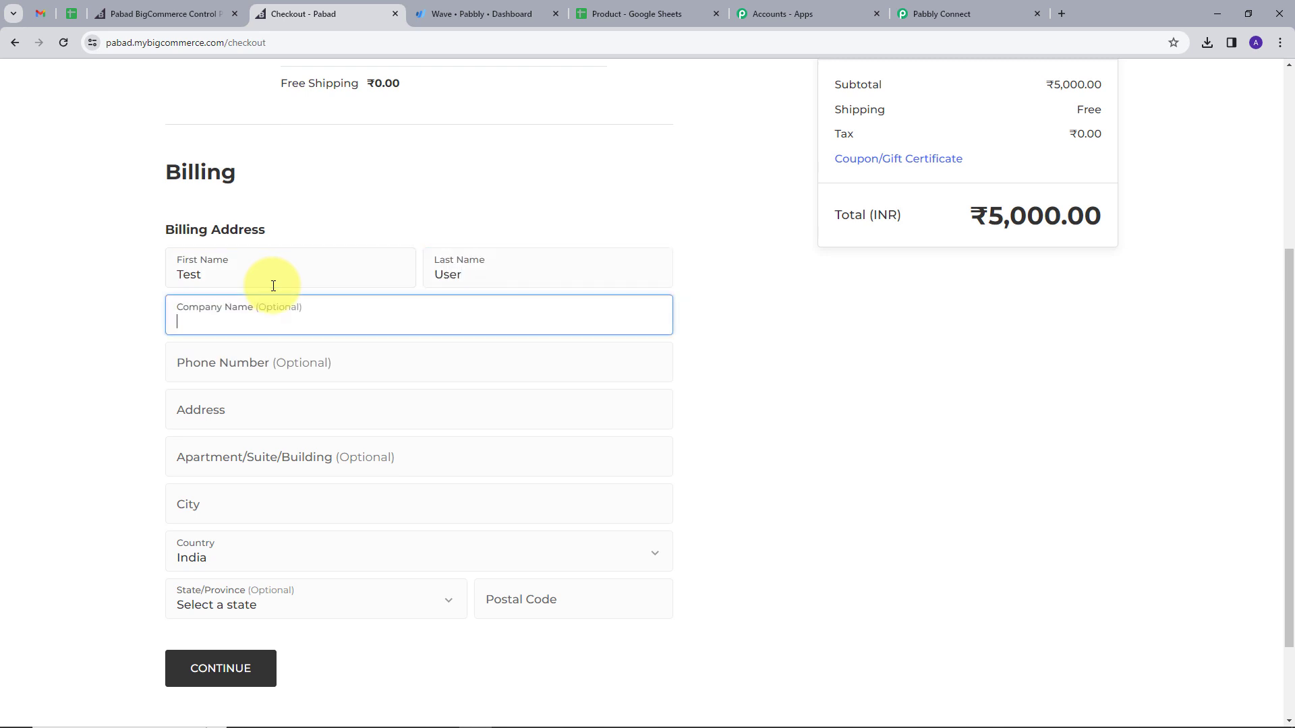
{"action": "left_click", "coordinate": [243, 413]}
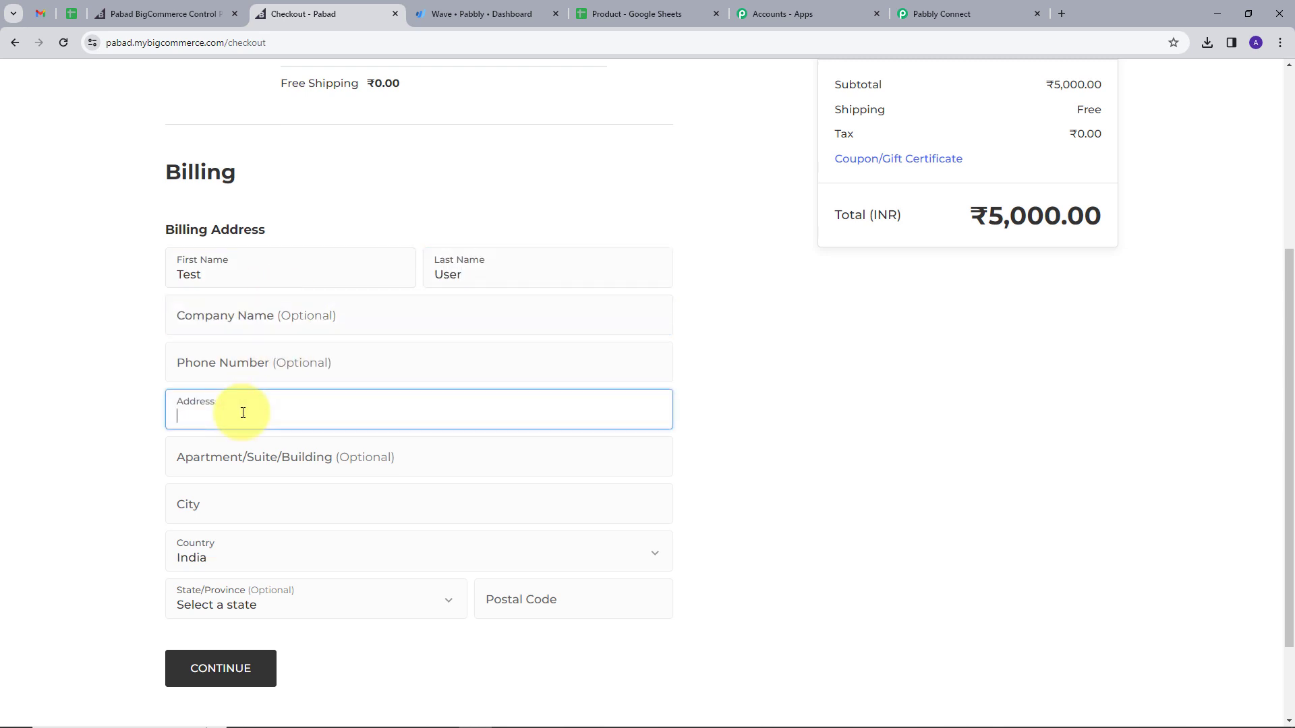
{"action": "type", "text": "Random"}
{"action": "left_click", "coordinate": [260, 518]}
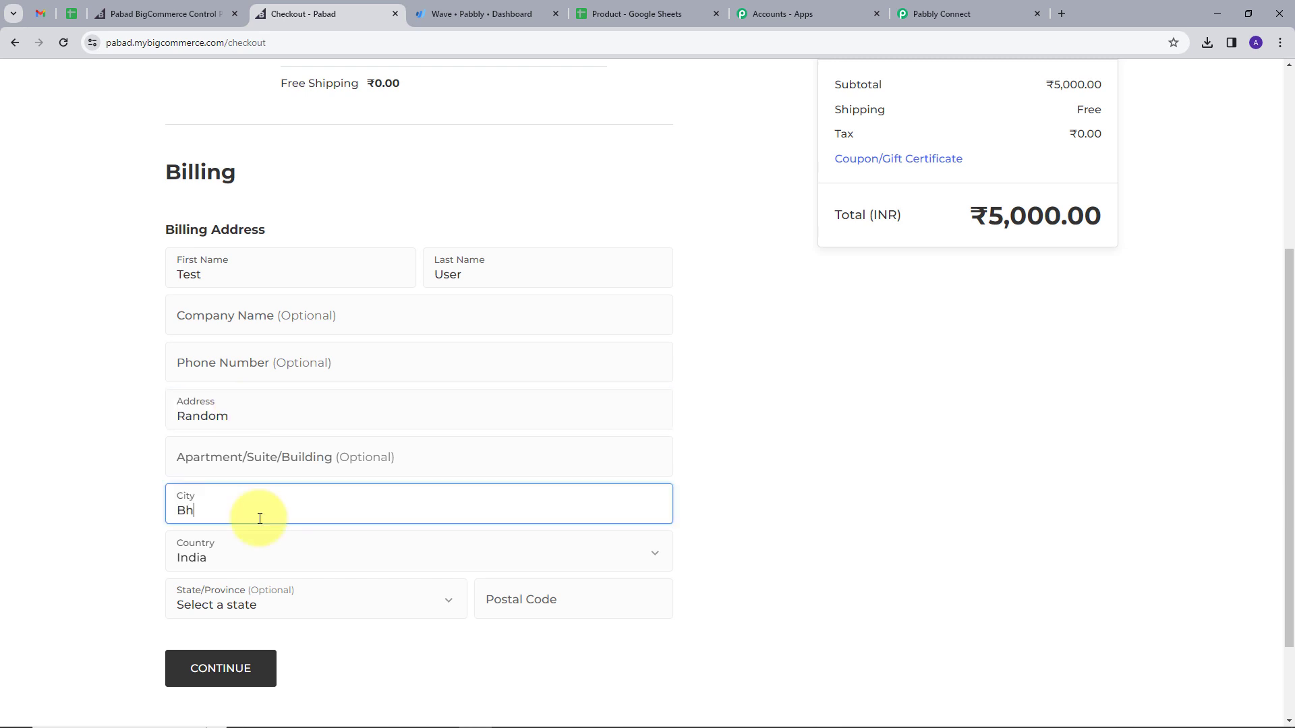
{"action": "type", "text": "Bhoapl"}
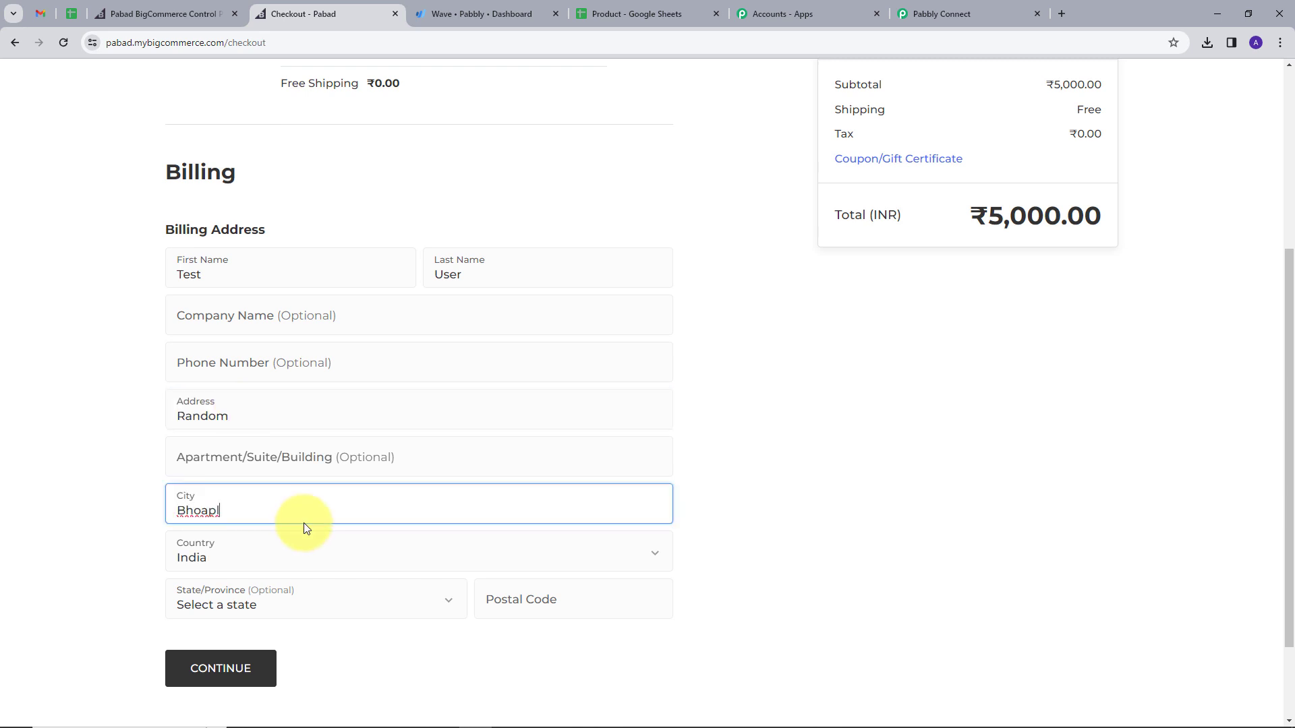
{"action": "scroll", "coordinate": [303, 524], "scroll_direction": "down", "scroll_amount": 1}
{"action": "left_click", "coordinate": [566, 532]}
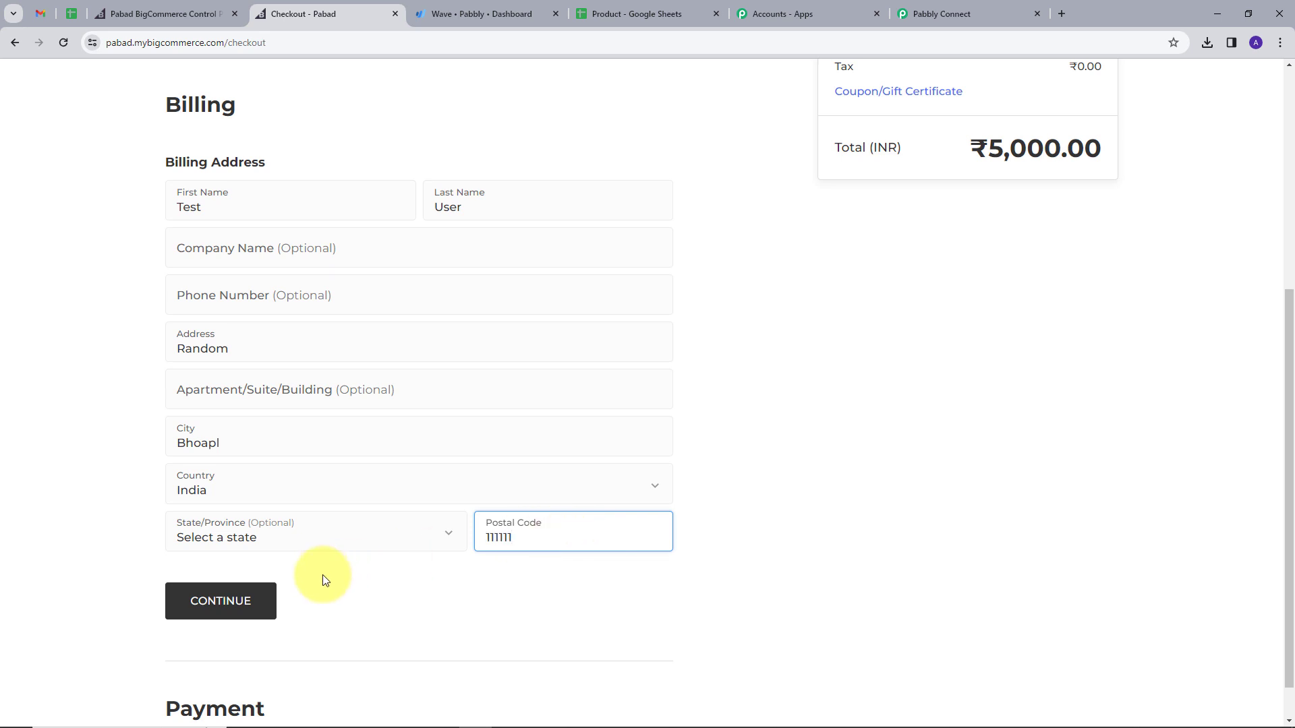
{"action": "left_click", "coordinate": [230, 611]}
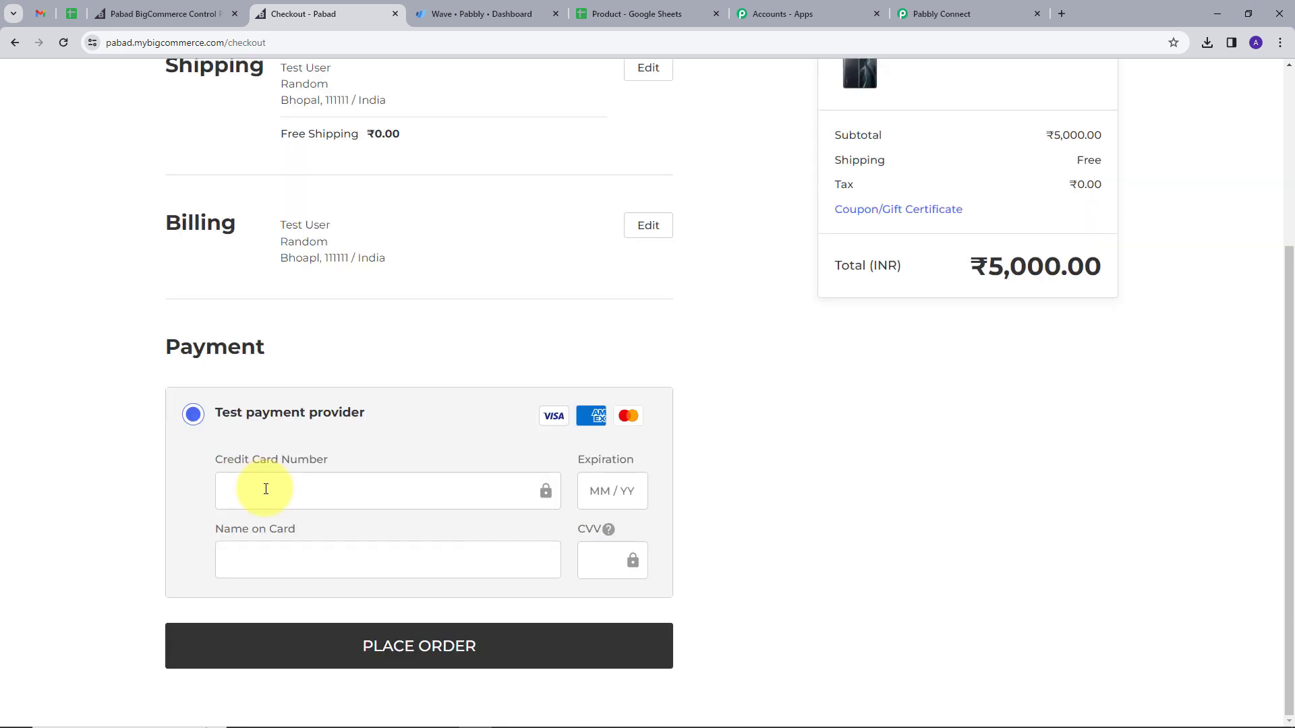
Step: Enter the test card number, cardholder name and security code, and place the ₹5,000.00 order
{"action": "type", "text": "11 1111 1111 1111"}
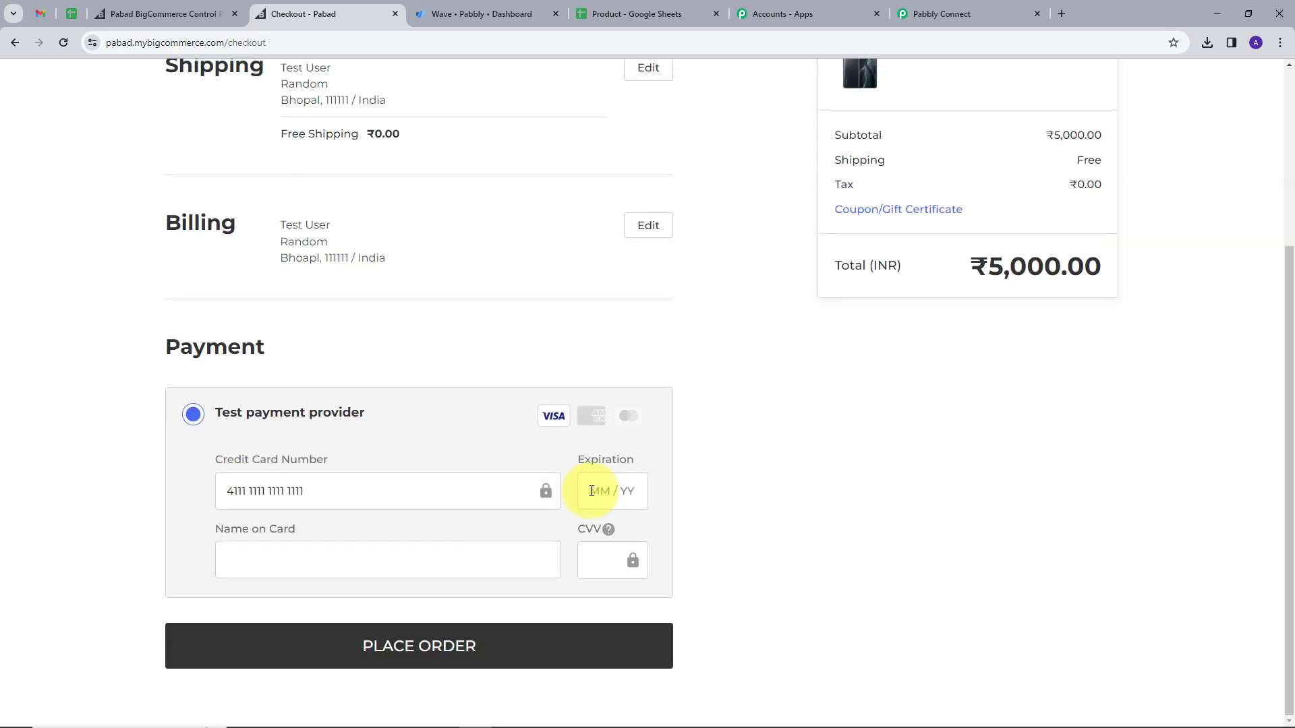
{"action": "type", "text": "0230"}
{"action": "left_click", "coordinate": [487, 555]}
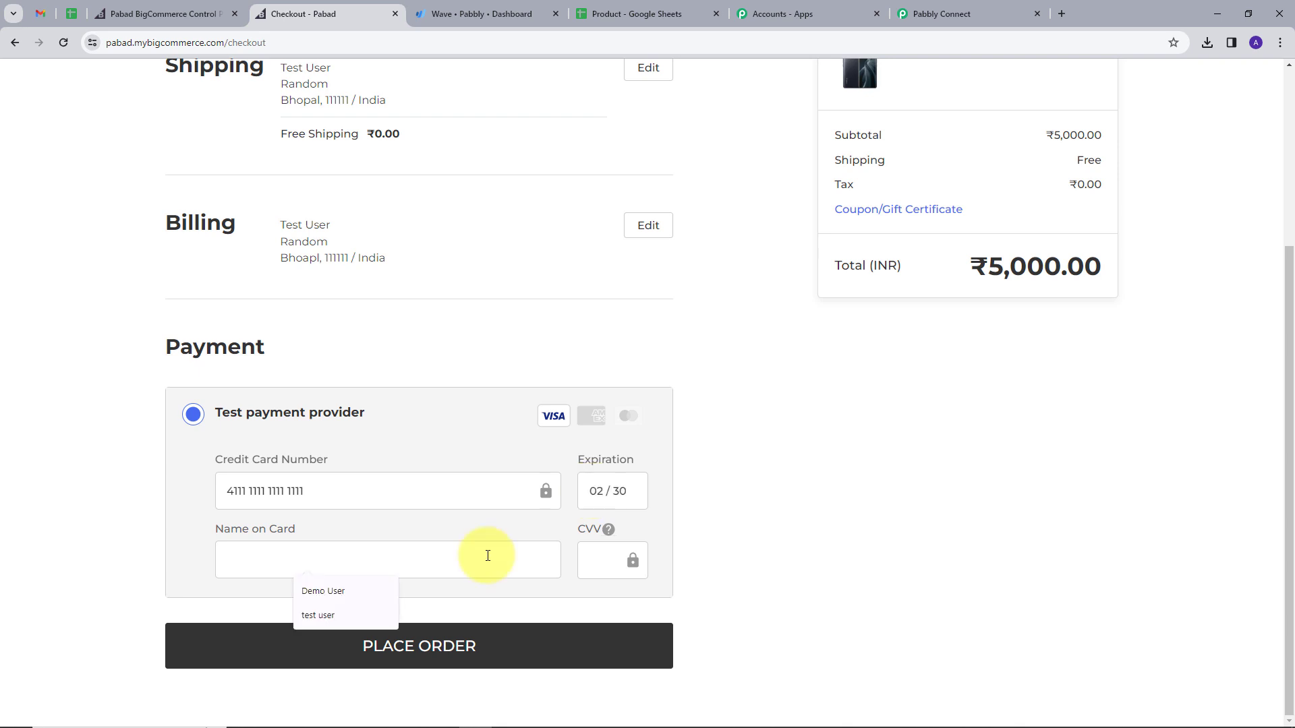
{"action": "type", "text": "Test User"}
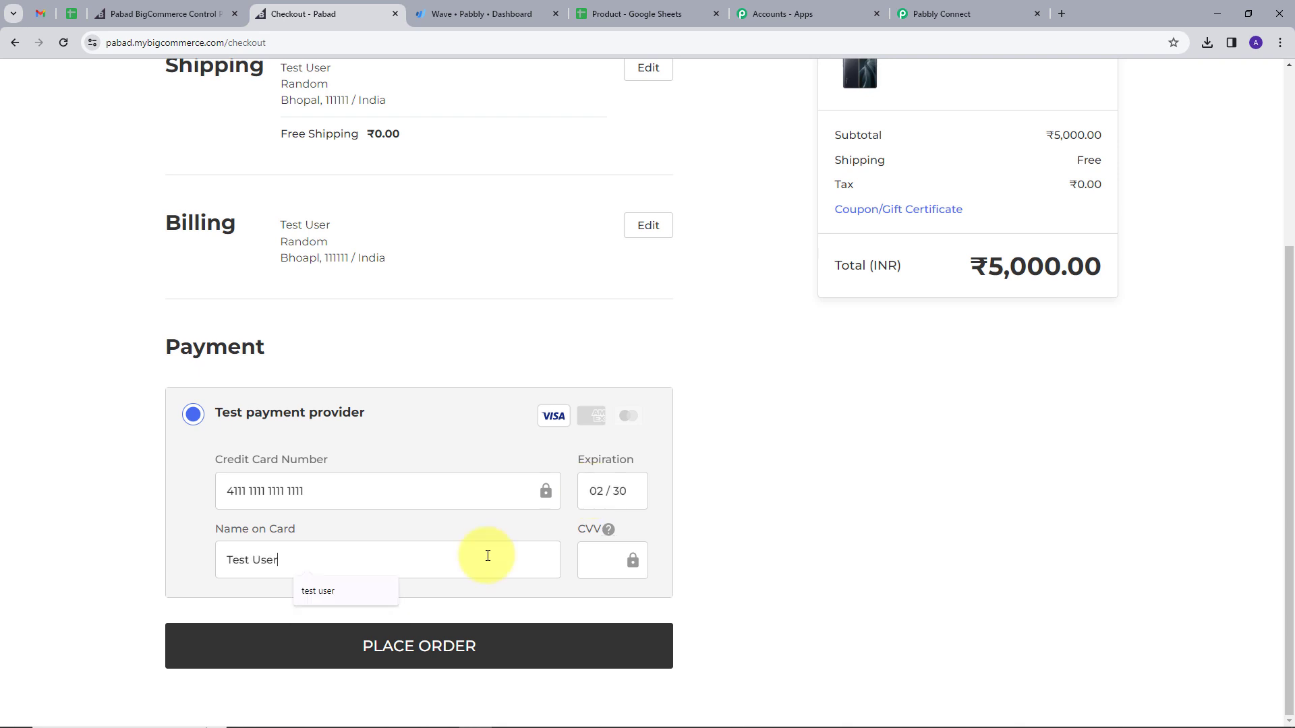
{"action": "left_click", "coordinate": [593, 560]}
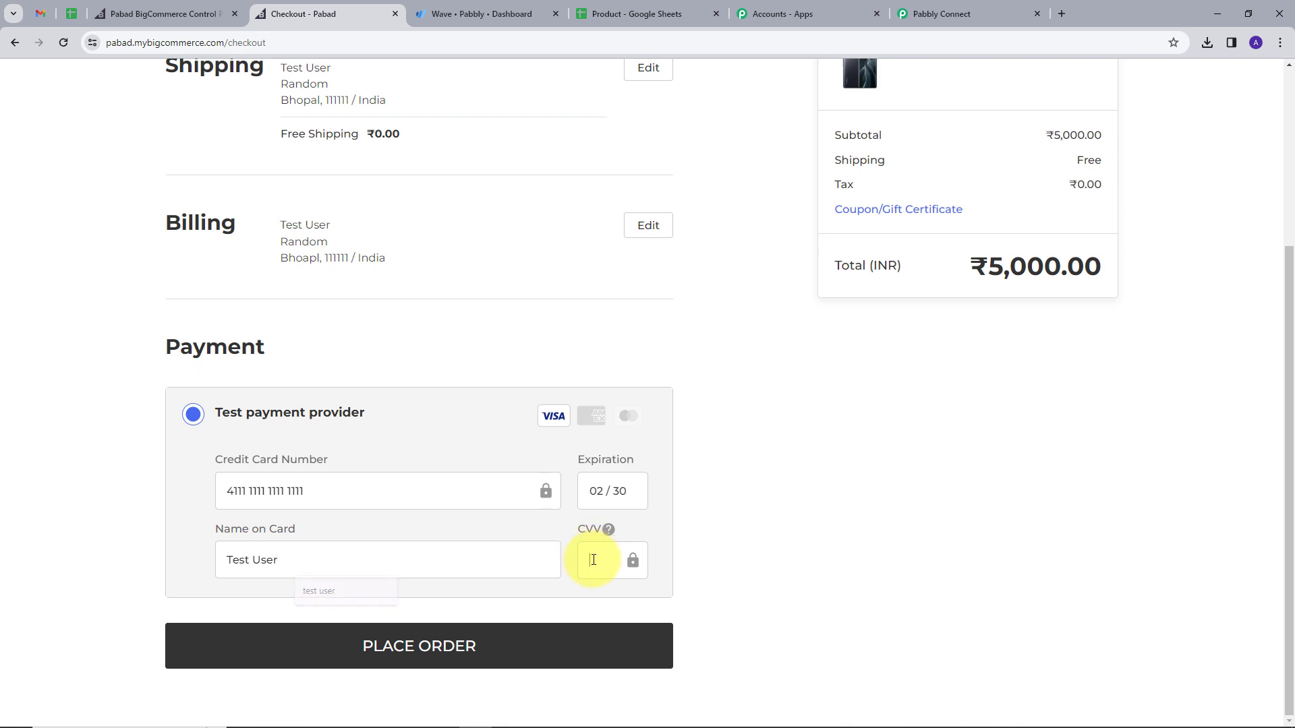
{"action": "left_click", "coordinate": [377, 658]}
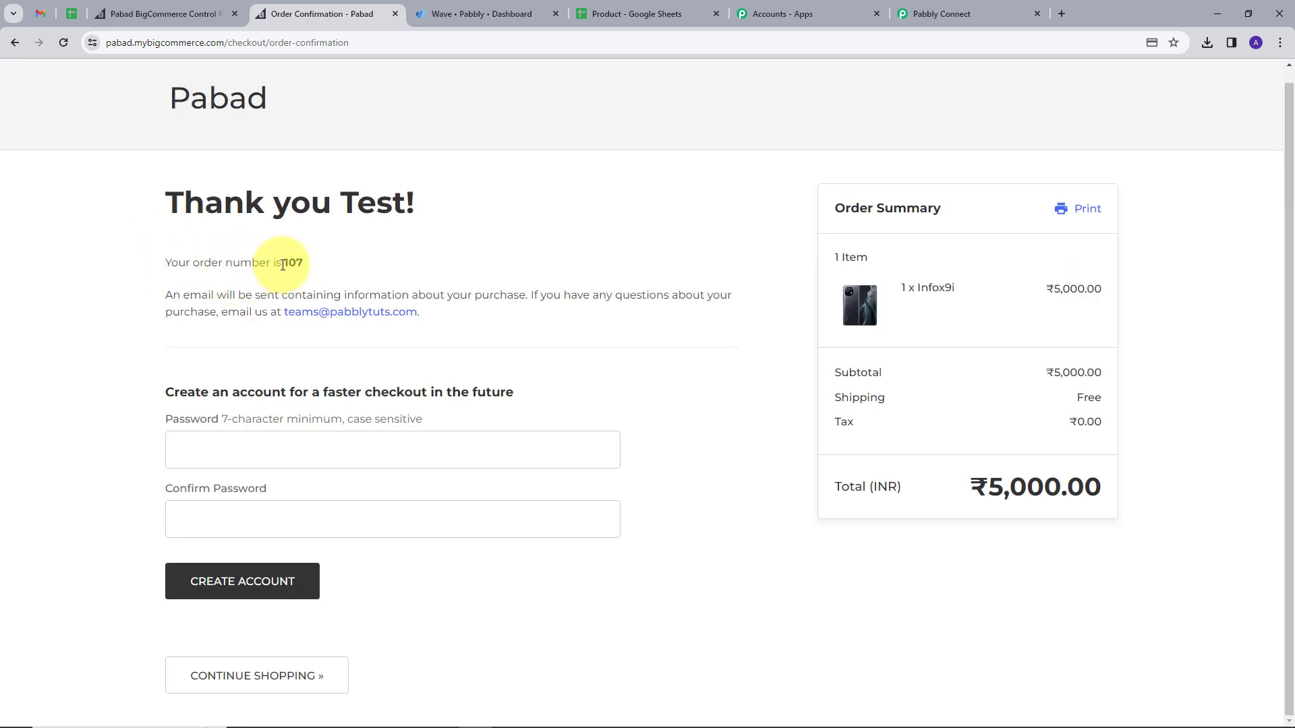
Step: Select the new order number on the confirmation page and match it to Pabbly Connect's captured Data Id
{"action": "left_click_drag", "start_coordinate": [282, 264], "coordinate": [305, 263]}
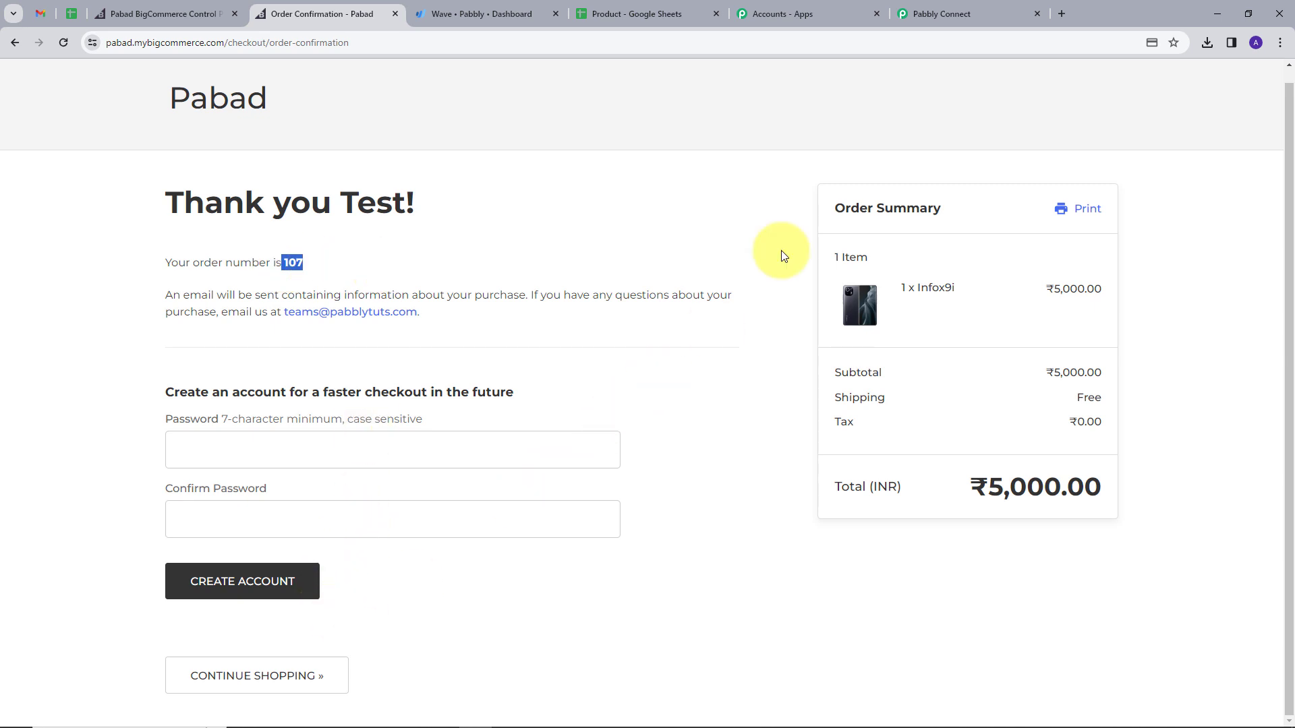
{"action": "left_click", "coordinate": [945, 13]}
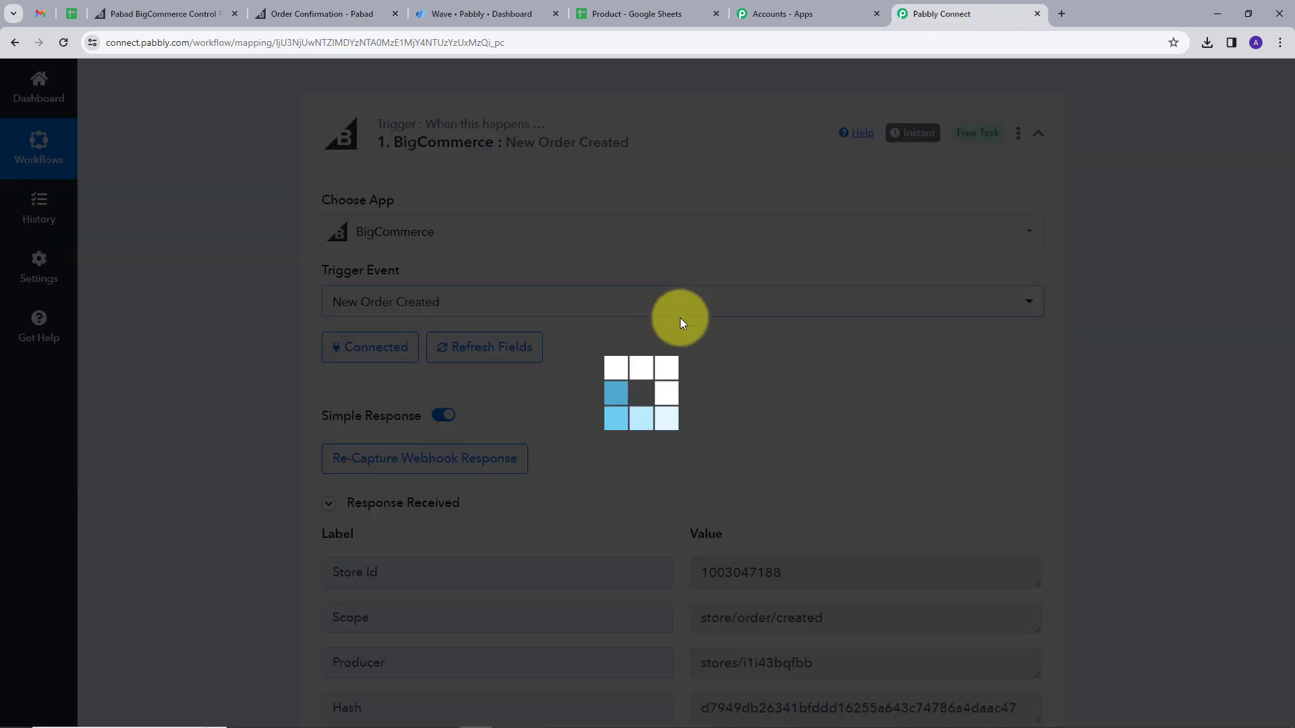
{"action": "scroll", "coordinate": [742, 327], "scroll_direction": "down", "scroll_amount": 5}
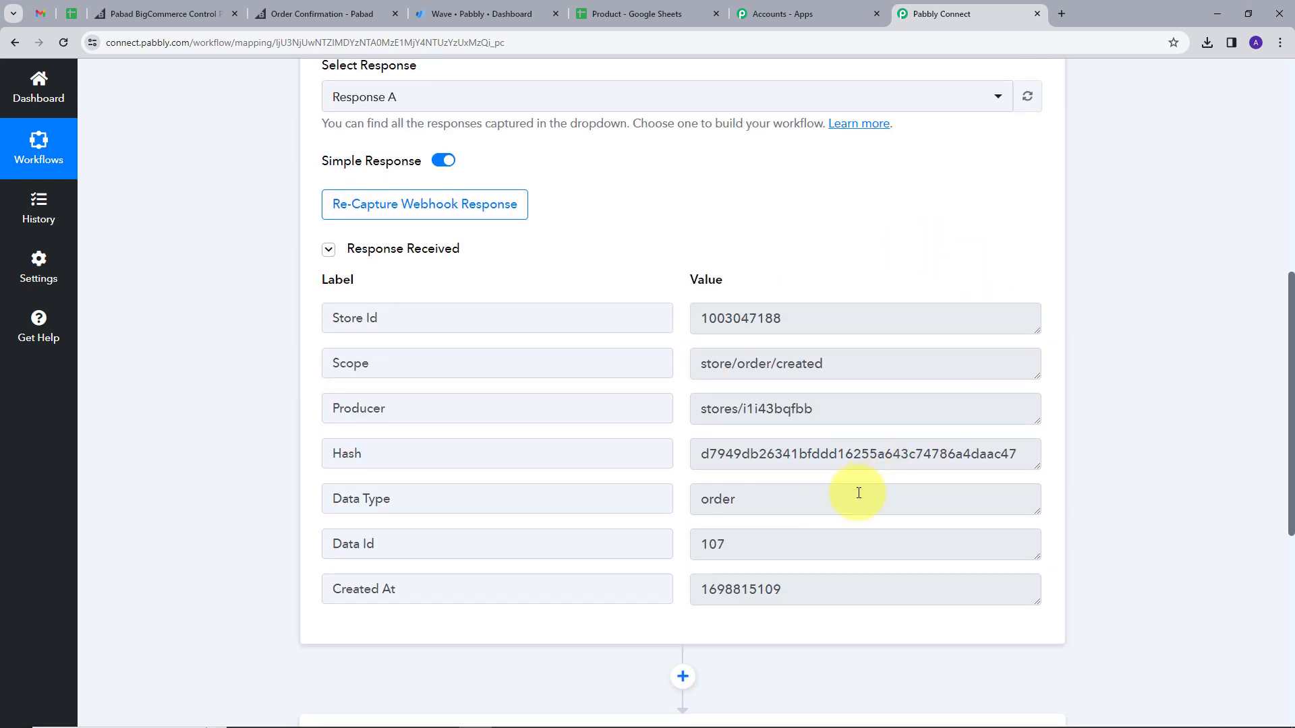
{"action": "double_click", "coordinate": [708, 543]}
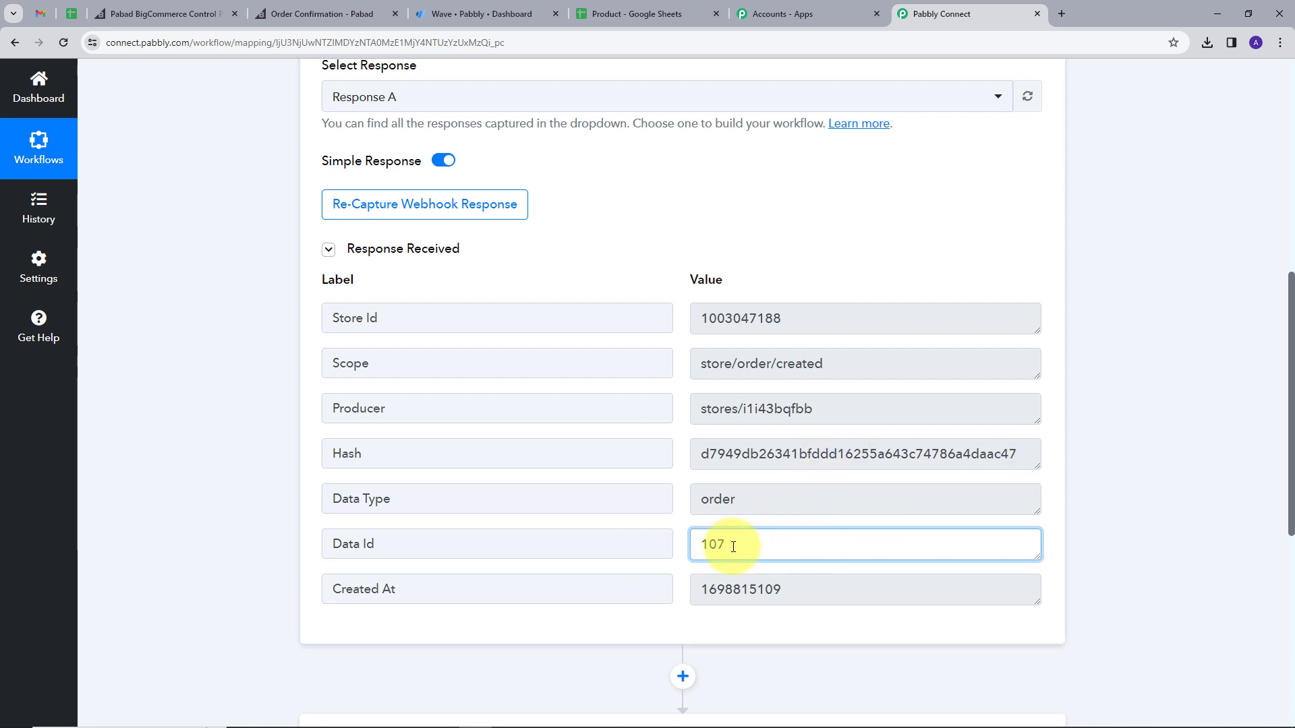
{"action": "double_click", "coordinate": [778, 552]}
{"action": "scroll", "coordinate": [778, 551], "scroll_direction": "down", "scroll_amount": 5}
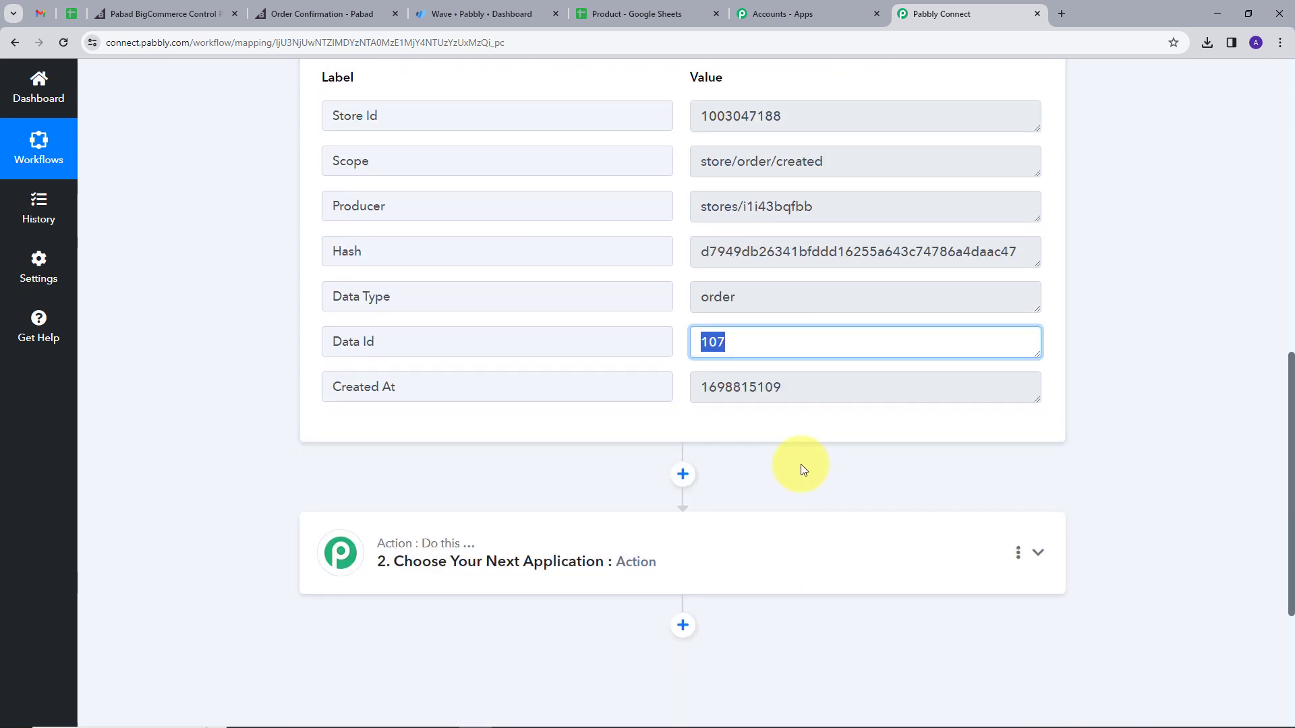
Step: Set the second step's app to BigCommerce with the Get Order By Id action event
{"action": "left_click", "coordinate": [1038, 420]}
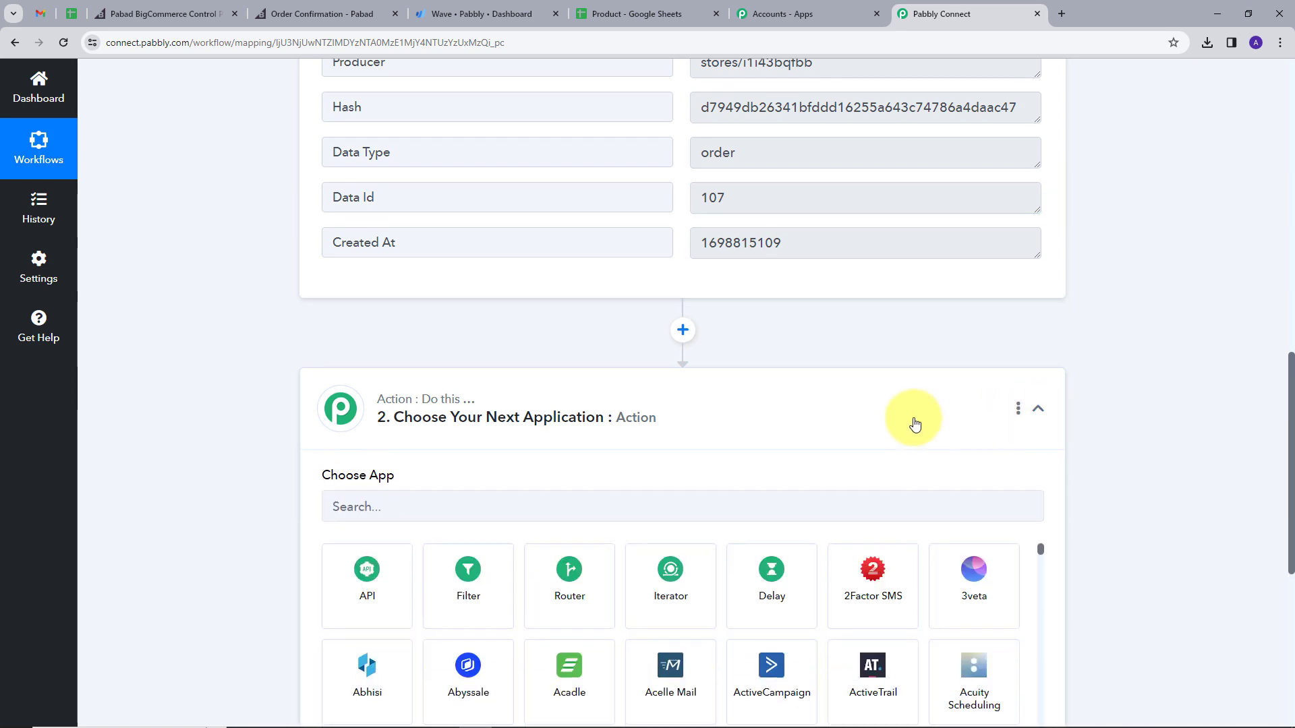
{"action": "scroll", "coordinate": [506, 376], "scroll_direction": "down", "scroll_amount": 2}
{"action": "left_click", "coordinate": [501, 378]}
{"action": "type", "text": "B"}
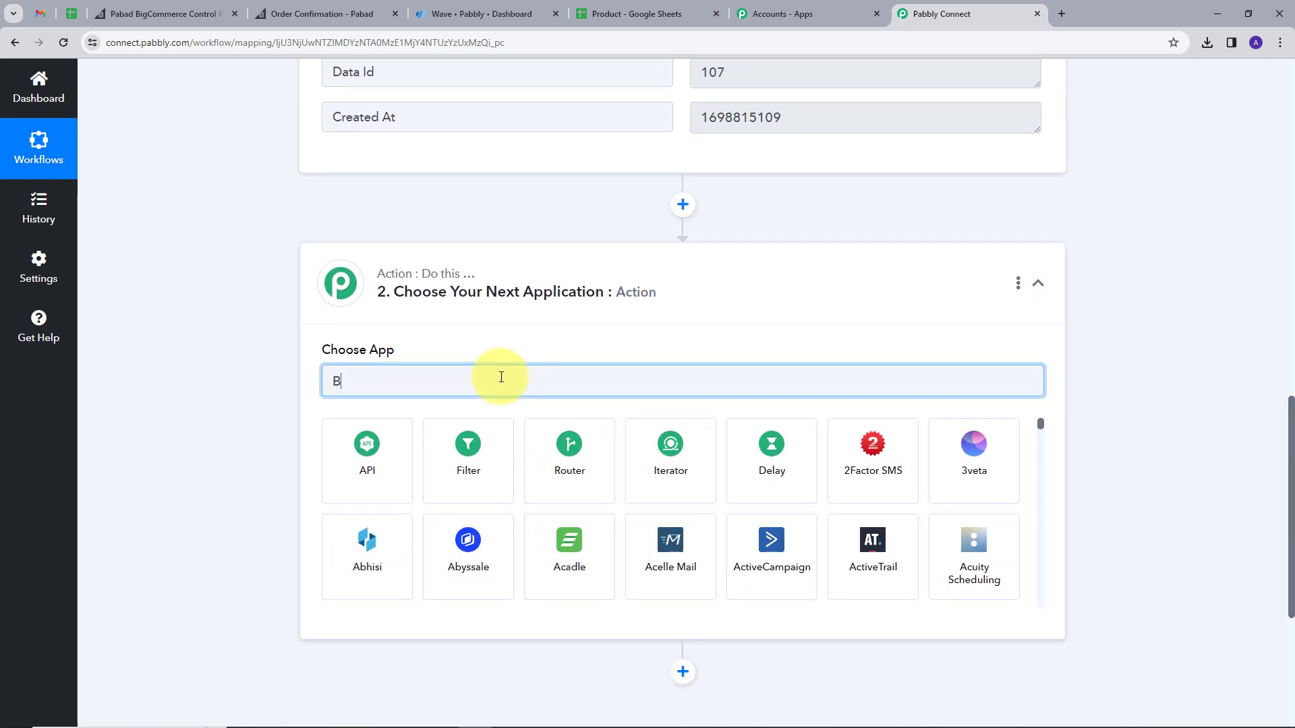
{"action": "type", "text": "ig"}
{"action": "left_click", "coordinate": [344, 458]}
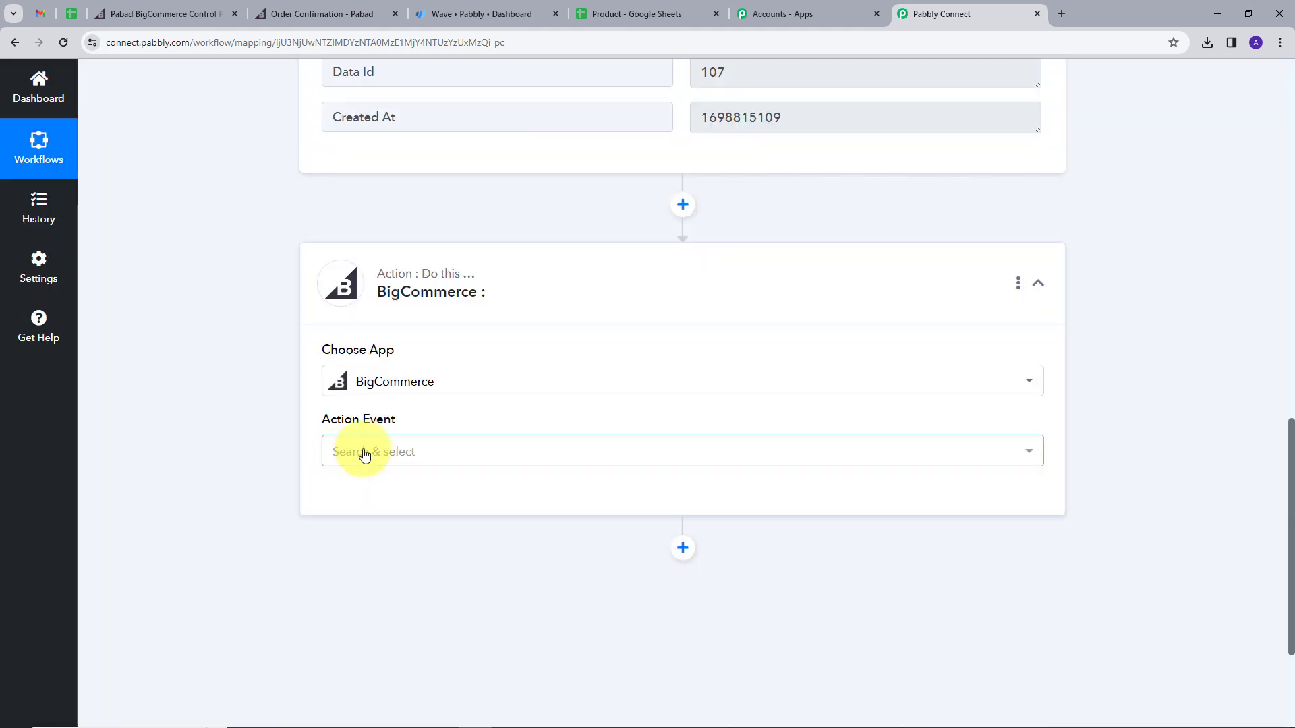
{"action": "left_click", "coordinate": [423, 451]}
{"action": "left_click", "coordinate": [409, 341]}
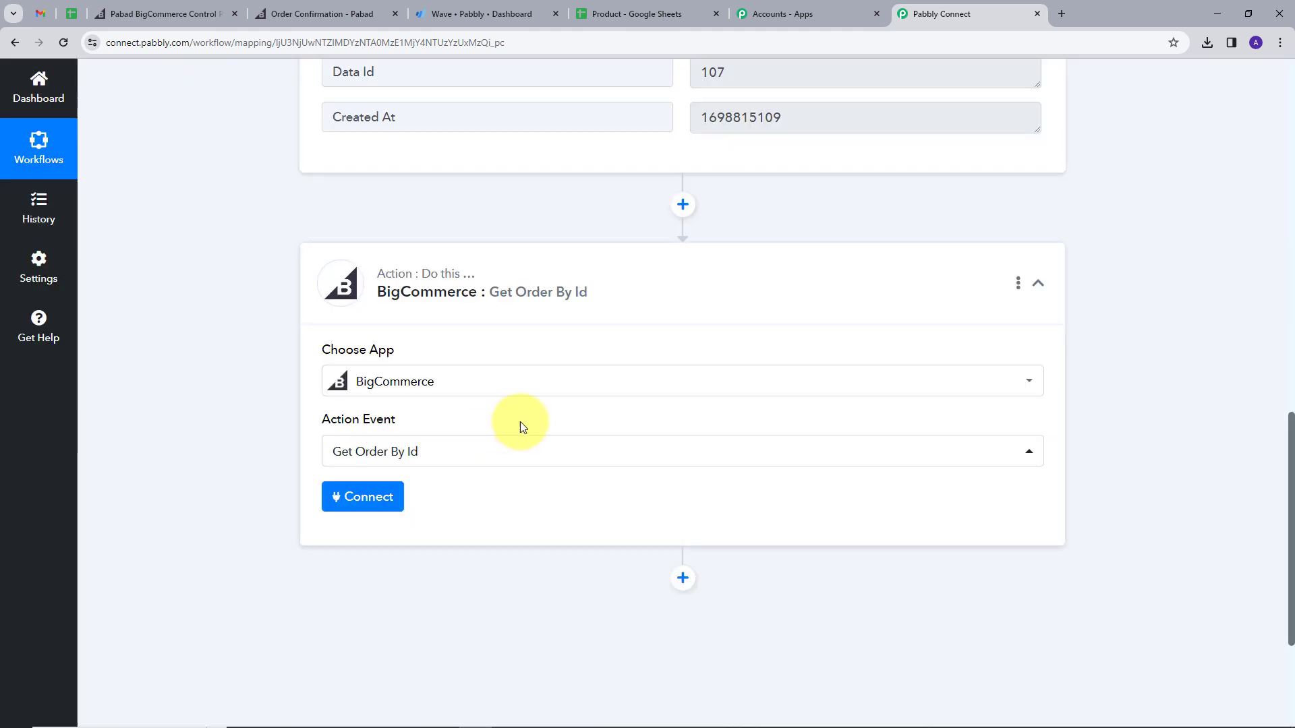
Step: Link the step to the existing BigCommerce connection
{"action": "scroll", "coordinate": [520, 422], "scroll_direction": "down", "scroll_amount": 1}
{"action": "left_click", "coordinate": [363, 435]}
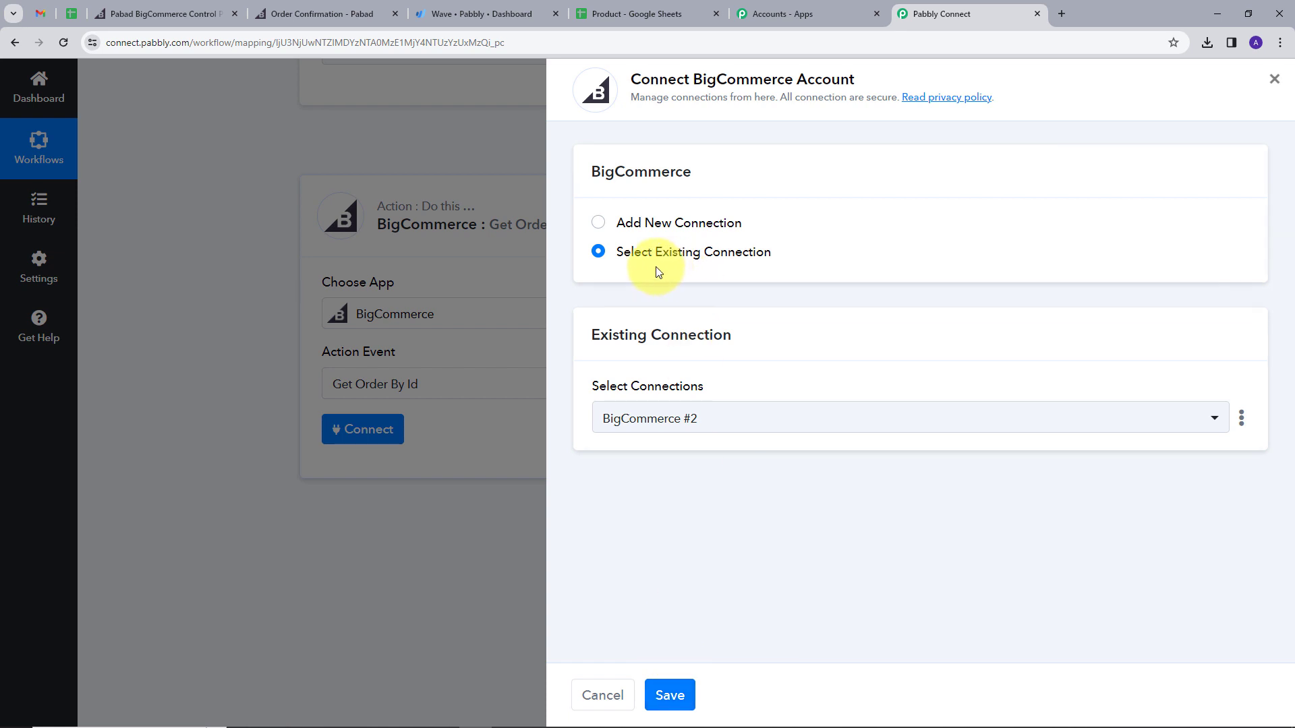
{"action": "left_click", "coordinate": [668, 695]}
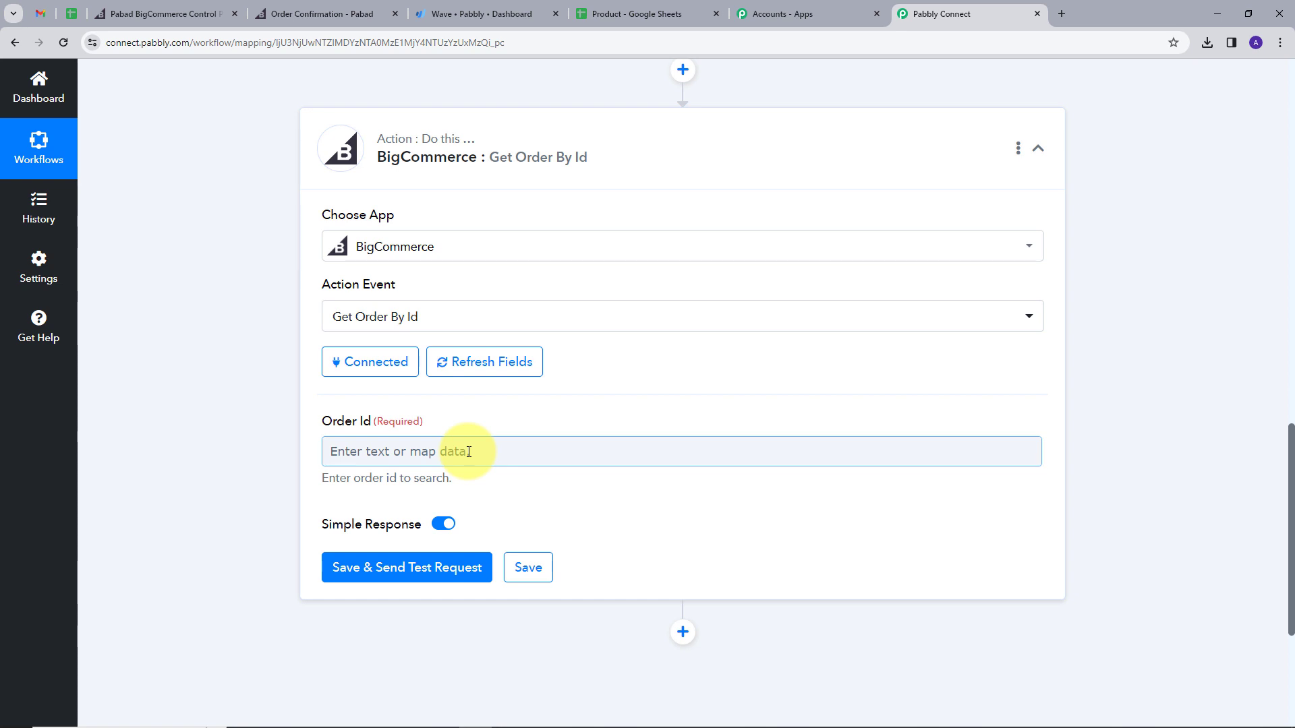
Step: Map the New Order Created trigger's Data Id into Order Id and send a test request
{"action": "left_click", "coordinate": [469, 452]}
{"action": "scroll", "coordinate": [774, 416], "scroll_direction": "down", "scroll_amount": 2}
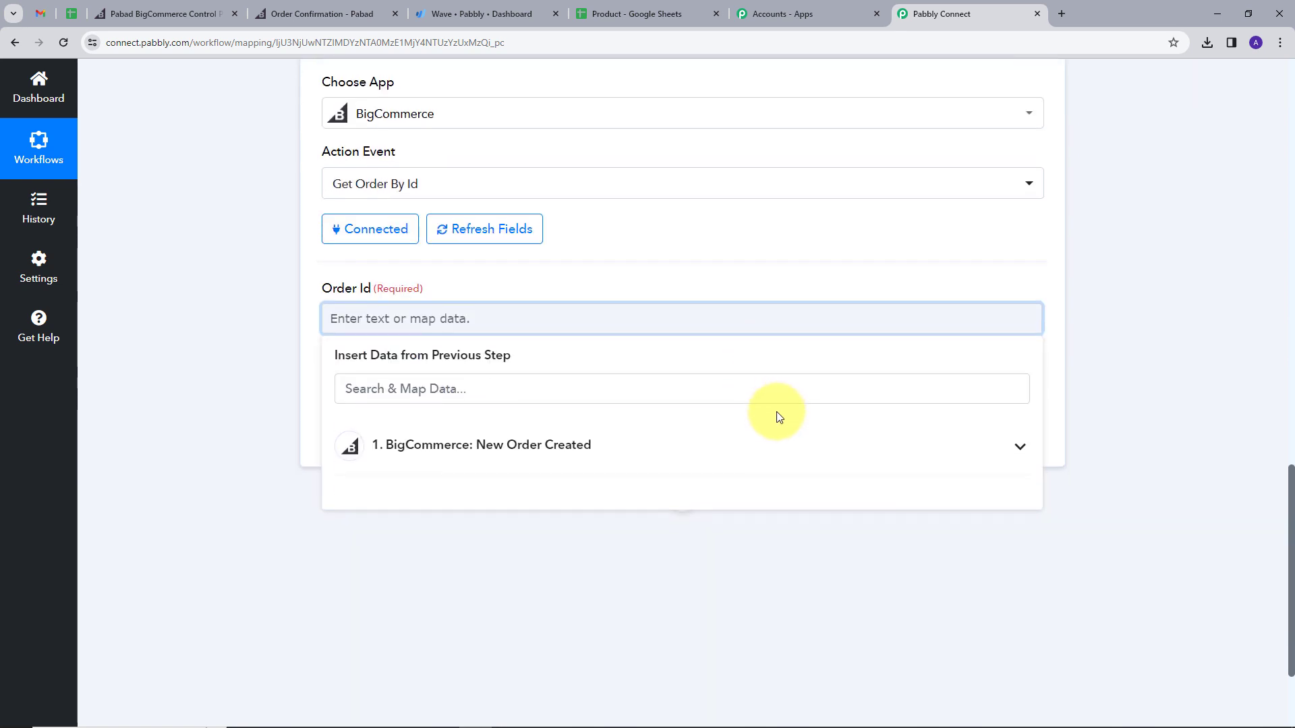
{"action": "left_click", "coordinate": [1020, 446]}
{"action": "scroll", "coordinate": [674, 440], "scroll_direction": "down", "scroll_amount": 1}
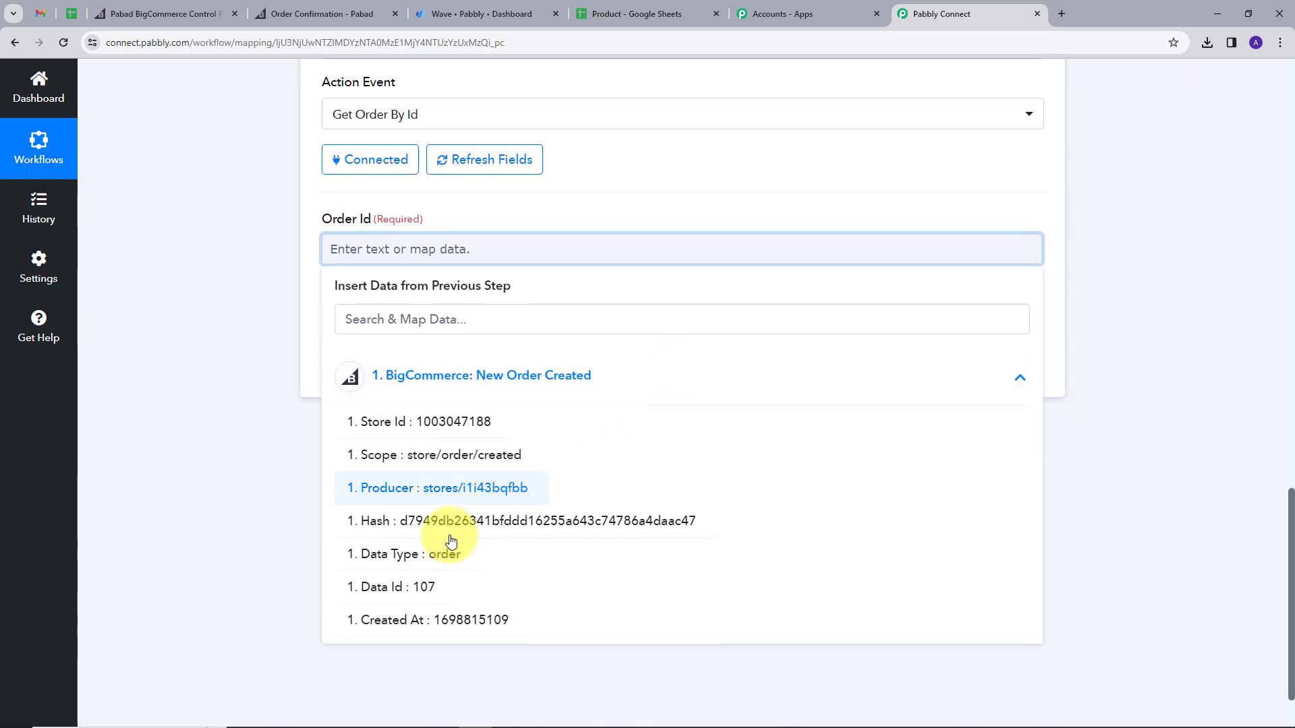
{"action": "left_click", "coordinate": [395, 588]}
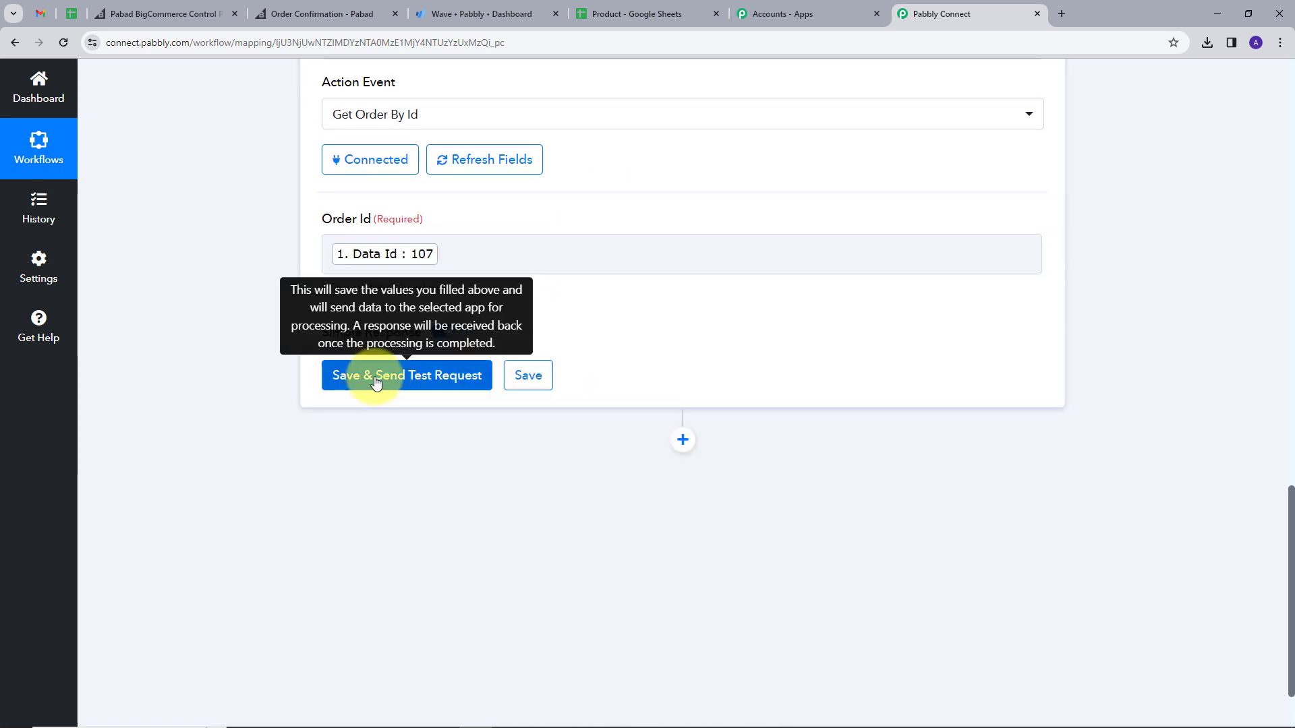
{"action": "left_click", "coordinate": [396, 378]}
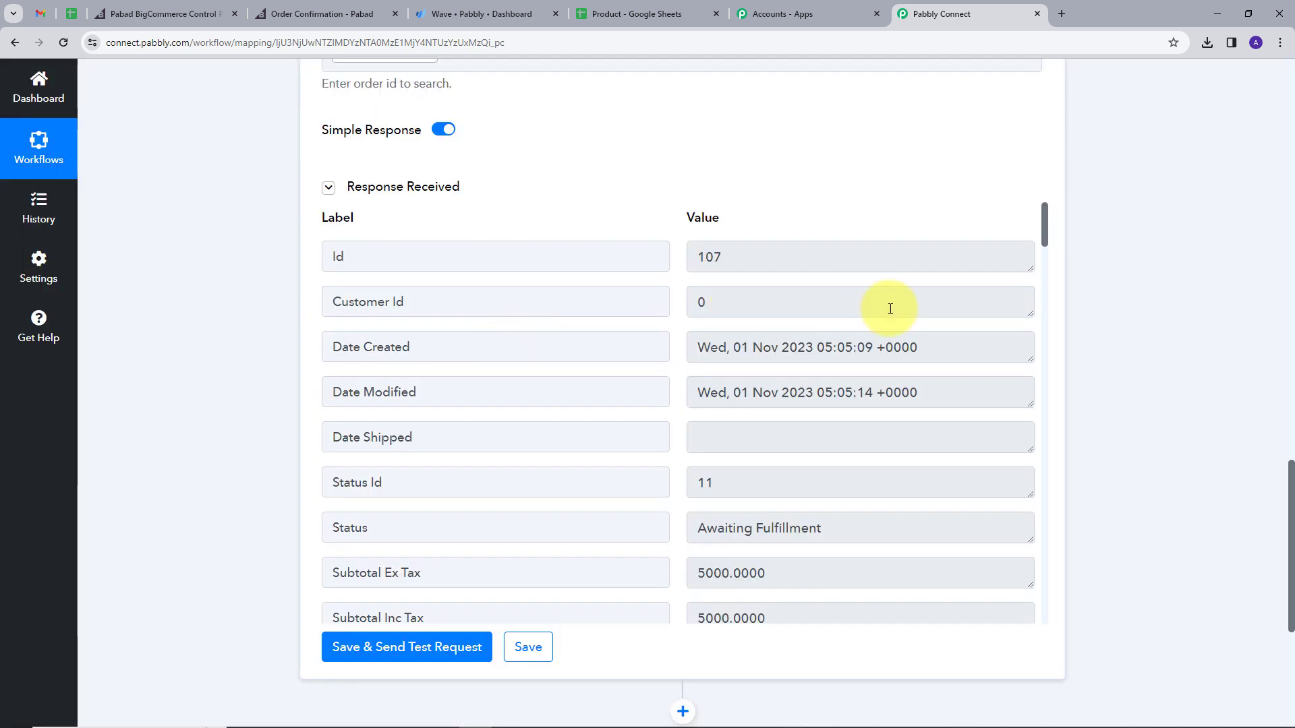
Step: Check the response's order subtotal 5000.0000 and INR currency code
{"action": "scroll", "coordinate": [848, 345], "scroll_direction": "down", "scroll_amount": 2}
{"action": "scroll", "coordinate": [850, 343], "scroll_direction": "down", "scroll_amount": 1}
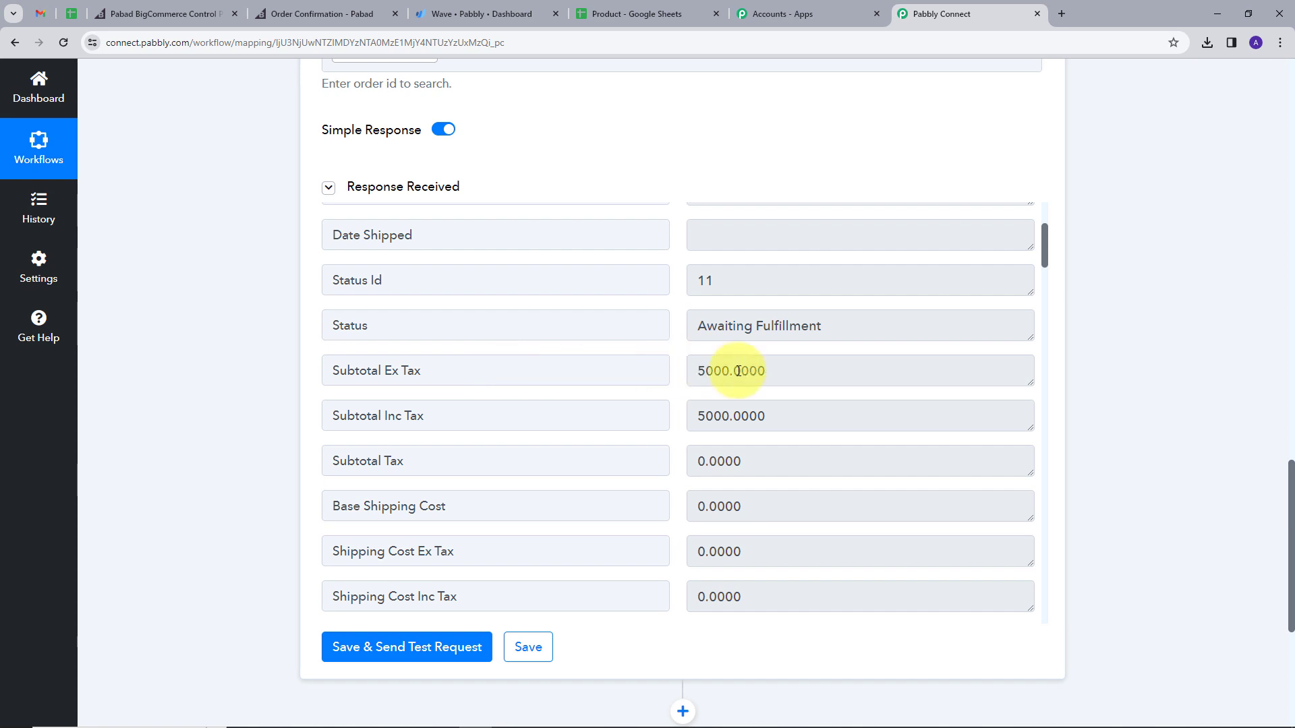
{"action": "triple_click", "coordinate": [814, 416]}
{"action": "scroll", "coordinate": [810, 411], "scroll_direction": "down", "scroll_amount": 6}
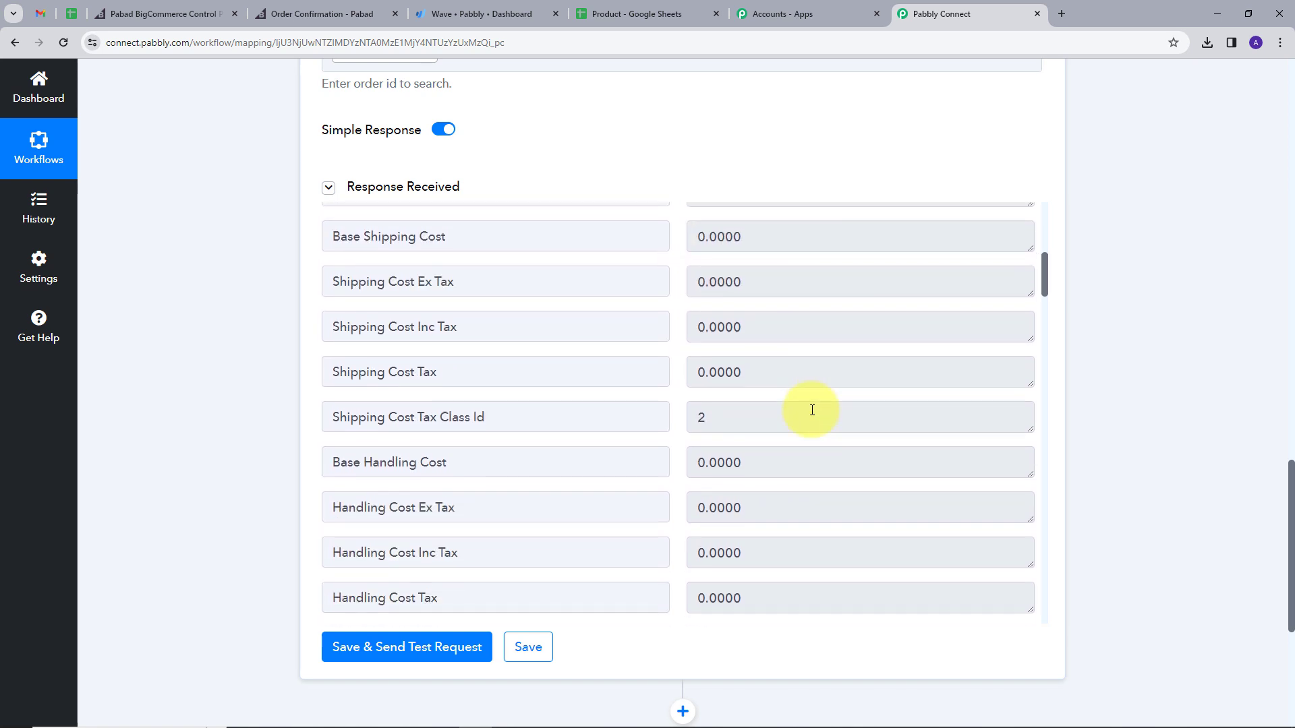
{"action": "scroll", "coordinate": [812, 410], "scroll_direction": "down", "scroll_amount": 15}
{"action": "triple_click", "coordinate": [799, 342]}
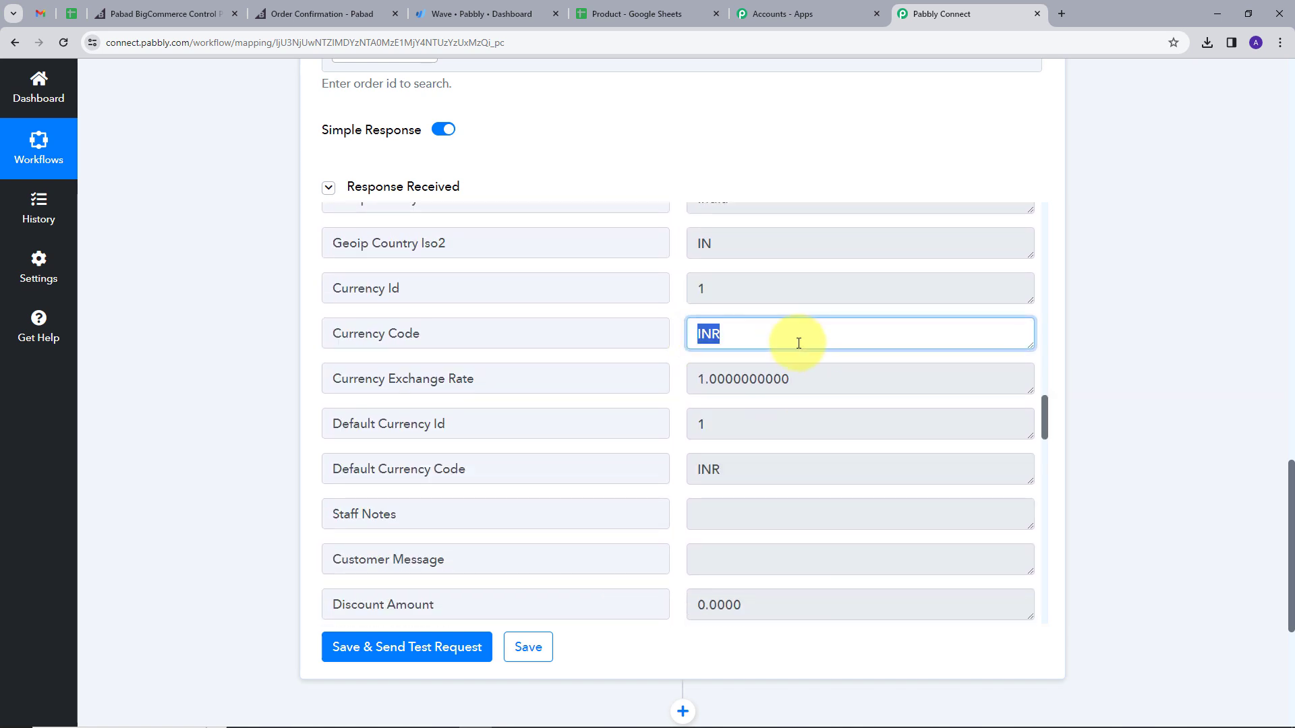
{"action": "scroll", "coordinate": [789, 346], "scroll_direction": "down", "scroll_amount": 5}
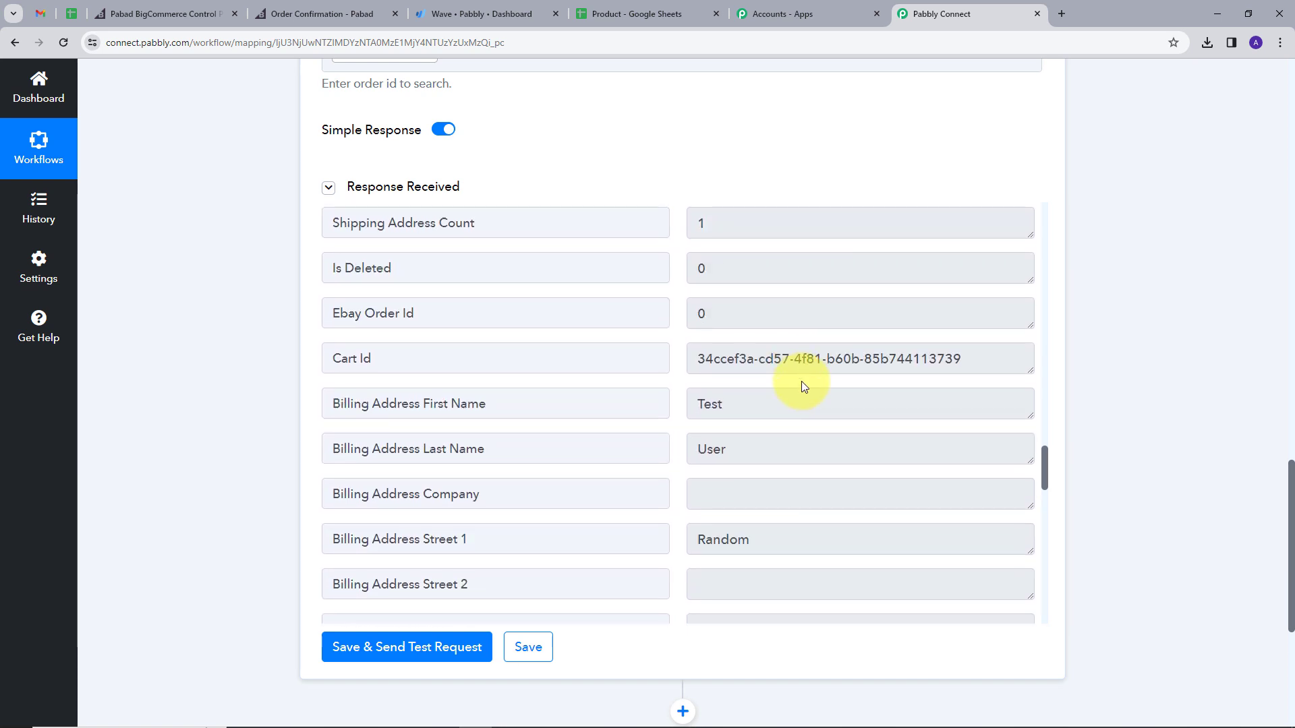
Step: Review the returned billing name, street, city, zip code, country India and e-mail
{"action": "triple_click", "coordinate": [760, 418]}
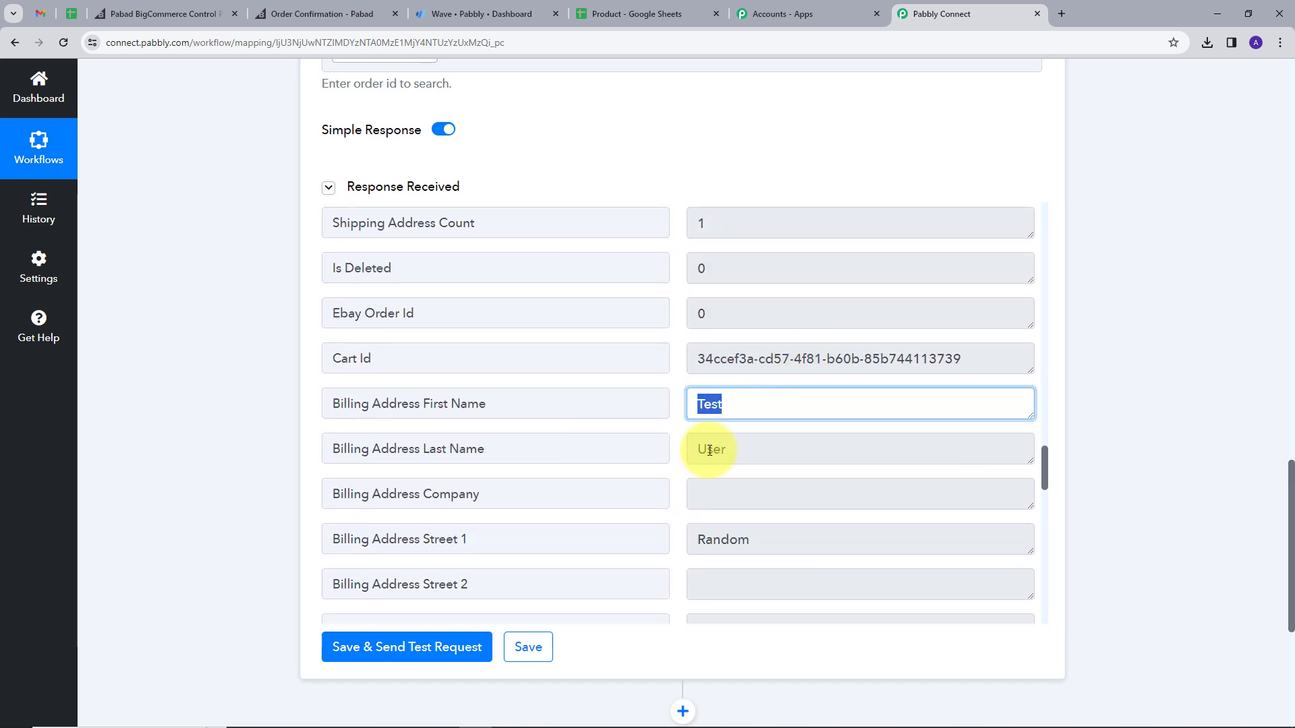
{"action": "triple_click", "coordinate": [783, 452]}
{"action": "scroll", "coordinate": [768, 458], "scroll_direction": "down", "scroll_amount": 2}
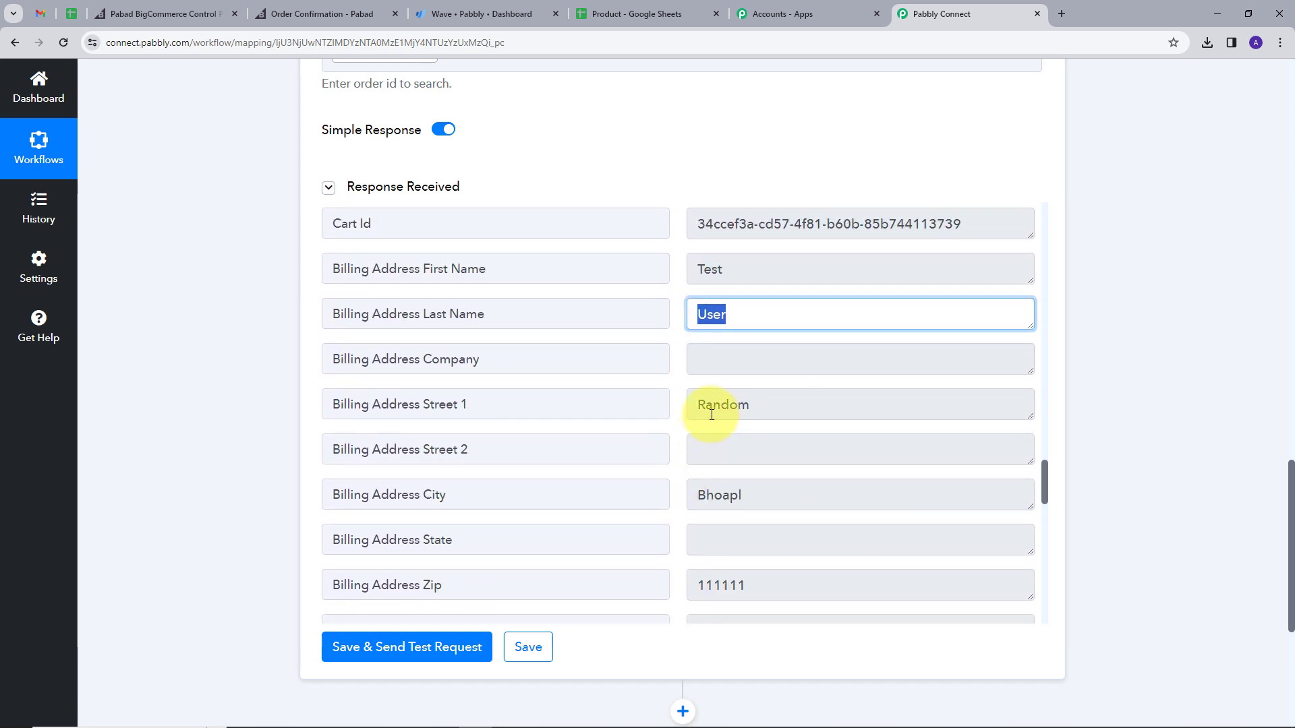
{"action": "triple_click", "coordinate": [698, 404]}
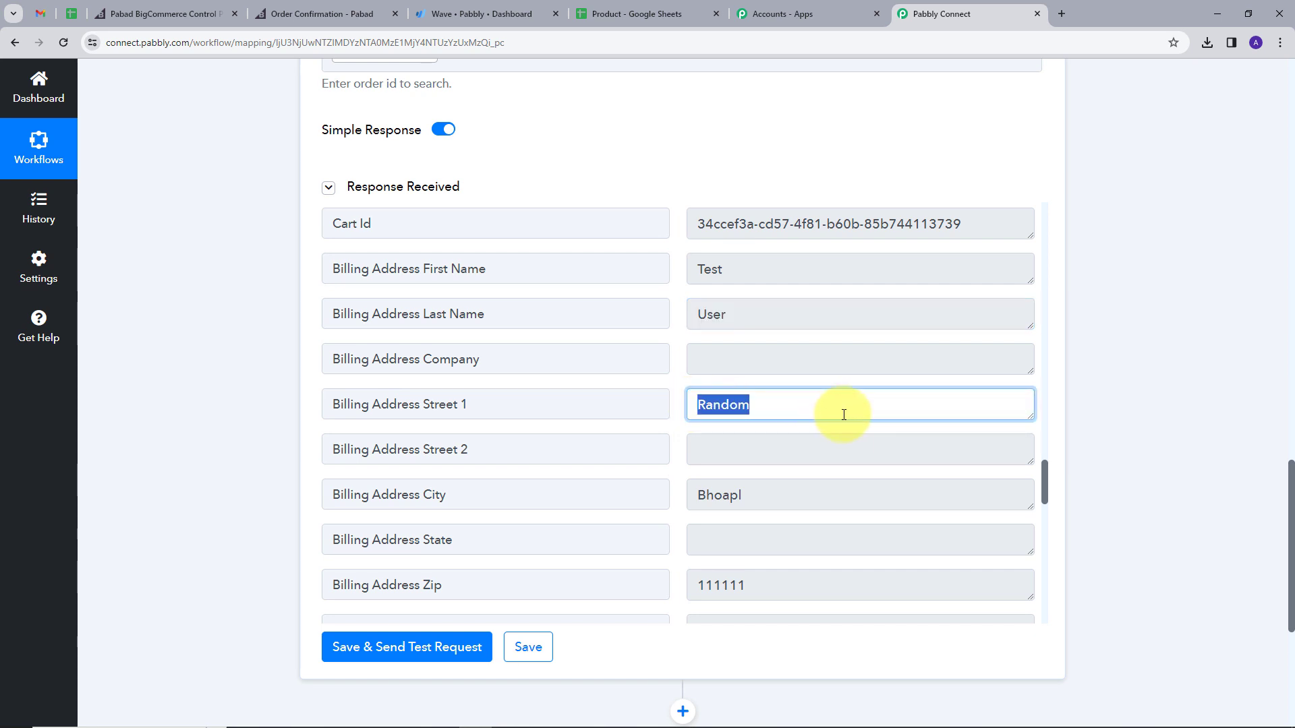
{"action": "scroll", "coordinate": [841, 413], "scroll_direction": "down", "scroll_amount": 1}
{"action": "triple_click", "coordinate": [827, 437]}
{"action": "scroll", "coordinate": [831, 436], "scroll_direction": "down", "scroll_amount": 4}
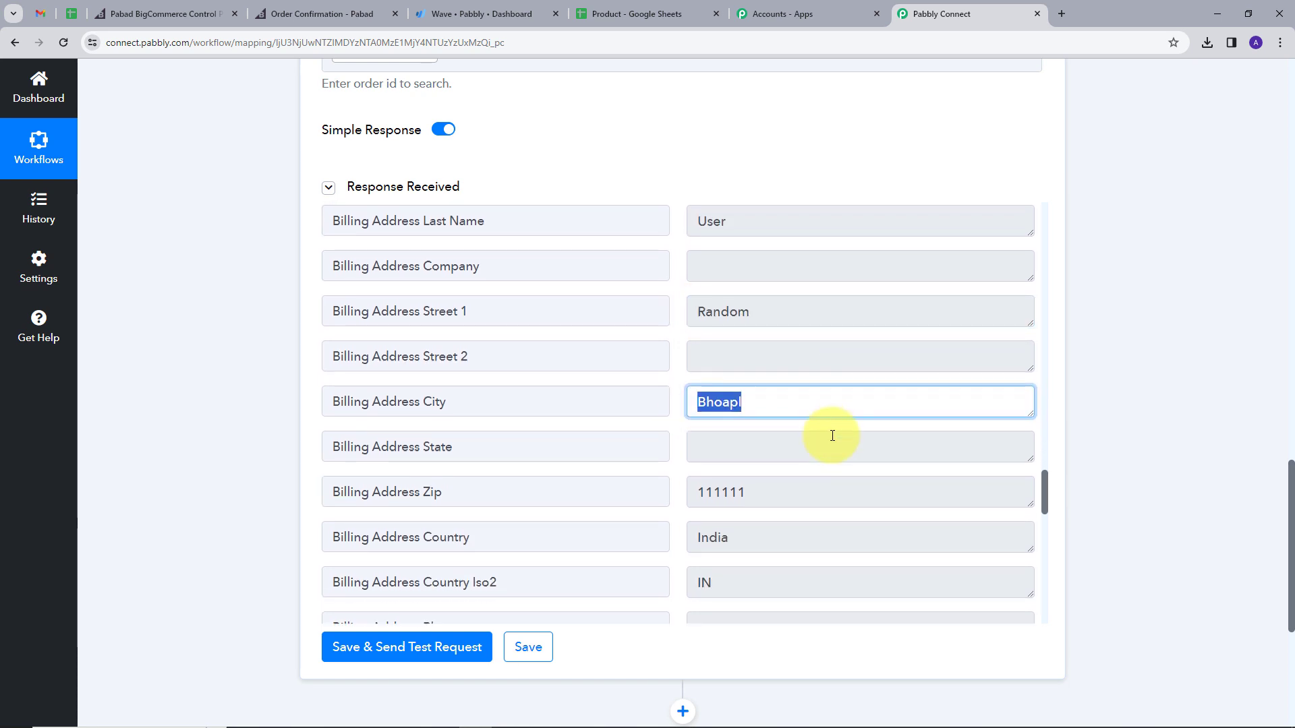
{"action": "triple_click", "coordinate": [695, 246]}
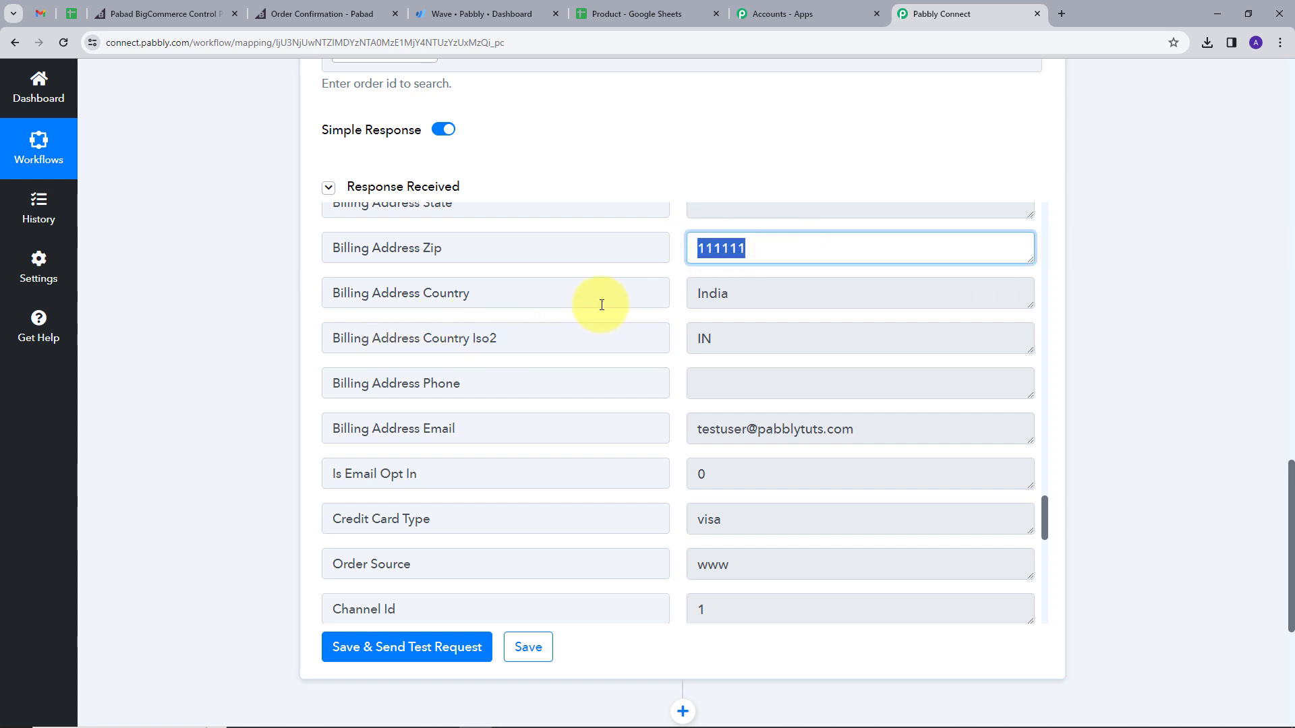
{"action": "triple_click", "coordinate": [697, 293]}
{"action": "scroll", "coordinate": [726, 373], "scroll_direction": "down", "scroll_amount": 1}
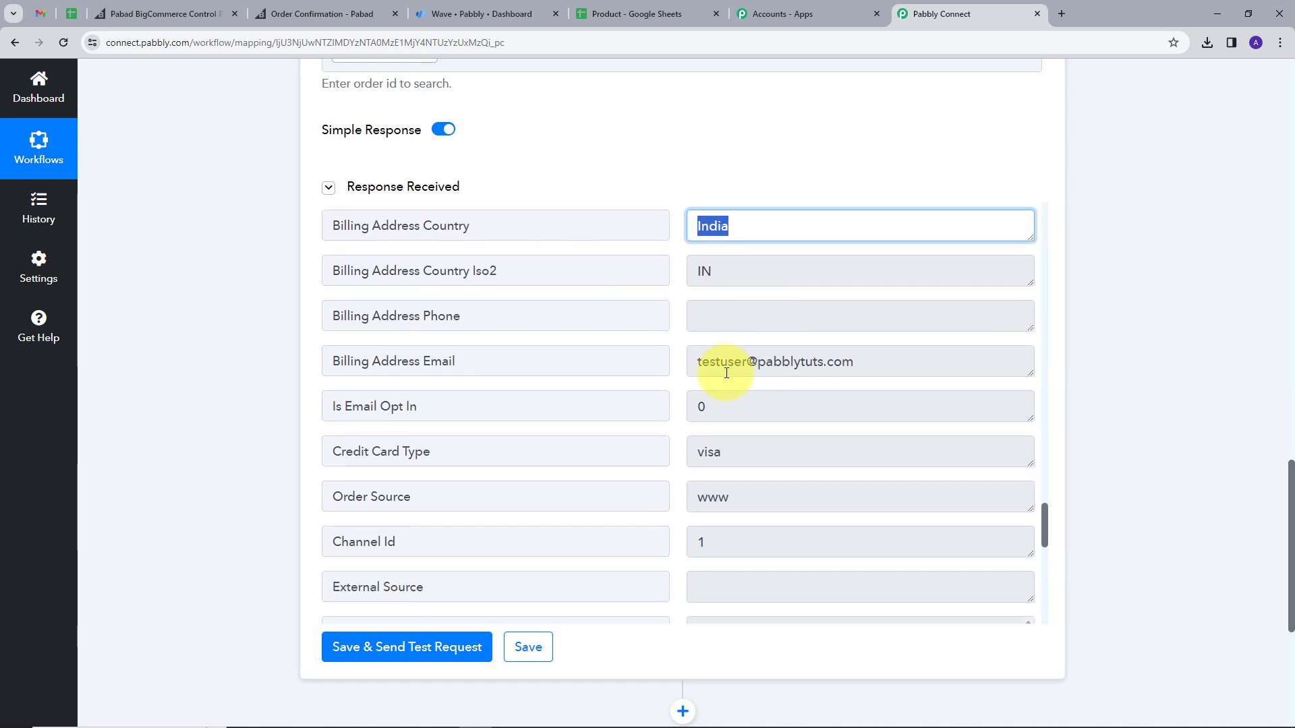
{"action": "left_click_drag", "start_coordinate": [692, 365], "coordinate": [925, 364]}
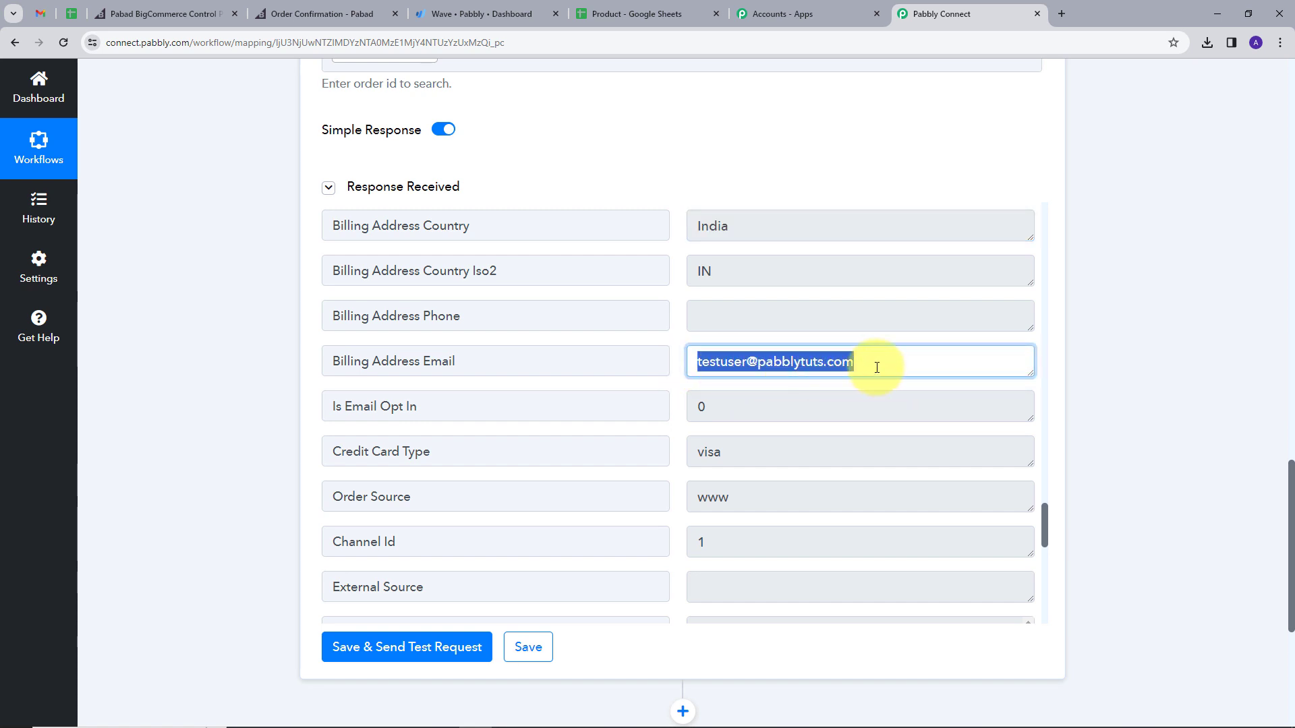
{"action": "scroll", "coordinate": [866, 367], "scroll_direction": "down", "scroll_amount": 3}
{"action": "scroll", "coordinate": [1156, 353], "scroll_direction": "down", "scroll_amount": 3}
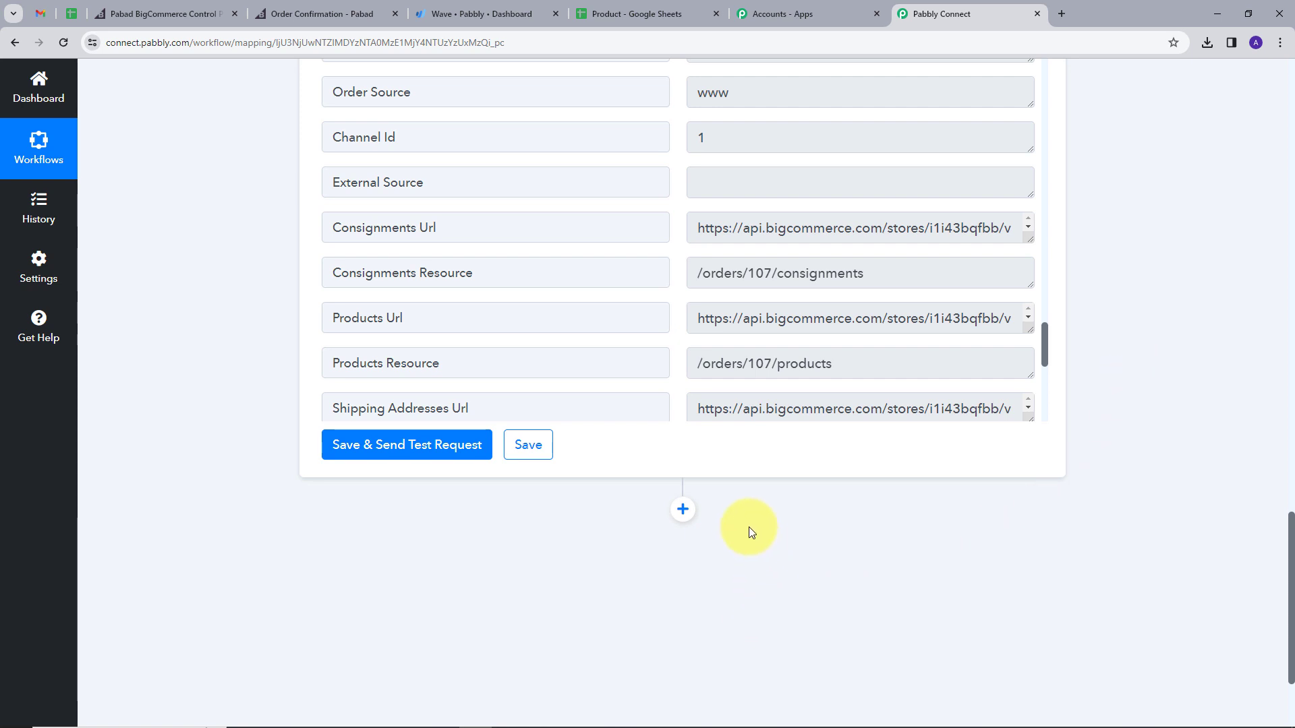
Step: Add a third step using BigCommerce's Get Product by Order Id action
{"action": "left_click", "coordinate": [682, 511]}
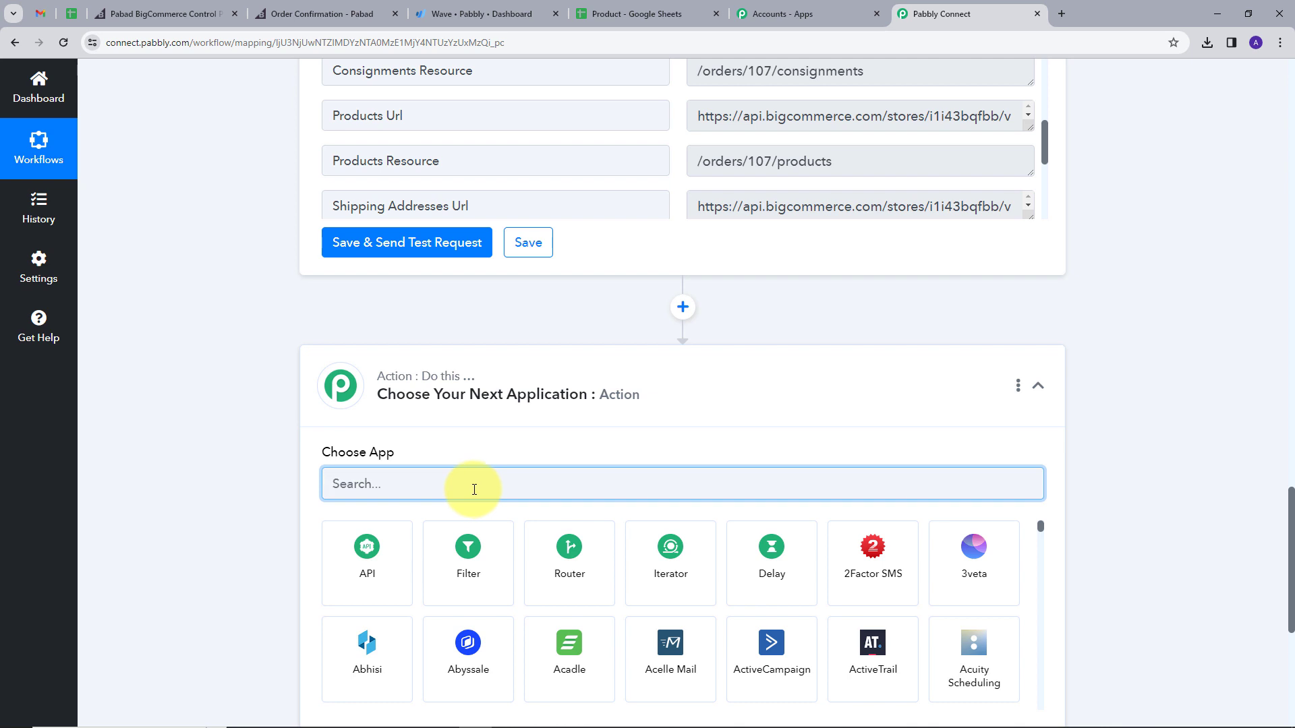
{"action": "type", "text": "big"}
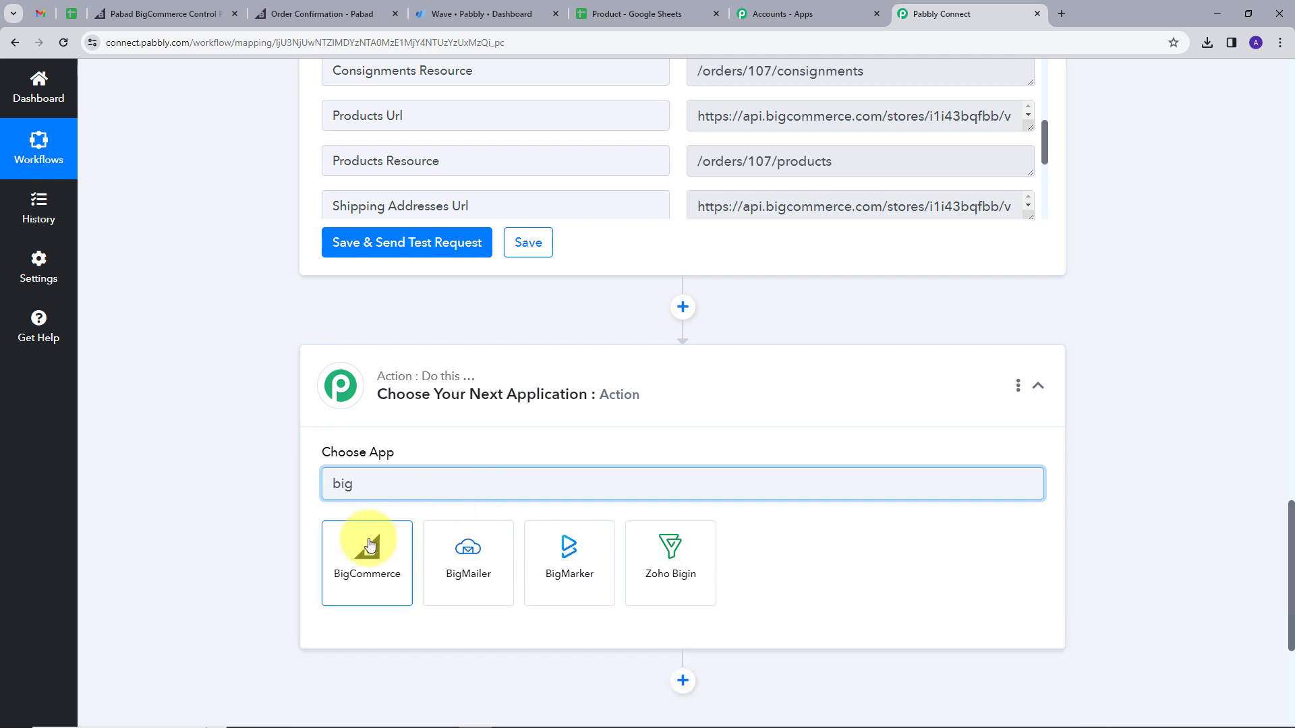
{"action": "left_click", "coordinate": [364, 545]}
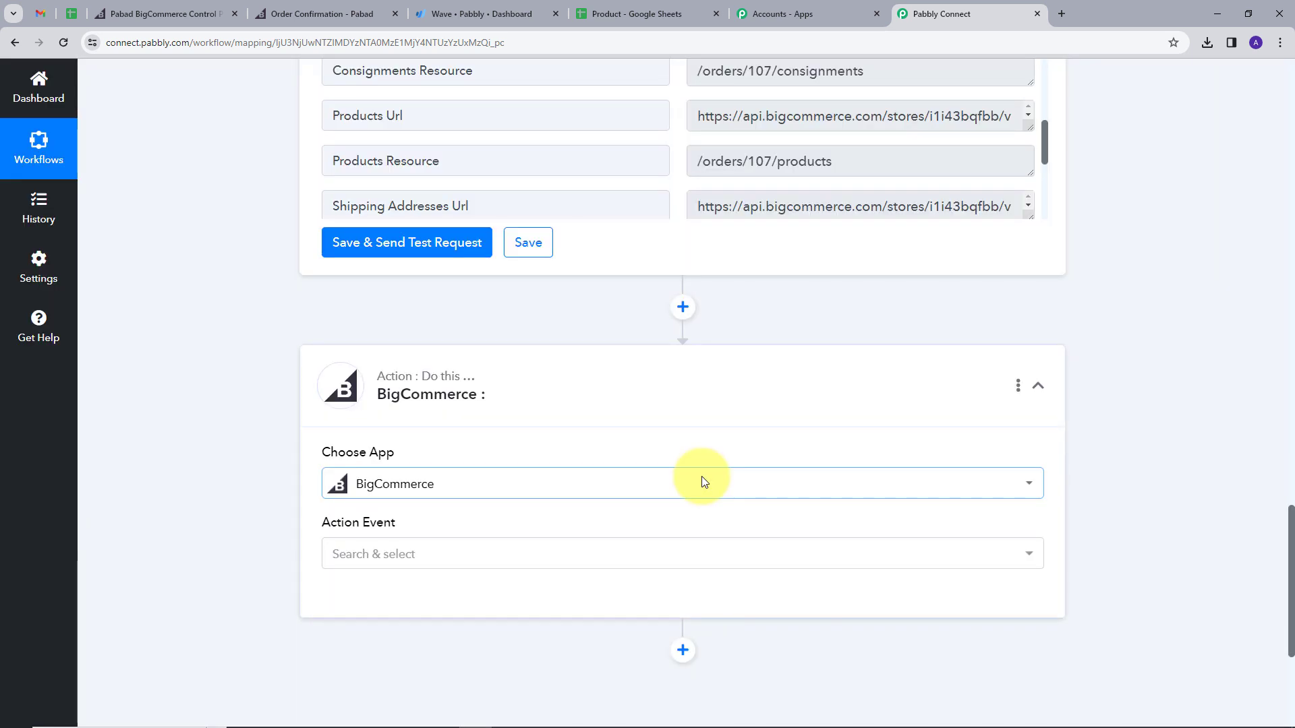
{"action": "left_click", "coordinate": [459, 488]}
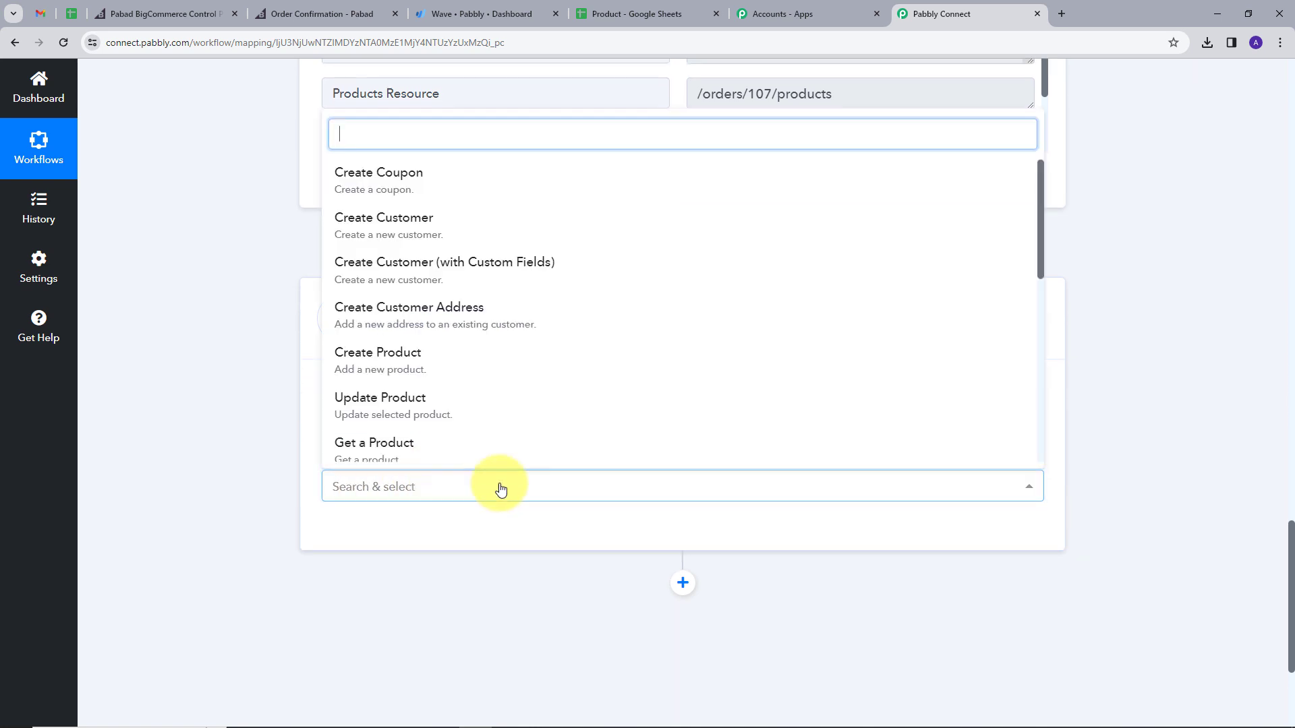
{"action": "scroll", "coordinate": [449, 391], "scroll_direction": "down", "scroll_amount": 3}
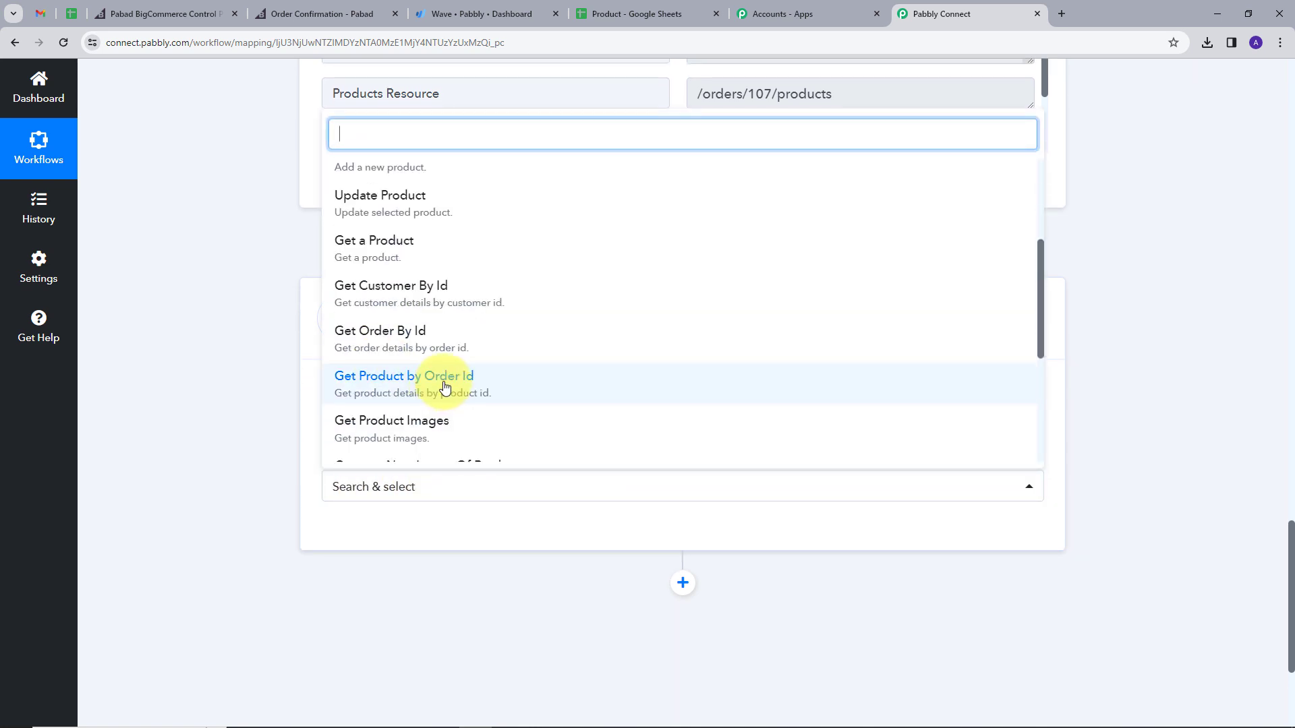
{"action": "left_click", "coordinate": [446, 383]}
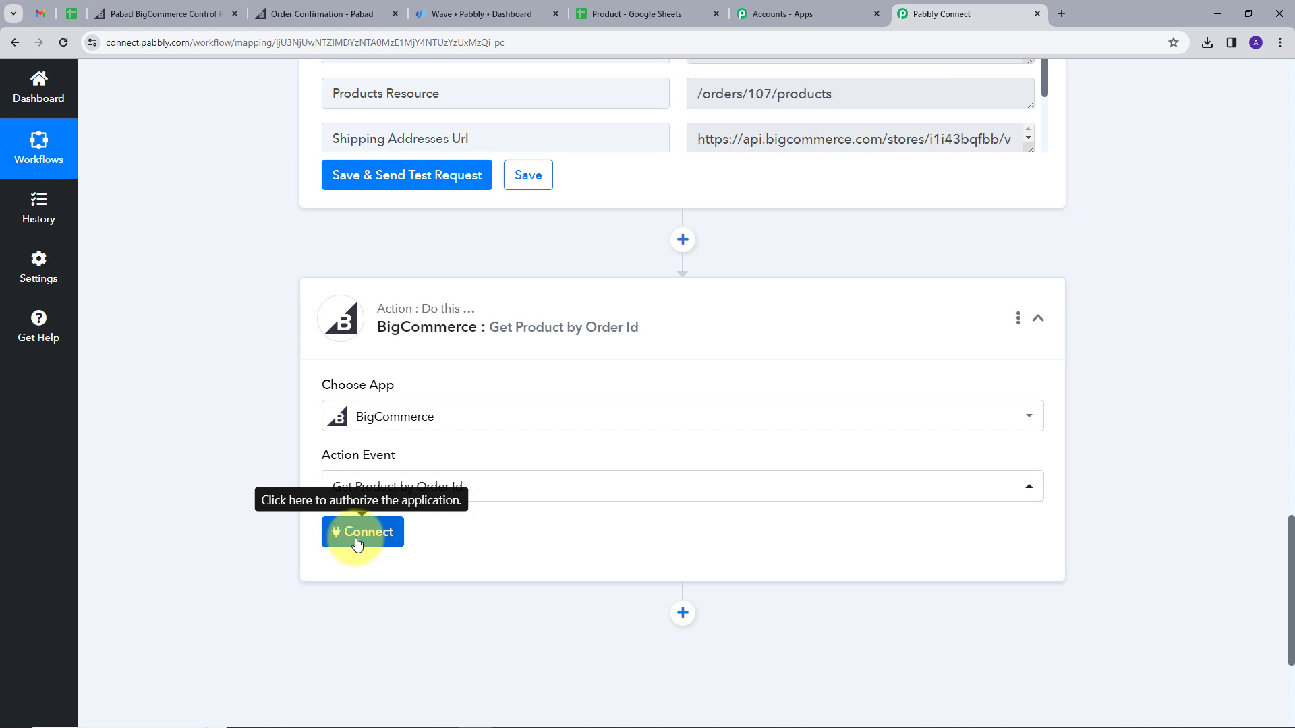
Step: Save the existing BigCommerce connection and map the trigger's Data Id into Order Id
{"action": "left_click", "coordinate": [357, 541]}
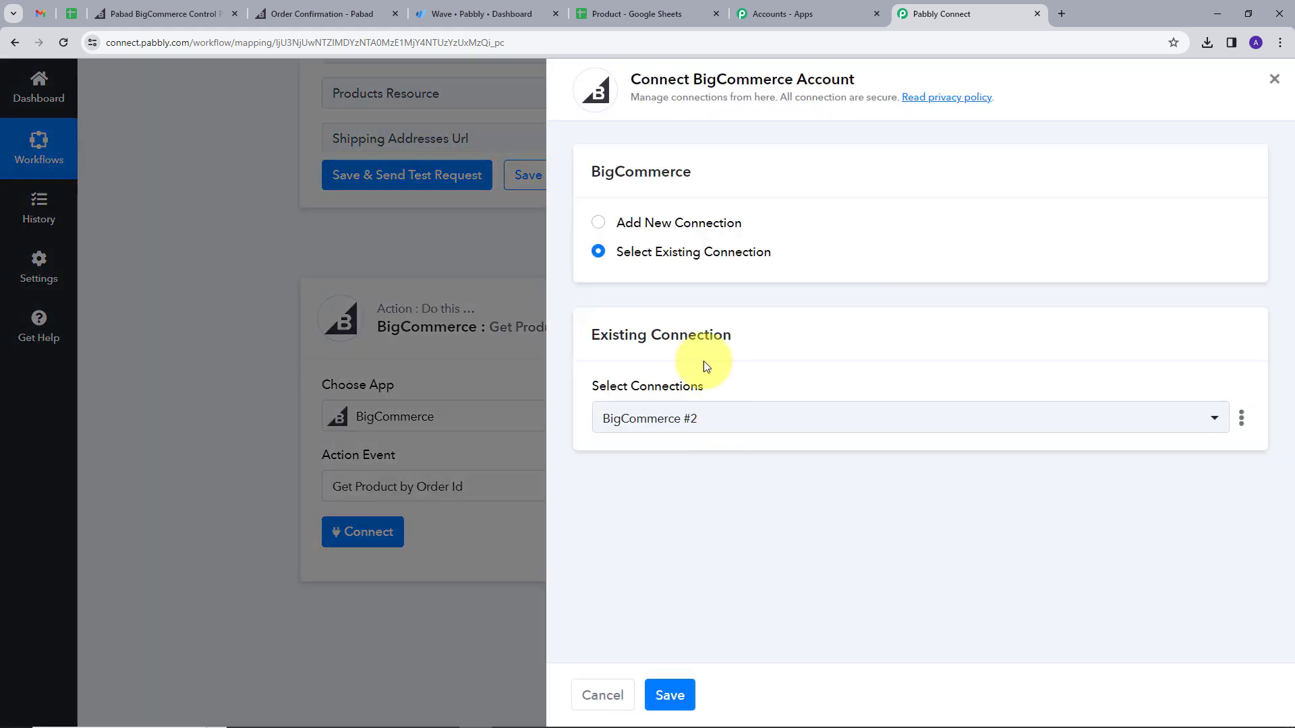
{"action": "left_click", "coordinate": [670, 696]}
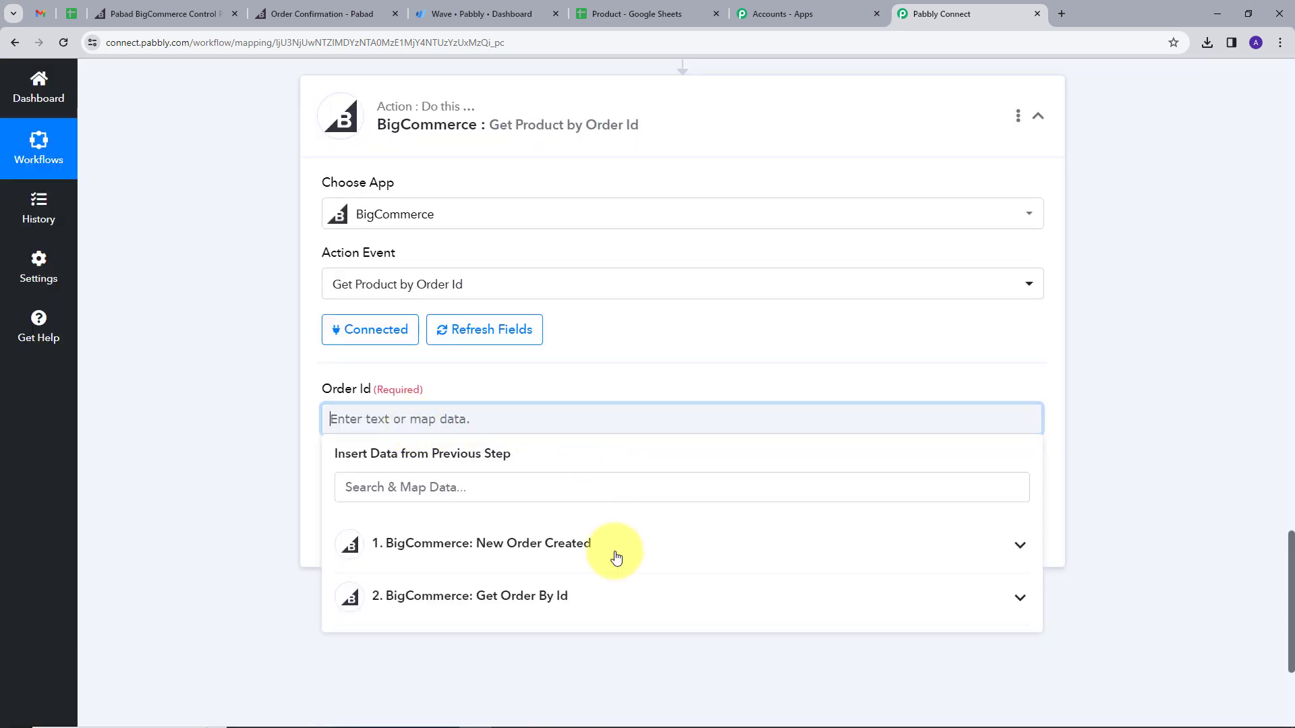
{"action": "left_click", "coordinate": [617, 546]}
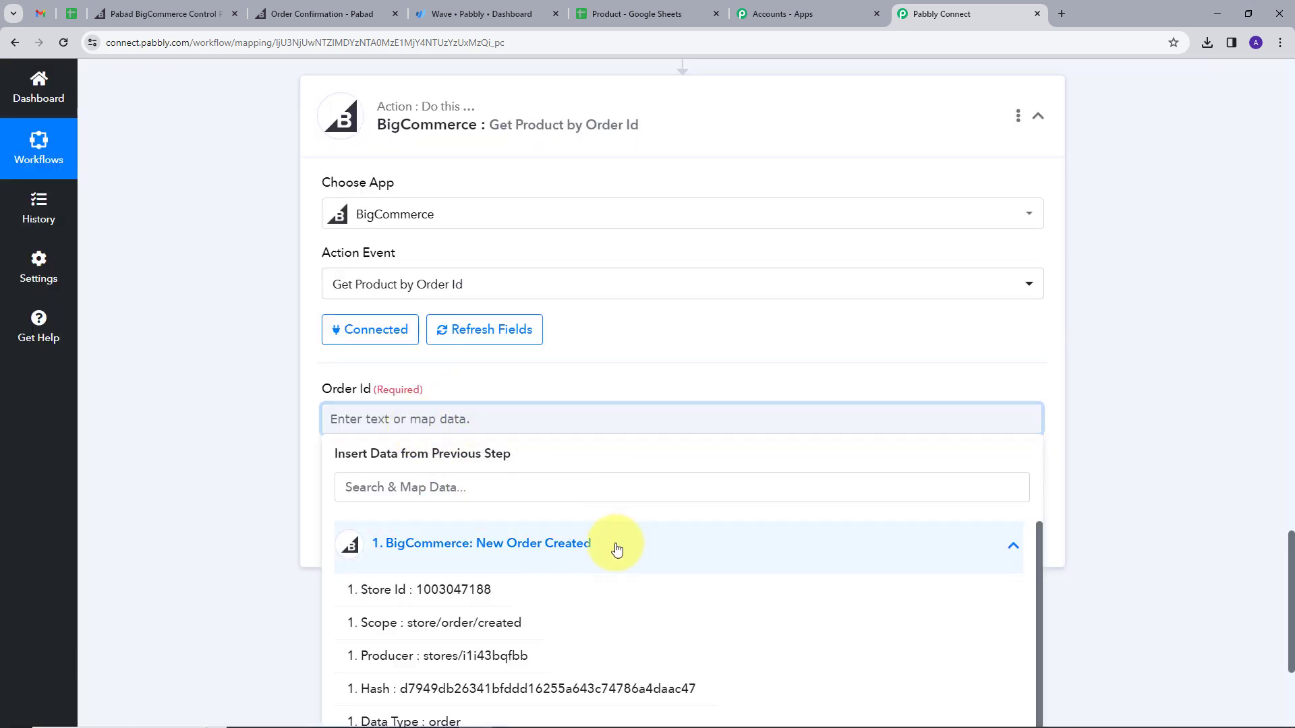
{"action": "scroll", "coordinate": [618, 550], "scroll_direction": "down", "scroll_amount": 2}
{"action": "scroll", "coordinate": [618, 549], "scroll_direction": "down", "scroll_amount": 2}
{"action": "left_click", "coordinate": [341, 620]}
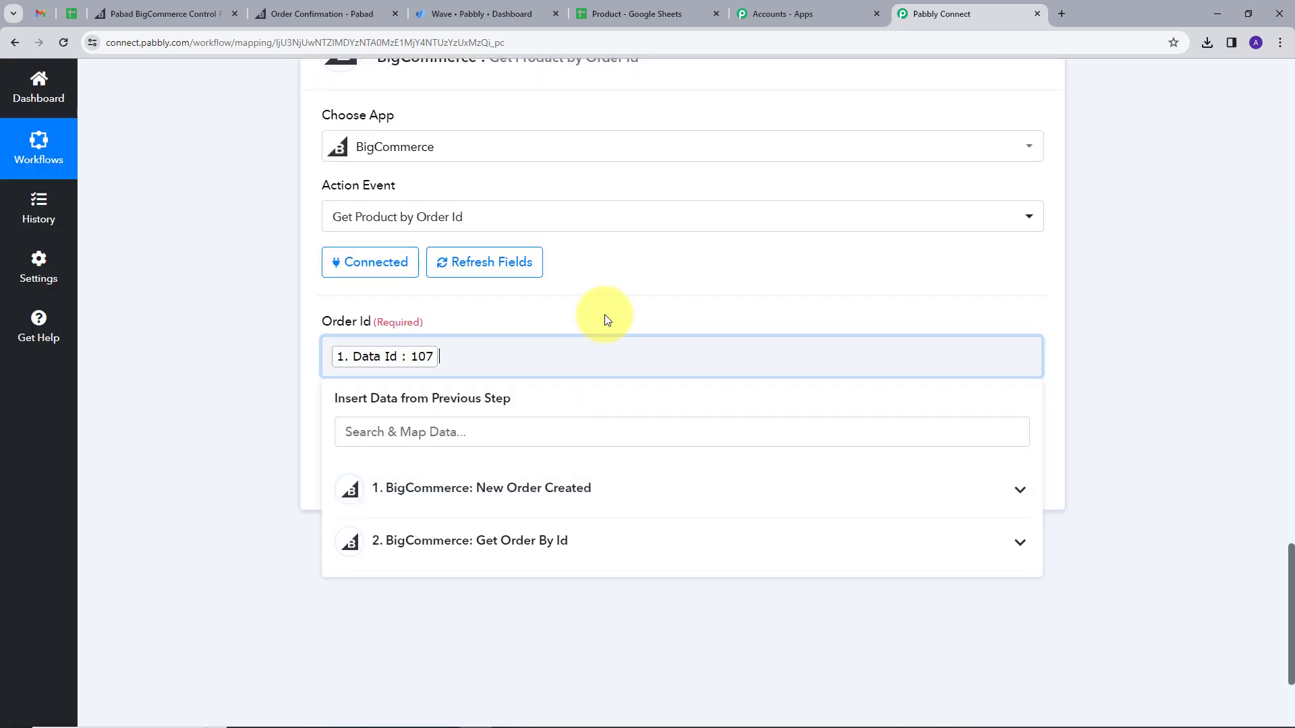
{"action": "left_click", "coordinate": [606, 317]}
Step: Test the product lookup and check the returned product name Infox9i
{"action": "left_click", "coordinate": [401, 486]}
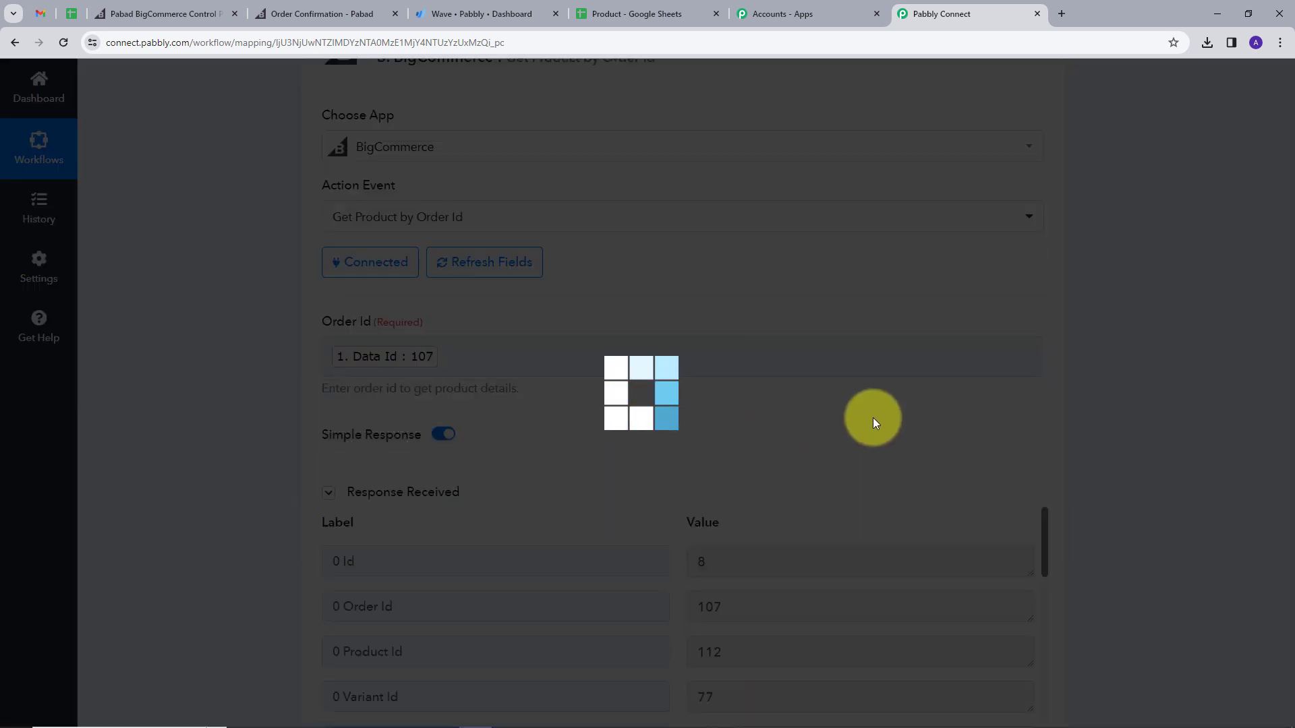
{"action": "scroll", "coordinate": [861, 391], "scroll_direction": "down", "scroll_amount": 4}
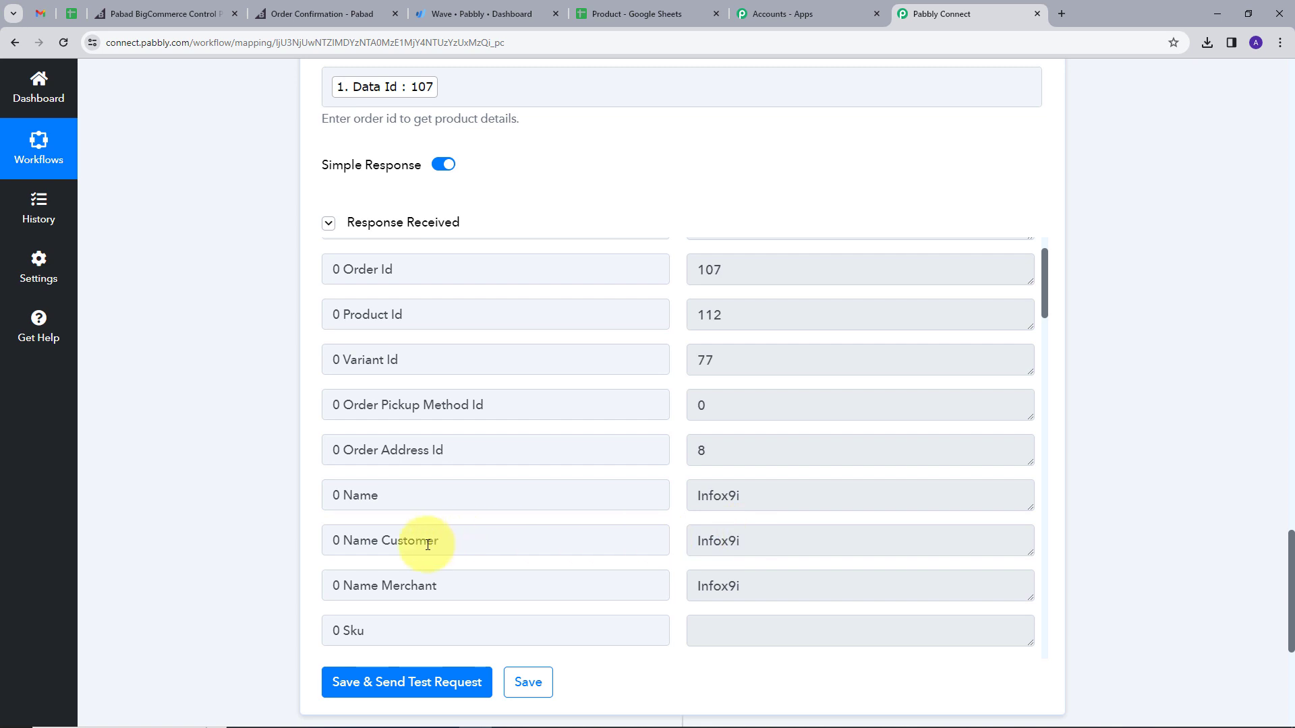
{"action": "left_click", "coordinate": [701, 495]}
{"action": "double_click", "coordinate": [701, 494]}
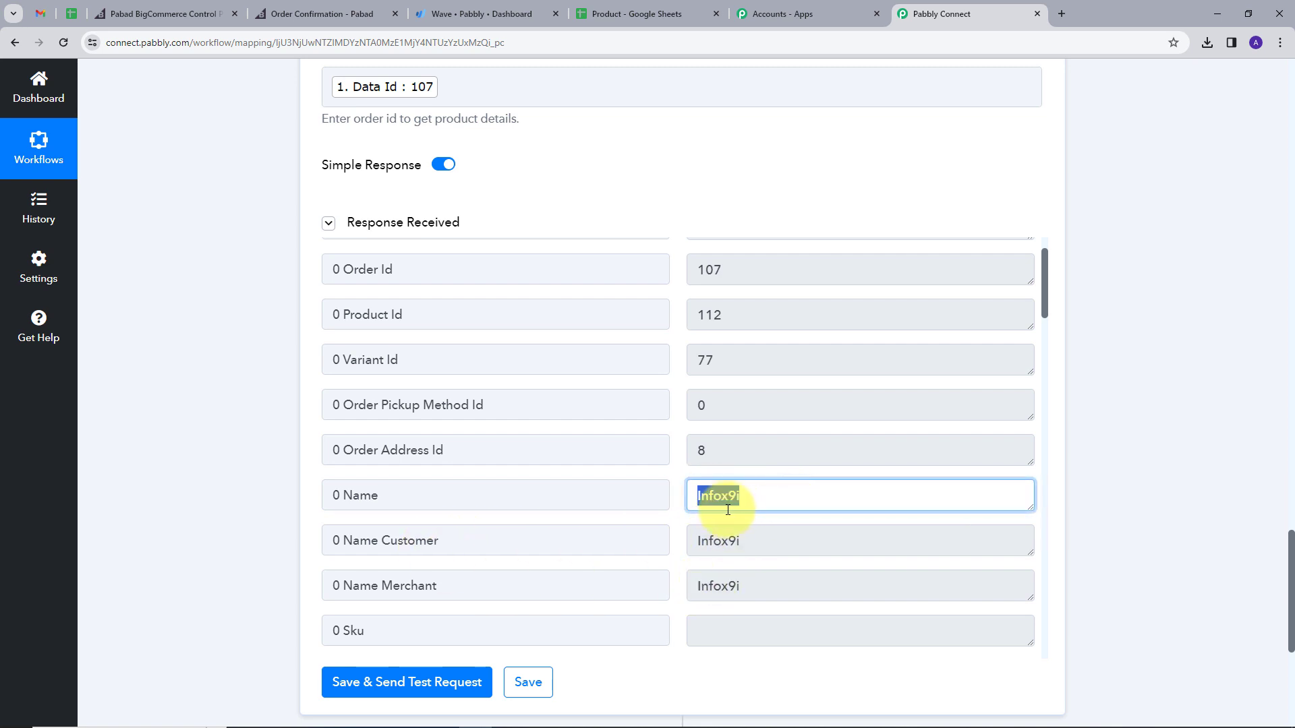
Step: Scroll through the remaining product response fields and add a new action step below
{"action": "scroll", "coordinate": [852, 463], "scroll_direction": "down", "scroll_amount": 5}
{"action": "scroll", "coordinate": [910, 454], "scroll_direction": "down", "scroll_amount": 8}
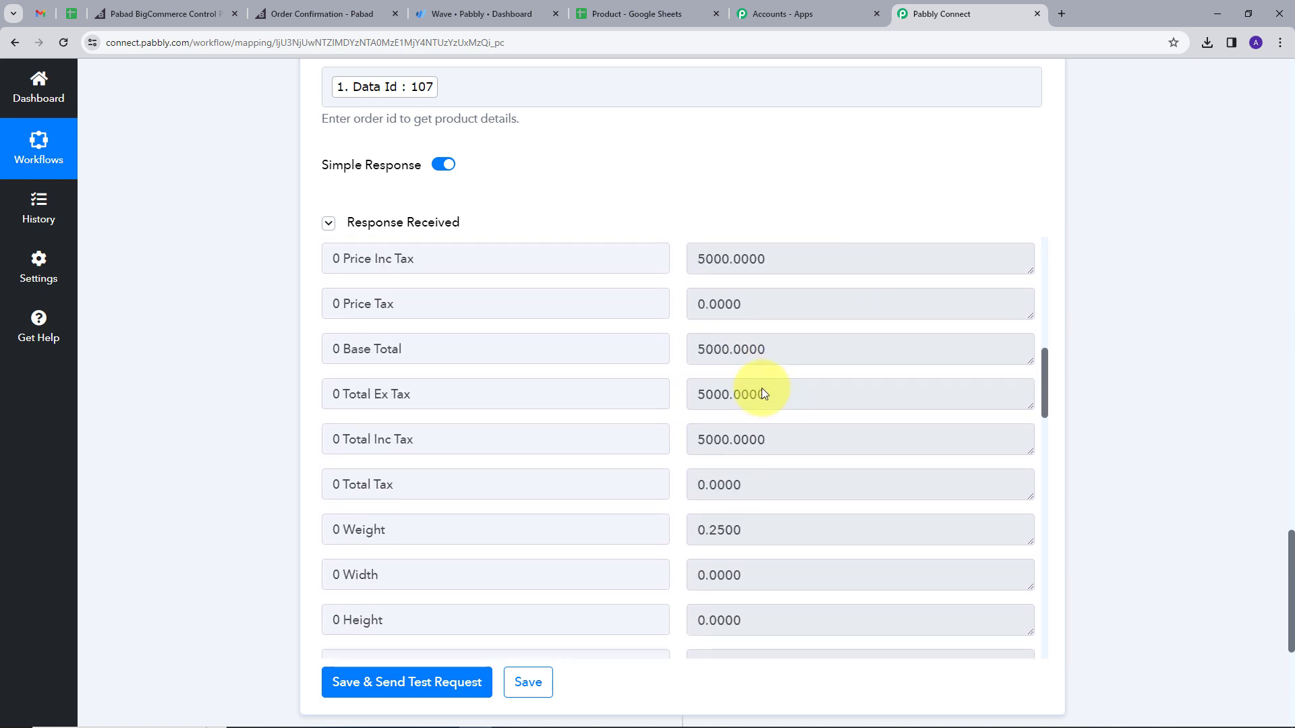
{"action": "scroll", "coordinate": [763, 393], "scroll_direction": "down", "scroll_amount": 6}
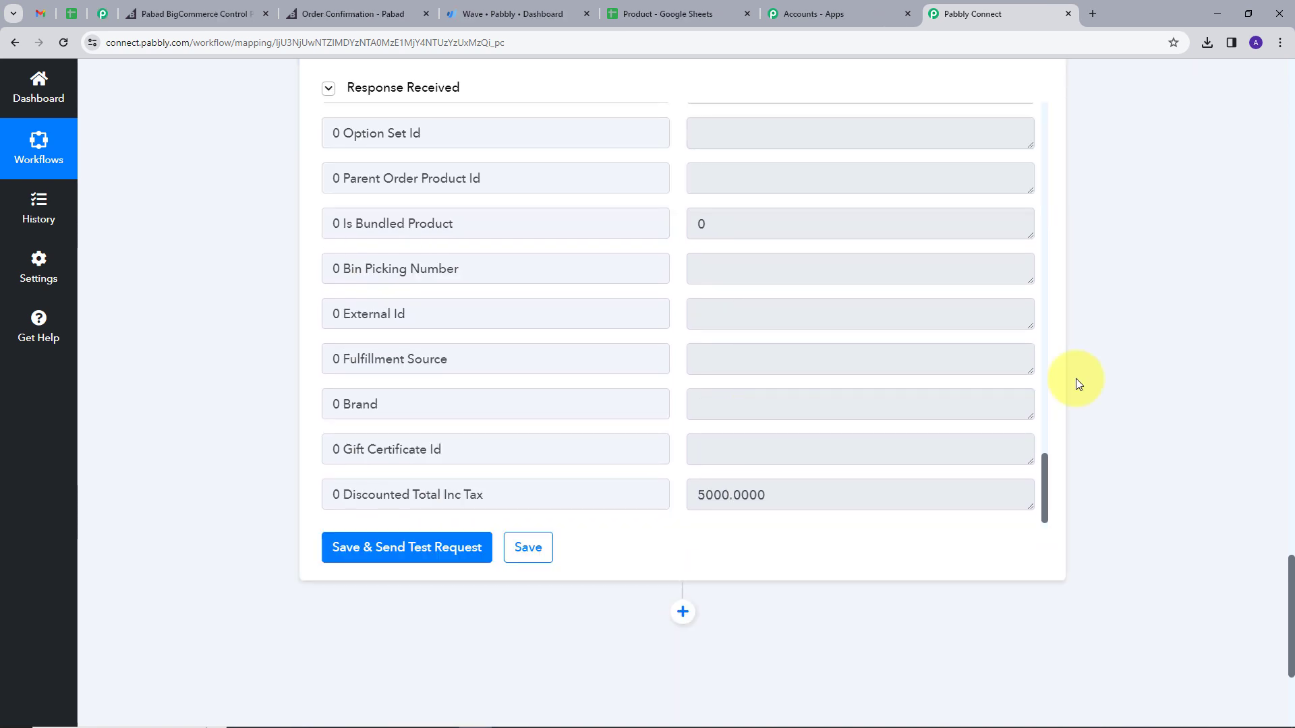
{"action": "scroll", "coordinate": [940, 543], "scroll_direction": "down", "scroll_amount": 2}
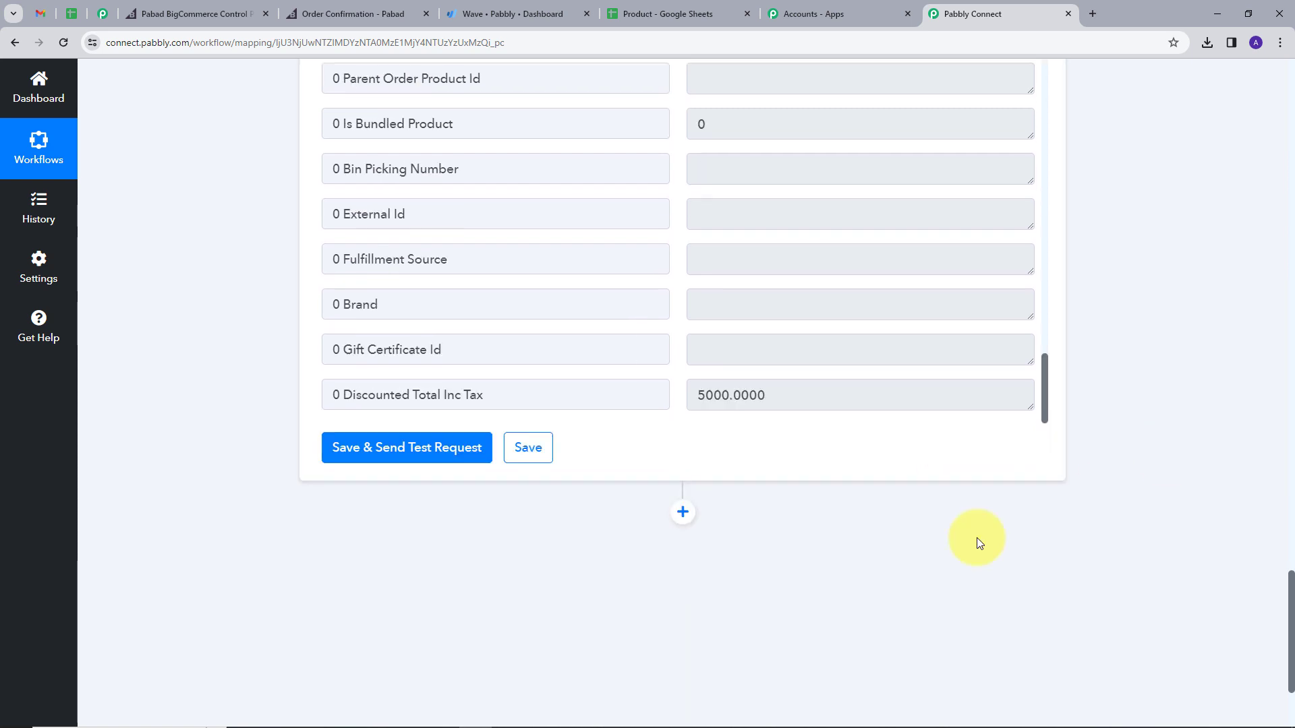
{"action": "left_click", "coordinate": [682, 477]}
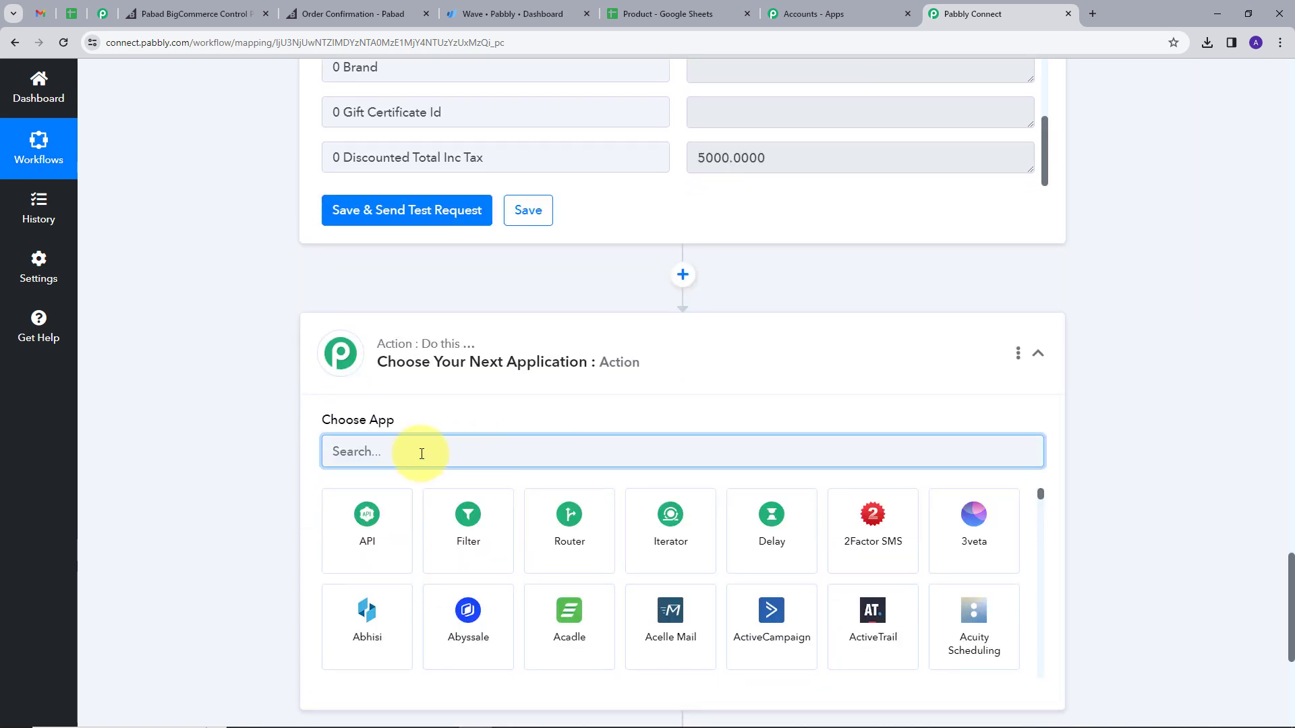
Step: Set the new step to Wave with the Get Customer by Email action event
{"action": "type", "text": "wave"}
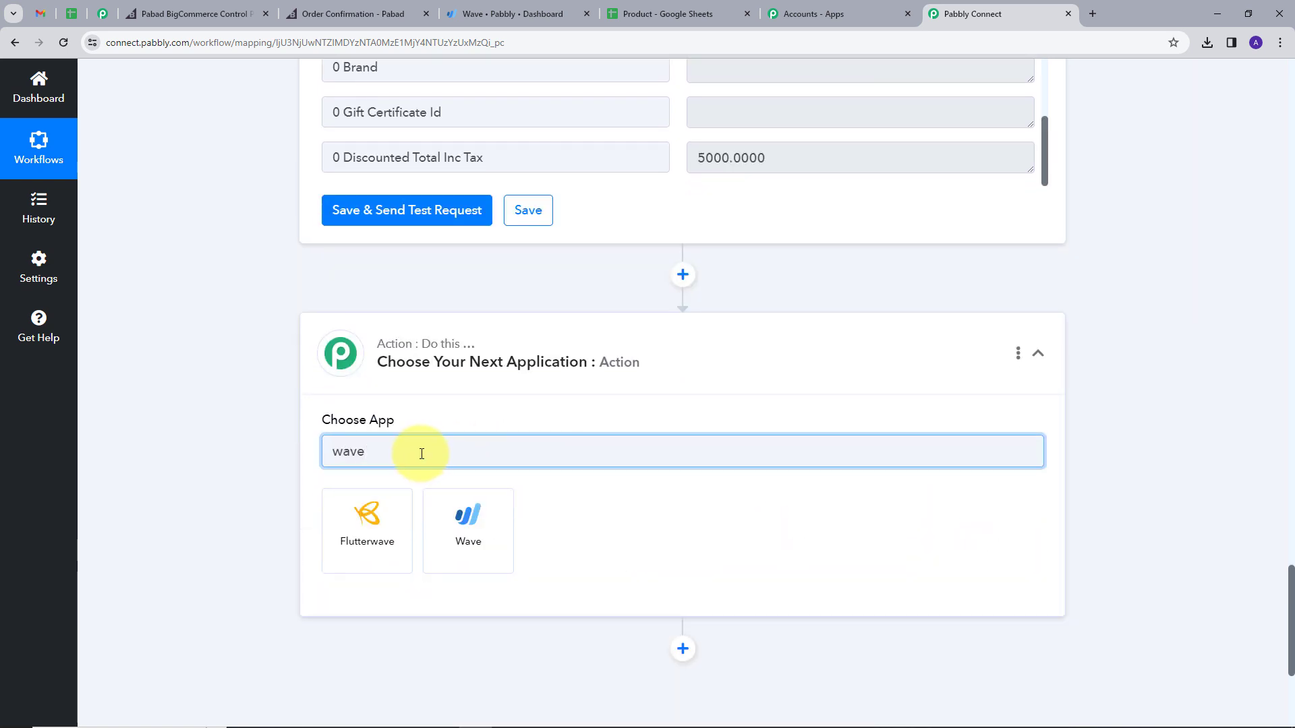
{"action": "left_click", "coordinate": [488, 538]}
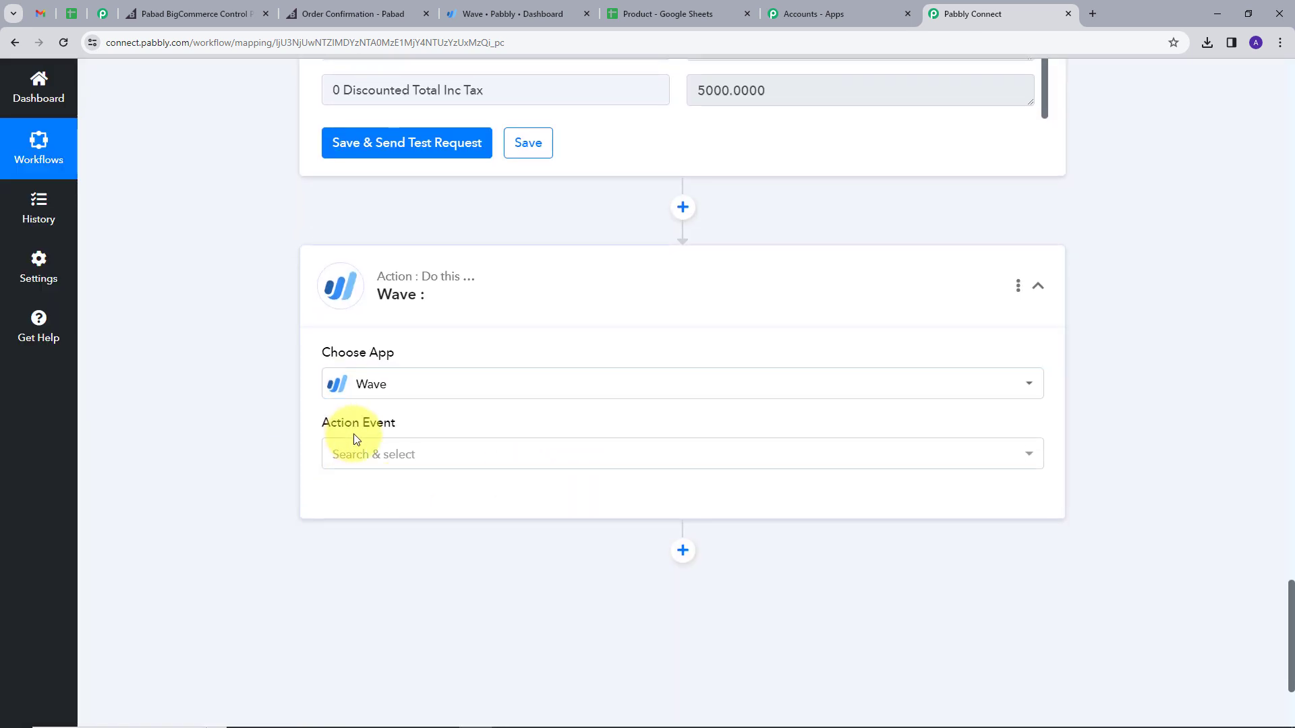
{"action": "left_click", "coordinate": [608, 459]}
{"action": "scroll", "coordinate": [544, 294], "scroll_direction": "down", "scroll_amount": 3}
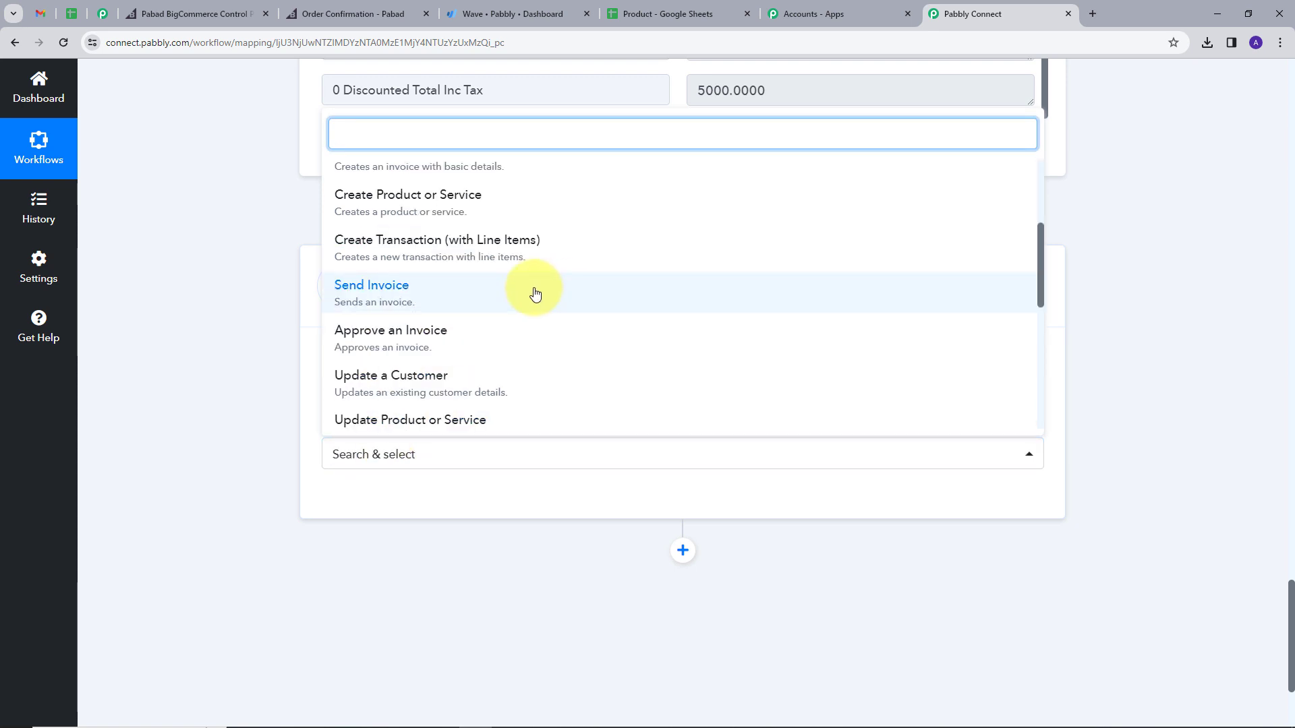
{"action": "scroll", "coordinate": [486, 292], "scroll_direction": "down", "scroll_amount": 2}
{"action": "scroll", "coordinate": [421, 345], "scroll_direction": "down", "scroll_amount": 1}
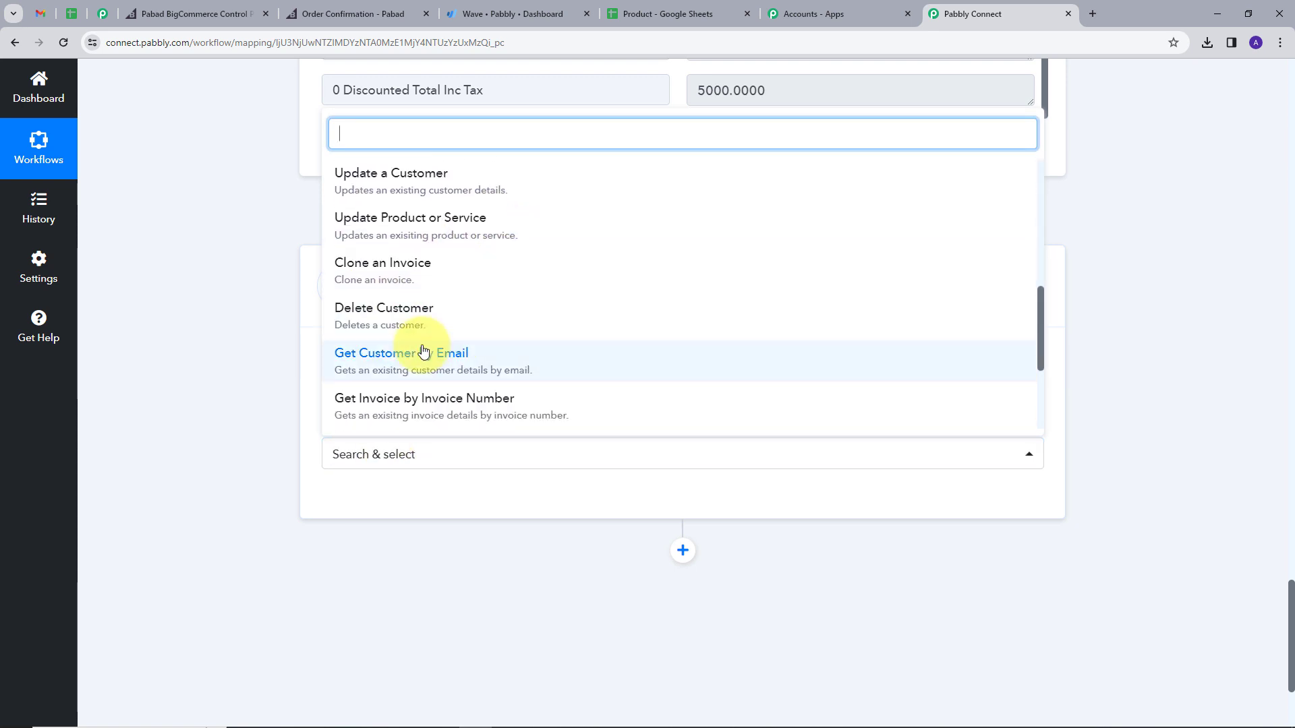
{"action": "left_click", "coordinate": [389, 367]}
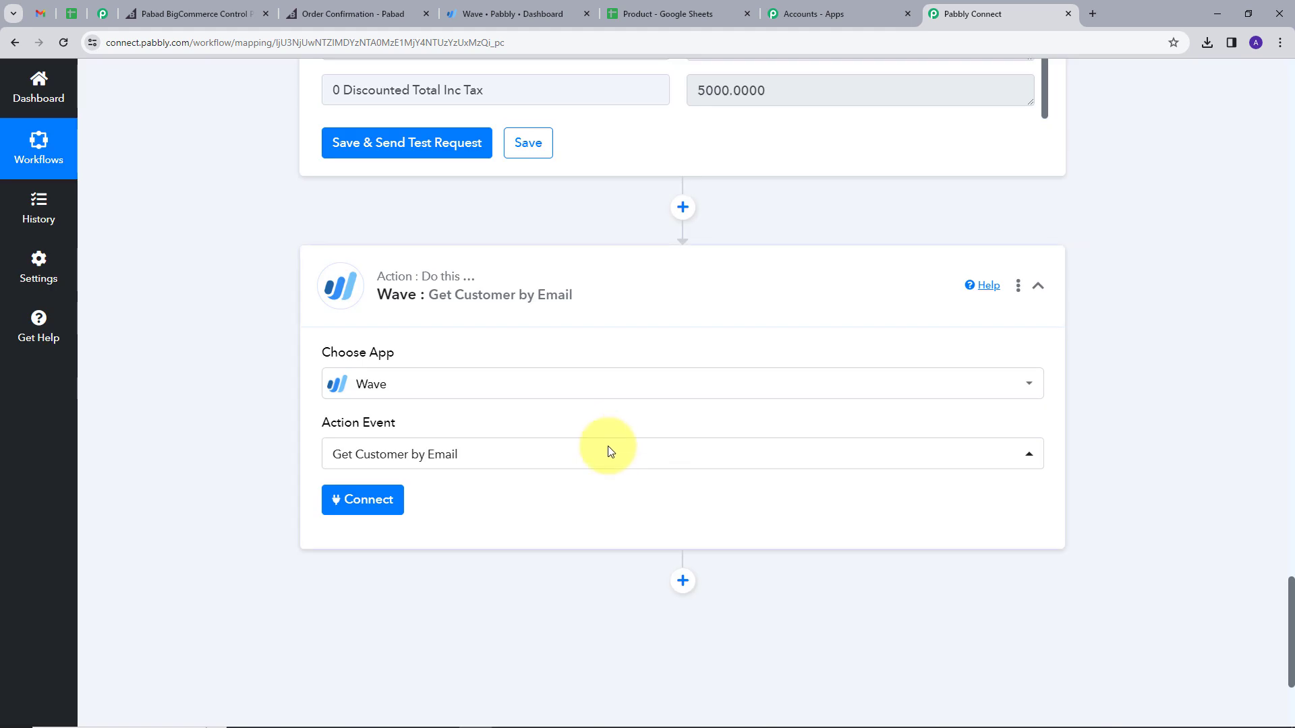
Step: Add a new Wave connection and allow Pabbly Connect access to the Wave account
{"action": "left_click", "coordinate": [370, 511]}
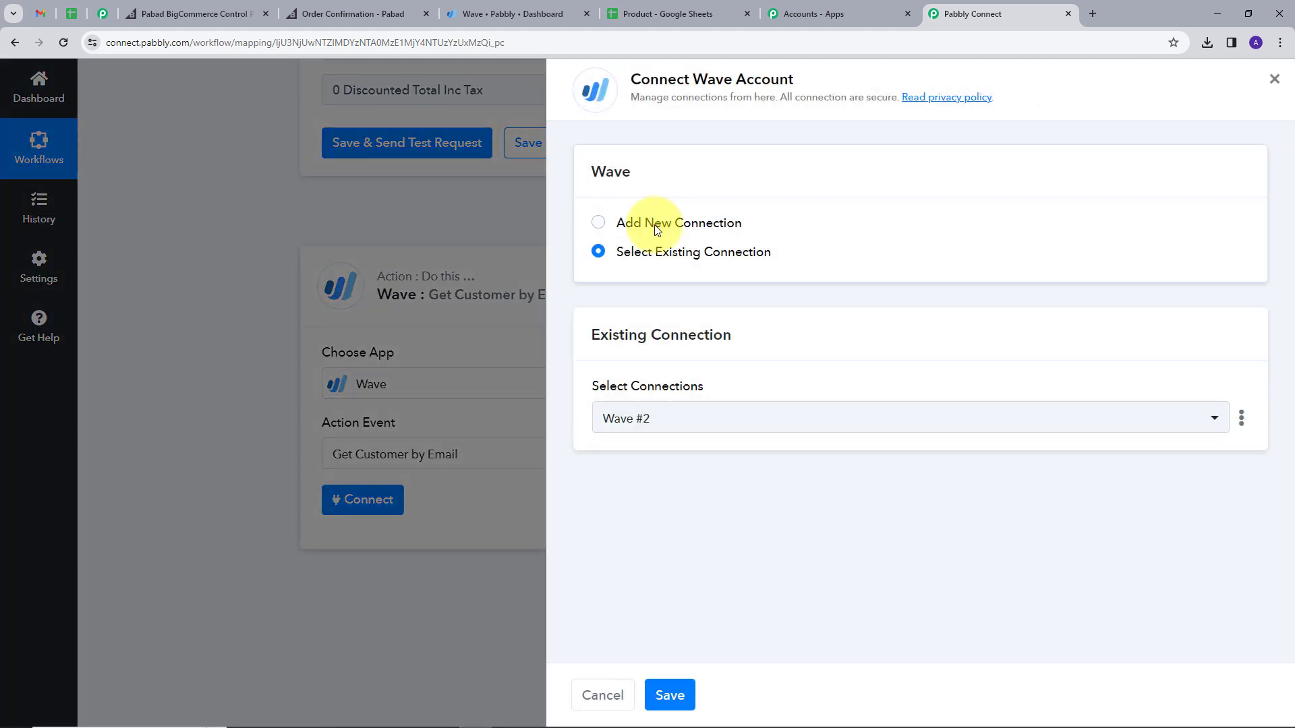
{"action": "left_click", "coordinate": [641, 223]}
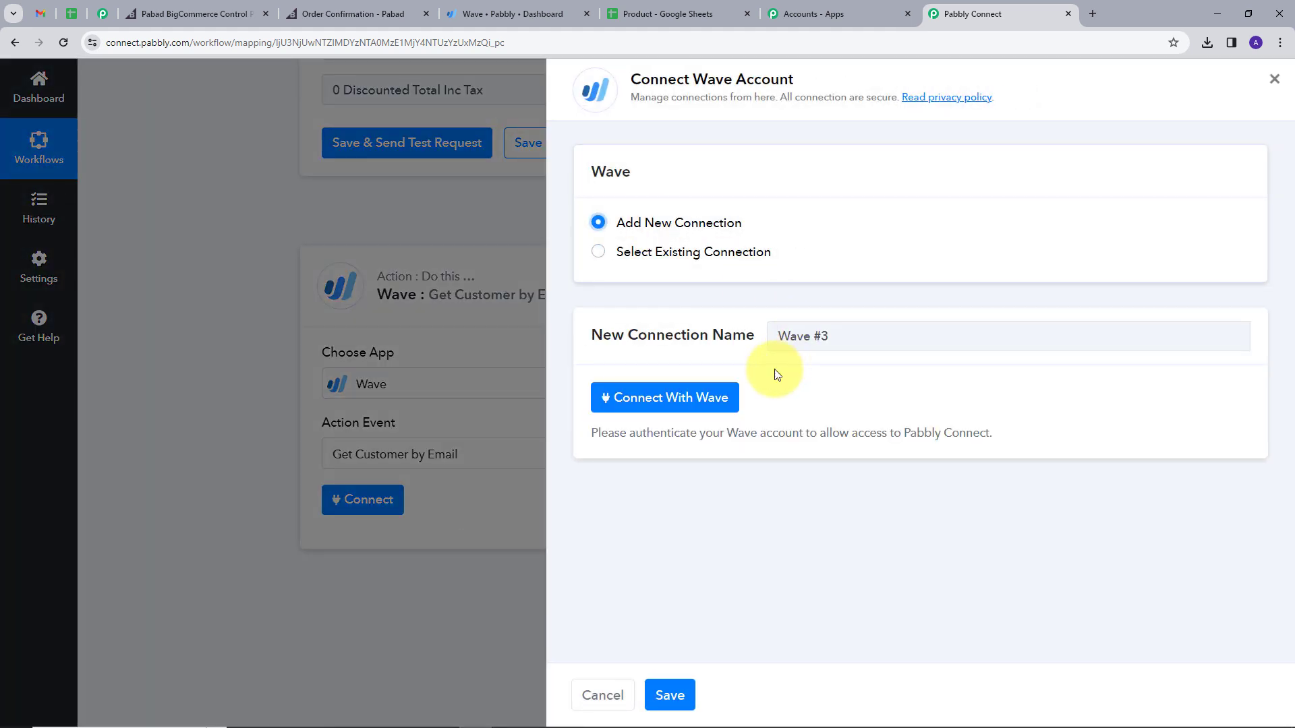
{"action": "left_click", "coordinate": [669, 404]}
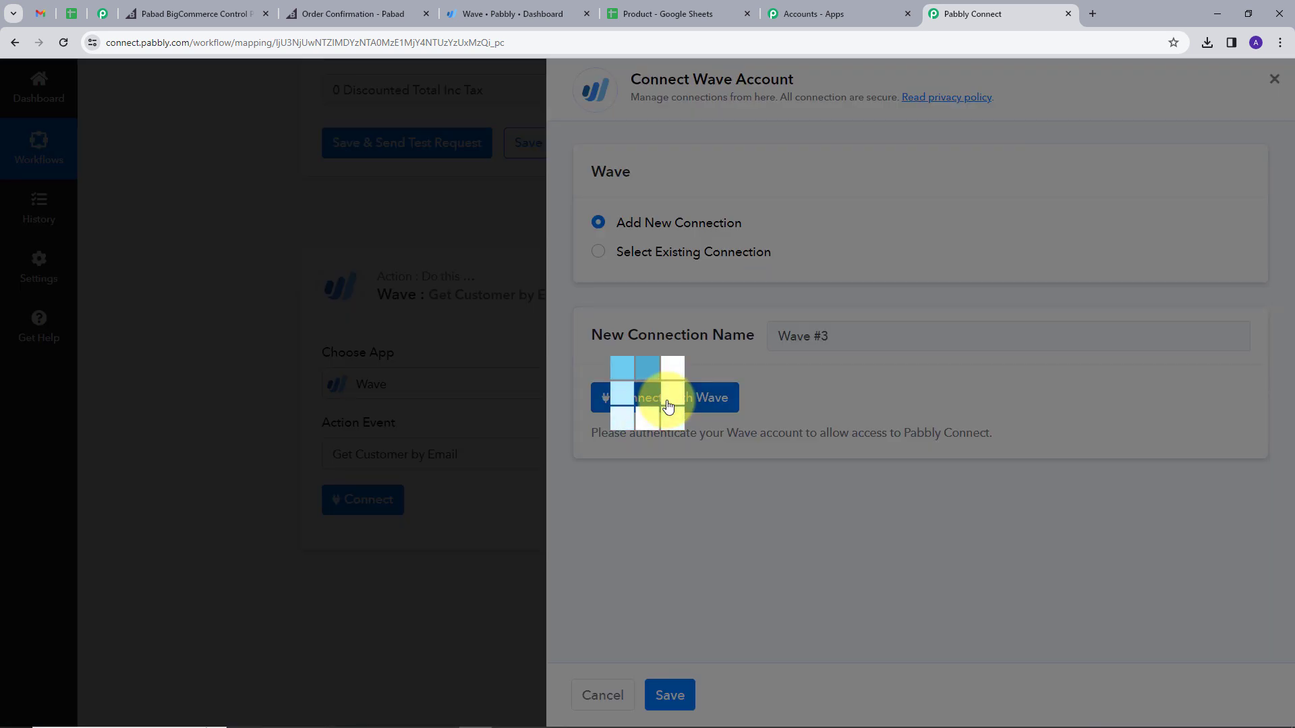
{"action": "scroll", "coordinate": [425, 281], "scroll_direction": "down", "scroll_amount": 6}
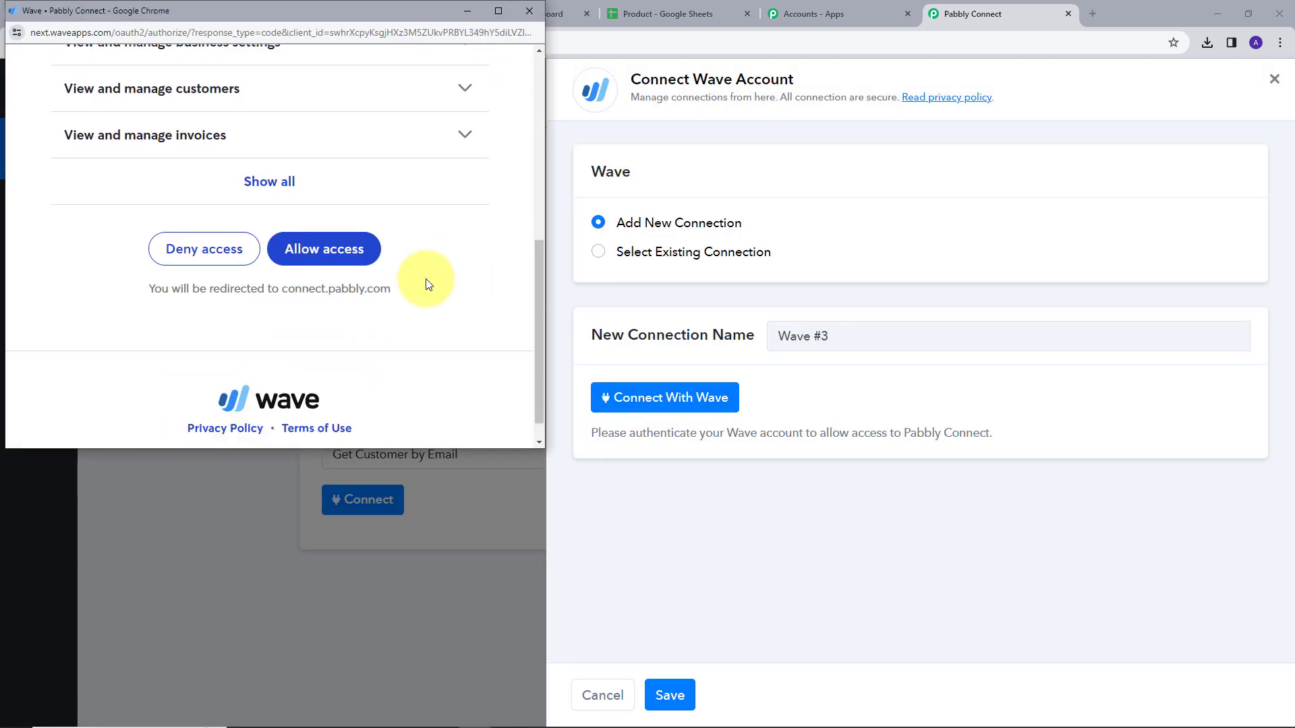
{"action": "left_click", "coordinate": [314, 258]}
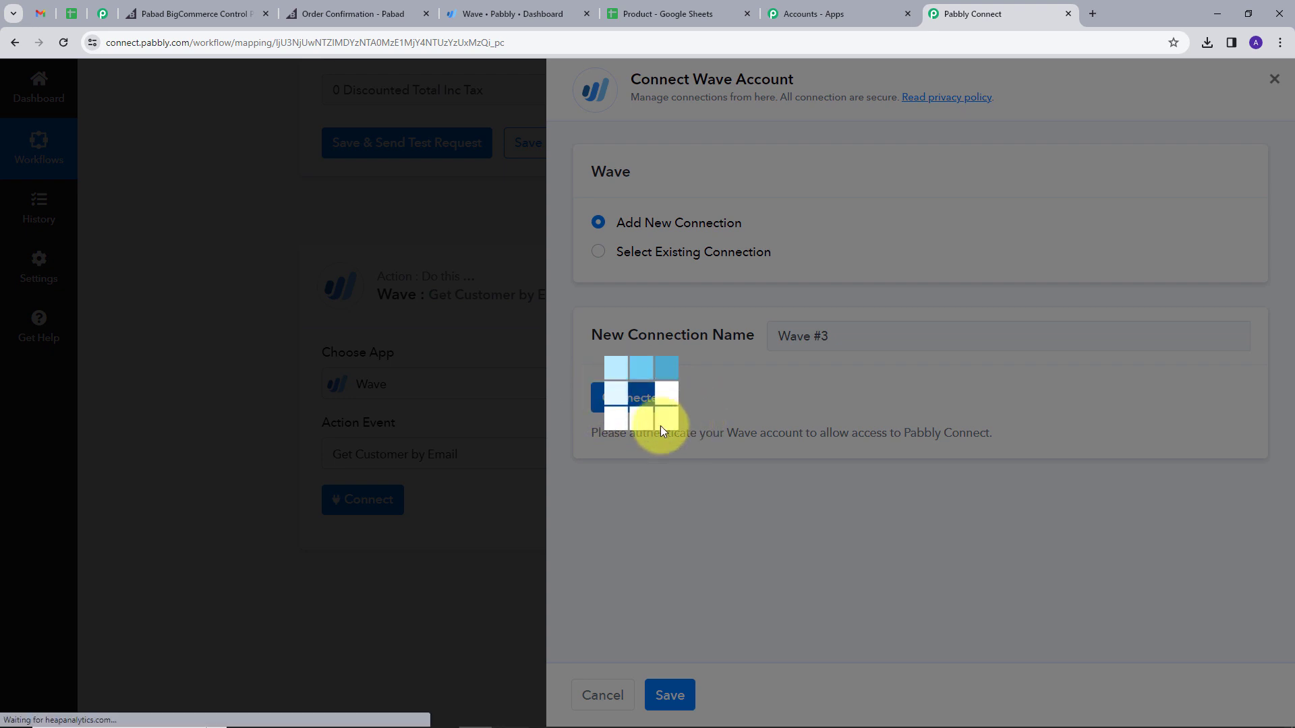
{"action": "scroll", "coordinate": [687, 421], "scroll_direction": "down", "scroll_amount": 3}
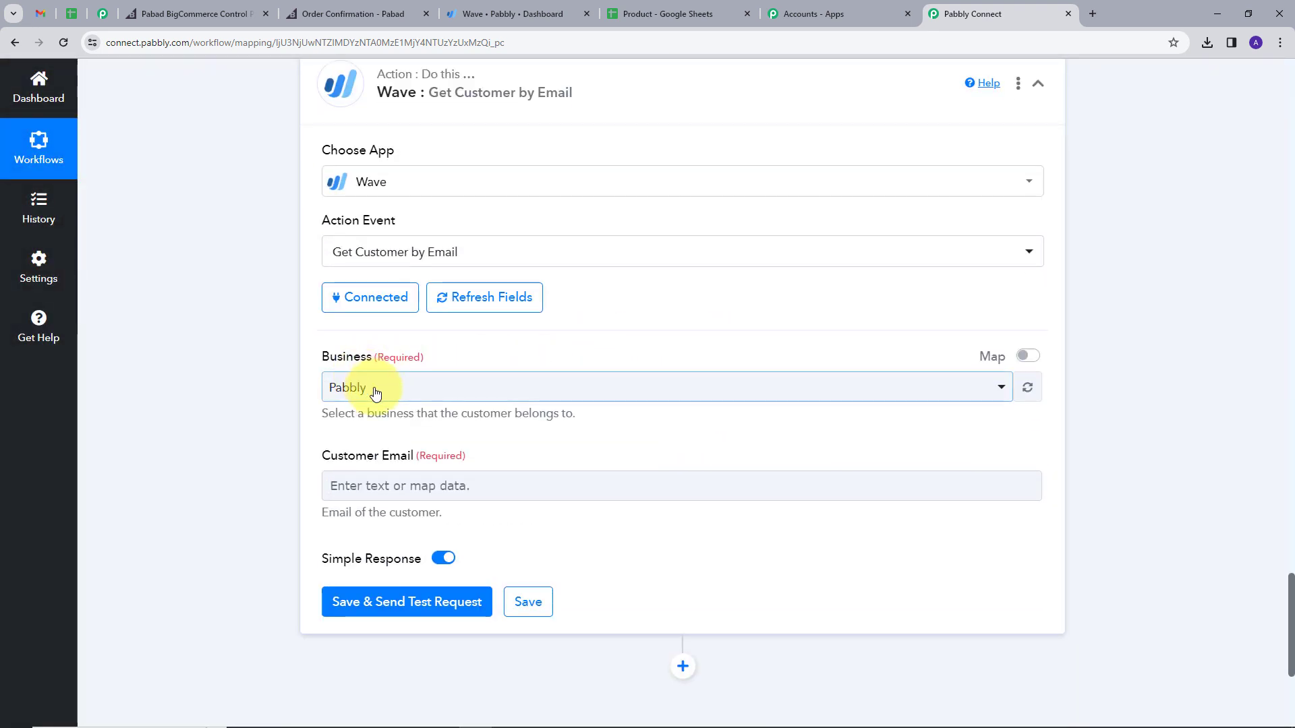
Step: Keep Pabbly as the Wave business for the lookup
{"action": "left_click", "coordinate": [454, 398]}
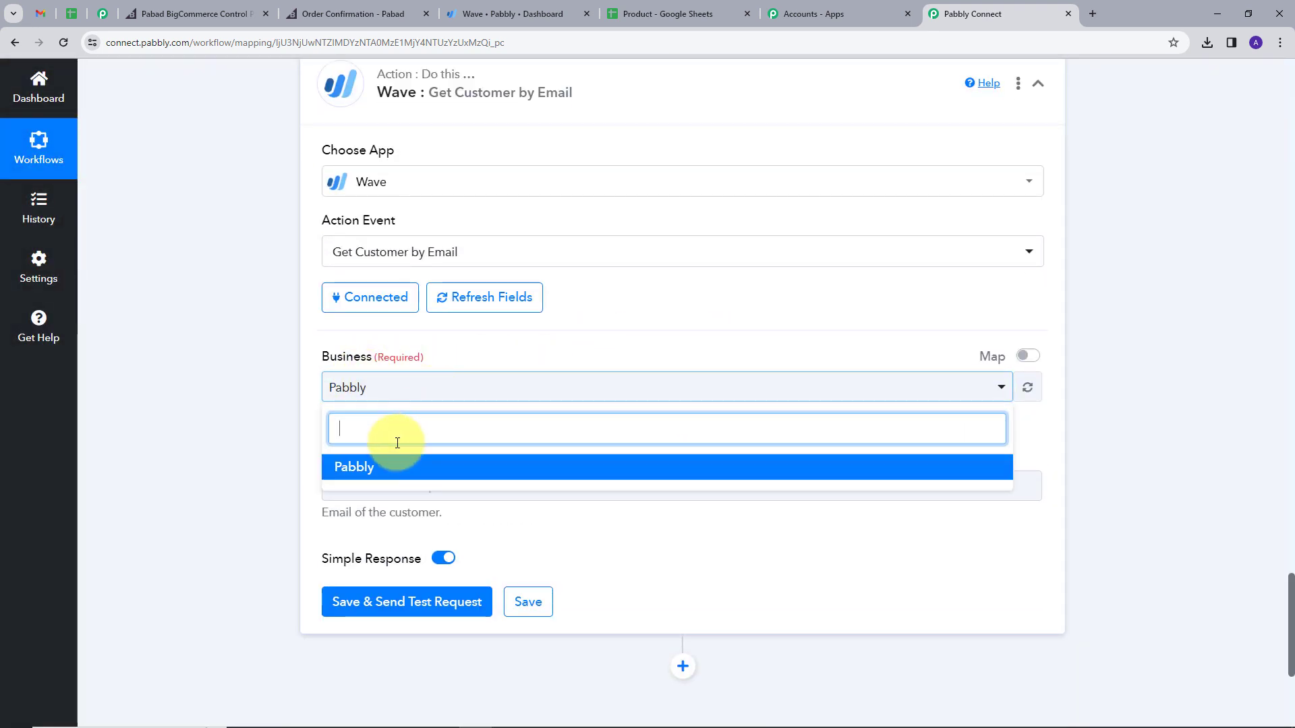
{"action": "left_click", "coordinate": [358, 464]}
{"action": "scroll", "coordinate": [589, 337], "scroll_direction": "down", "scroll_amount": 2}
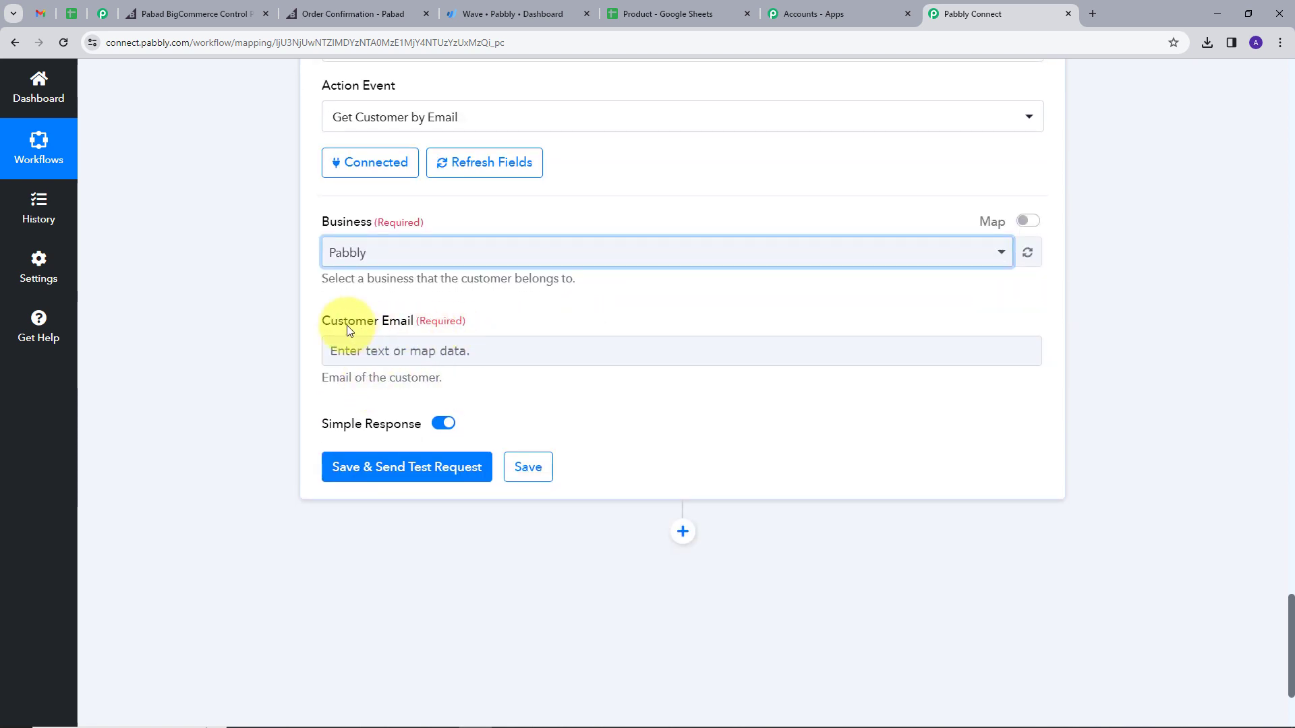
{"action": "scroll", "coordinate": [386, 261], "scroll_direction": "down", "scroll_amount": 1}
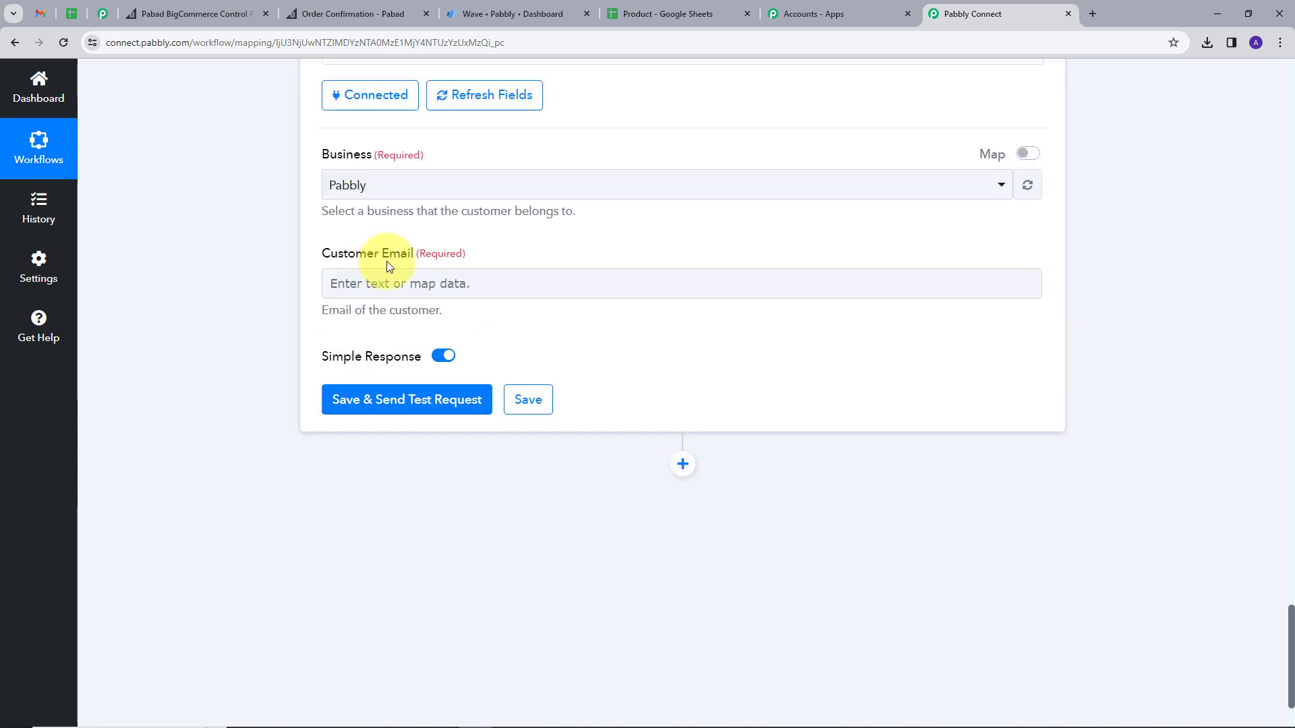
Step: Map Get Order By Id's Billing Address Email into Customer Email, searching 'em'
{"action": "left_click", "coordinate": [508, 294]}
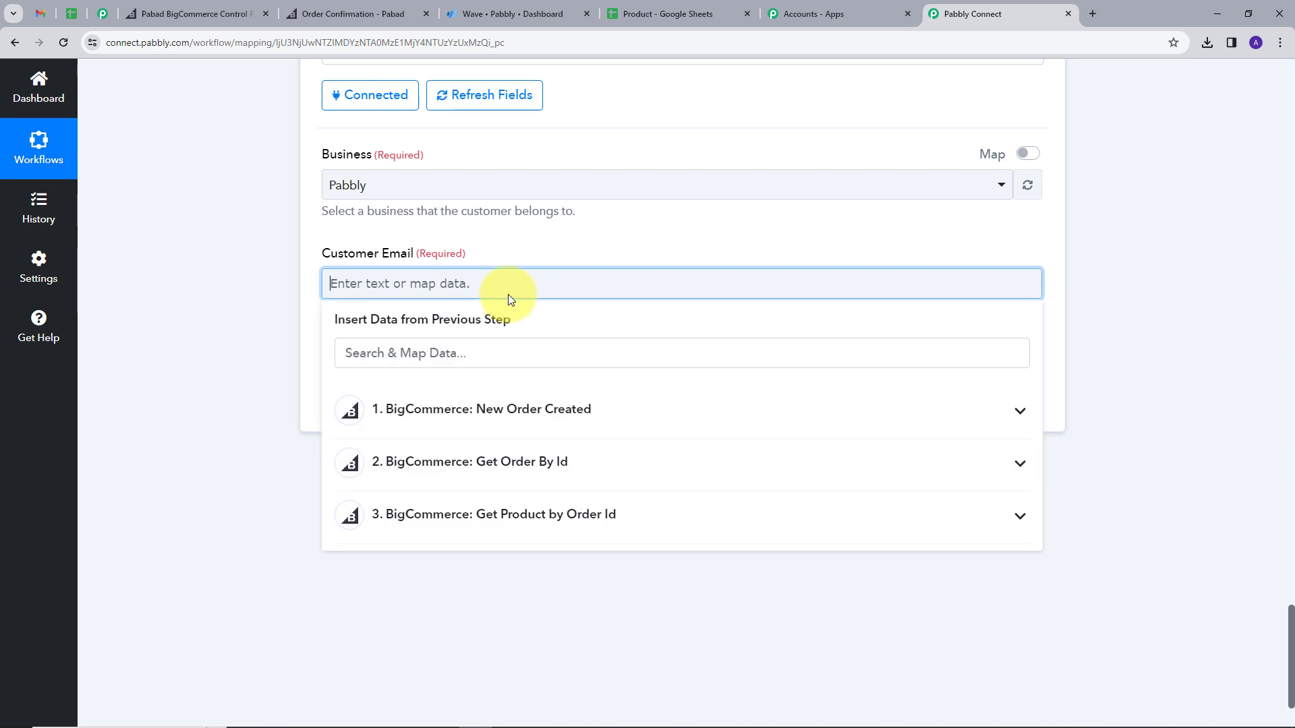
{"action": "left_click", "coordinate": [1013, 472]}
{"action": "scroll", "coordinate": [616, 411], "scroll_direction": "down", "scroll_amount": 2}
{"action": "left_click", "coordinate": [516, 363]}
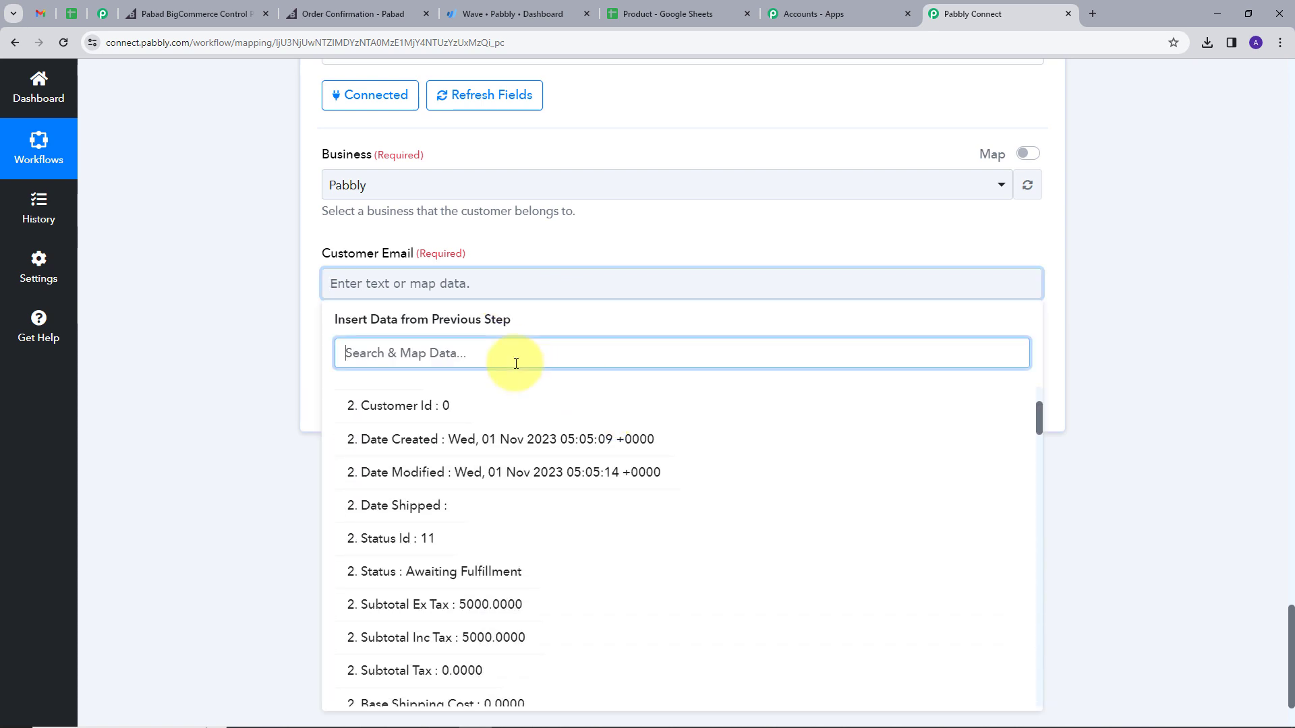
{"action": "type", "text": "em"}
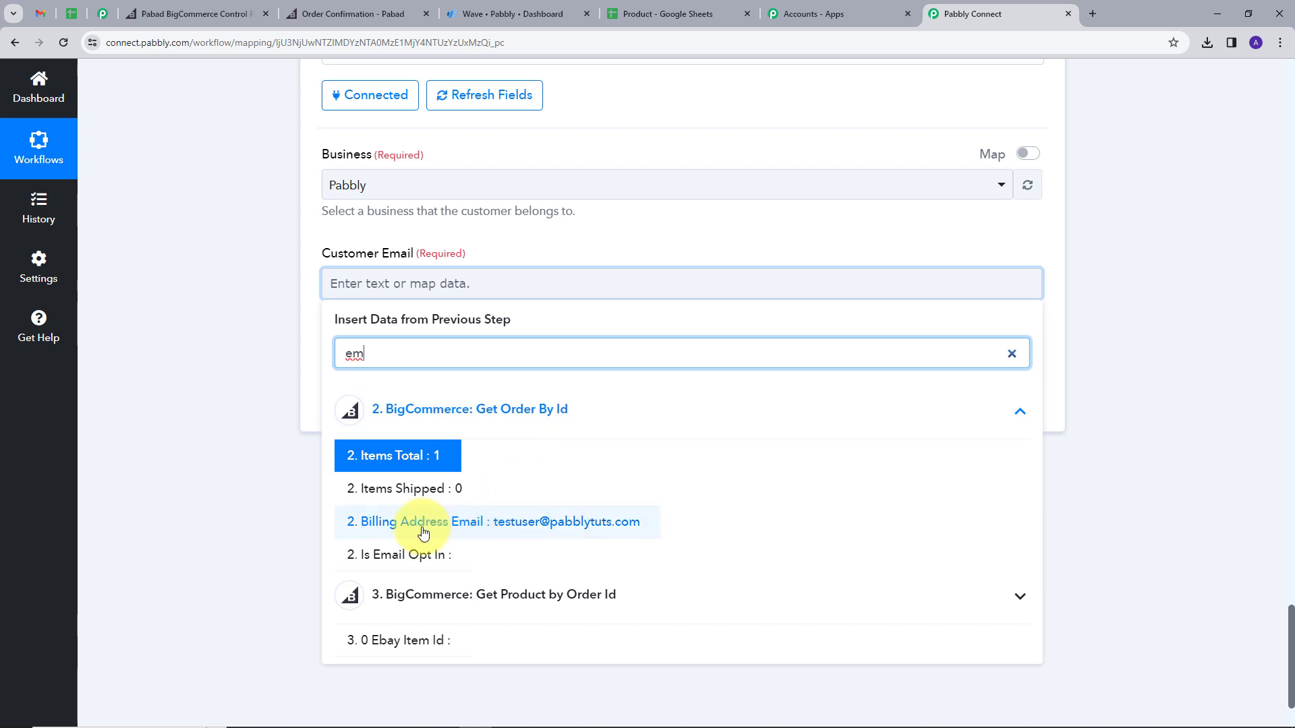
{"action": "left_click", "coordinate": [423, 522]}
{"action": "left_click", "coordinate": [520, 301]}
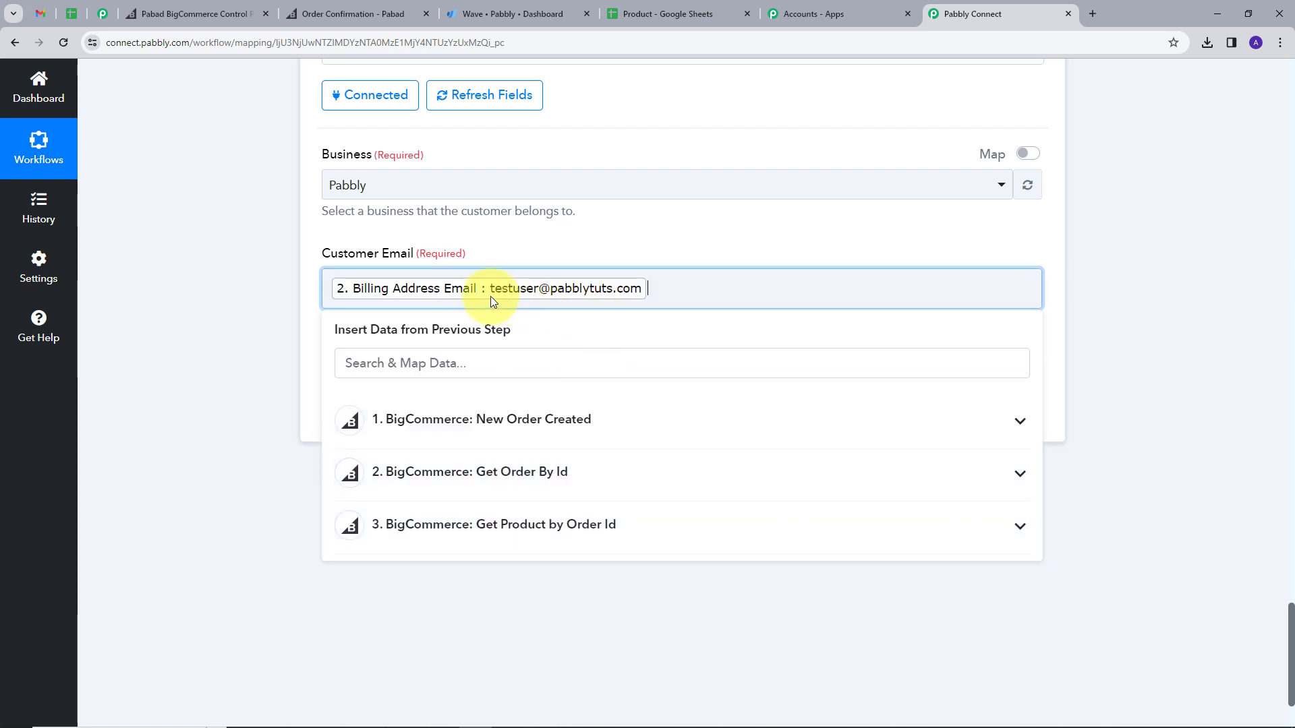
{"action": "left_click", "coordinate": [658, 248]}
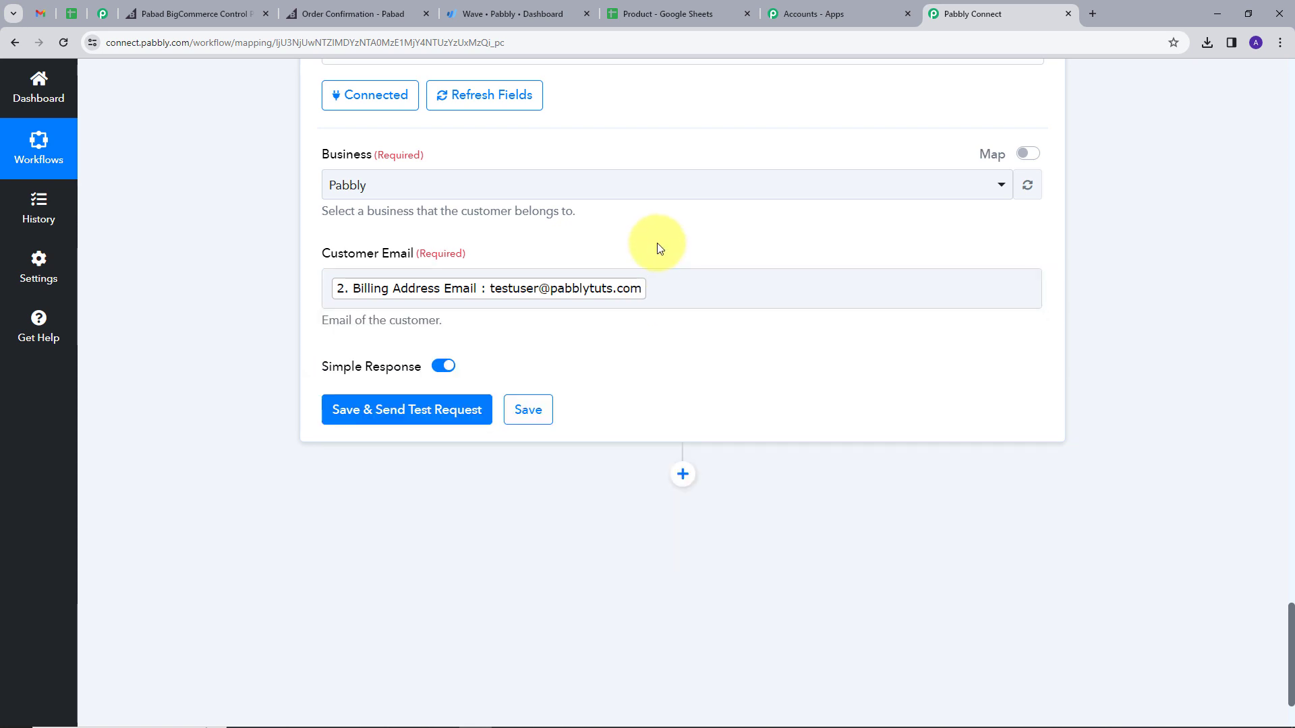
Step: Test the Wave Get Customer by Email step, confirm the INR customer record, and add another step
{"action": "left_click", "coordinate": [397, 417]}
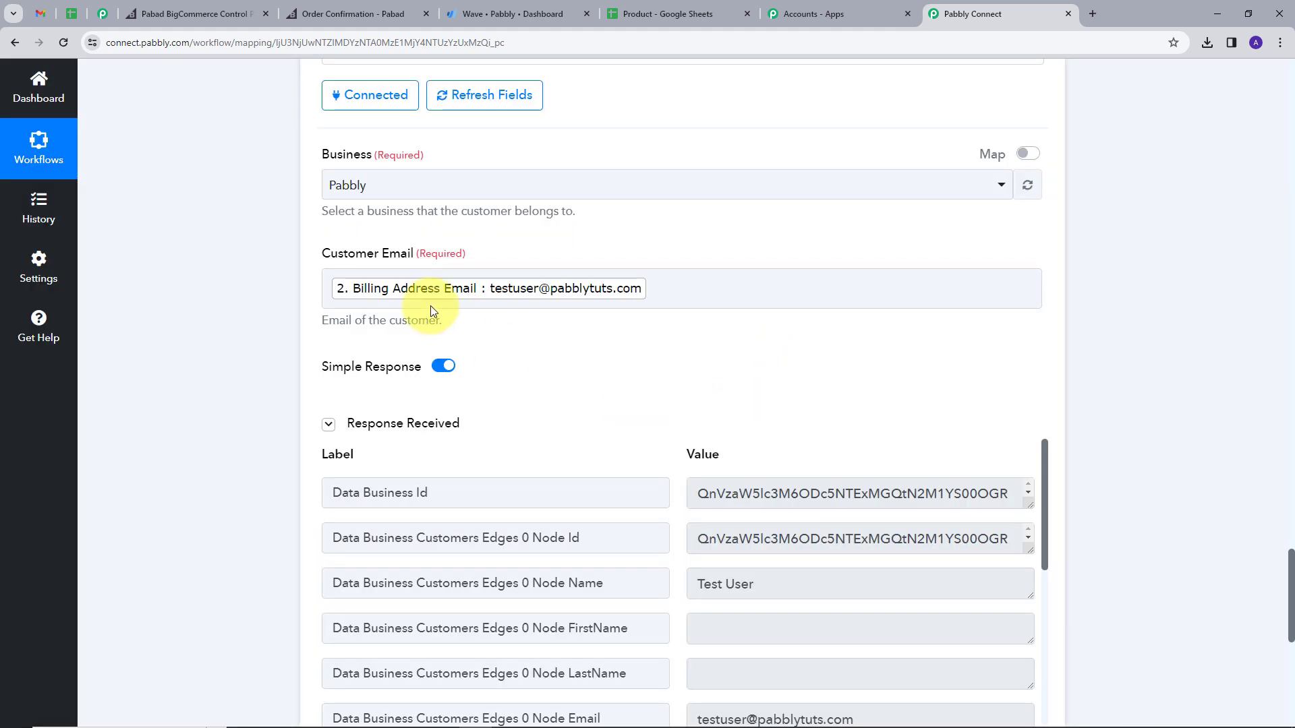
{"action": "scroll", "coordinate": [802, 374], "scroll_direction": "down", "scroll_amount": 2}
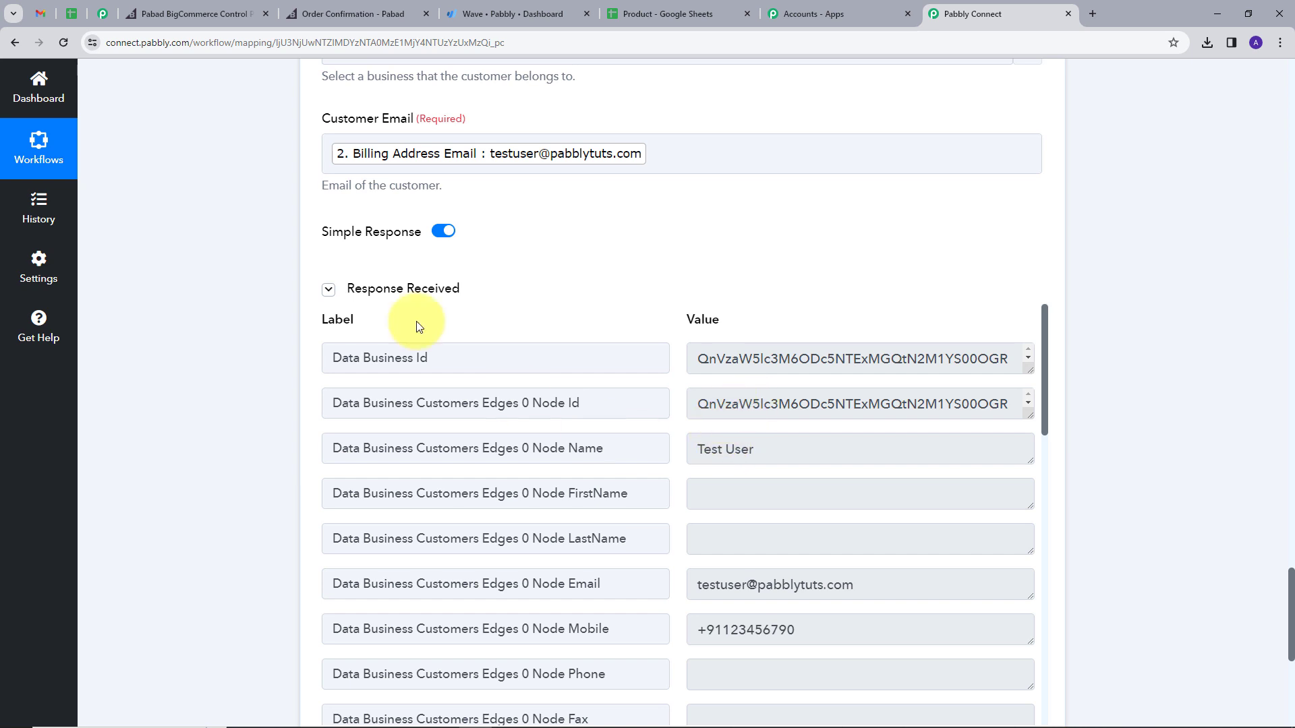
{"action": "scroll", "coordinate": [826, 377], "scroll_direction": "down", "scroll_amount": 10}
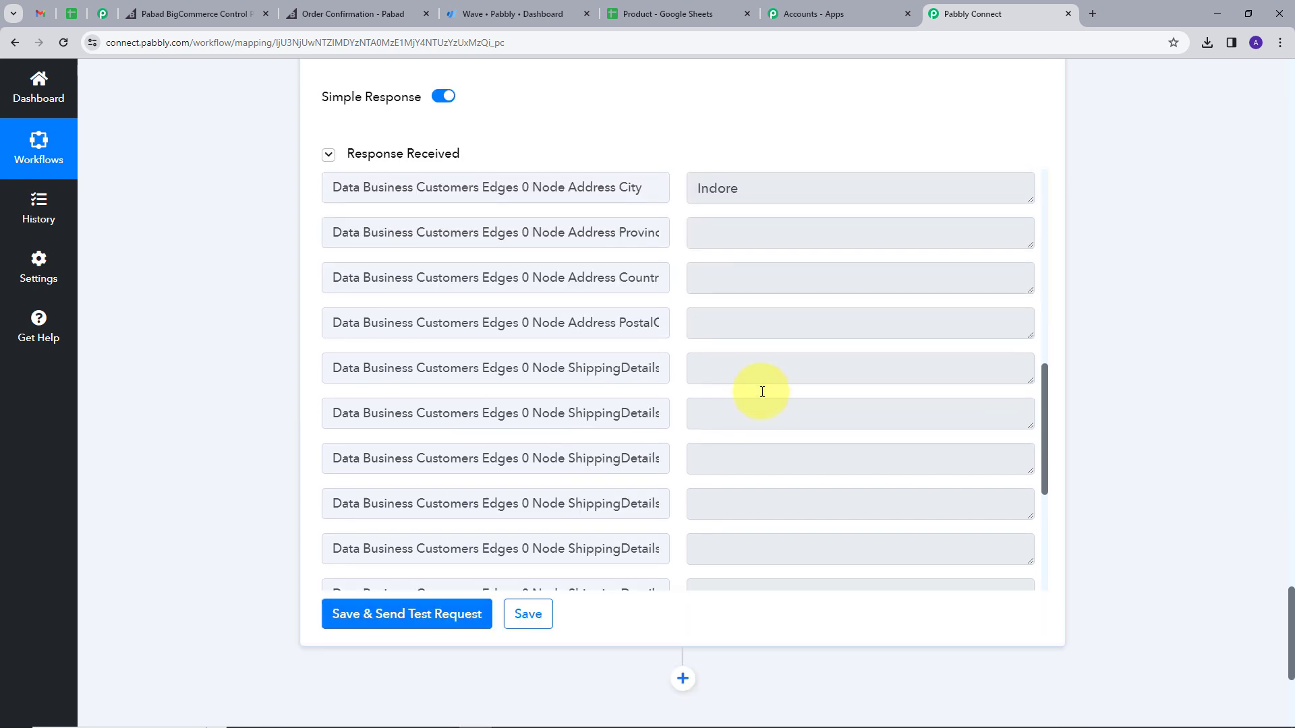
{"action": "scroll", "coordinate": [762, 391], "scroll_direction": "down", "scroll_amount": 1}
{"action": "scroll", "coordinate": [1139, 381], "scroll_direction": "down", "scroll_amount": 2}
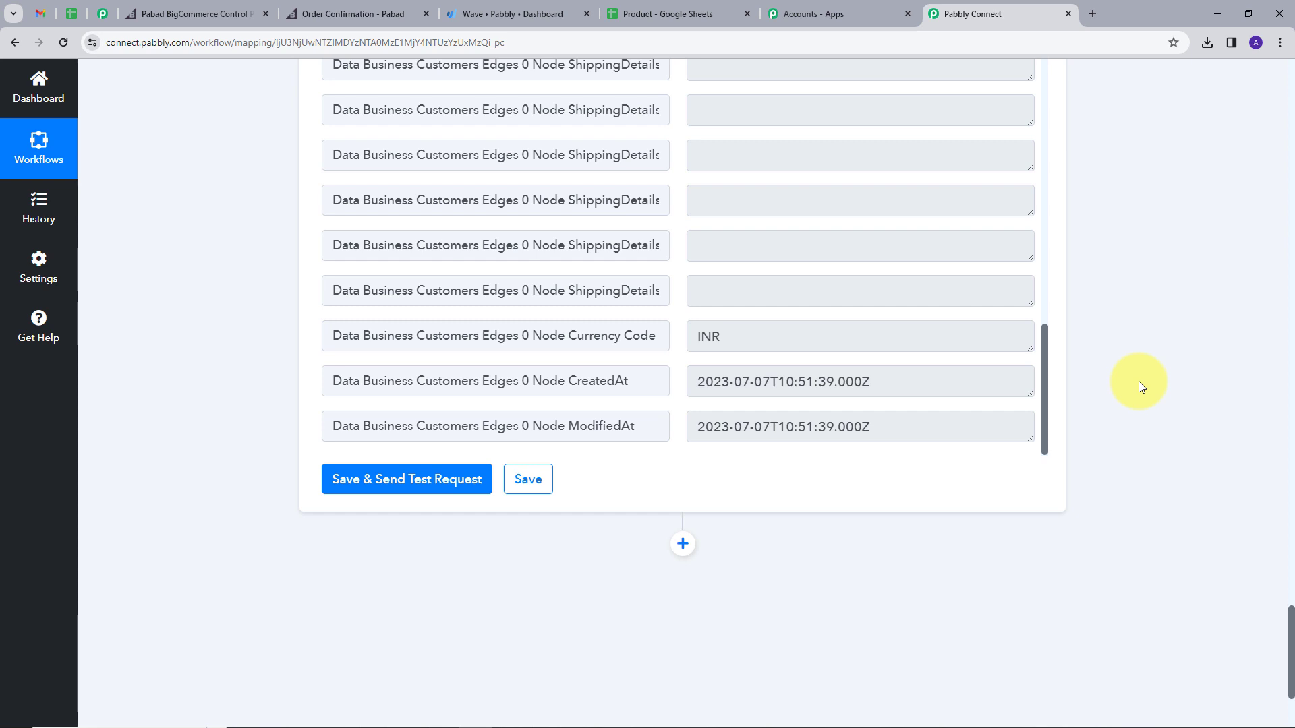
{"action": "scroll", "coordinate": [775, 513], "scroll_direction": "down", "scroll_amount": 1}
{"action": "left_click", "coordinate": [683, 477]}
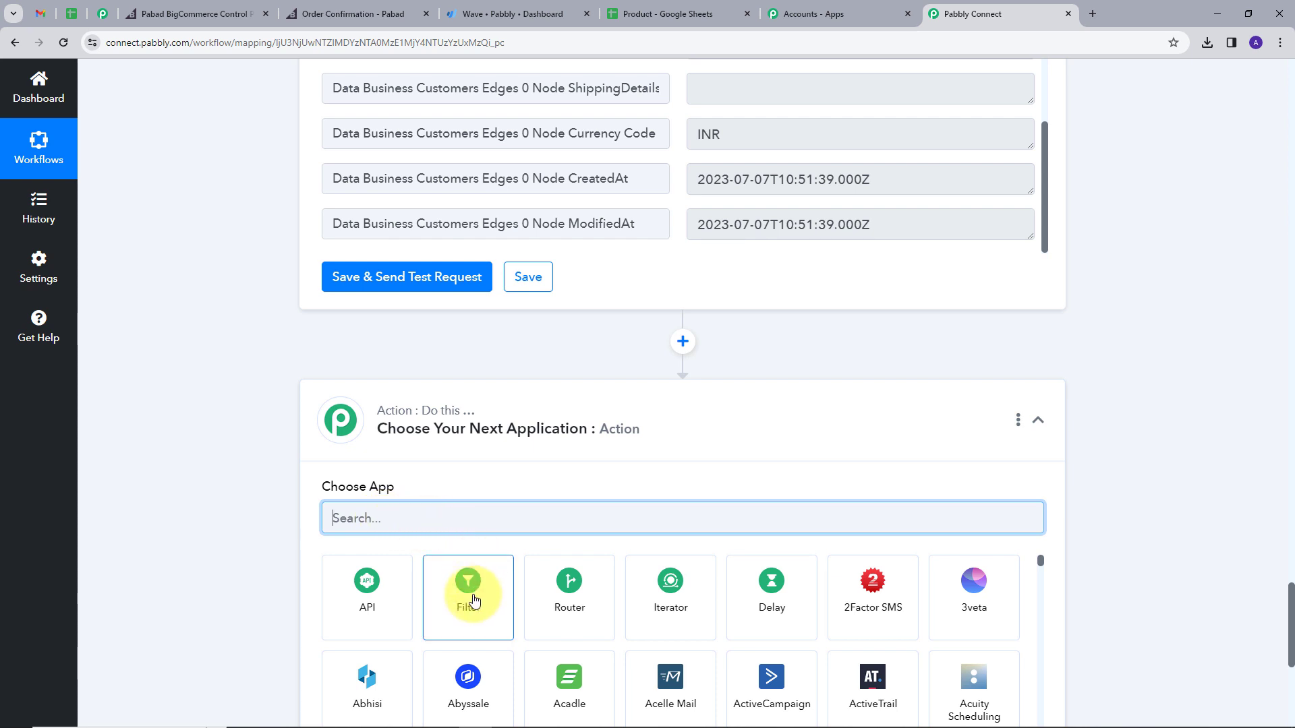
Step: Make the new step a filter on step 4's Customers Edges 0 Node Id with filter type Exists
{"action": "left_click", "coordinate": [474, 599]}
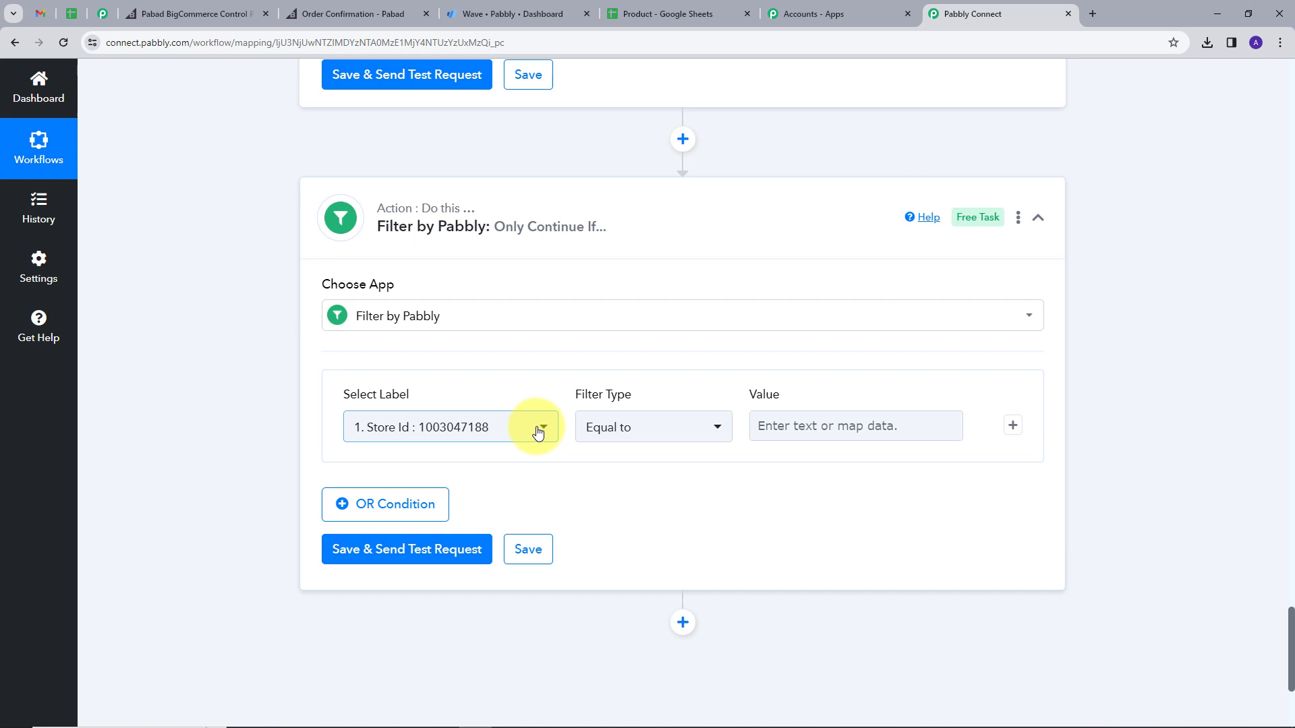
{"action": "left_click", "coordinate": [535, 427]}
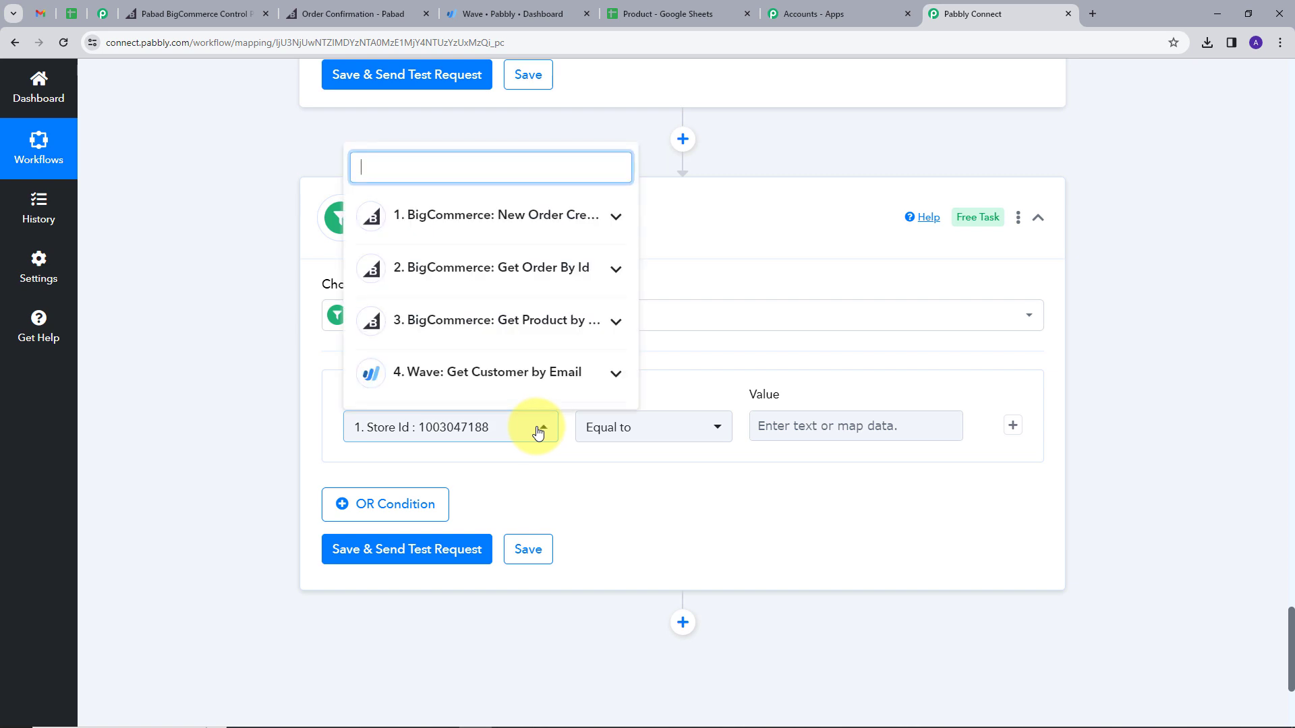
{"action": "left_click", "coordinate": [612, 376]}
{"action": "scroll", "coordinate": [543, 350], "scroll_direction": "down", "scroll_amount": 1}
{"action": "scroll", "coordinate": [444, 433], "scroll_direction": "right", "scroll_amount": 2}
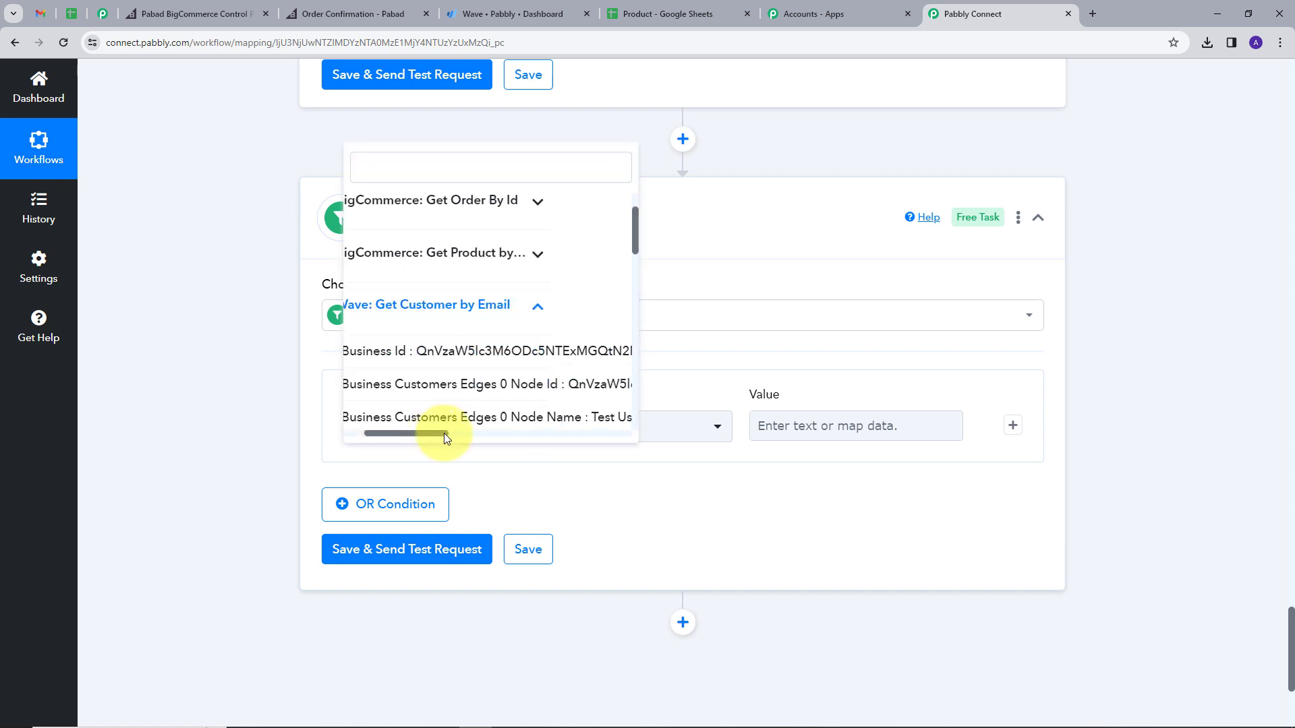
{"action": "left_click", "coordinate": [515, 385]}
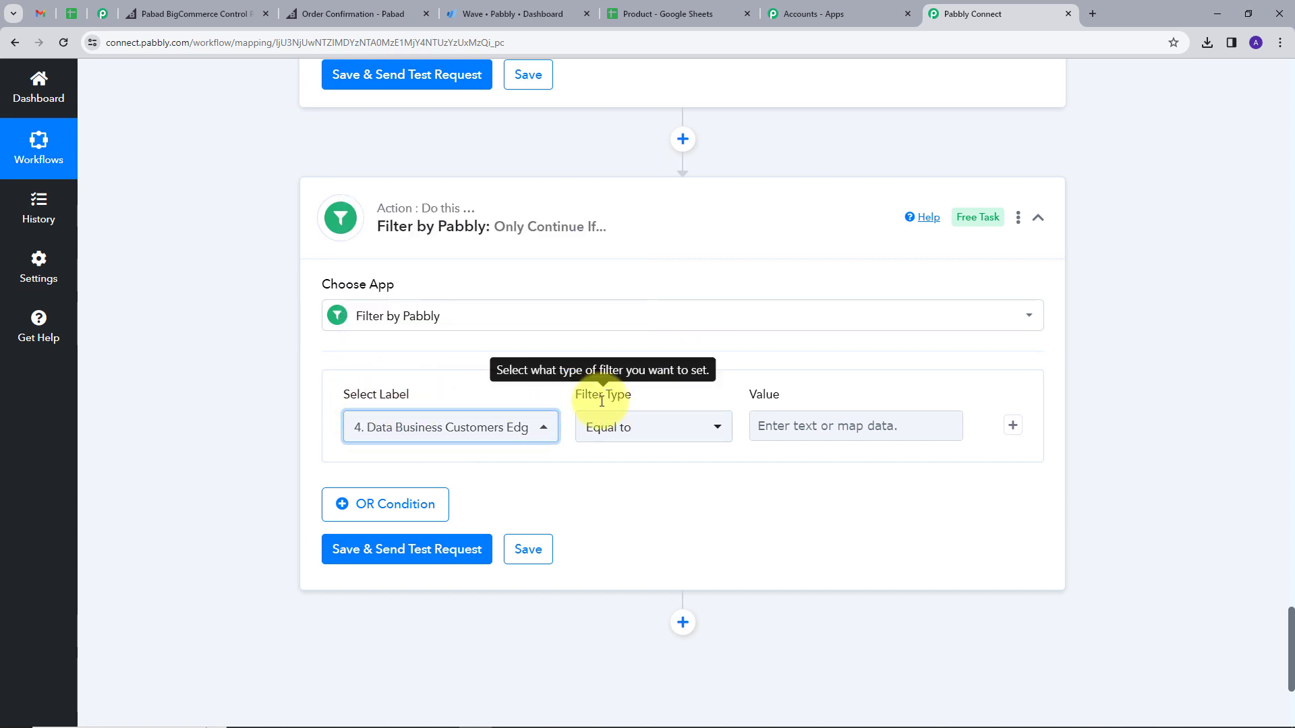
{"action": "left_click", "coordinate": [681, 425]}
{"action": "left_click", "coordinate": [621, 301]}
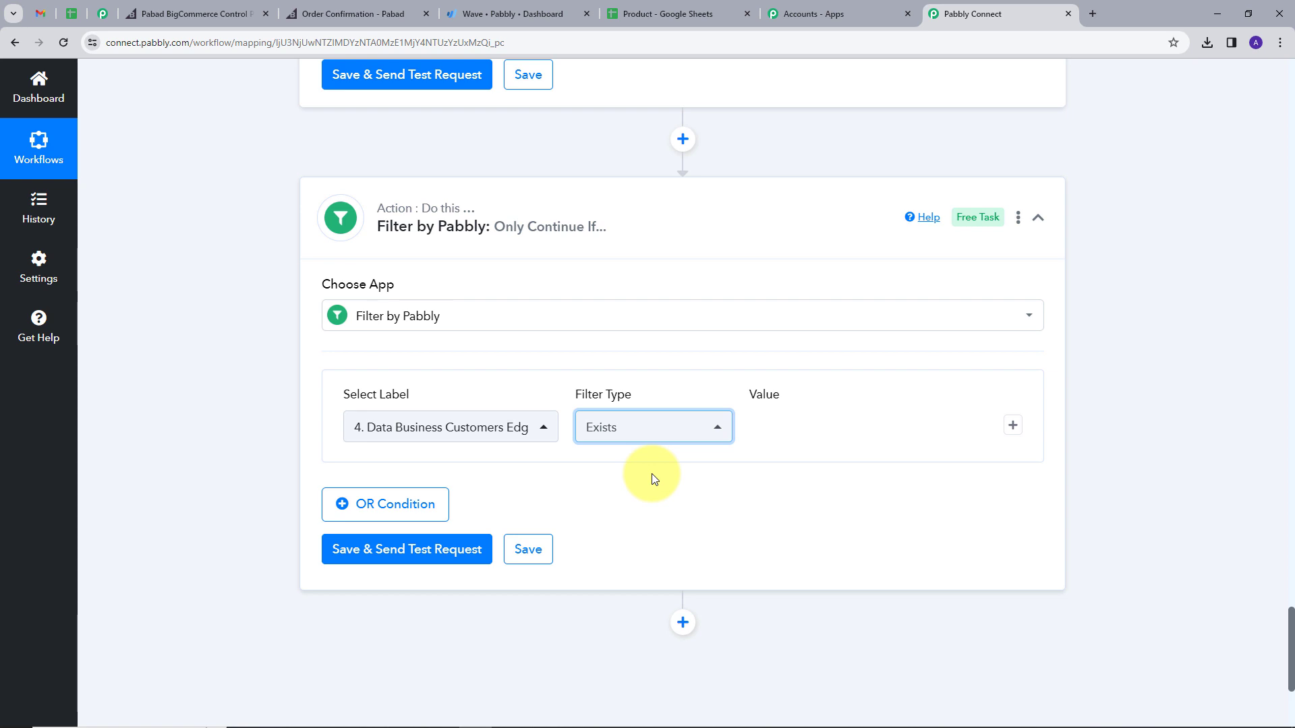
Step: Save the filter and send a test request to confirm 'Condition is true'
{"action": "scroll", "coordinate": [492, 605], "scroll_direction": "down", "scroll_amount": 1}
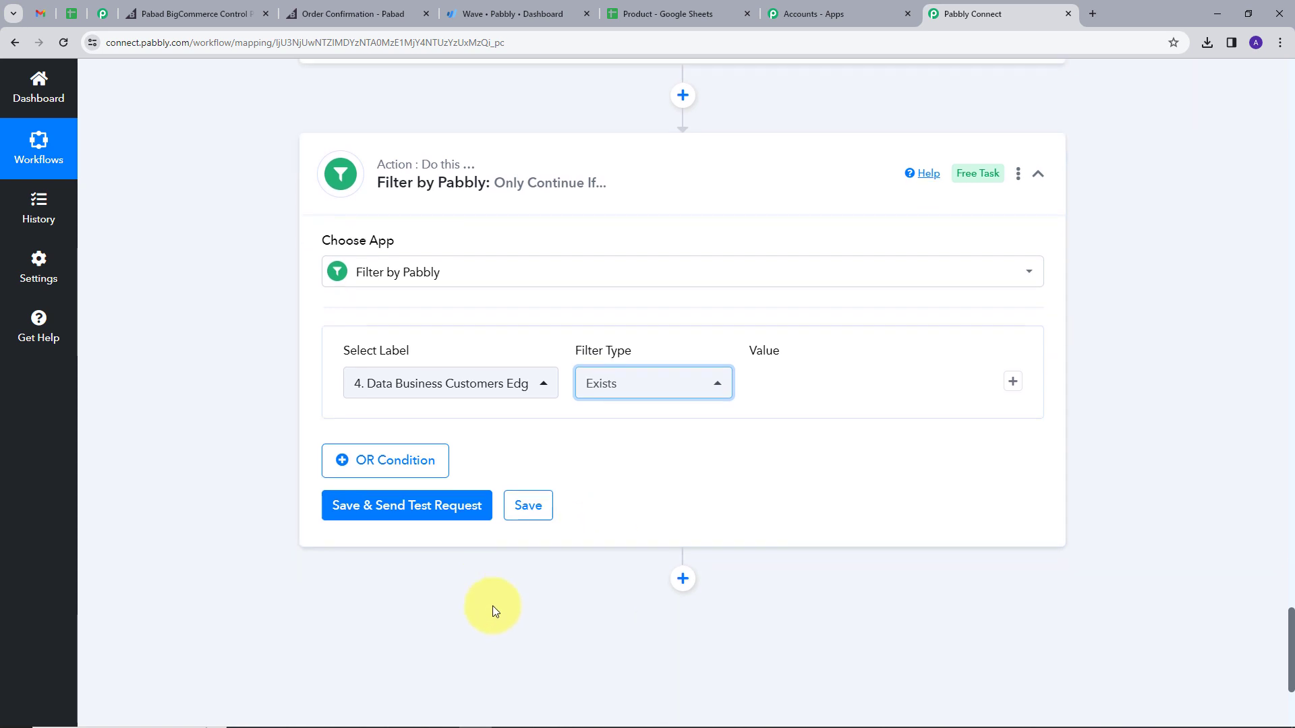
{"action": "left_click", "coordinate": [403, 484]}
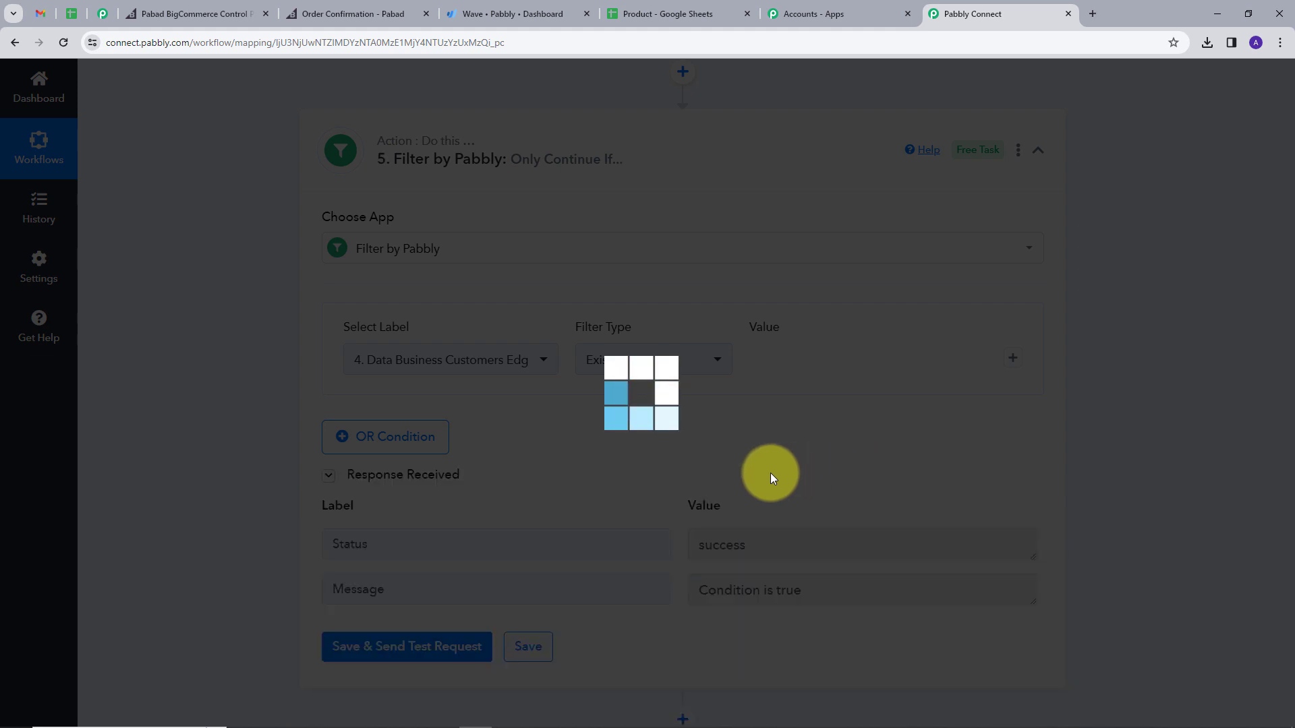
{"action": "scroll", "coordinate": [768, 472], "scroll_direction": "down", "scroll_amount": 2}
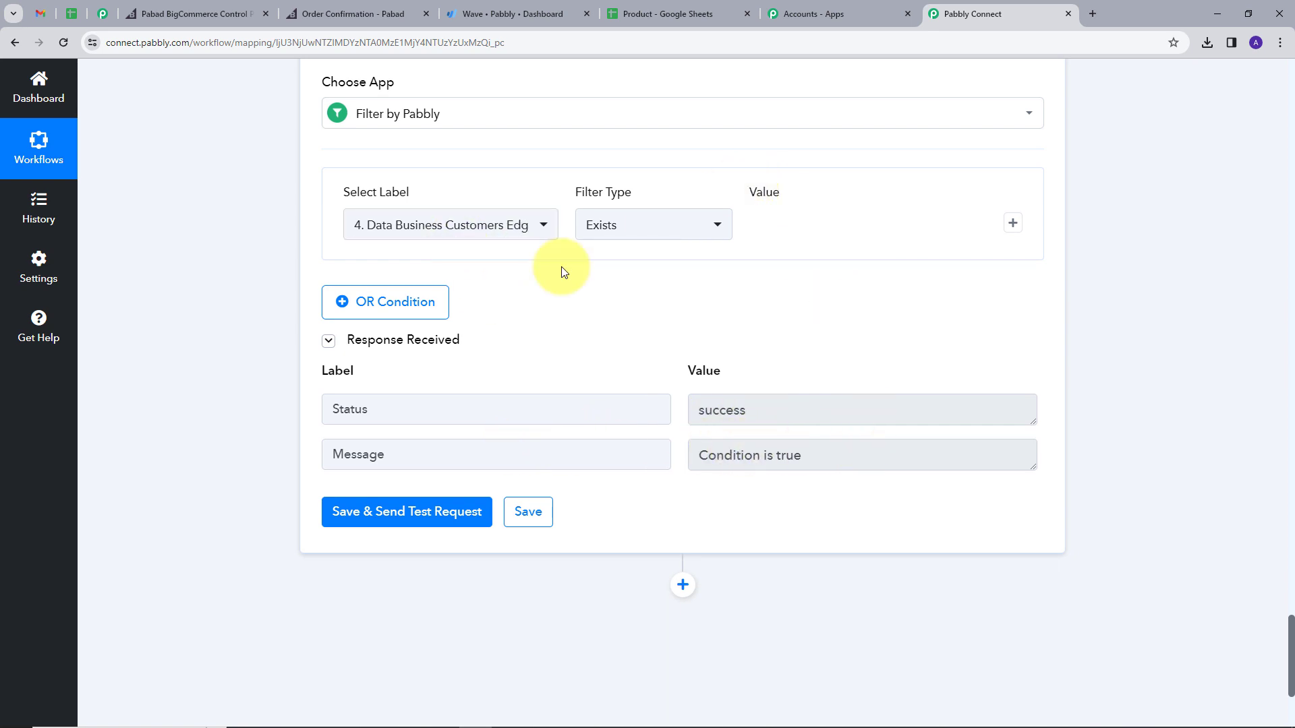
{"action": "scroll", "coordinate": [642, 286], "scroll_direction": "down", "scroll_amount": 1}
{"action": "scroll", "coordinate": [956, 378], "scroll_direction": "down", "scroll_amount": 2}
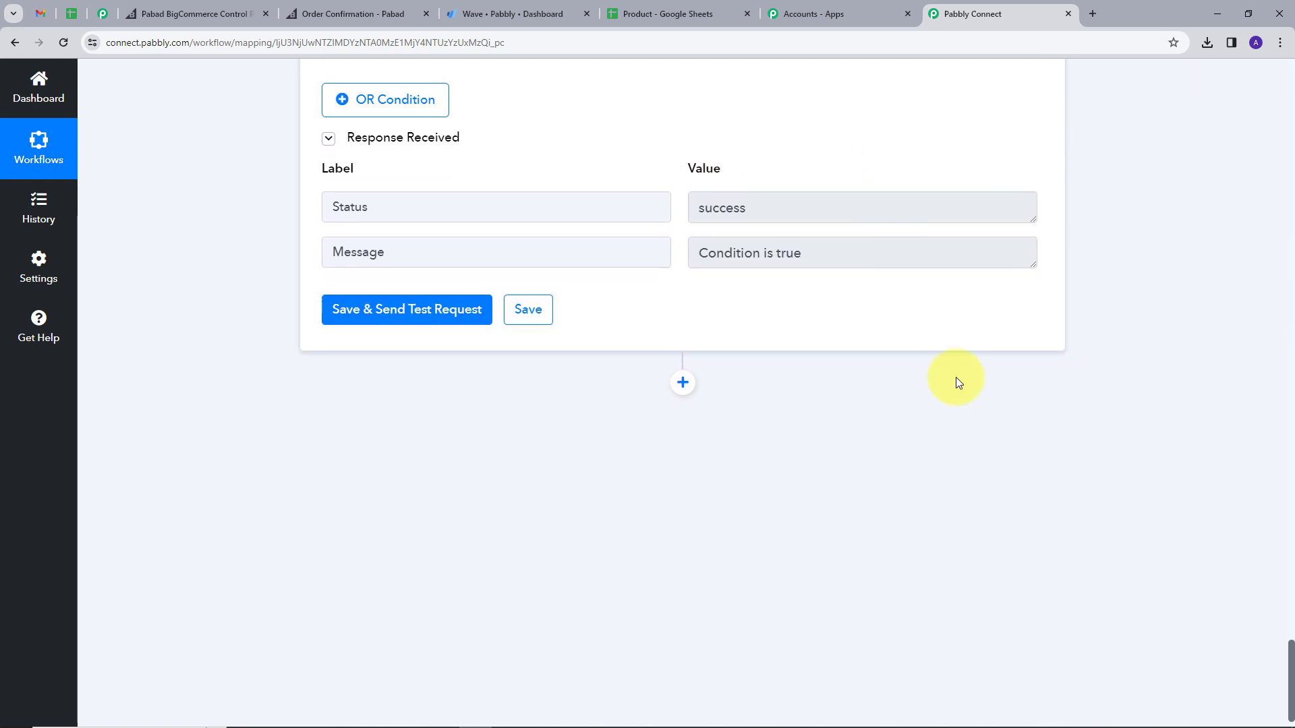
Step: Add an empty action step below the filter and inspect the order's Date Created value
{"action": "left_click", "coordinate": [683, 383]}
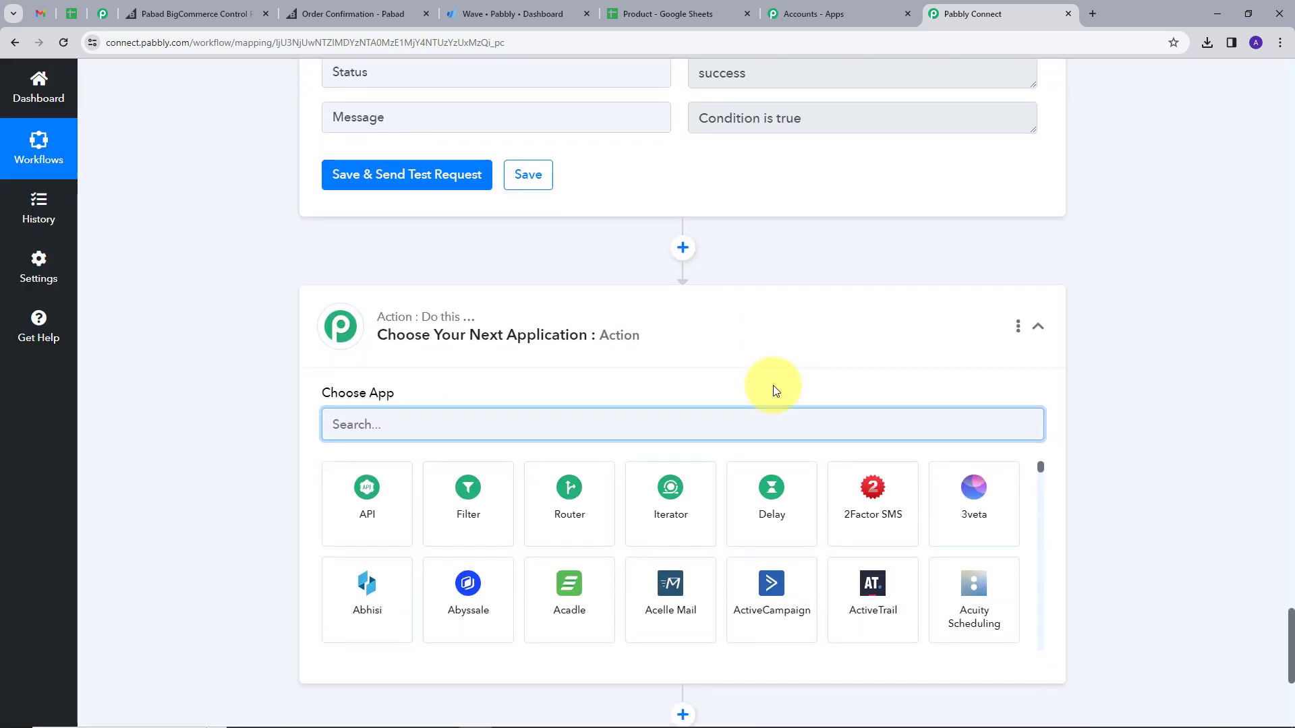
{"action": "scroll", "coordinate": [593, 376], "scroll_direction": "up", "scroll_amount": 11}
{"action": "scroll", "coordinate": [596, 383], "scroll_direction": "up", "scroll_amount": 20}
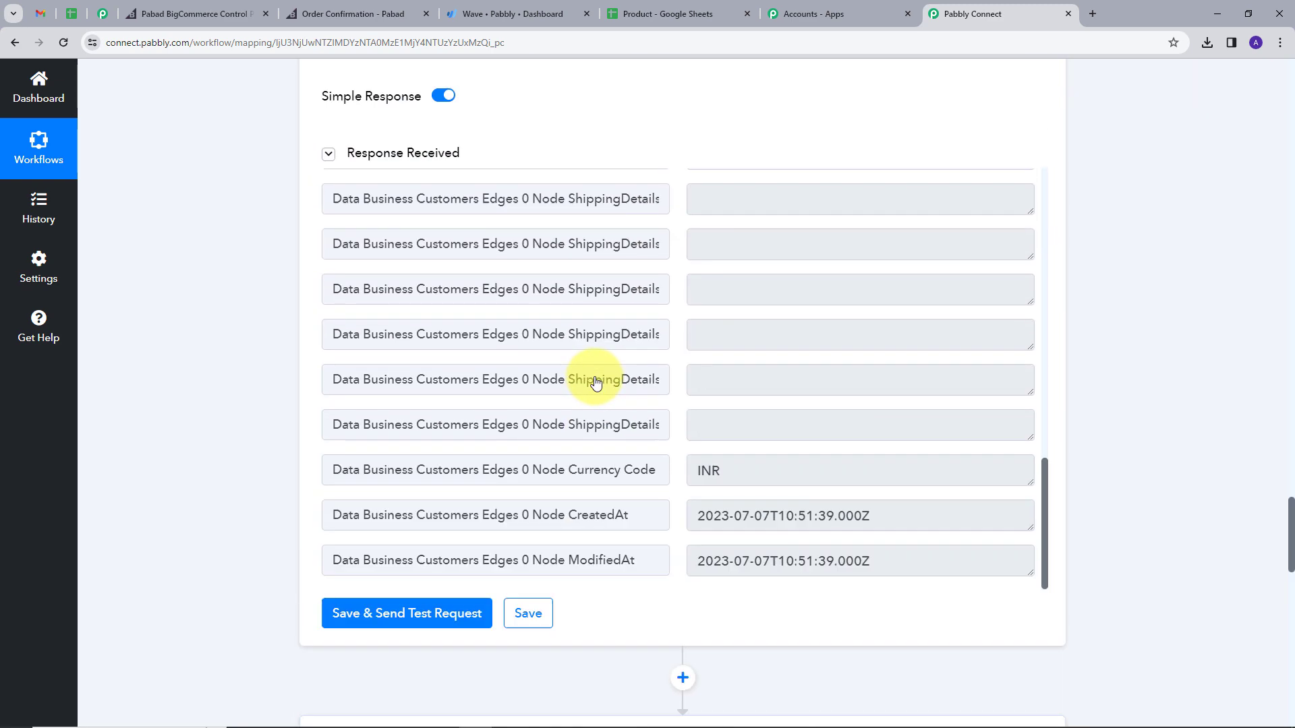
{"action": "scroll", "coordinate": [596, 383], "scroll_direction": "up", "scroll_amount": 10}
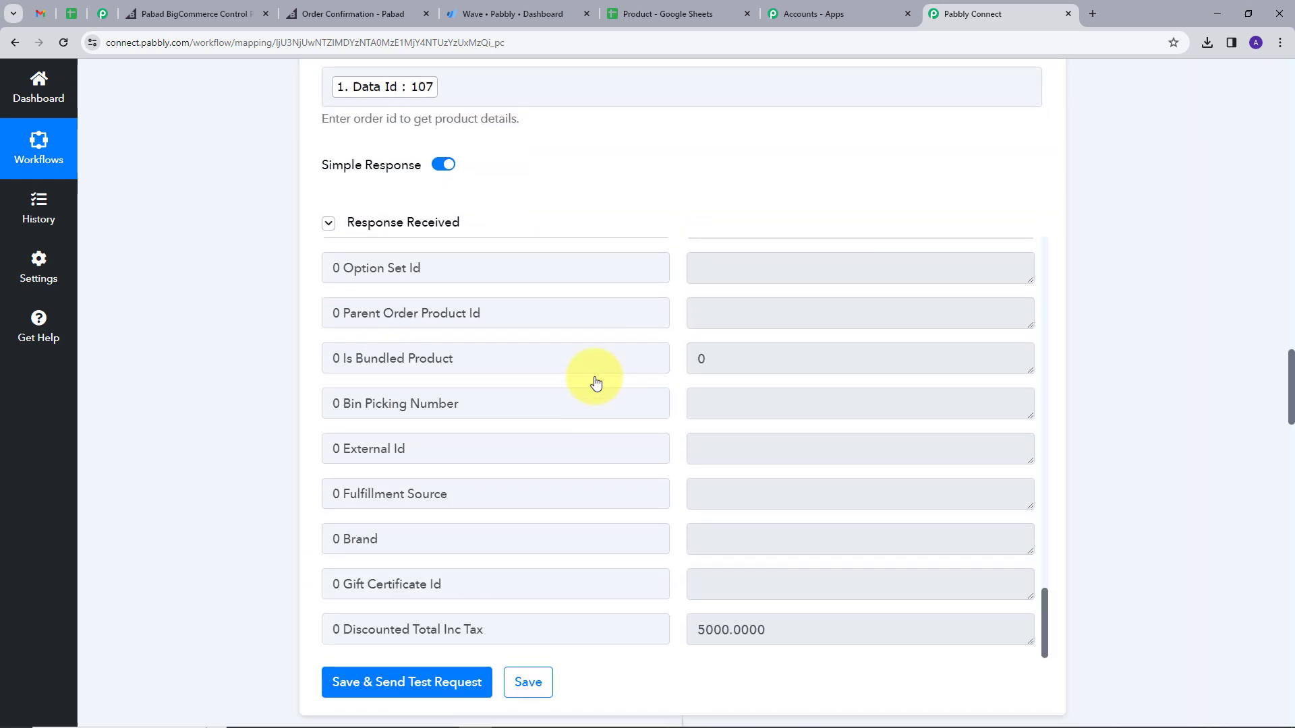
{"action": "triple_click", "coordinate": [707, 425]}
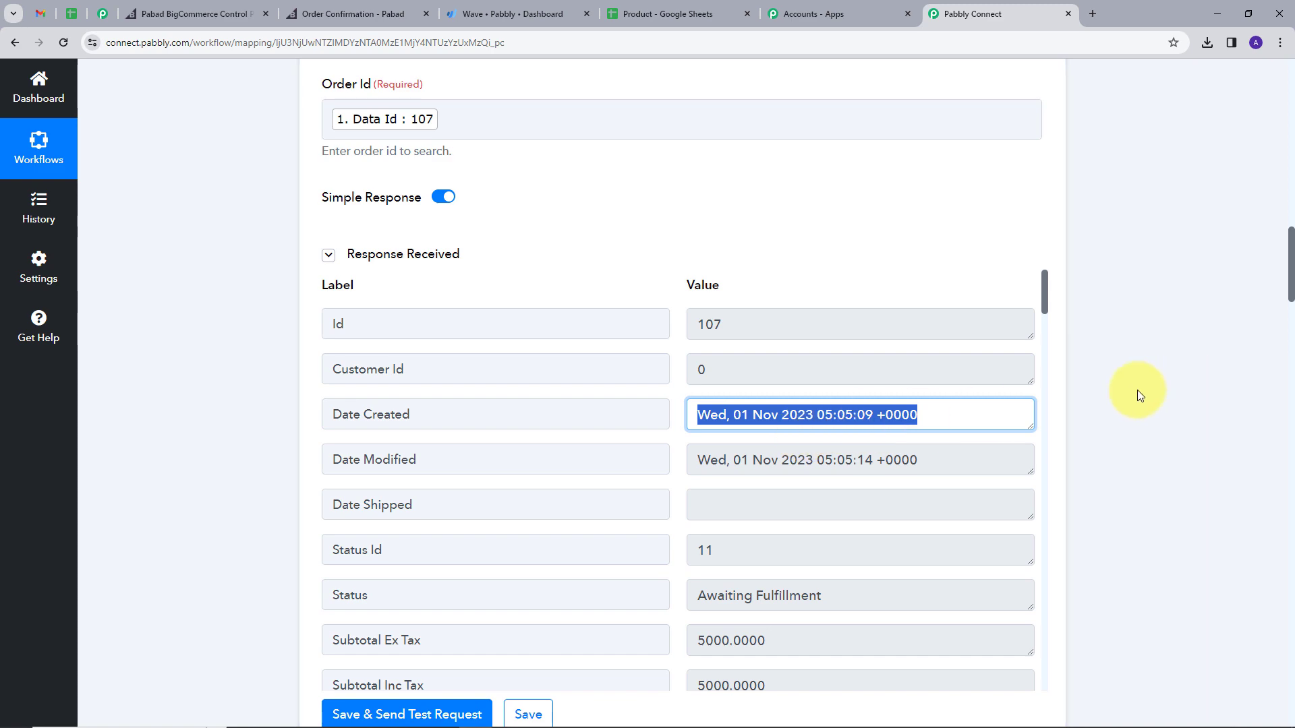
{"action": "scroll", "coordinate": [1137, 390], "scroll_direction": "down", "scroll_amount": 20}
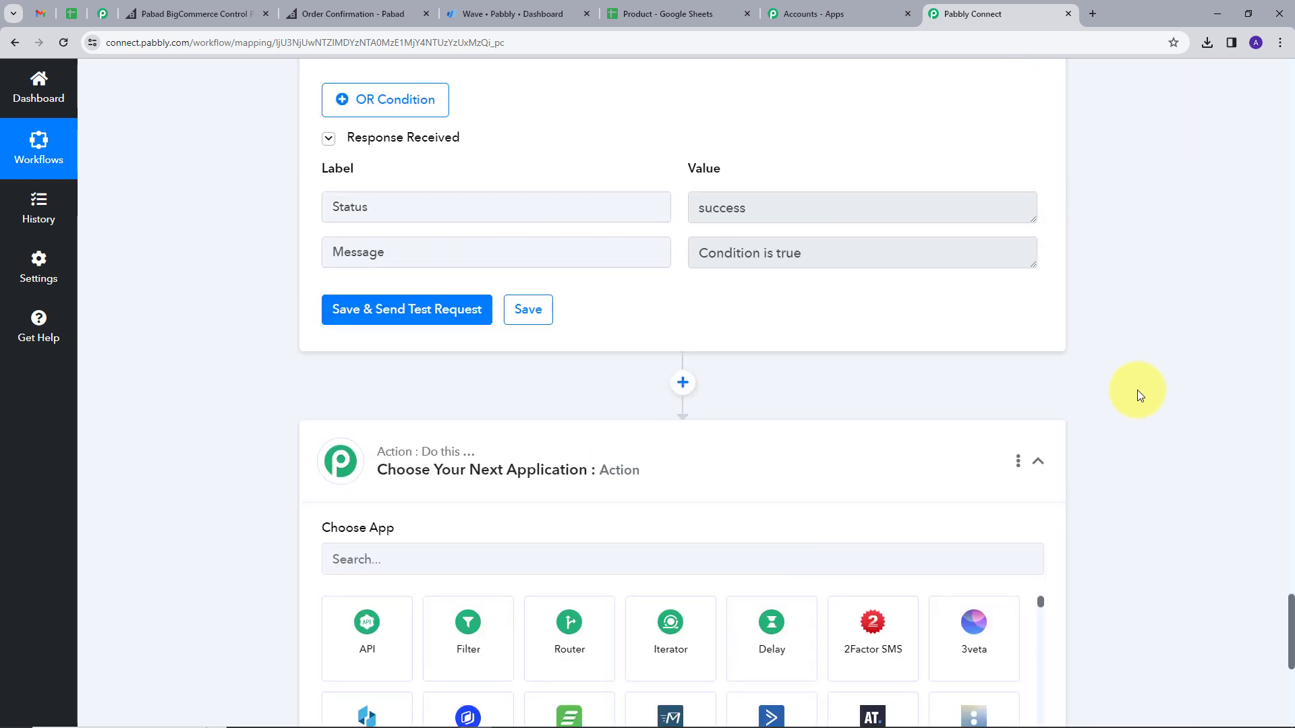
{"action": "scroll", "coordinate": [1137, 389], "scroll_direction": "down", "scroll_amount": 5}
Step: Set the new step to Date/Time Formatter with the Format Date Only action and connect it
{"action": "left_click", "coordinate": [493, 215]}
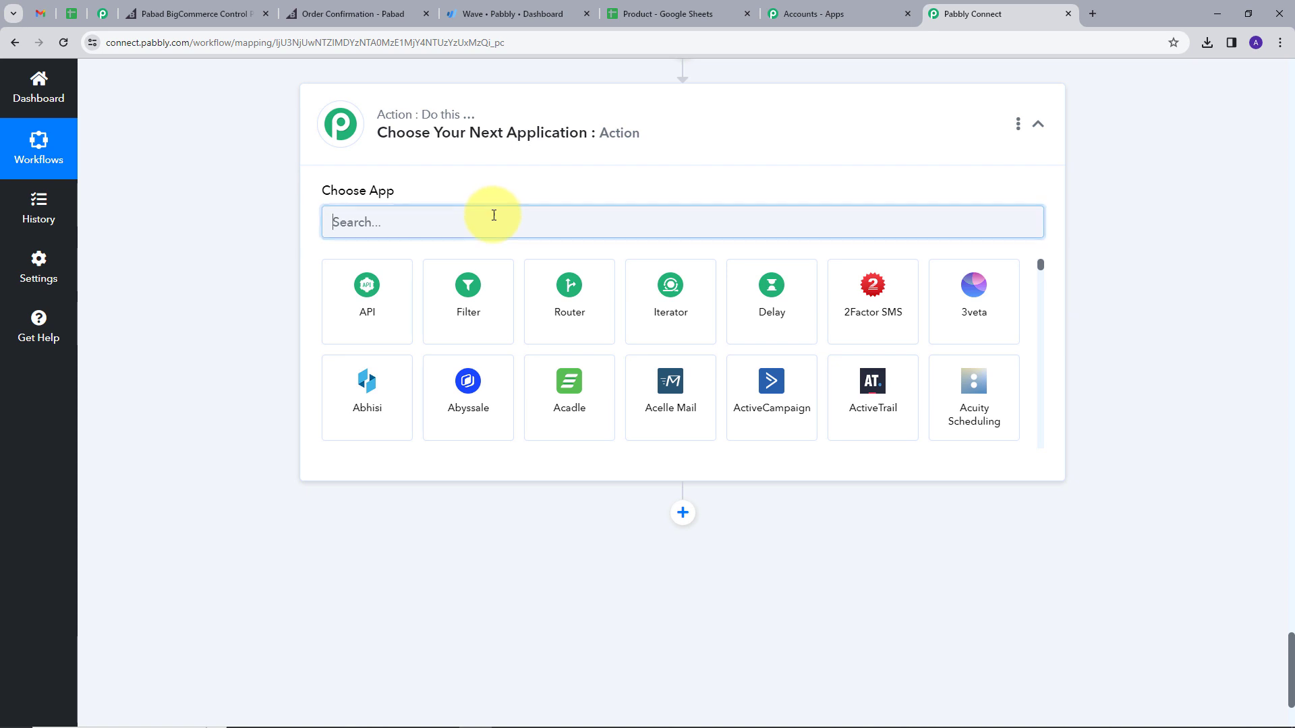
{"action": "type", "text": "date"}
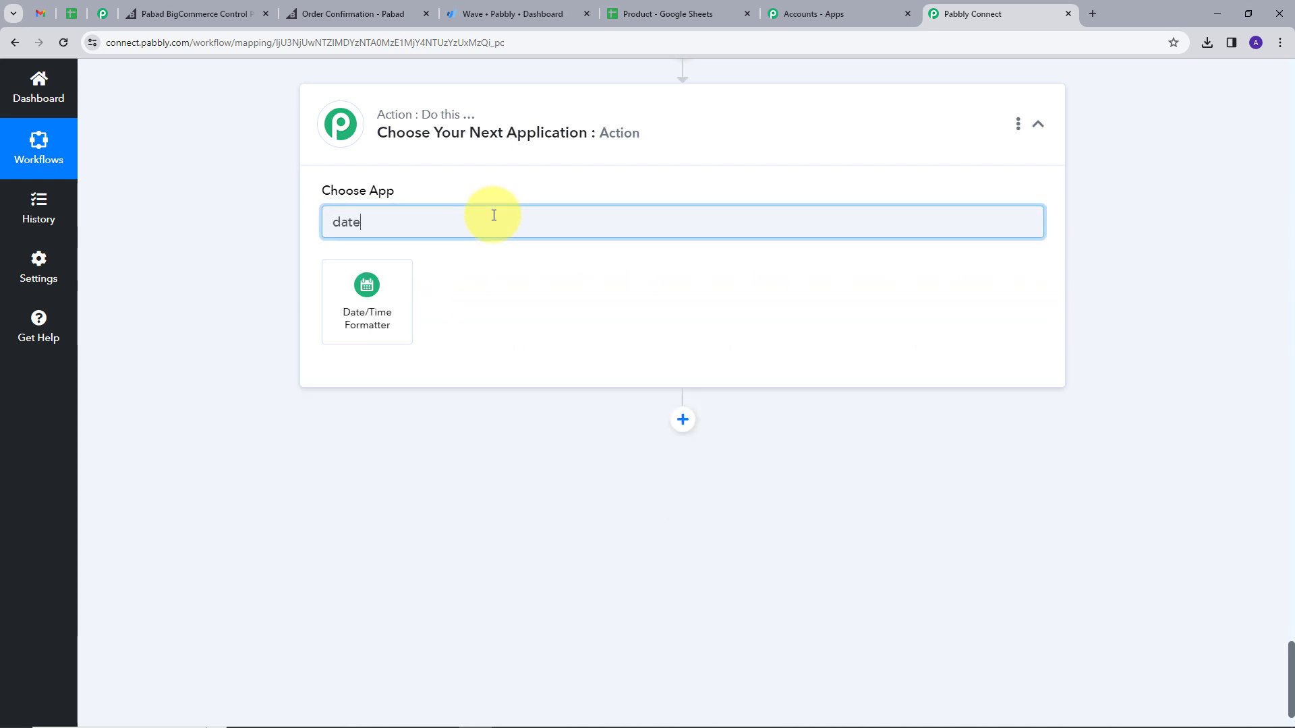
{"action": "left_click", "coordinate": [405, 297]}
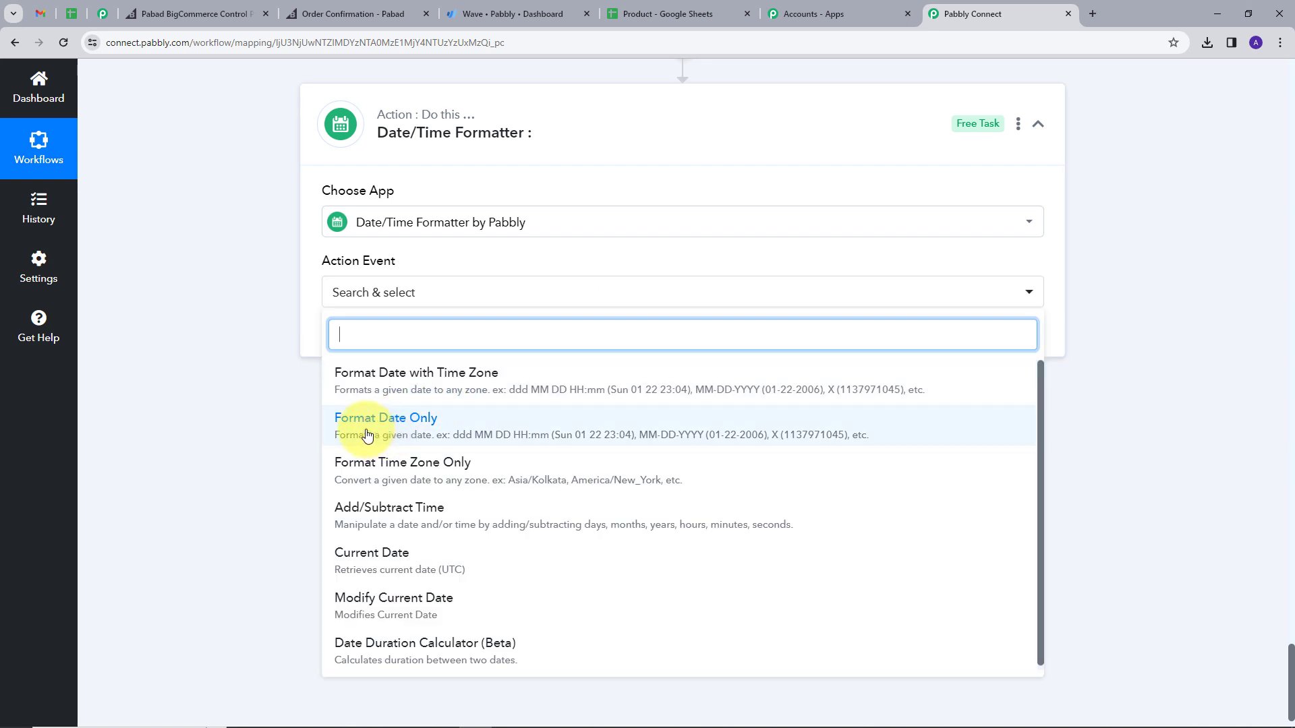
{"action": "left_click", "coordinate": [437, 428]}
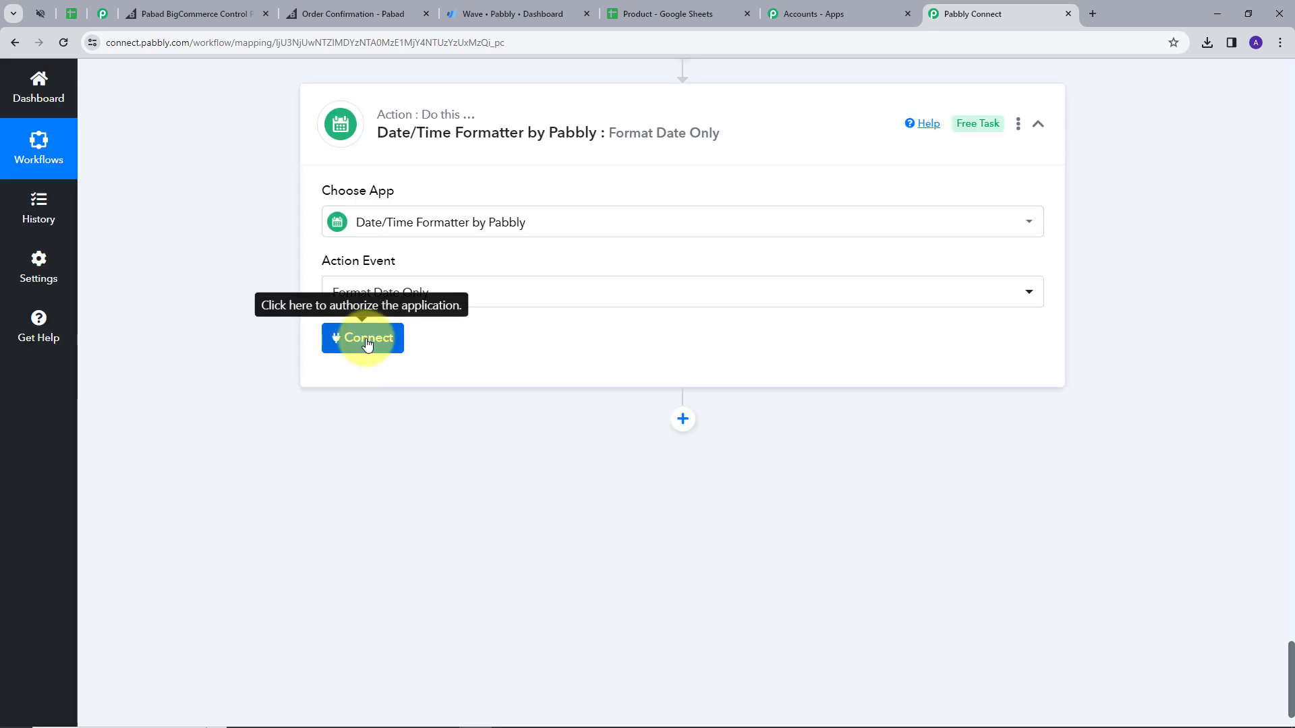
{"action": "left_click", "coordinate": [399, 341]}
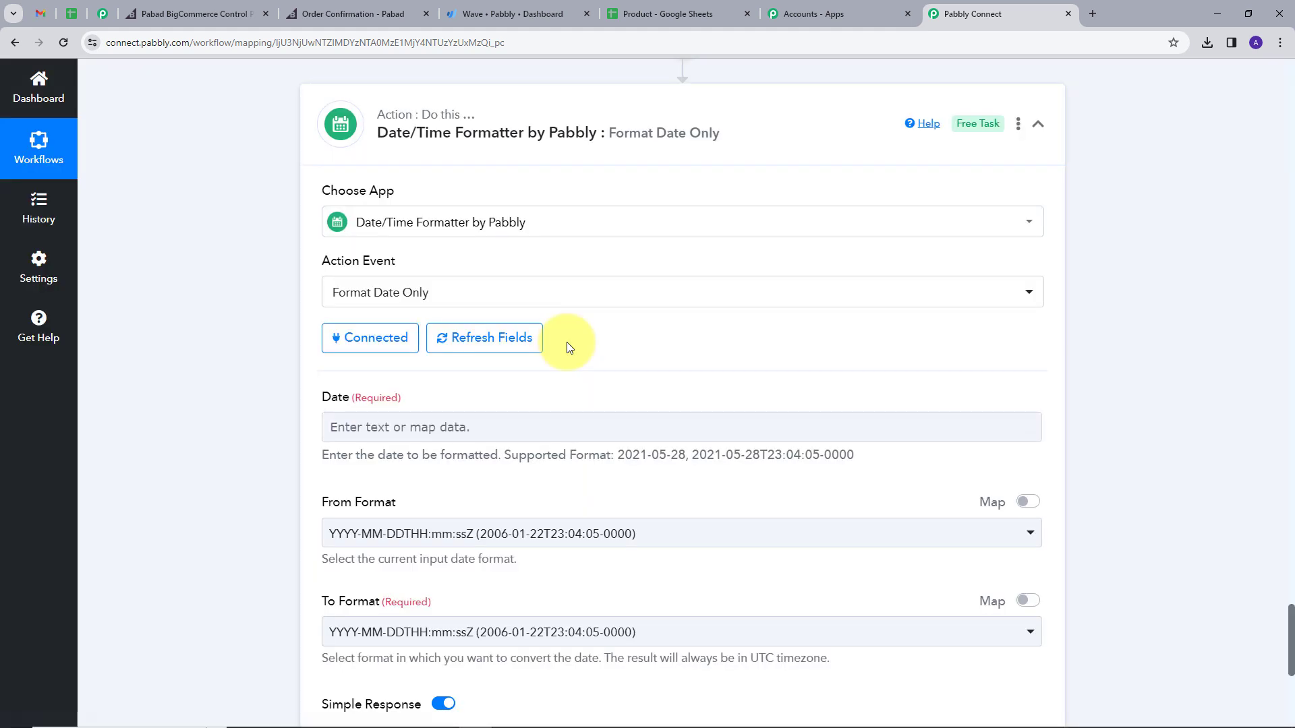
Step: Map step 2's Date Created from Get Order By Id into the Date field
{"action": "scroll", "coordinate": [471, 294], "scroll_direction": "down", "scroll_amount": 2}
{"action": "left_click", "coordinate": [471, 294]}
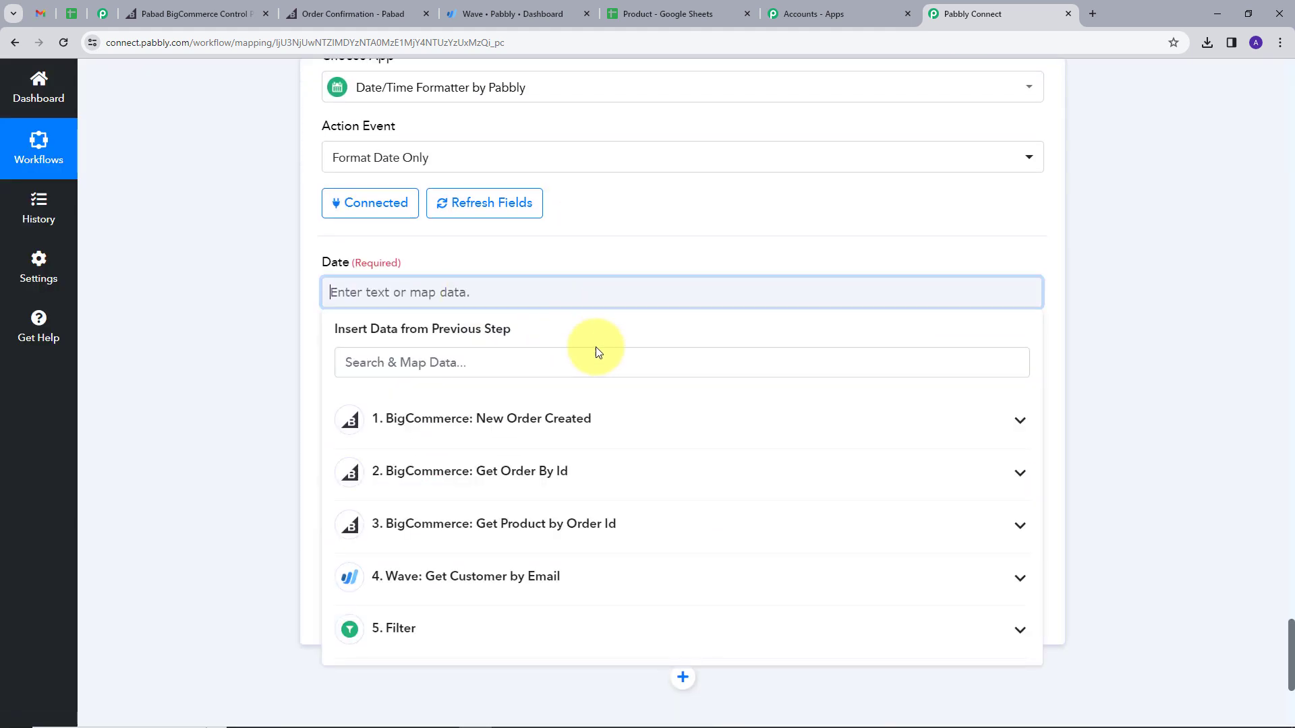
{"action": "left_click", "coordinate": [538, 484]}
{"action": "scroll", "coordinate": [573, 472], "scroll_direction": "down", "scroll_amount": 1}
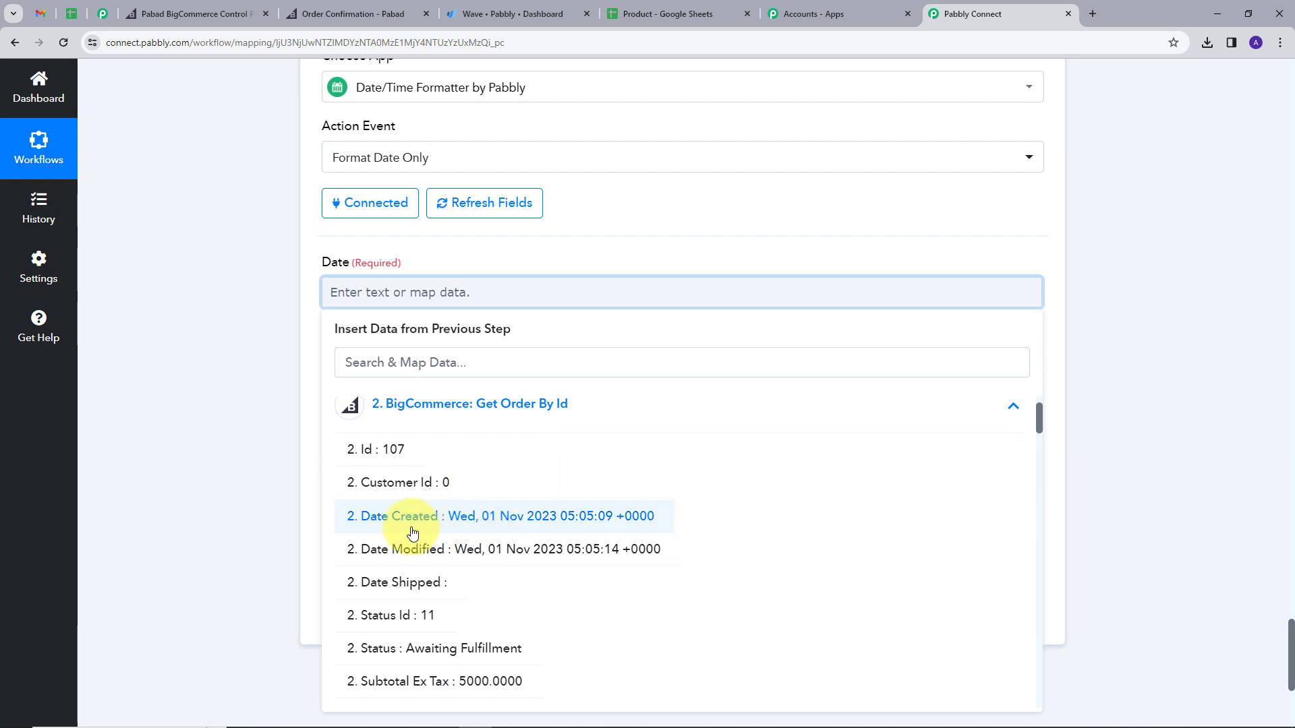
{"action": "left_click", "coordinate": [532, 516]}
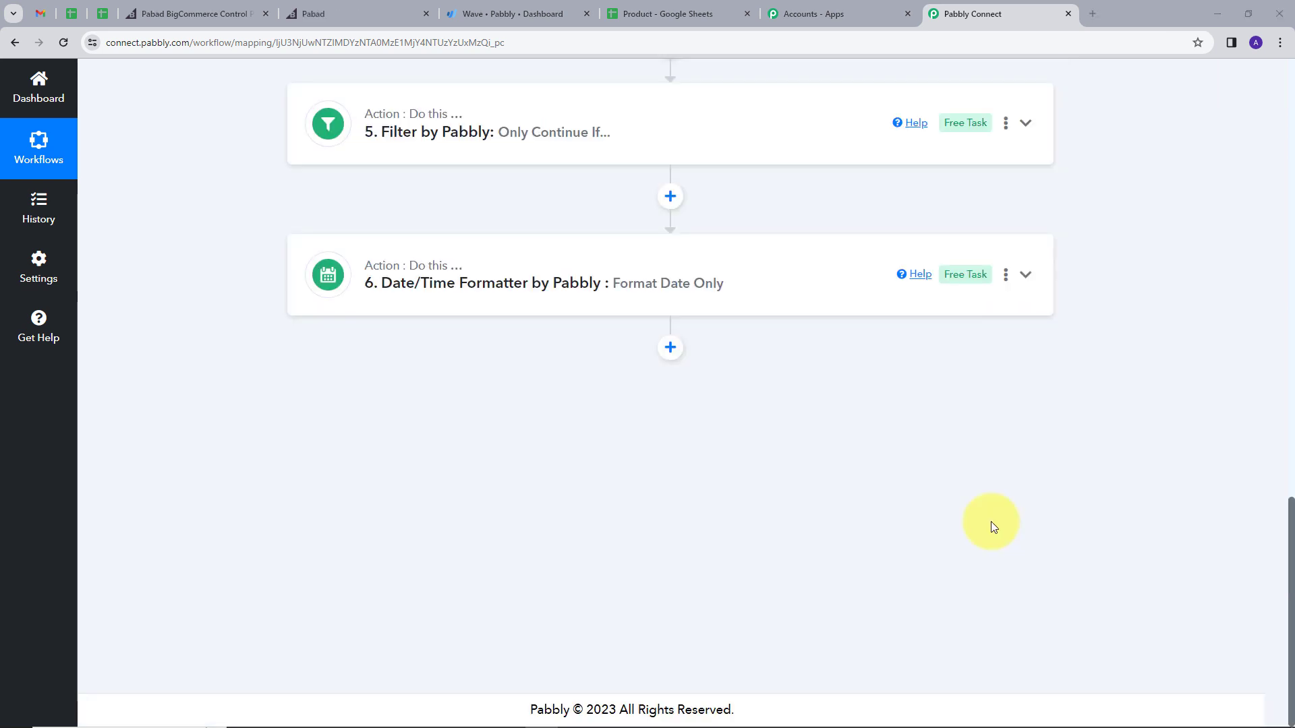
Step: Add a Google Sheets action step with the Lookup Spreadsheet Rows V1 event
{"action": "left_click", "coordinate": [671, 349]}
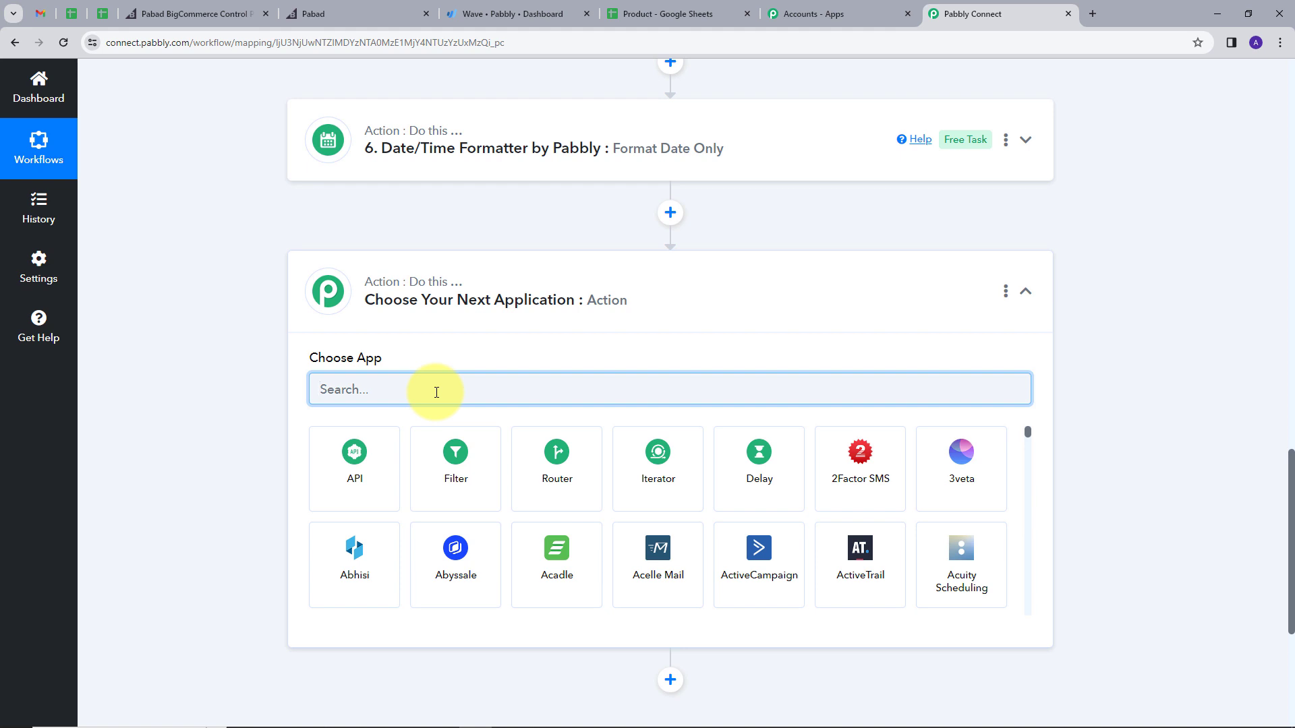
{"action": "type", "text": "googl"}
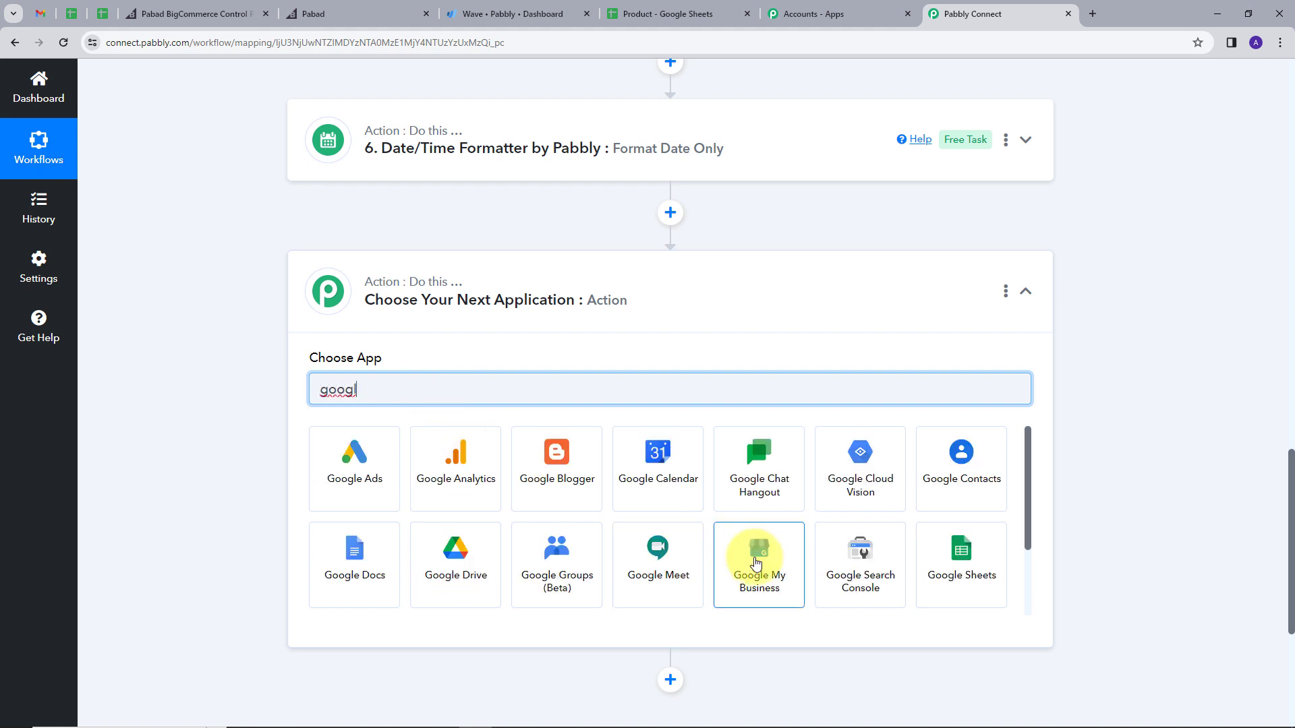
{"action": "left_click", "coordinate": [971, 574]}
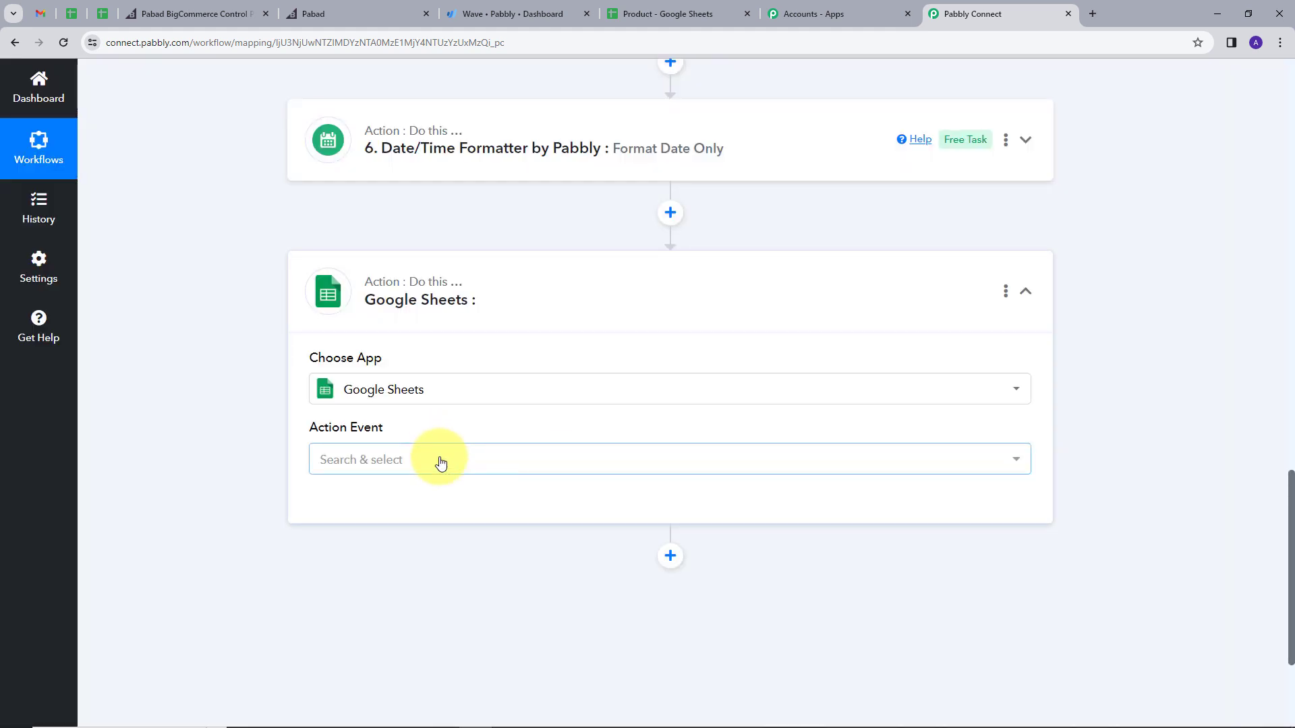
{"action": "left_click", "coordinate": [440, 462]}
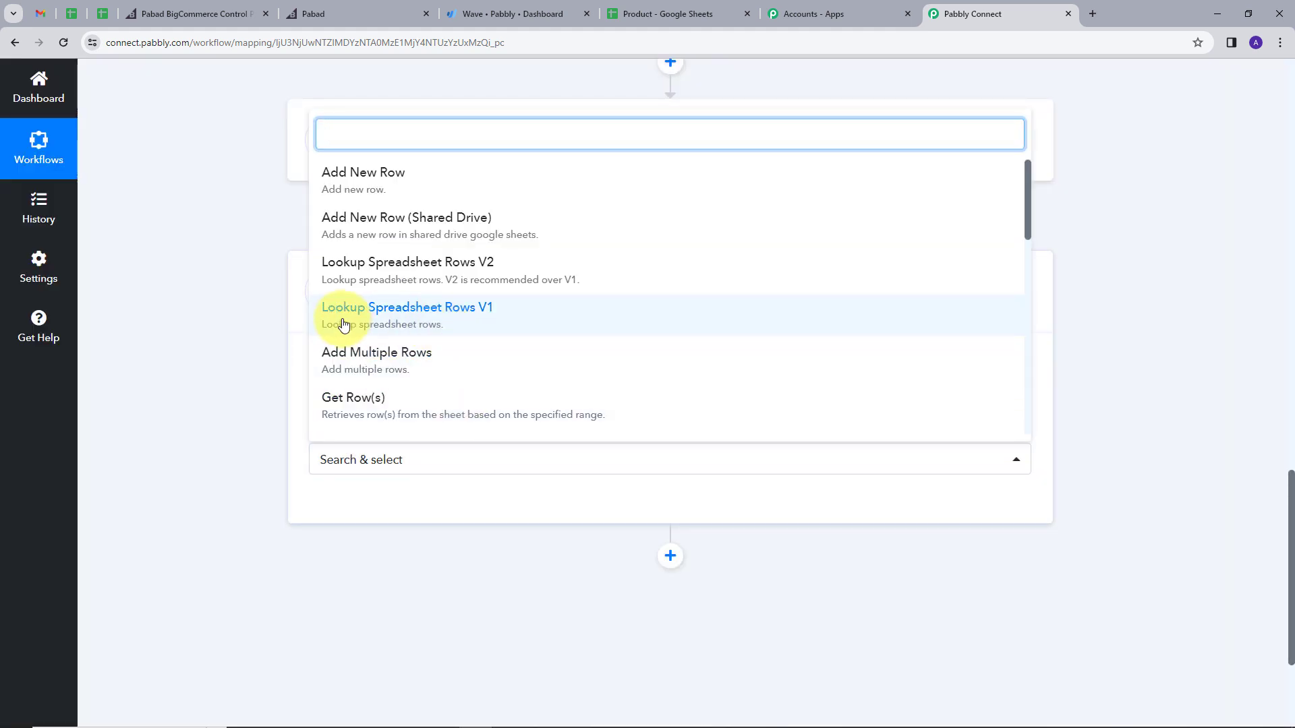
{"action": "left_click", "coordinate": [435, 314]}
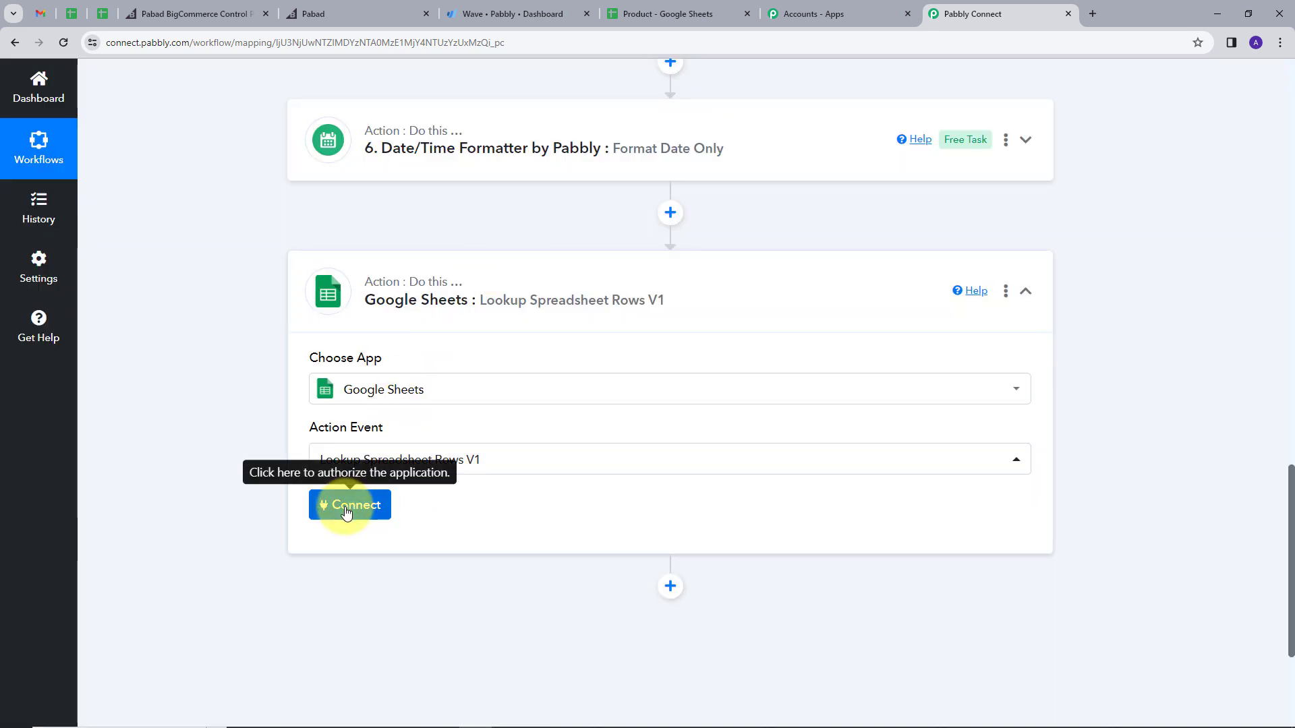
Step: Create a new Google Sheets connection by signing in with Google and approving access
{"action": "left_click", "coordinate": [346, 509]}
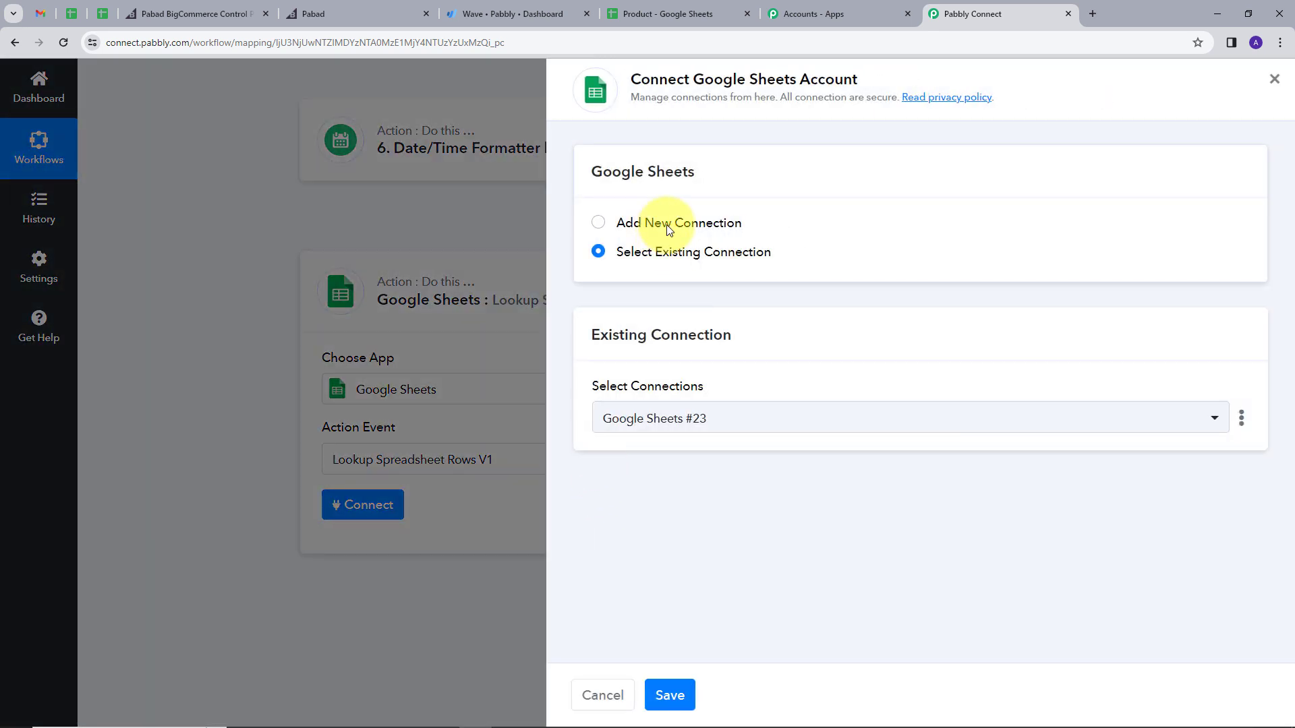
{"action": "left_click", "coordinate": [668, 227]}
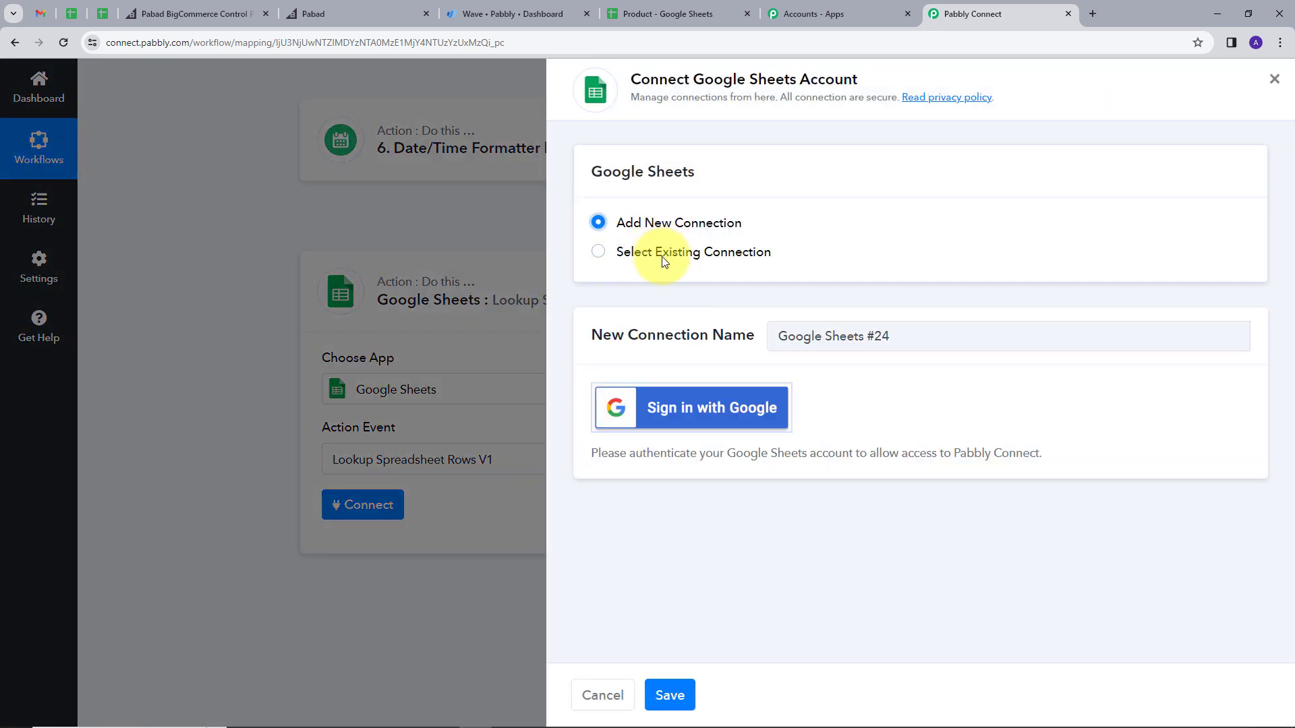
{"action": "left_click", "coordinate": [672, 414]}
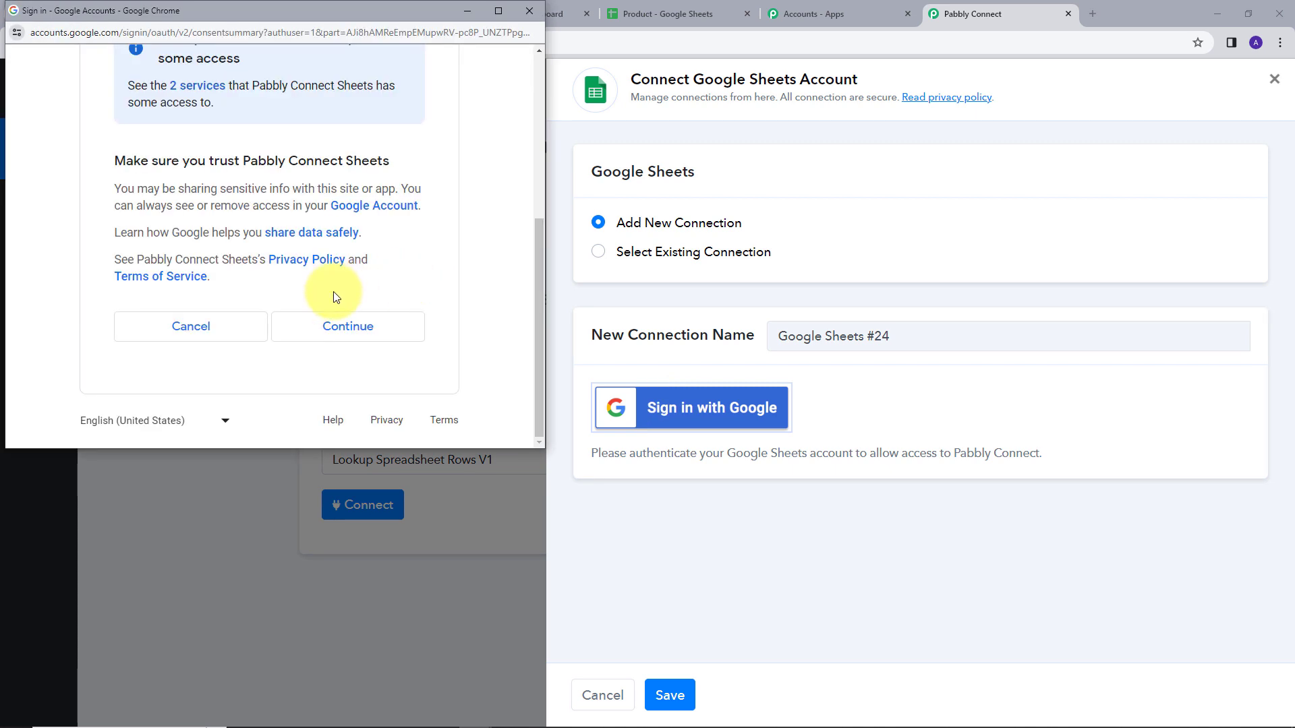
{"action": "left_click", "coordinate": [338, 331]}
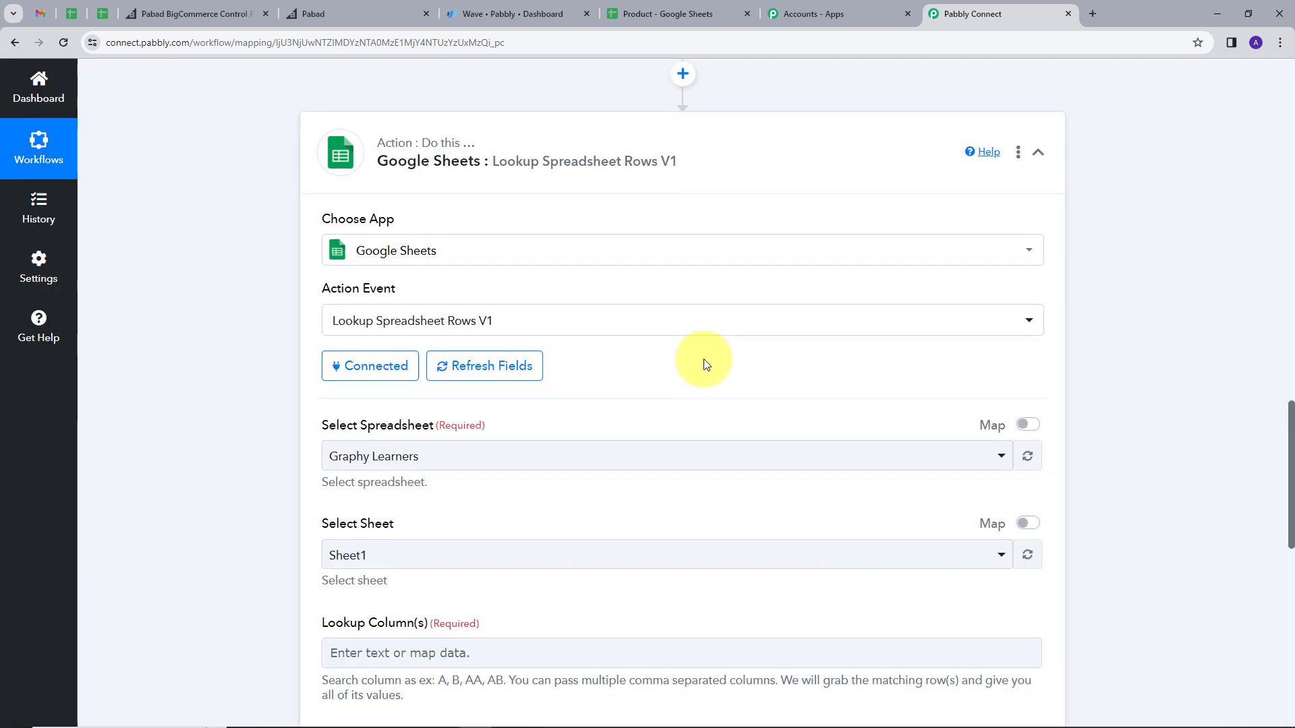
Step: Check the Product sheet's data, then select the Product spreadsheet for the lookup
{"action": "scroll", "coordinate": [702, 359], "scroll_direction": "down", "scroll_amount": 2}
{"action": "left_click", "coordinate": [683, 14]}
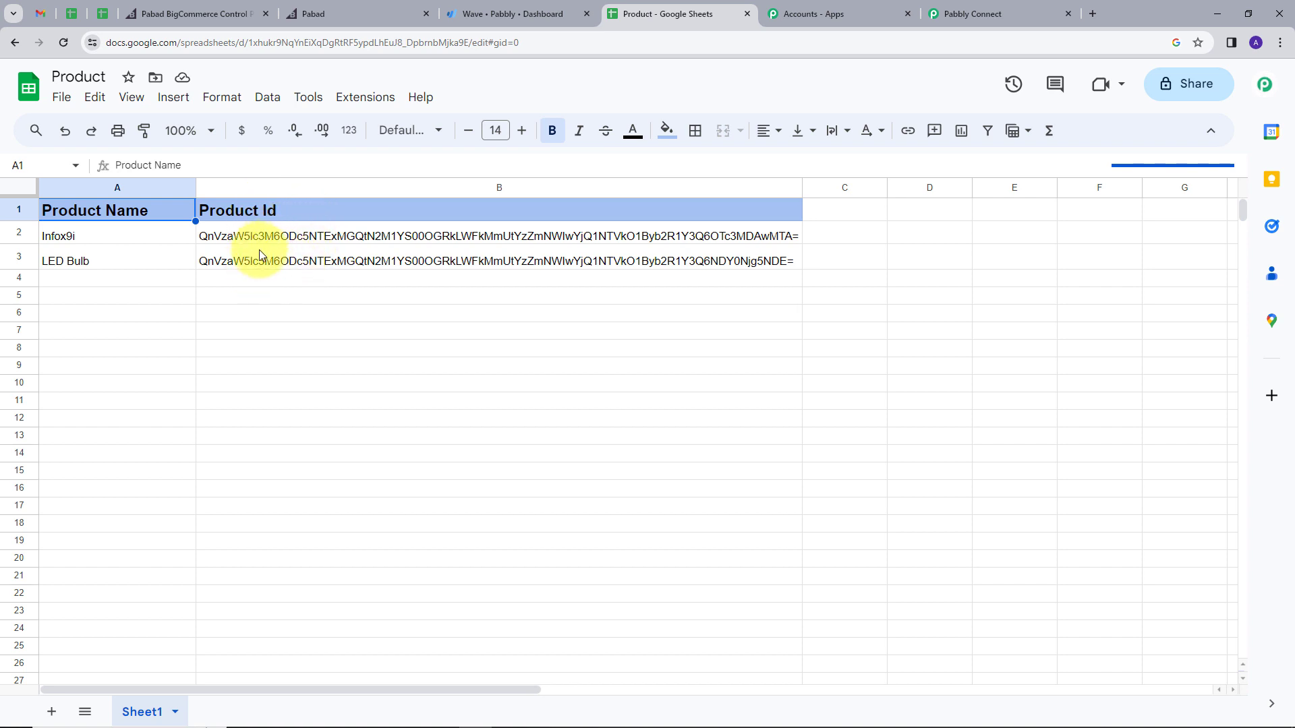
{"action": "left_click", "coordinate": [989, 15]}
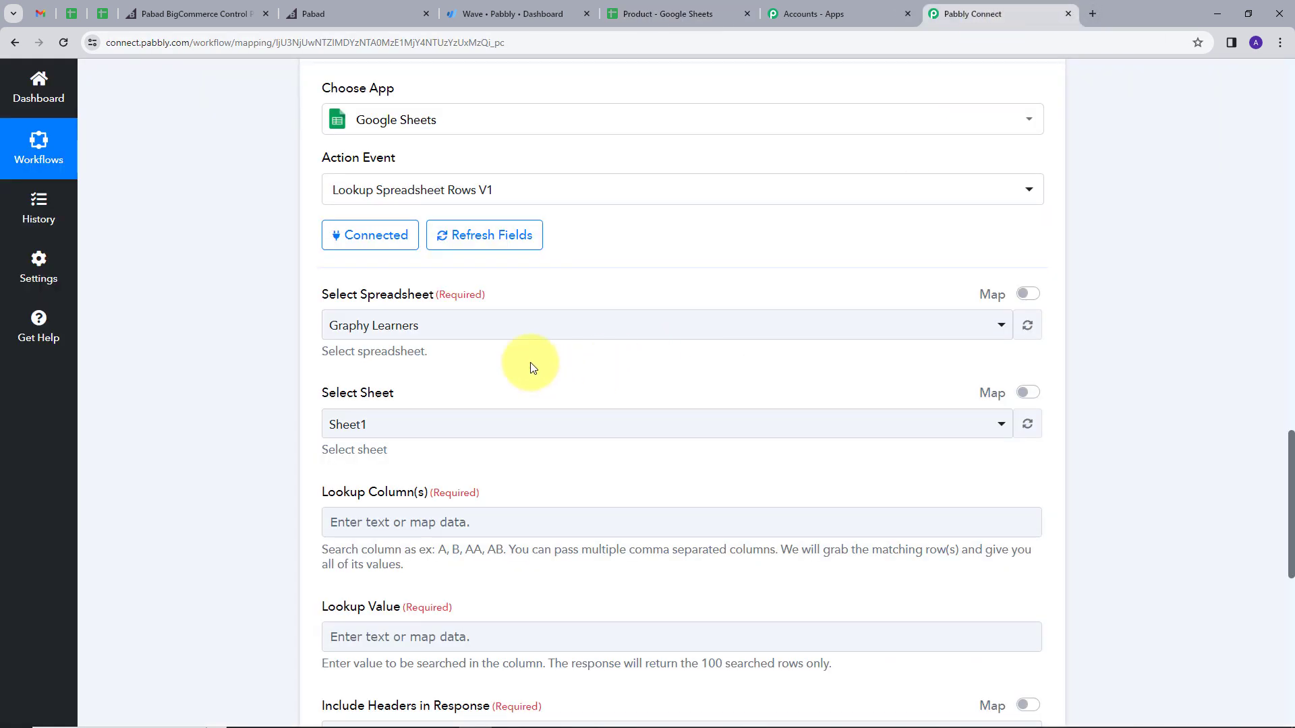
{"action": "left_click", "coordinate": [443, 327]}
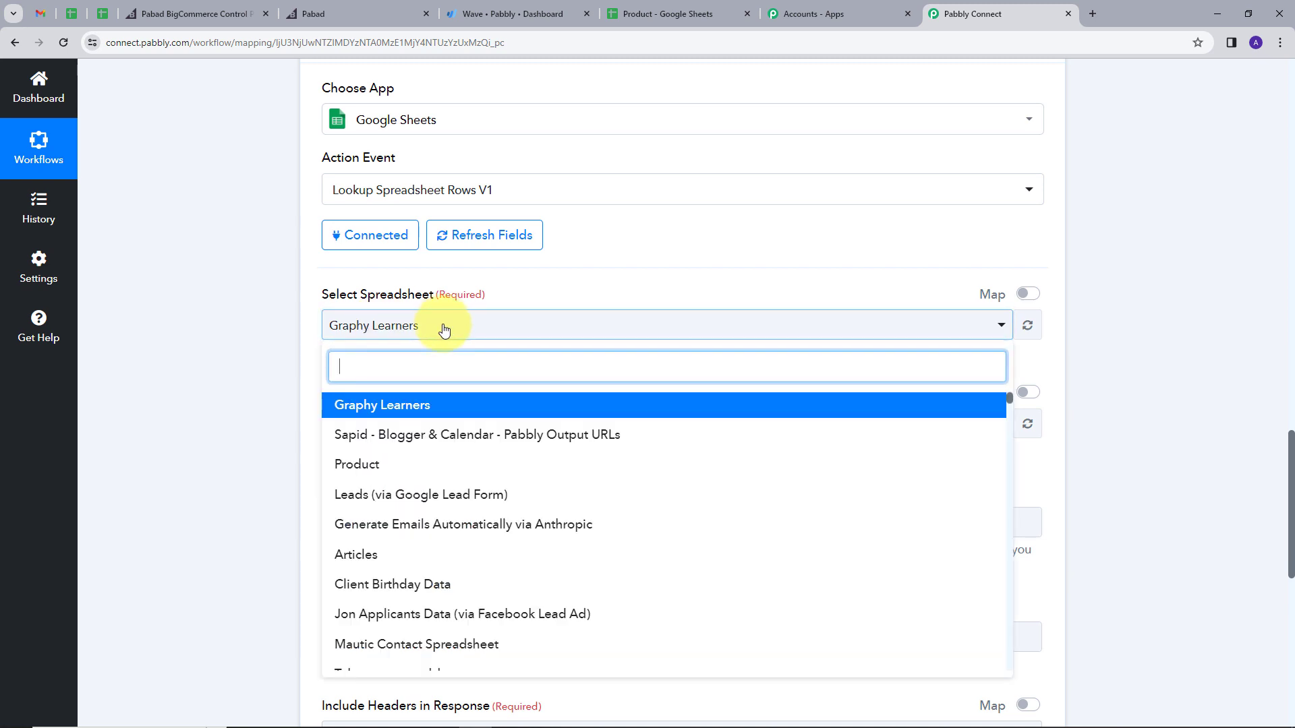
{"action": "left_click", "coordinate": [361, 460]}
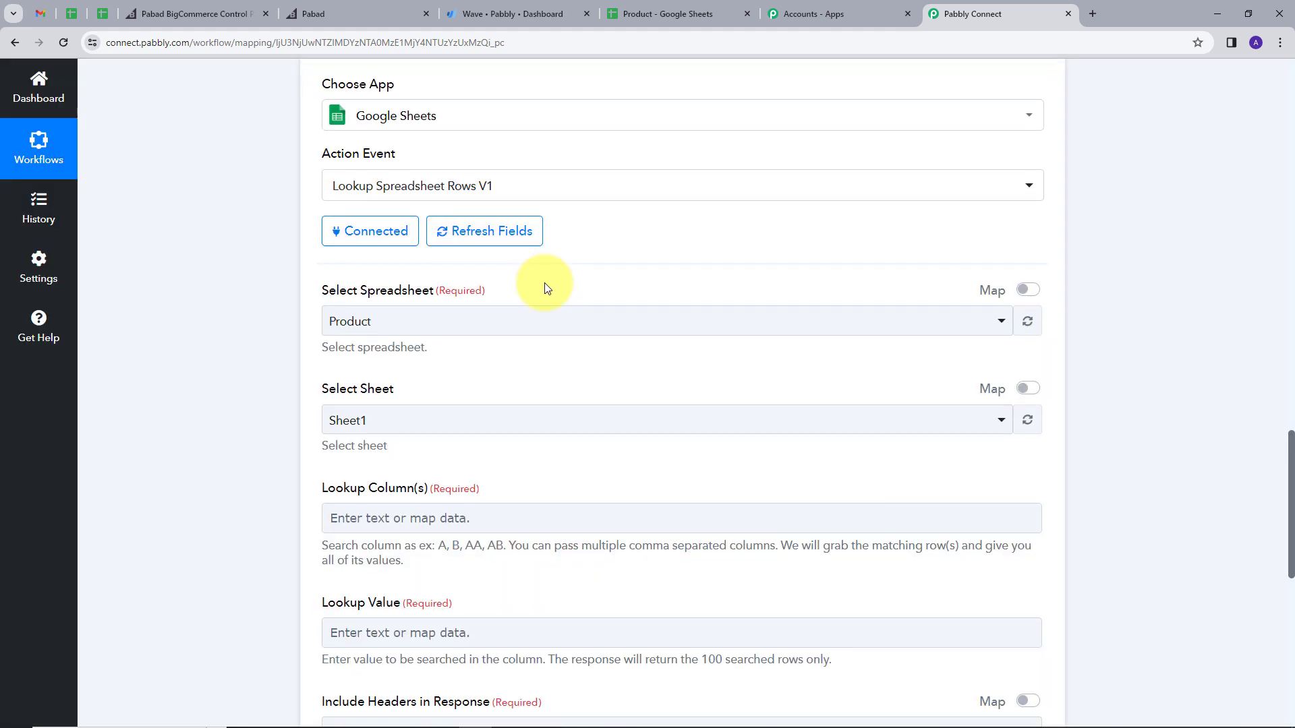
Step: Set the Lookup Column(s) to column A
{"action": "scroll", "coordinate": [544, 284], "scroll_direction": "down", "scroll_amount": 2}
{"action": "left_click", "coordinate": [370, 376]}
{"action": "scroll", "coordinate": [500, 332], "scroll_direction": "down", "scroll_amount": 1}
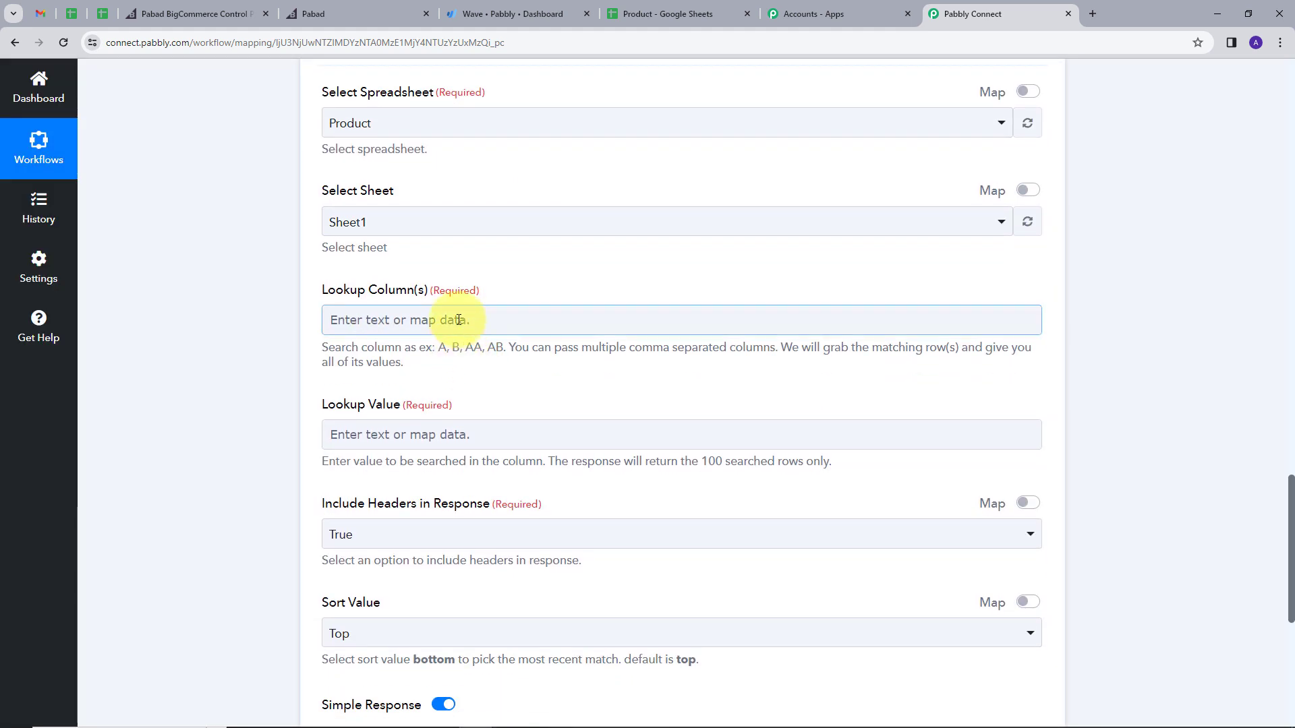
{"action": "left_click", "coordinate": [458, 319]}
{"action": "scroll", "coordinate": [549, 266], "scroll_direction": "down", "scroll_amount": 1}
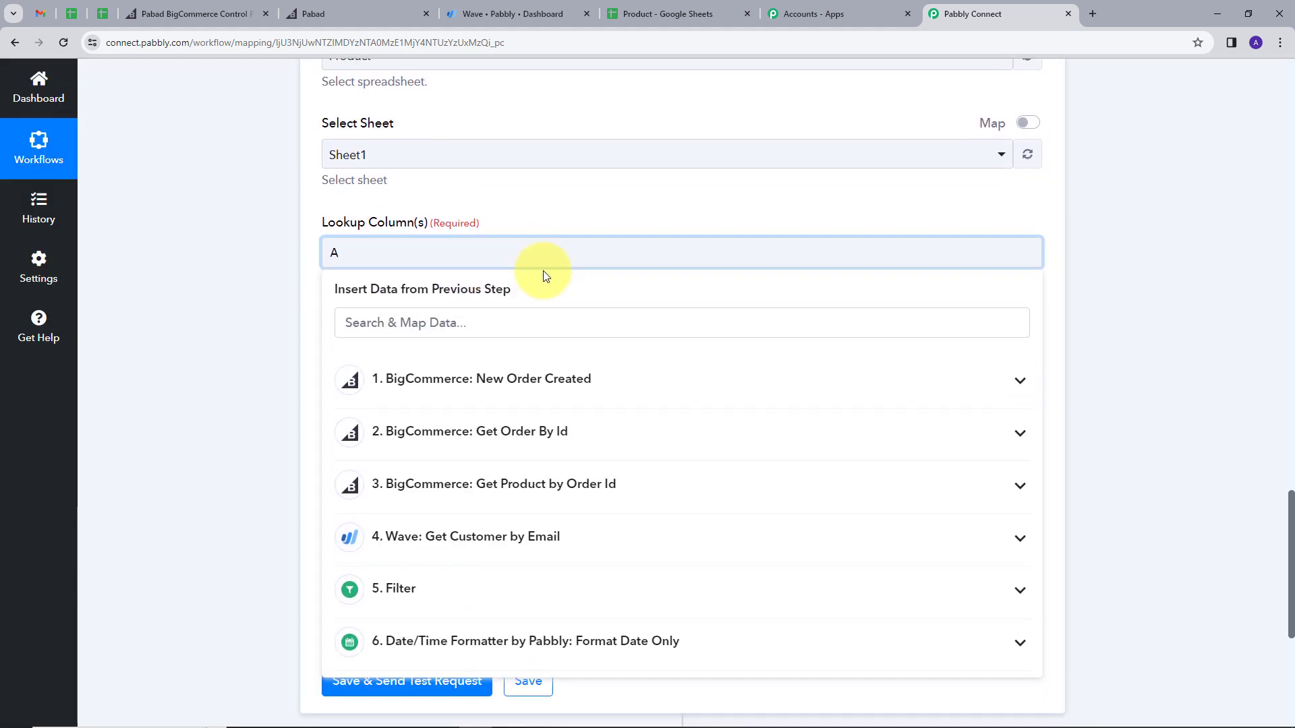
{"action": "left_click", "coordinate": [564, 218]}
{"action": "scroll", "coordinate": [497, 333], "scroll_direction": "down", "scroll_amount": 1}
Step: Map step 3's product Name (3. 0 Name) into the Lookup Value
{"action": "left_click", "coordinate": [378, 300]}
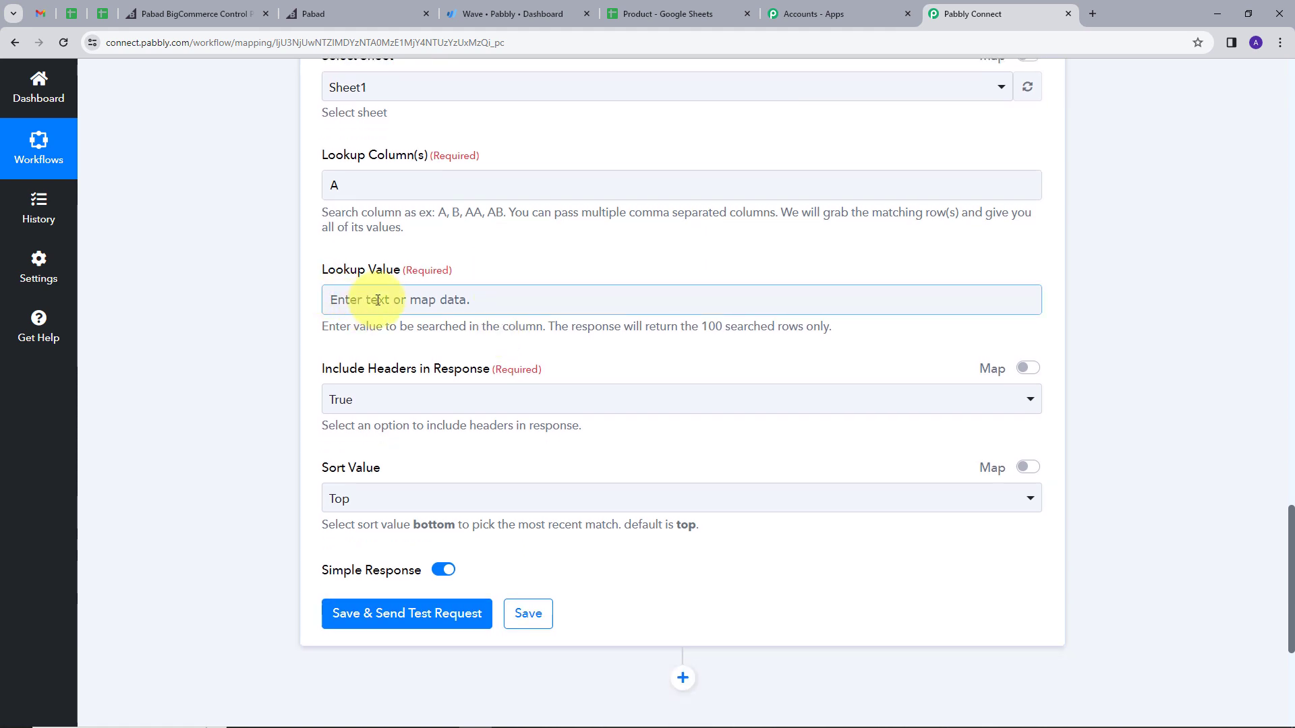
{"action": "scroll", "coordinate": [589, 378], "scroll_direction": "down", "scroll_amount": 1}
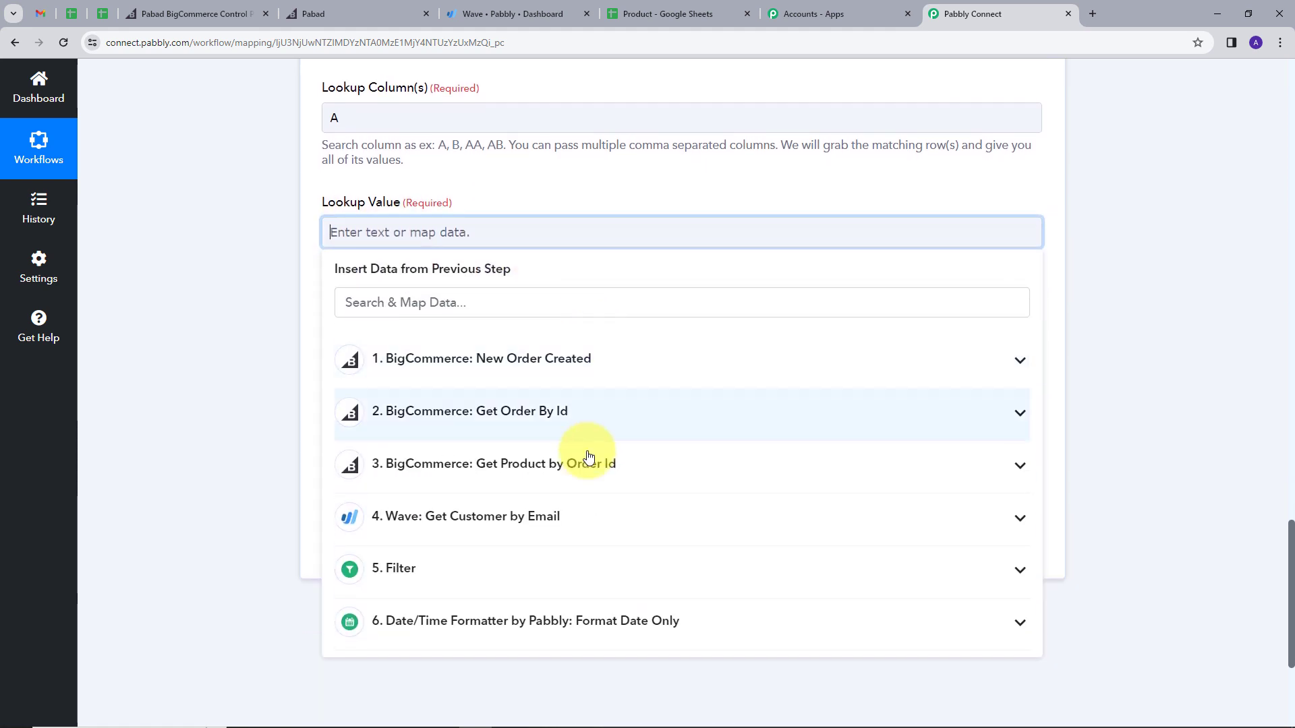
{"action": "left_click", "coordinate": [609, 470]}
{"action": "scroll", "coordinate": [607, 427], "scroll_direction": "down", "scroll_amount": 4}
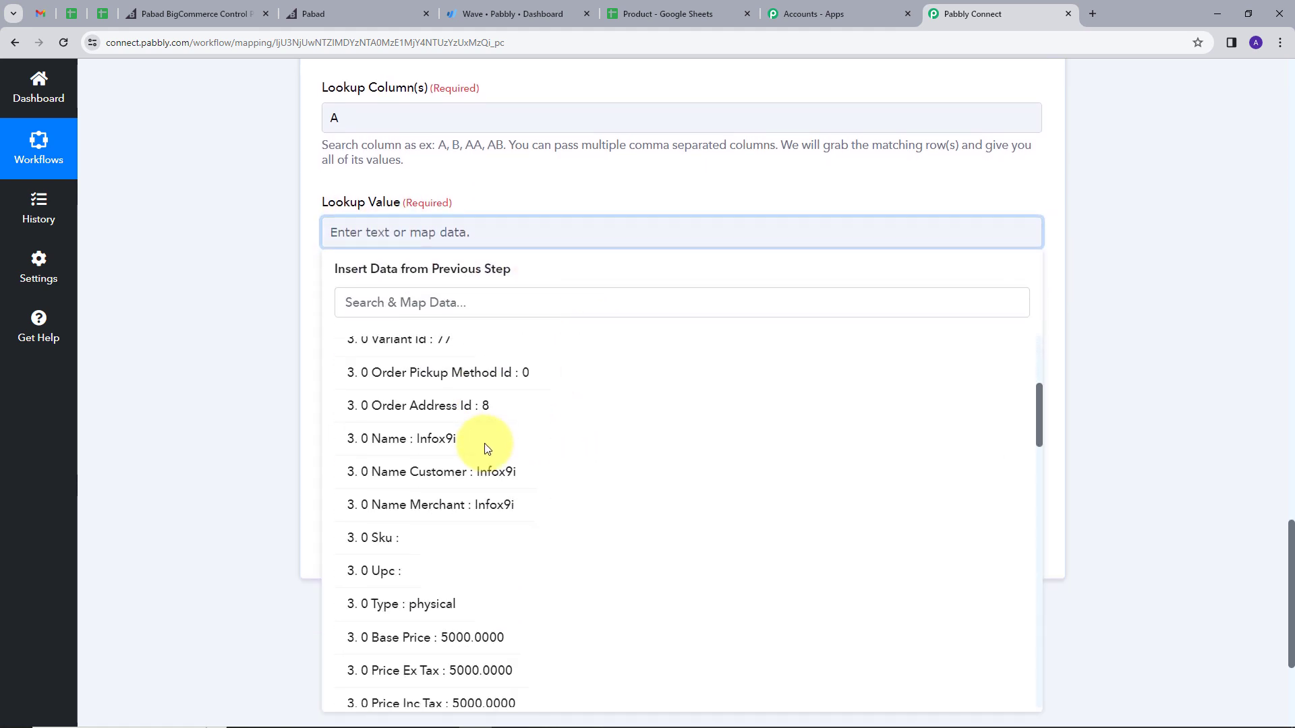
{"action": "left_click", "coordinate": [465, 439]}
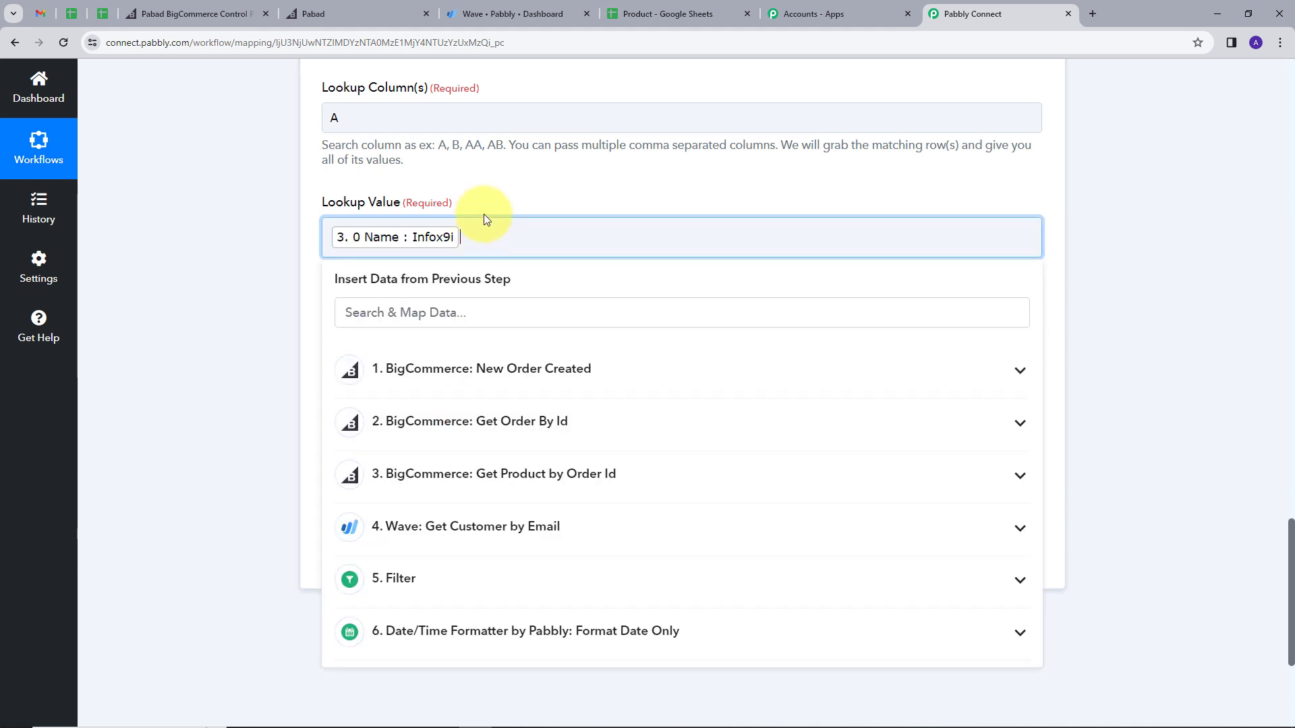
{"action": "scroll", "coordinate": [500, 215], "scroll_direction": "up", "scroll_amount": 1}
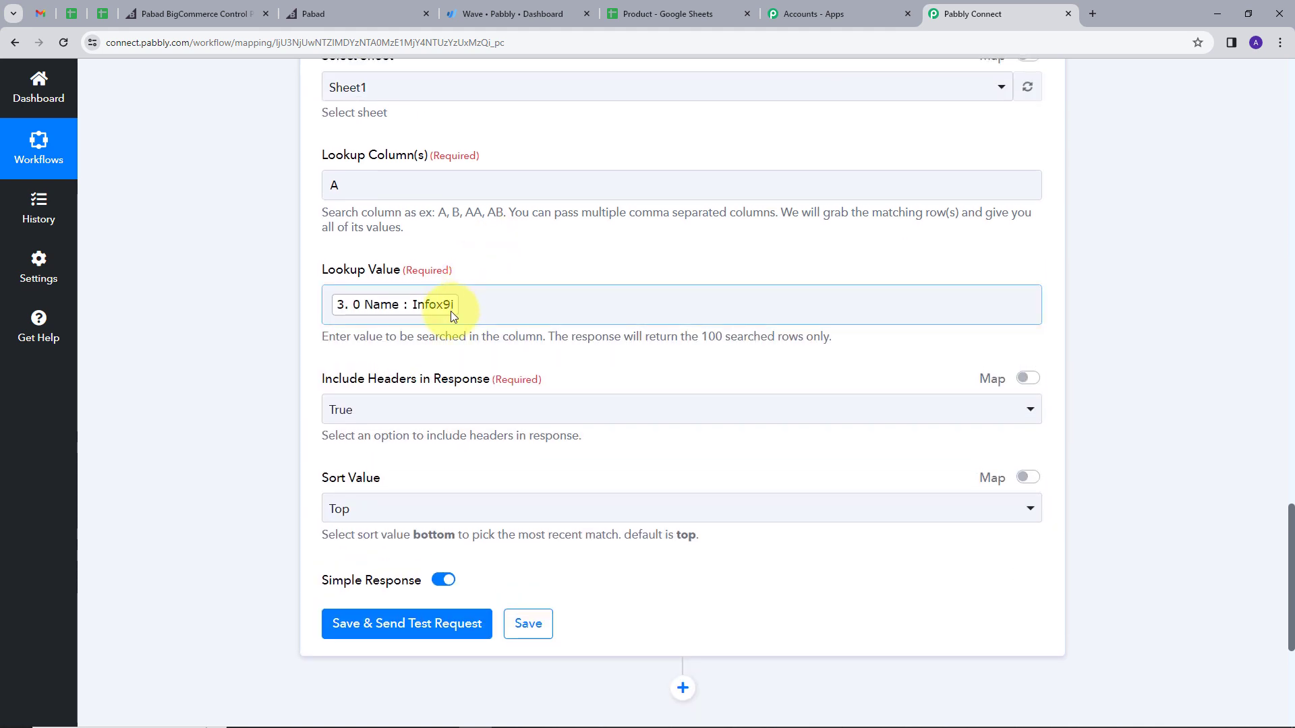
{"action": "left_click", "coordinate": [467, 311]}
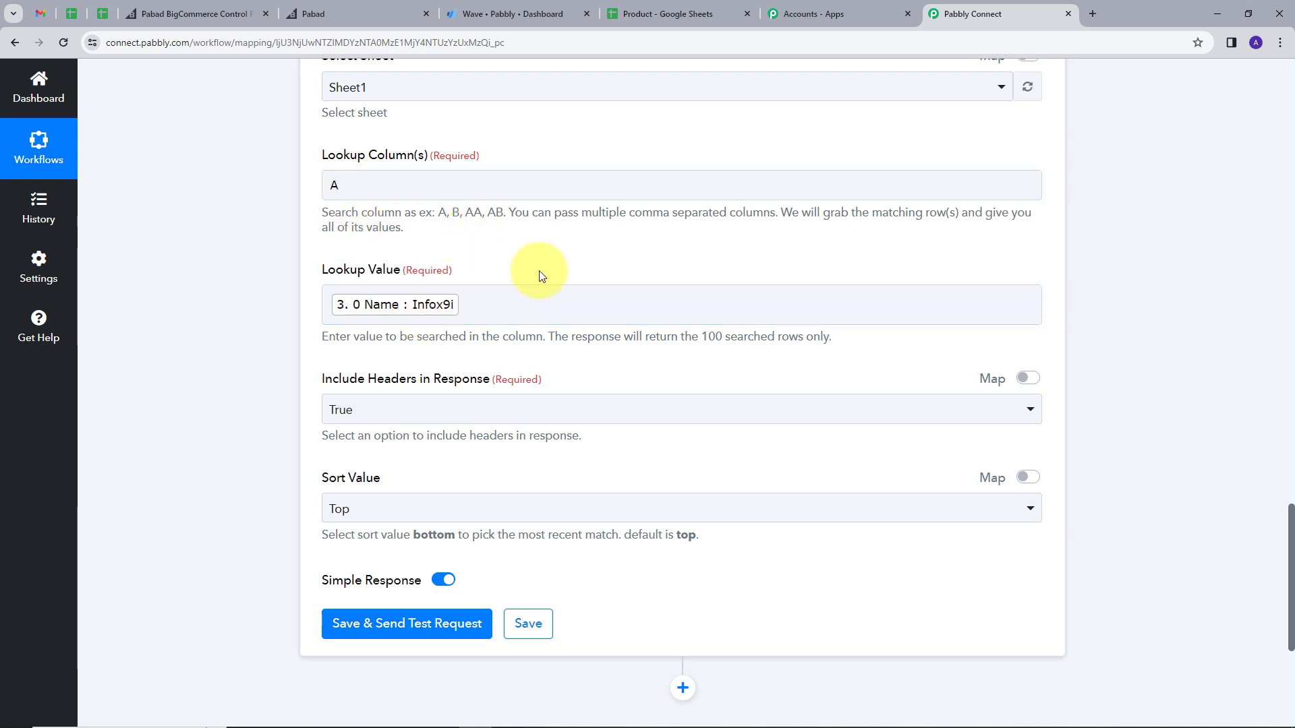
{"action": "scroll", "coordinate": [592, 412], "scroll_direction": "down", "scroll_amount": 1}
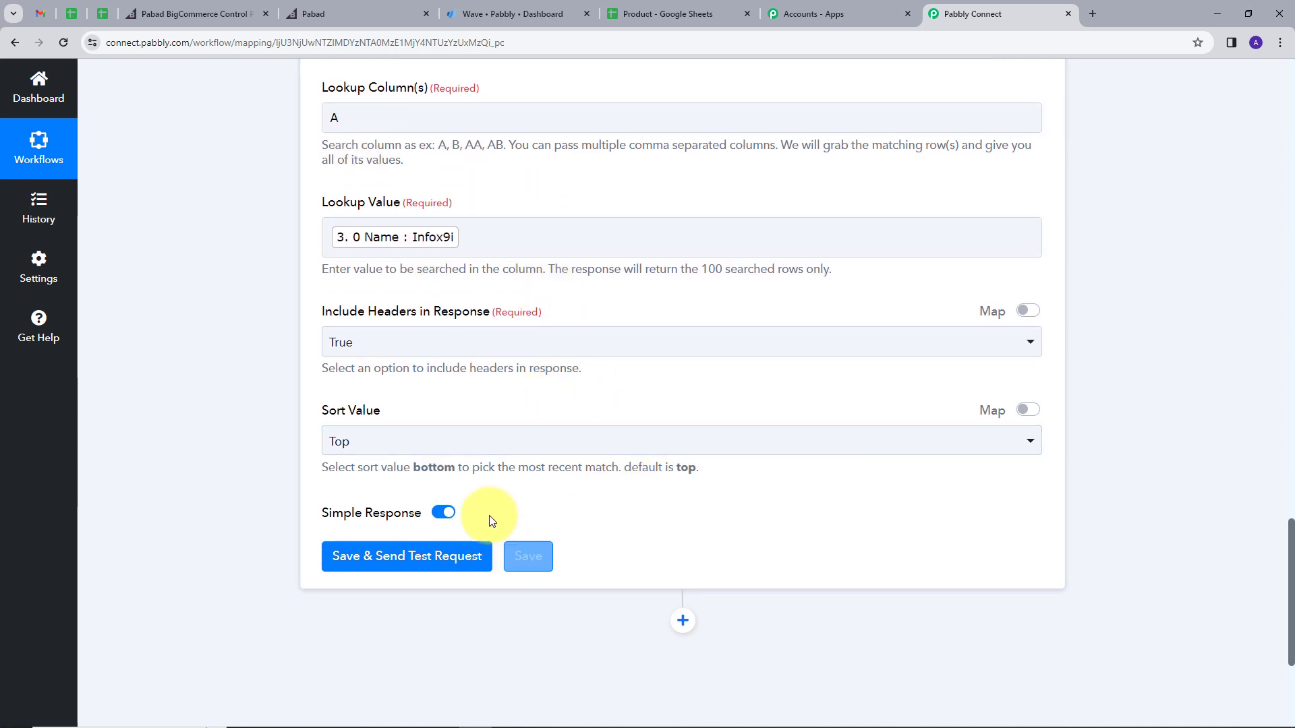
Step: Test the lookup and read the Product Id returned for Infox9i in row 2
{"action": "left_click", "coordinate": [405, 565]}
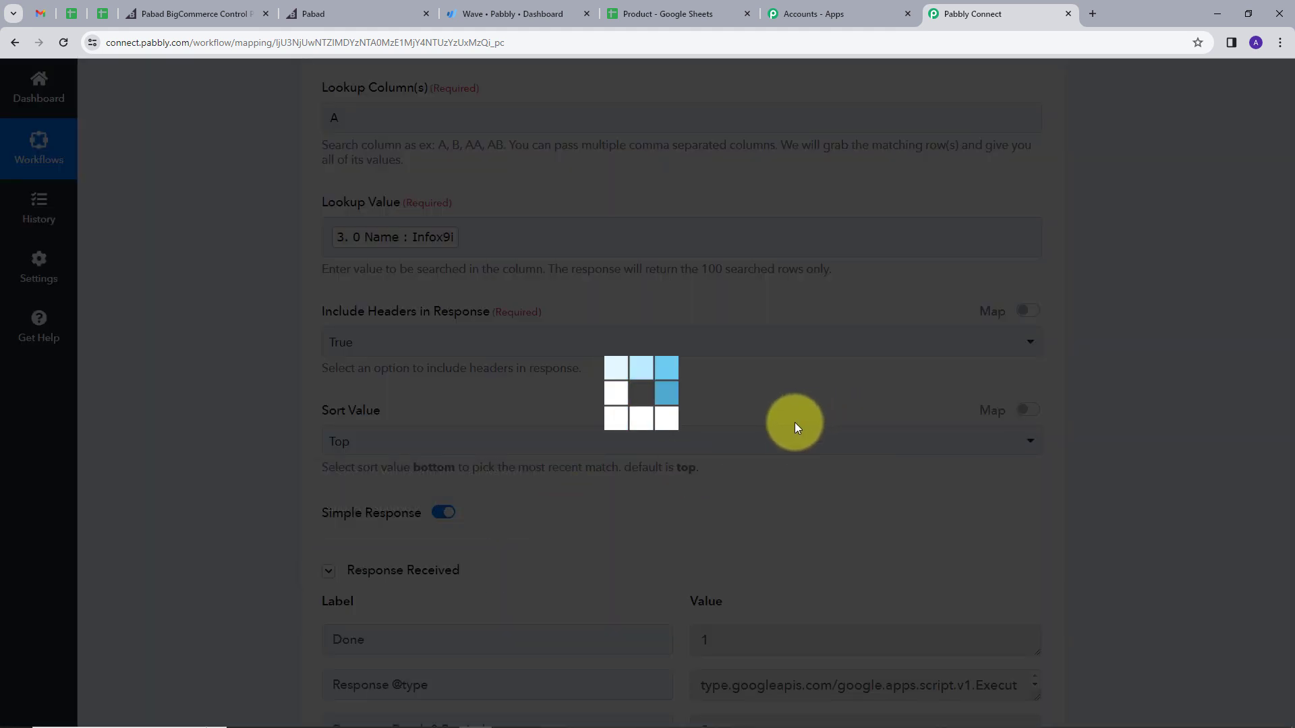
{"action": "scroll", "coordinate": [782, 425], "scroll_direction": "down", "scroll_amount": 4}
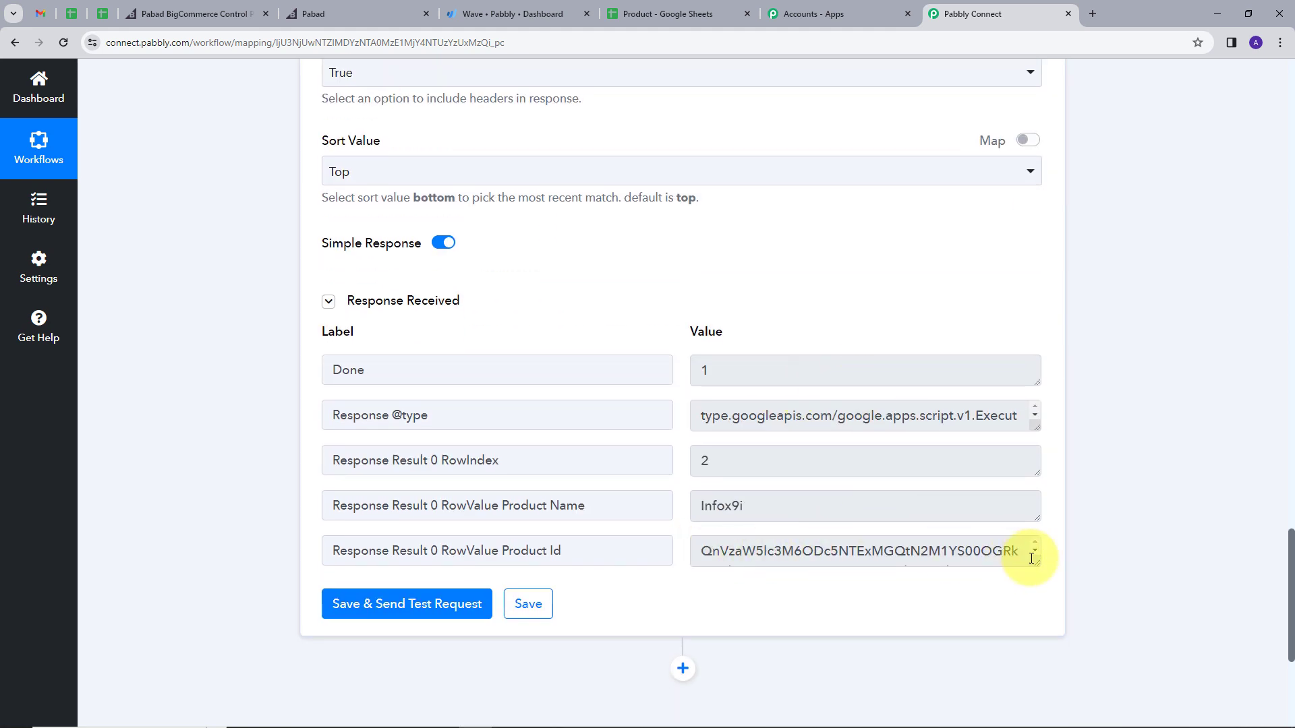
{"action": "left_click_drag", "start_coordinate": [1038, 562], "coordinate": [1037, 610]}
{"action": "left_click_drag", "start_coordinate": [911, 598], "coordinate": [694, 555]}
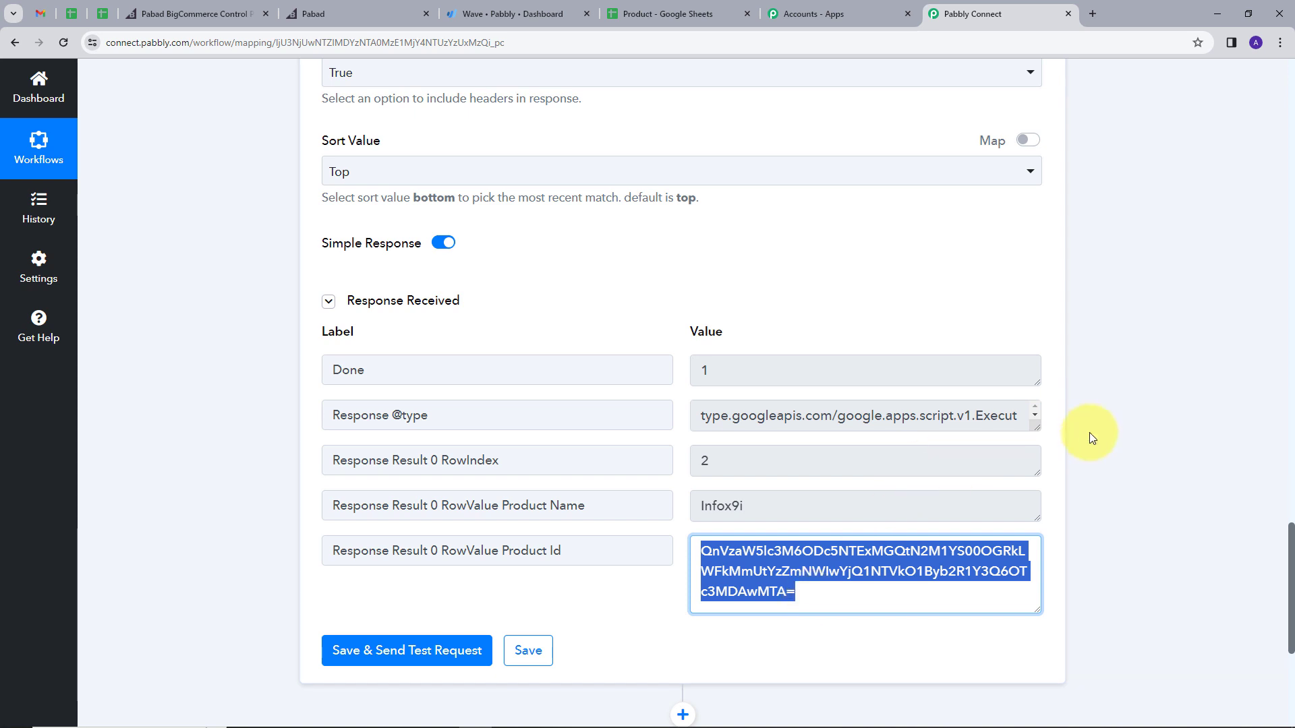
{"action": "scroll", "coordinate": [1092, 439], "scroll_direction": "down", "scroll_amount": 4}
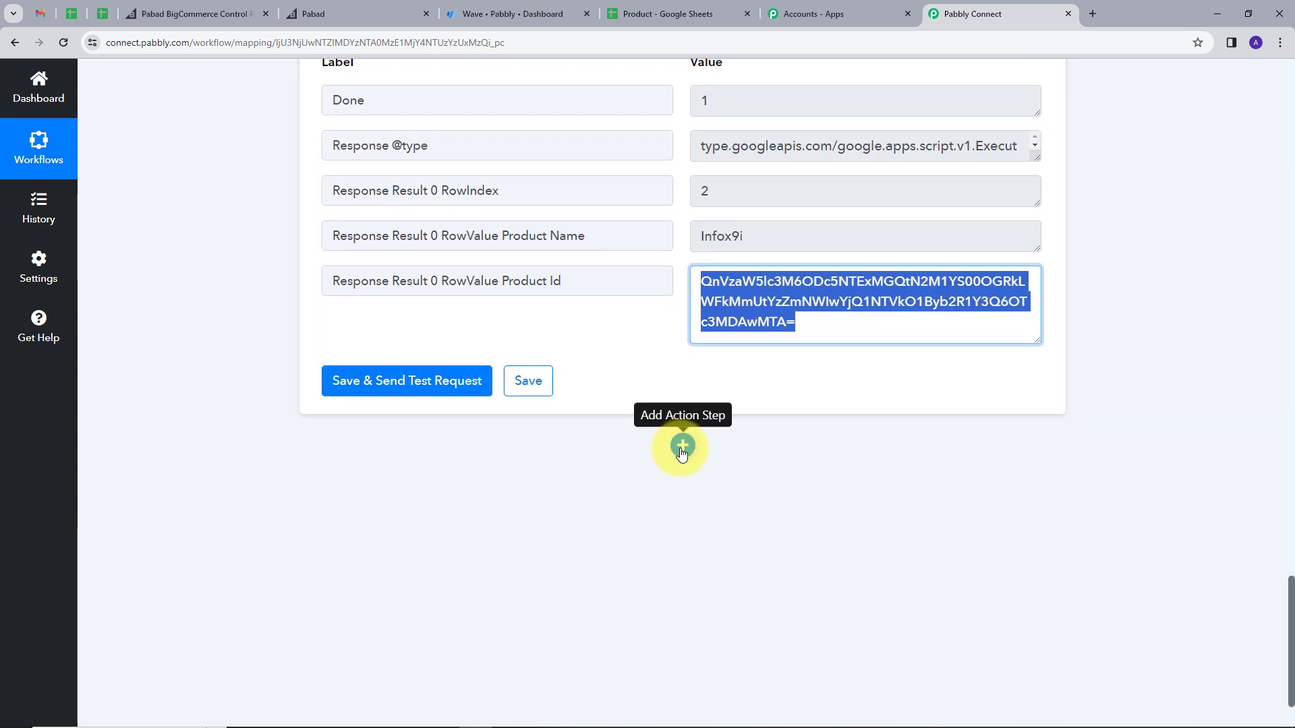
Step: Add a Wave Create Invoice with Basic Details step using the existing Wave #3 connection
{"action": "left_click", "coordinate": [682, 447]}
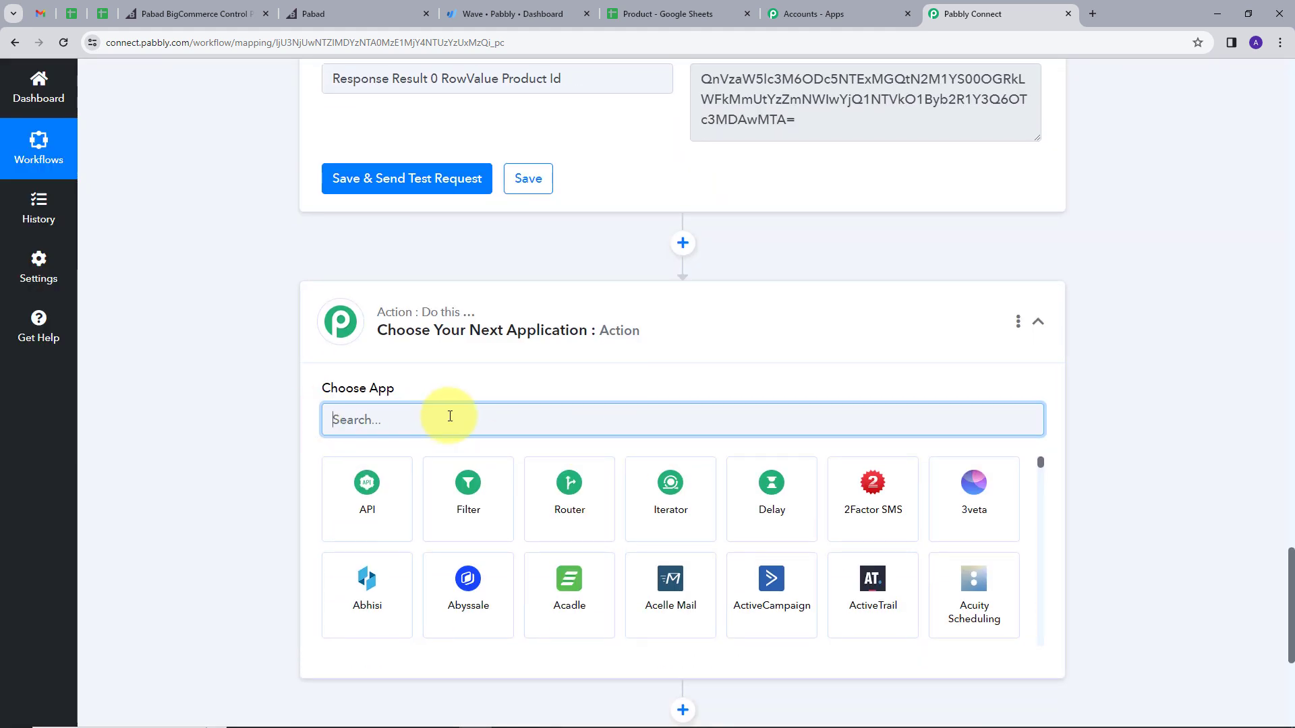
{"action": "type", "text": "wav"}
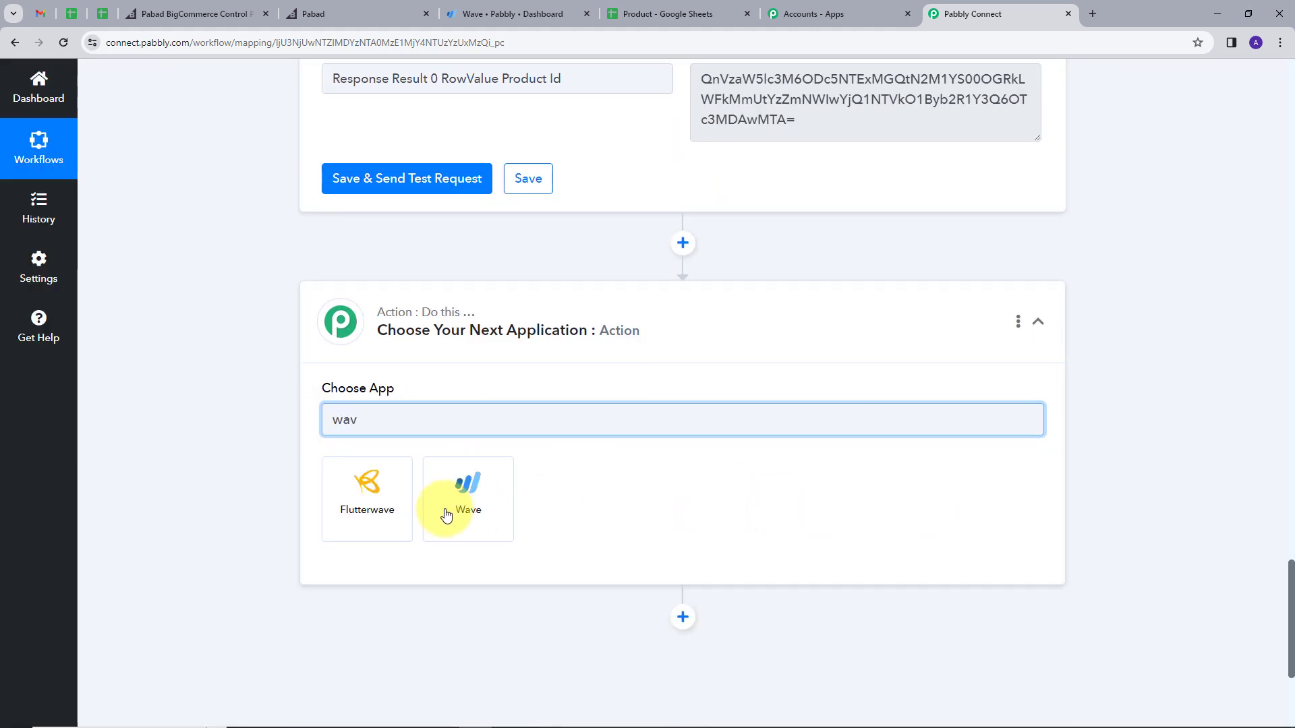
{"action": "left_click", "coordinate": [486, 492]}
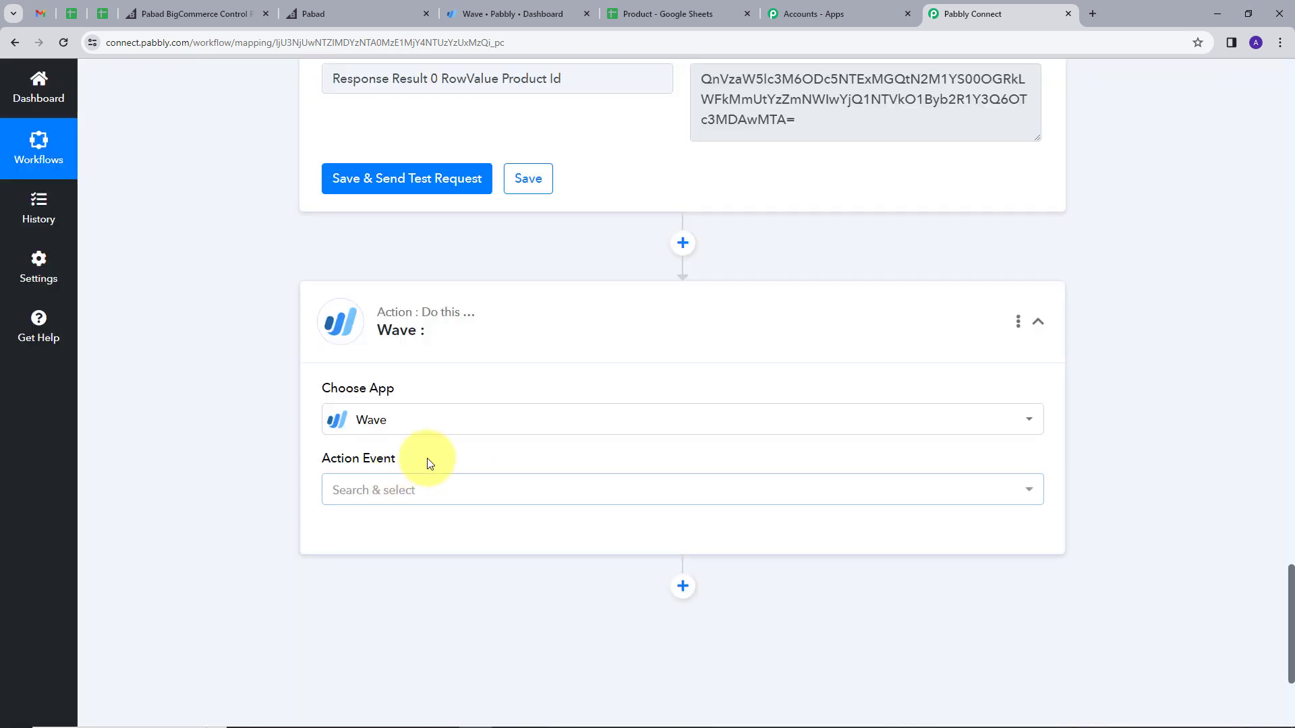
{"action": "left_click", "coordinate": [435, 486]}
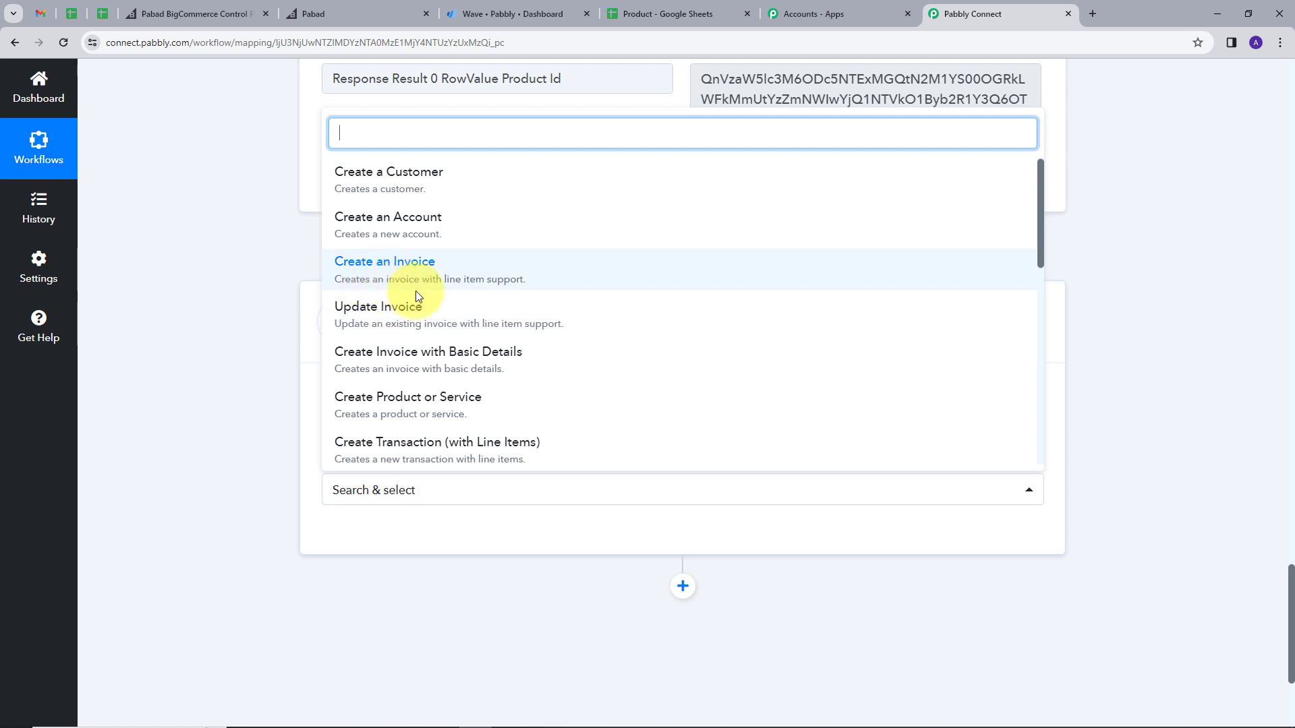
{"action": "left_click", "coordinate": [469, 356]}
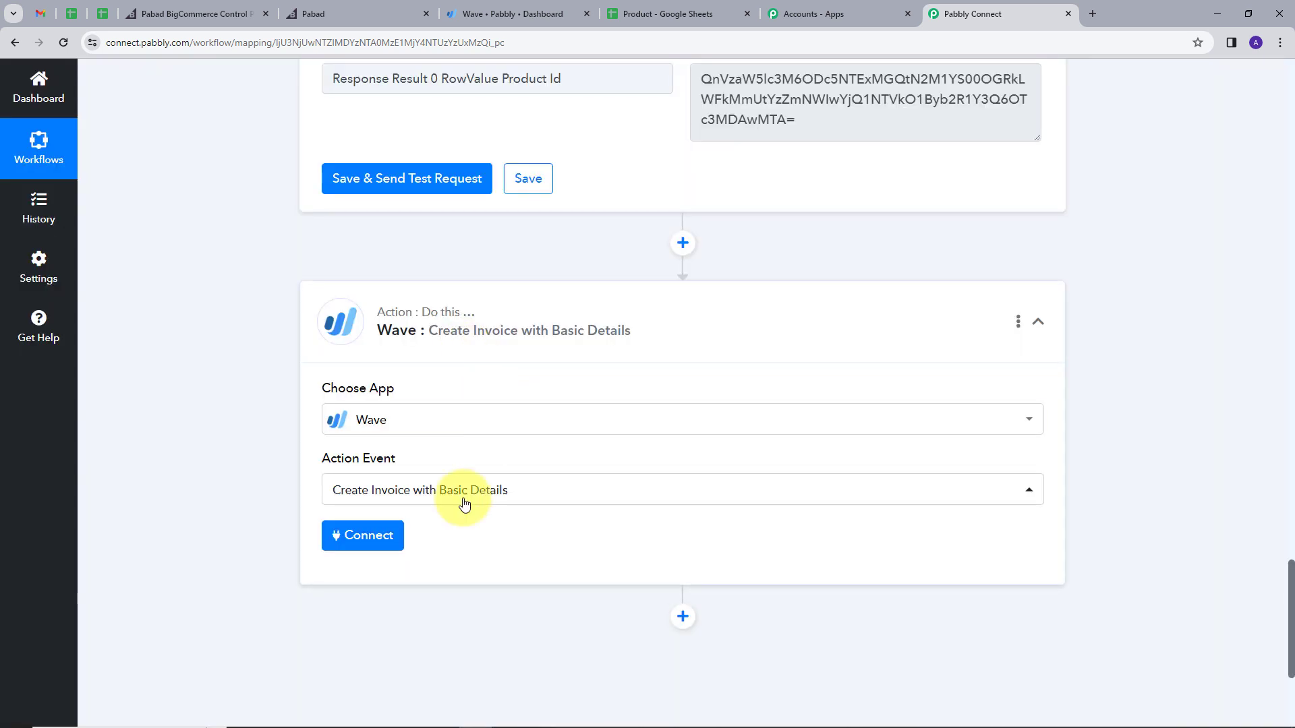
{"action": "left_click", "coordinate": [362, 537]}
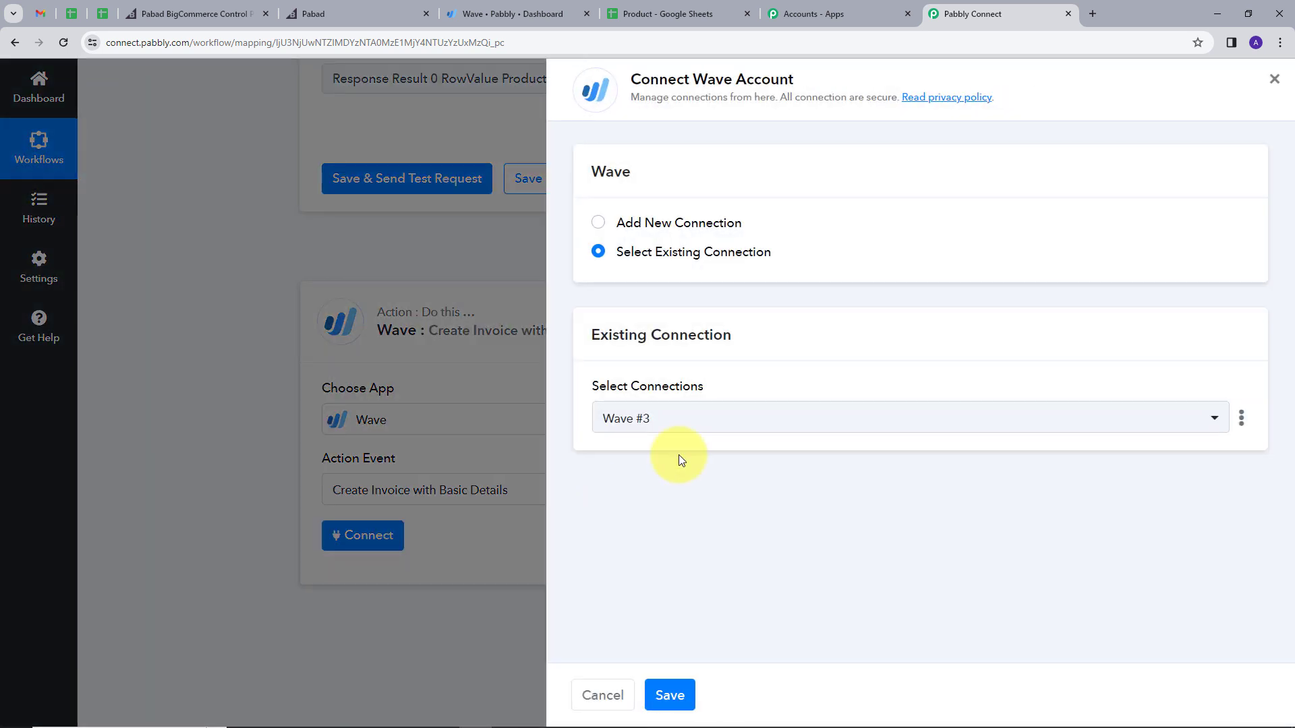
{"action": "left_click", "coordinate": [667, 697]}
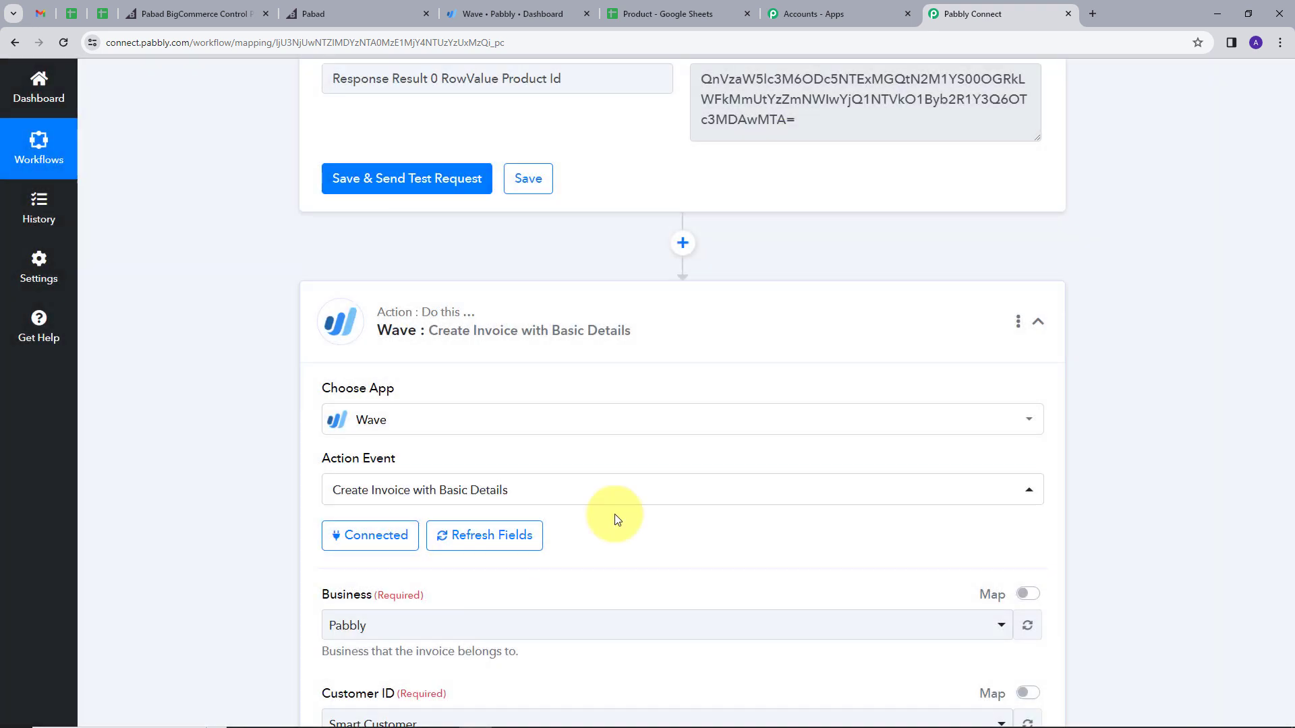
Step: Switch Customer ID to mapped data and map the Wave customer's Node Id into it
{"action": "scroll", "coordinate": [751, 425], "scroll_direction": "down", "scroll_amount": 3}
{"action": "scroll", "coordinate": [640, 396], "scroll_direction": "down", "scroll_amount": 2}
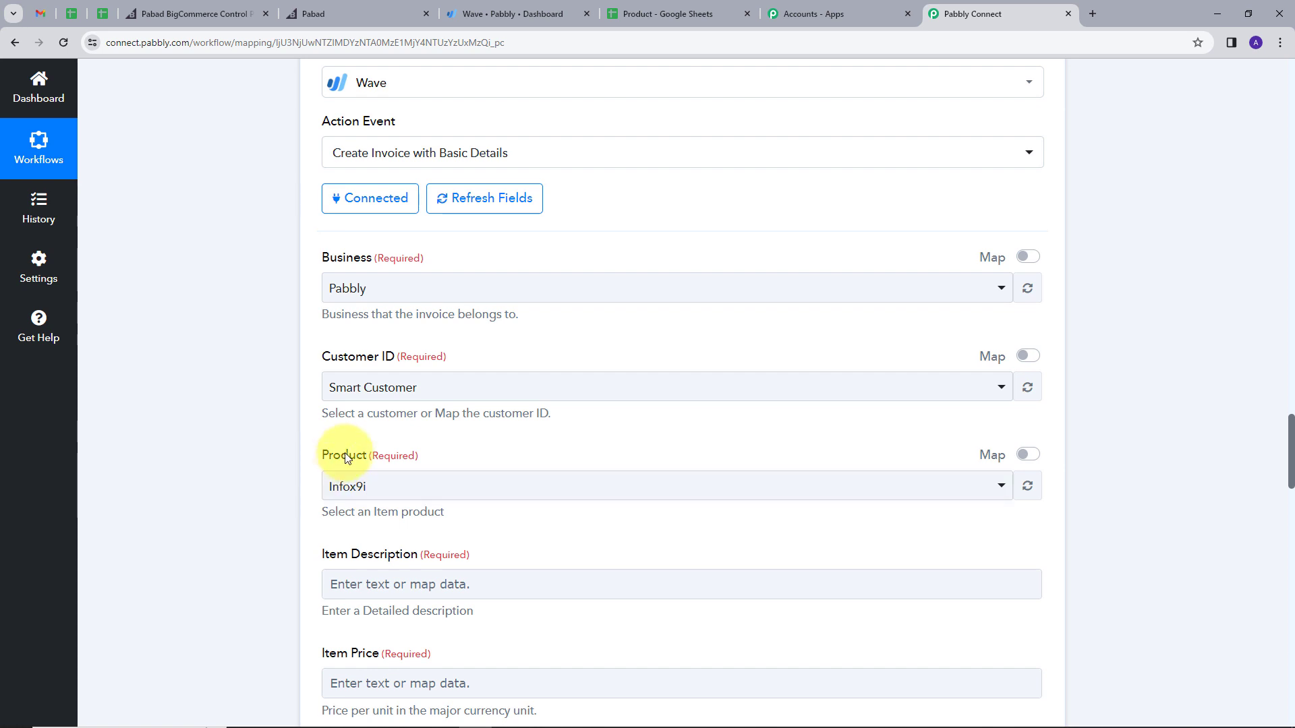
{"action": "scroll", "coordinate": [457, 370], "scroll_direction": "down", "scroll_amount": 1}
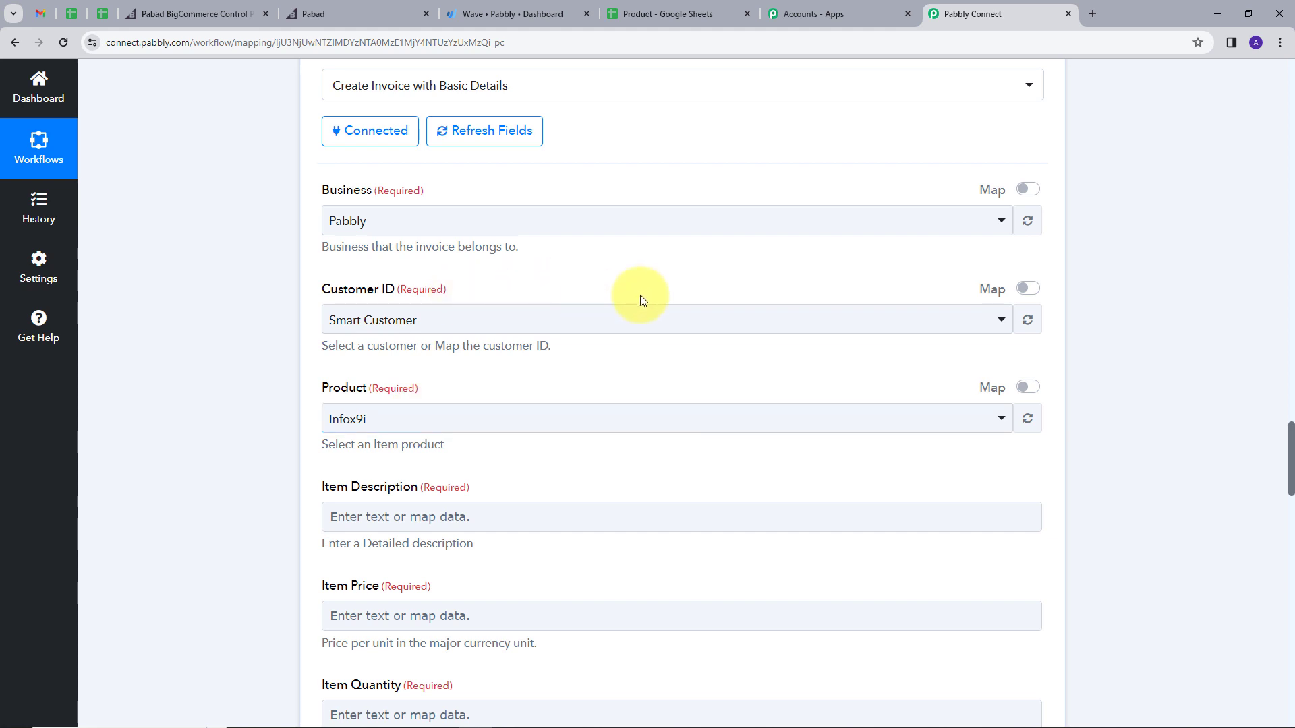
{"action": "left_click", "coordinate": [1028, 289]}
{"action": "left_click_drag", "start_coordinate": [1023, 318], "coordinate": [259, 357]}
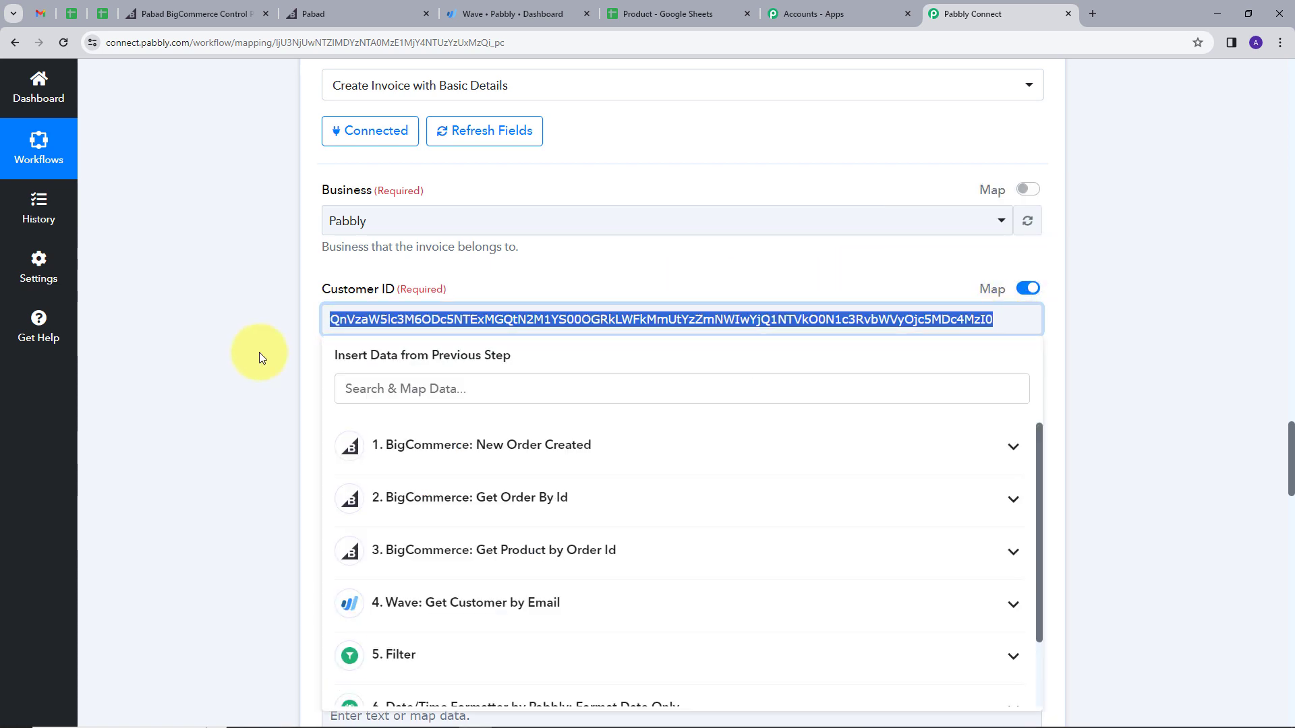
{"action": "key", "text": "BackSpace"}
{"action": "scroll", "coordinate": [413, 274], "scroll_direction": "down", "scroll_amount": 2}
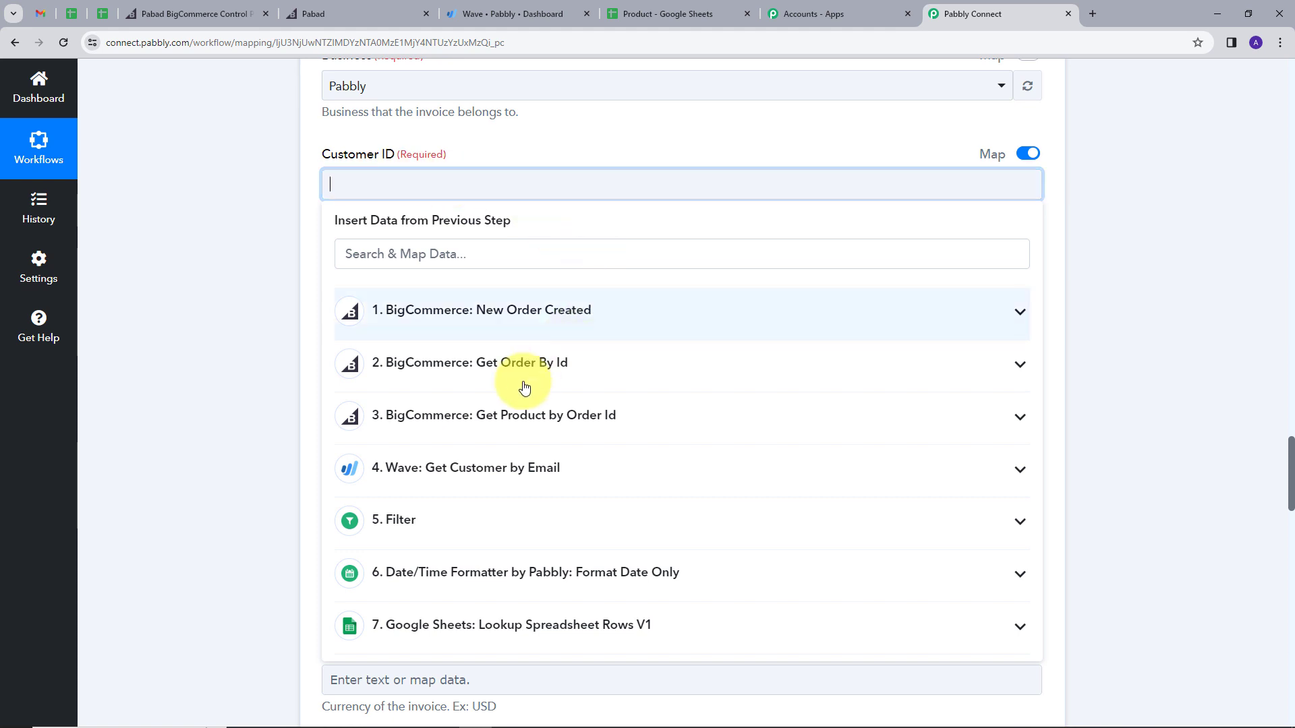
{"action": "left_click", "coordinate": [594, 476]}
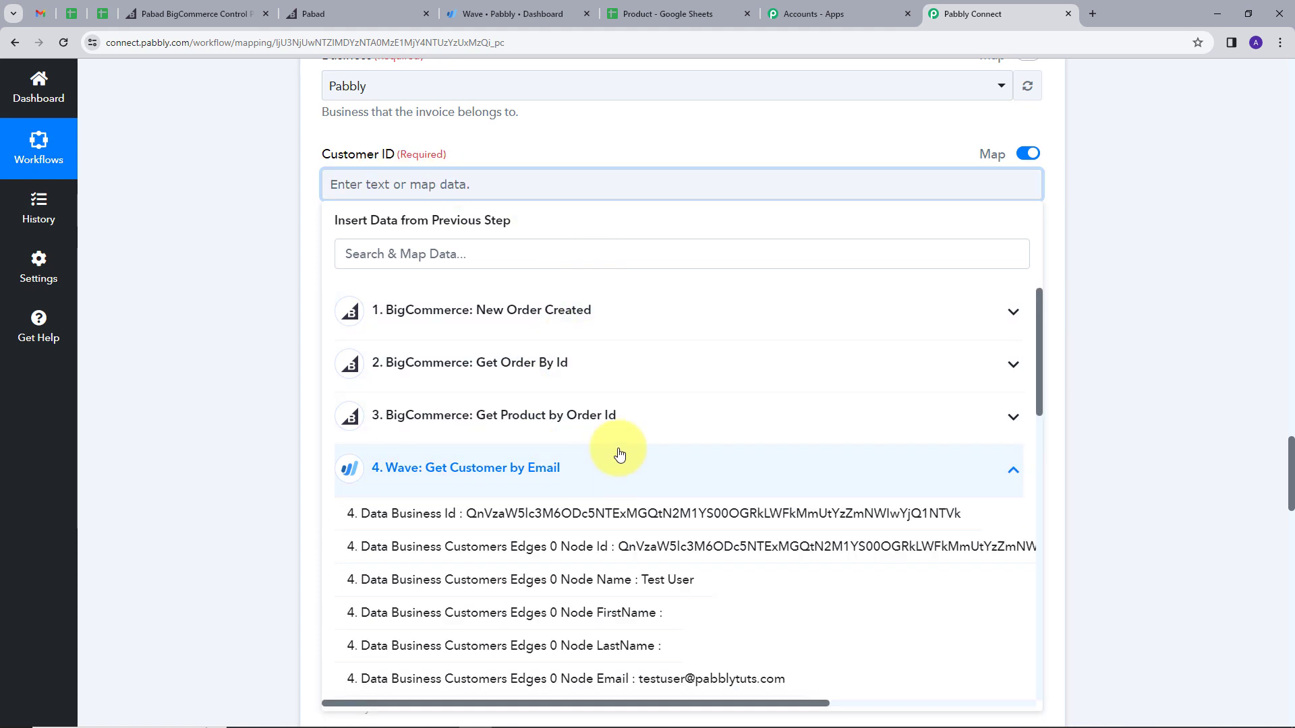
{"action": "left_click", "coordinate": [648, 547]}
{"action": "left_click", "coordinate": [608, 132]}
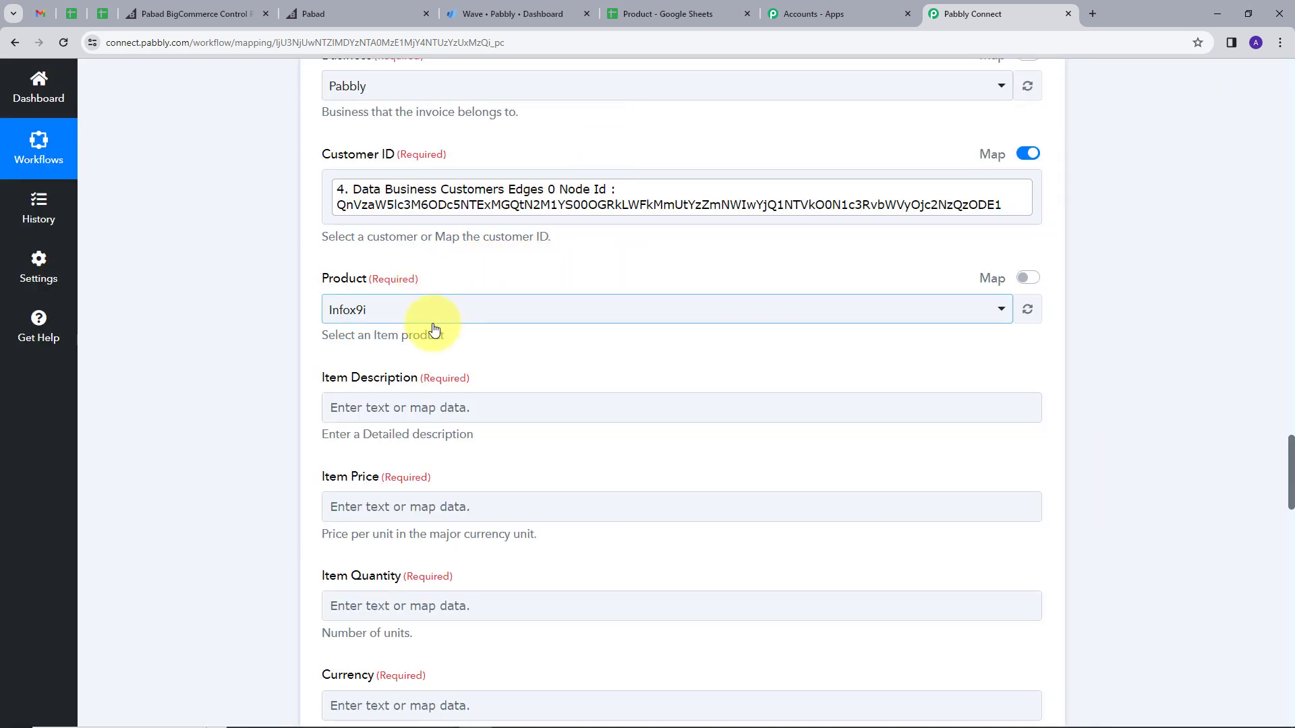
Step: Switch Product to mapped data and map the looked-up Product Id into it
{"action": "left_click", "coordinate": [1028, 278]}
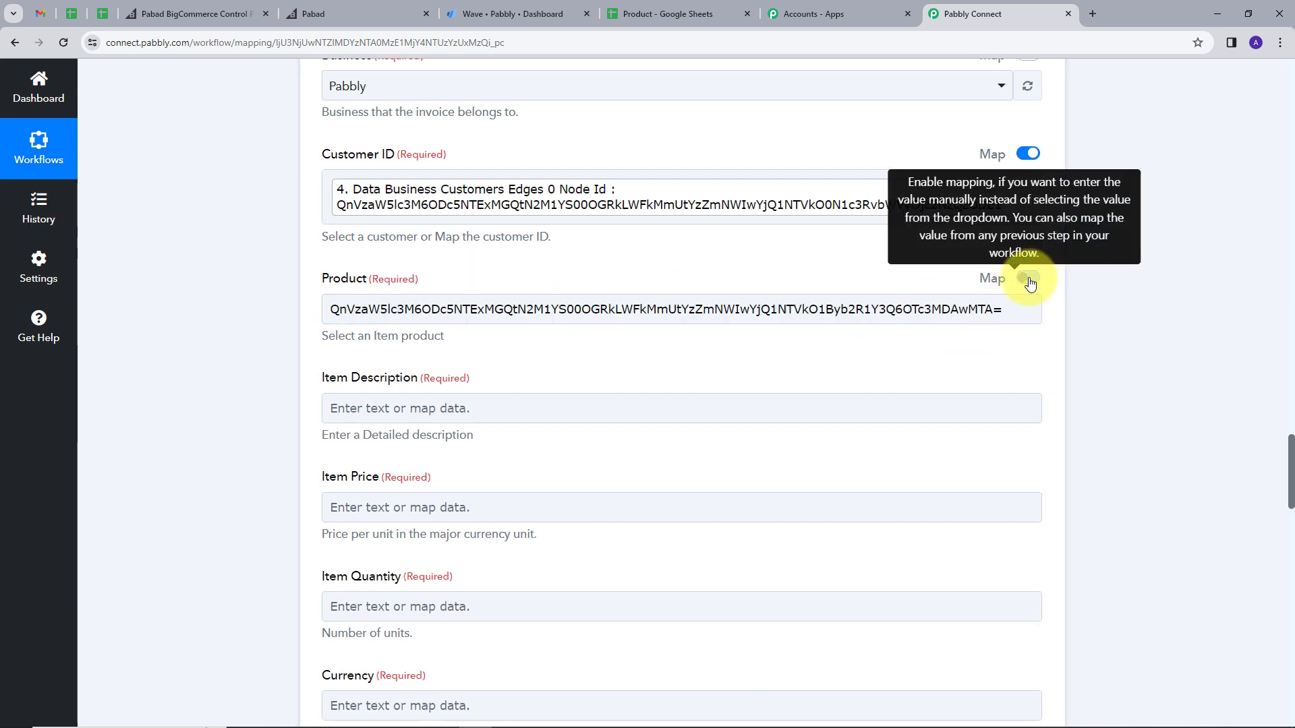
{"action": "left_click", "coordinate": [482, 312]}
{"action": "key", "text": "BackSpace"}
{"action": "scroll", "coordinate": [593, 362], "scroll_direction": "down", "scroll_amount": 2}
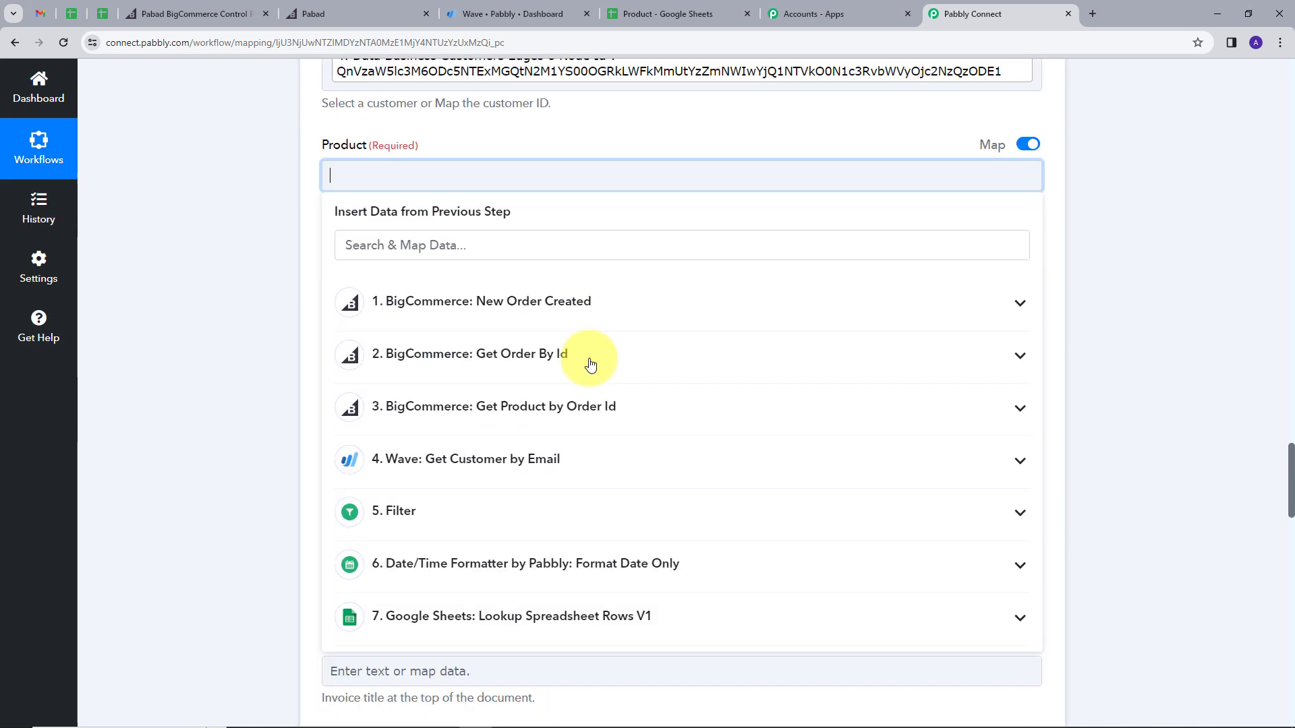
{"action": "scroll", "coordinate": [641, 539], "scroll_direction": "down", "scroll_amount": 1}
{"action": "left_click", "coordinate": [641, 545]}
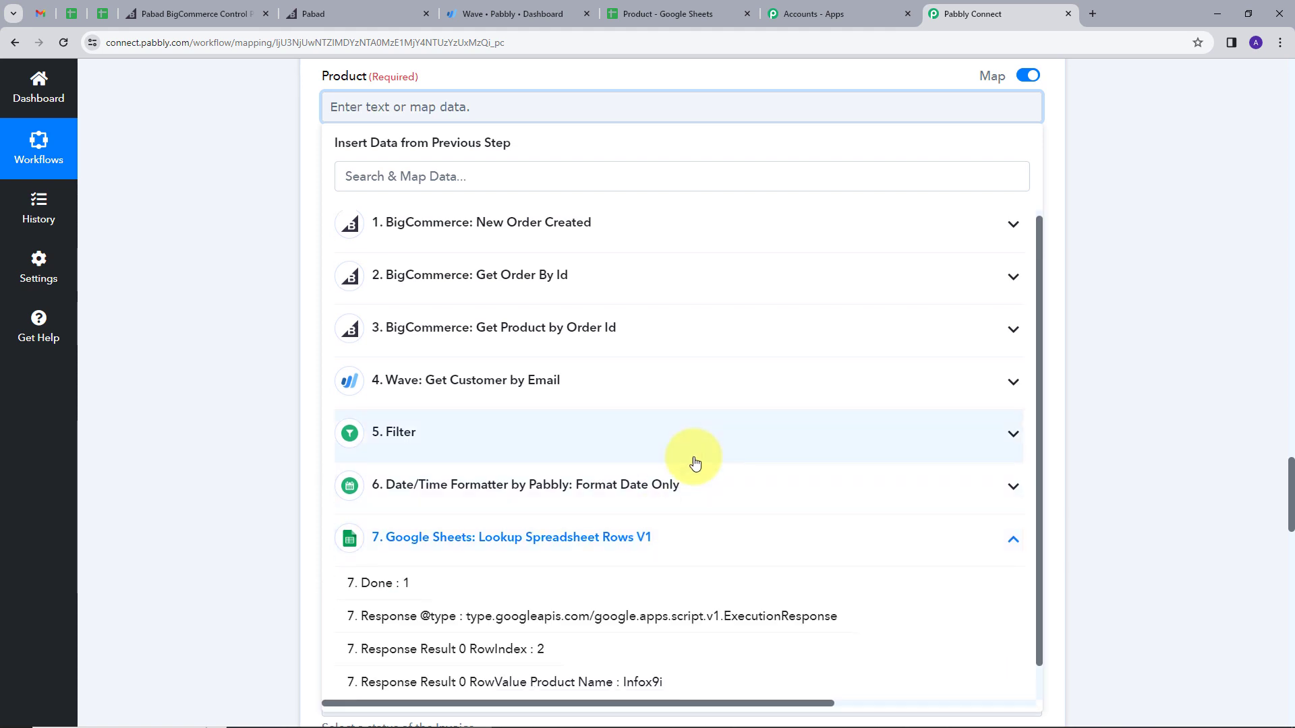
{"action": "scroll", "coordinate": [675, 552], "scroll_direction": "down", "scroll_amount": 2}
{"action": "left_click", "coordinate": [652, 683]}
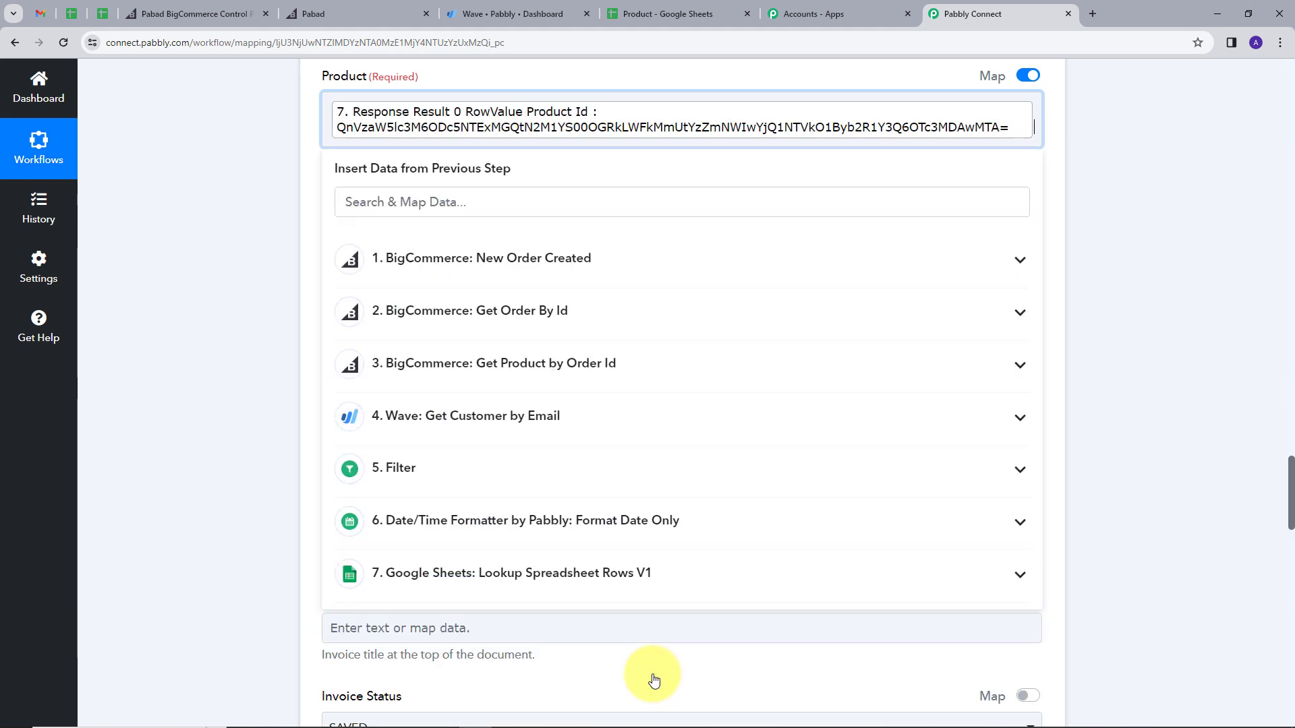
{"action": "left_click", "coordinate": [689, 75]}
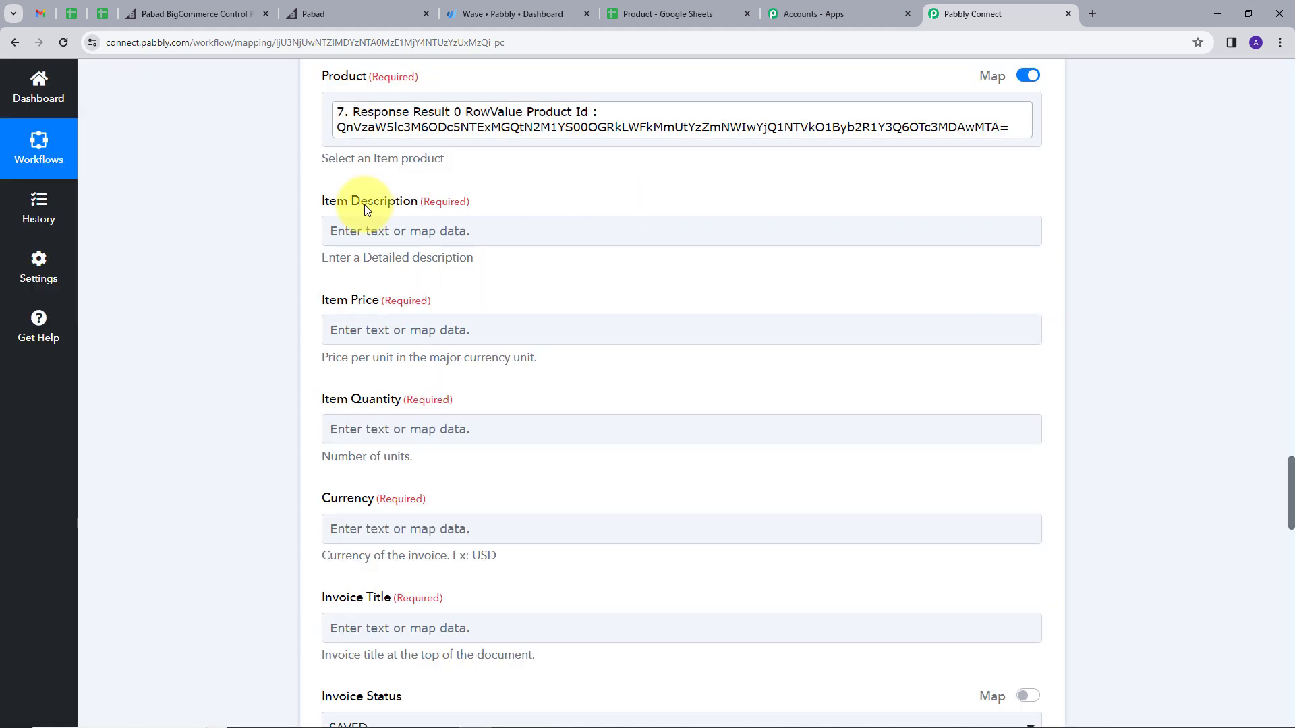
Step: Map the ordered product's Name into Item Description
{"action": "left_click", "coordinate": [395, 230]}
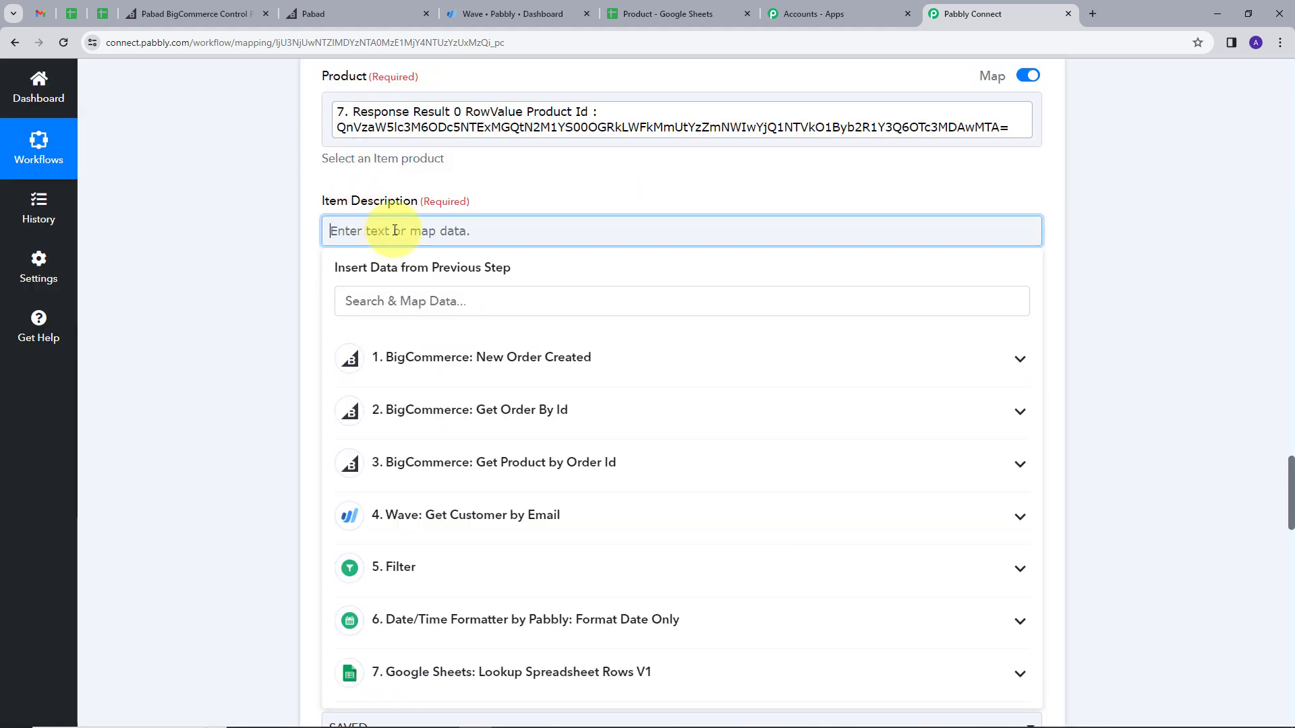
{"action": "left_click", "coordinate": [603, 462]}
{"action": "scroll", "coordinate": [567, 462], "scroll_direction": "down", "scroll_amount": 5}
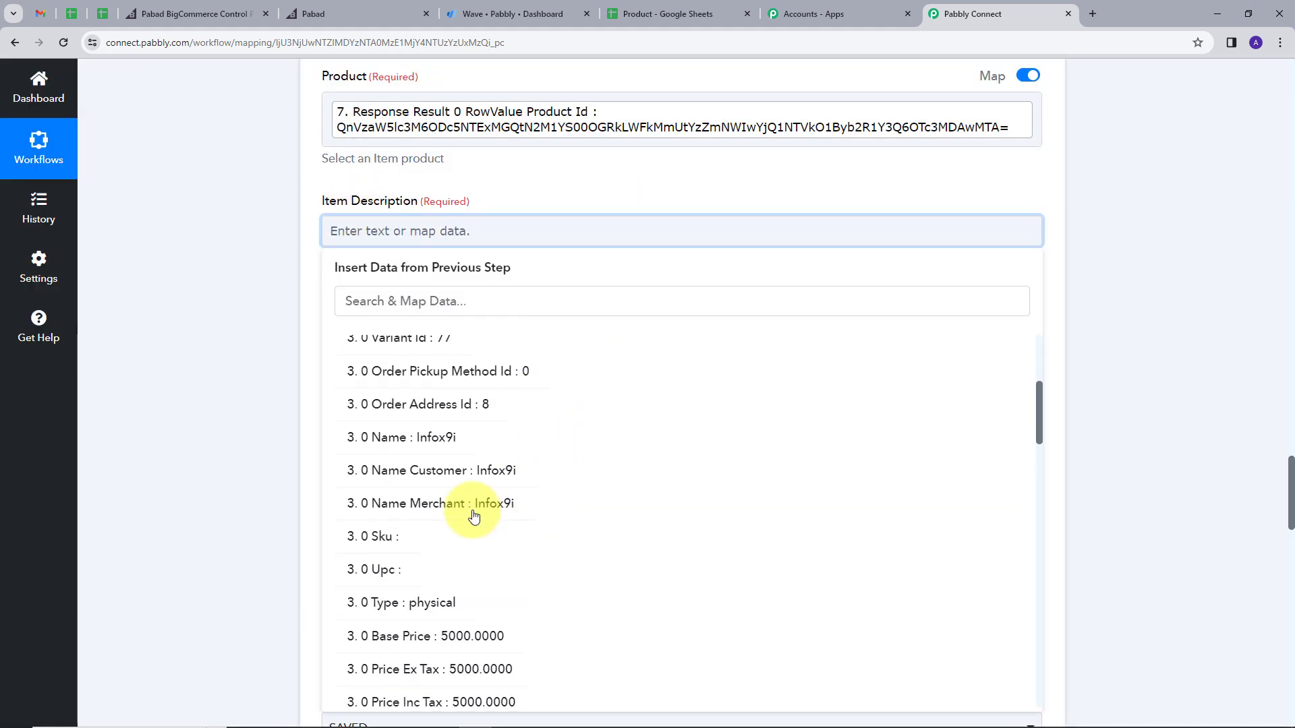
{"action": "left_click", "coordinate": [418, 438]}
{"action": "left_click", "coordinate": [538, 173]}
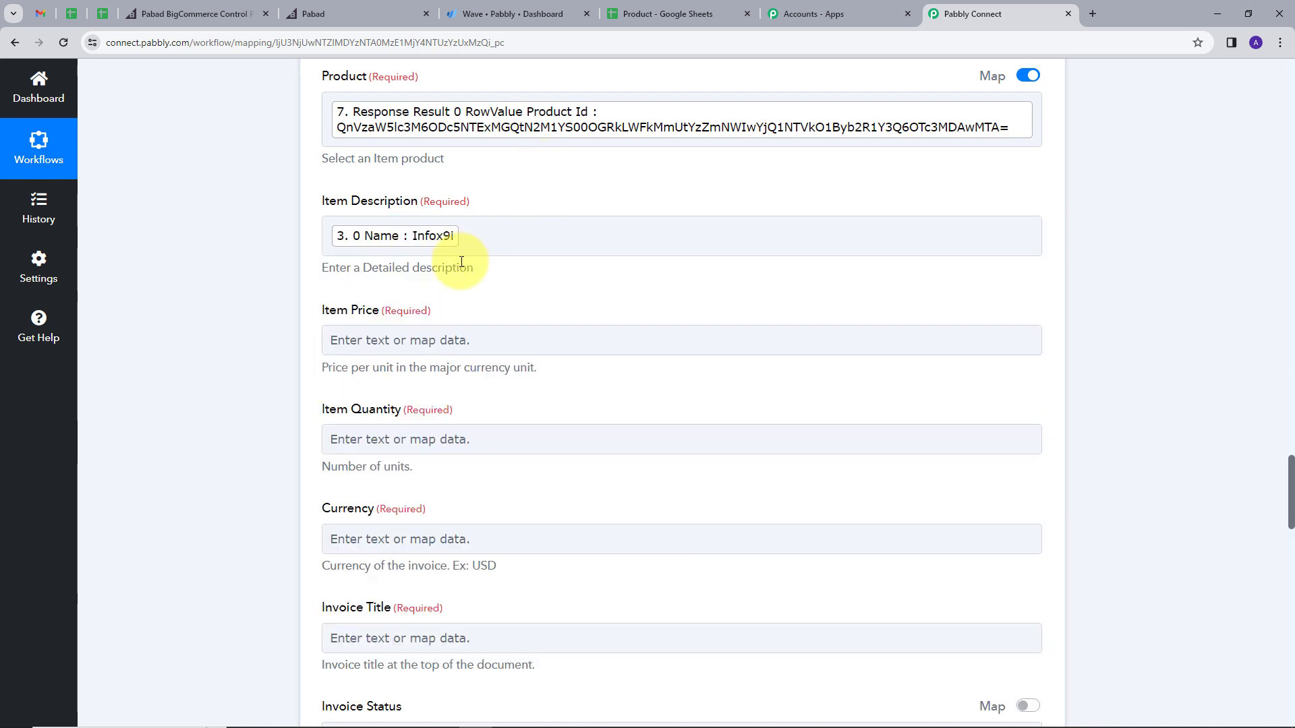
Step: Map the order's Subtotal Inc Tax into Item Price and Items Total into Item Quantity
{"action": "scroll", "coordinate": [405, 276], "scroll_direction": "down", "scroll_amount": 1}
{"action": "left_click", "coordinate": [364, 278]}
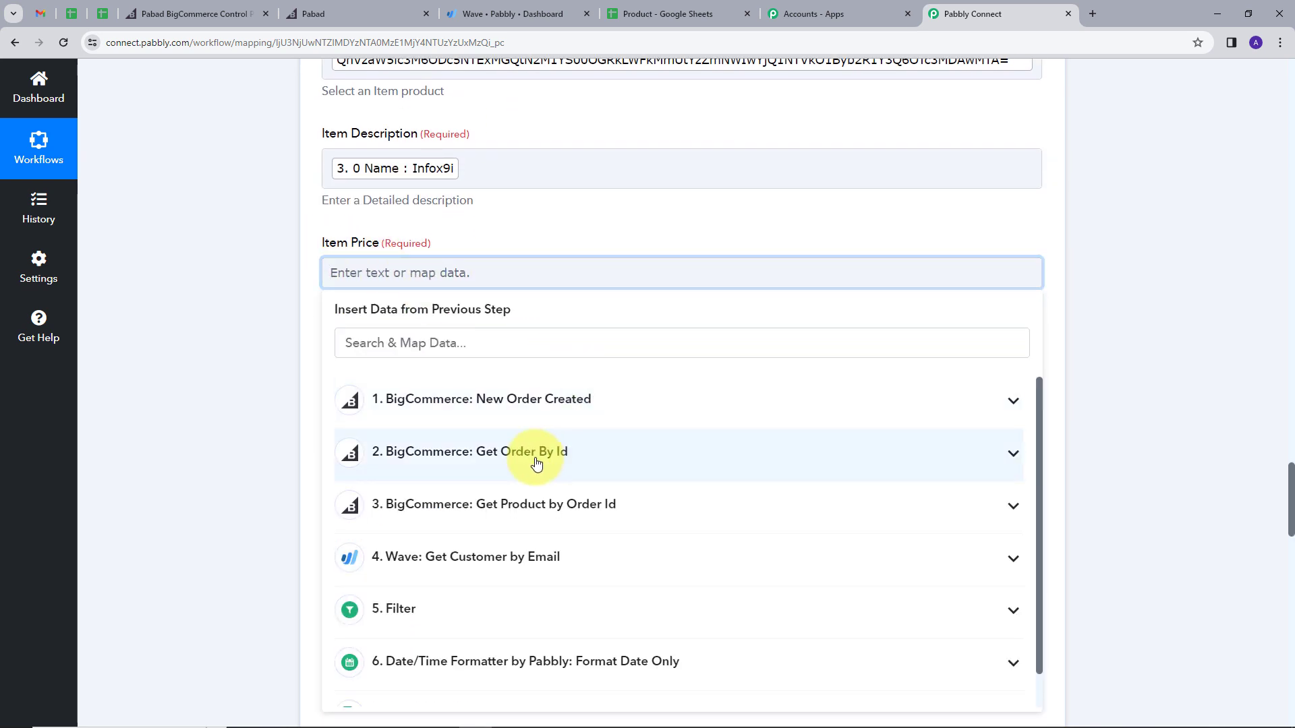
{"action": "left_click", "coordinate": [563, 459]}
{"action": "scroll", "coordinate": [549, 472], "scroll_direction": "down", "scroll_amount": 5}
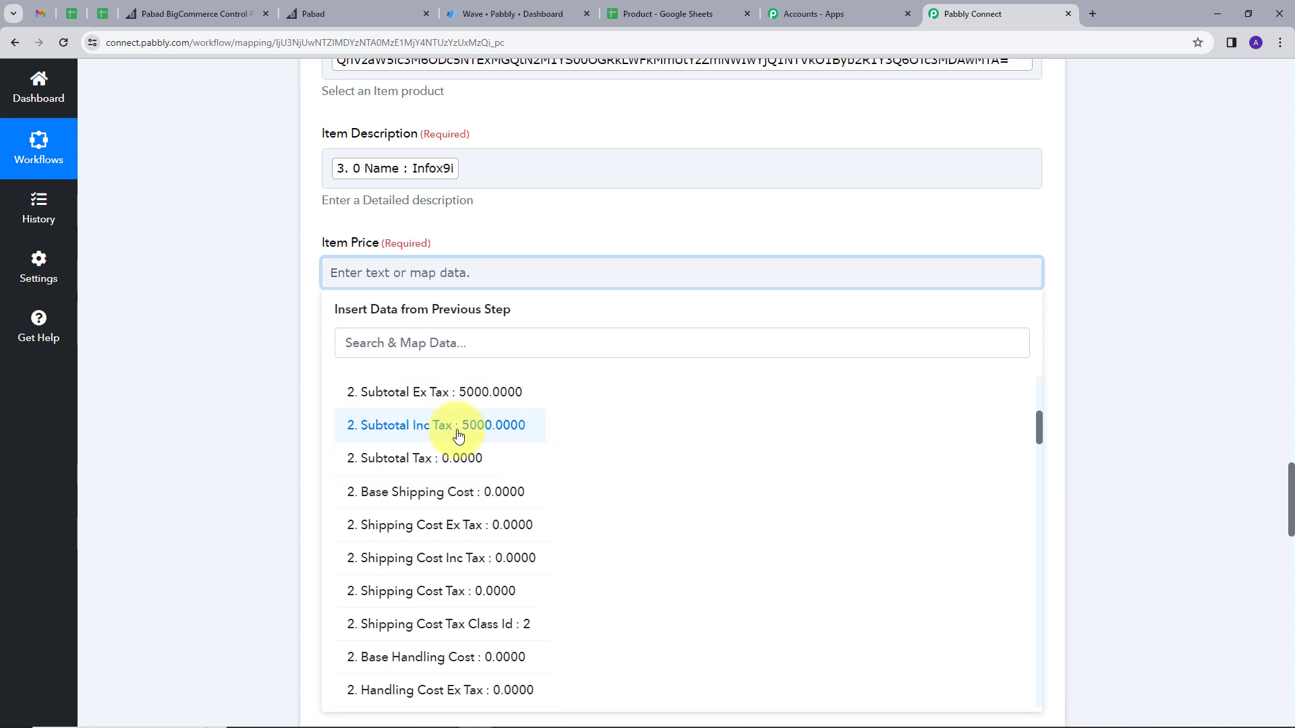
{"action": "scroll", "coordinate": [485, 427], "scroll_direction": "up", "scroll_amount": 1}
{"action": "left_click", "coordinate": [502, 492]}
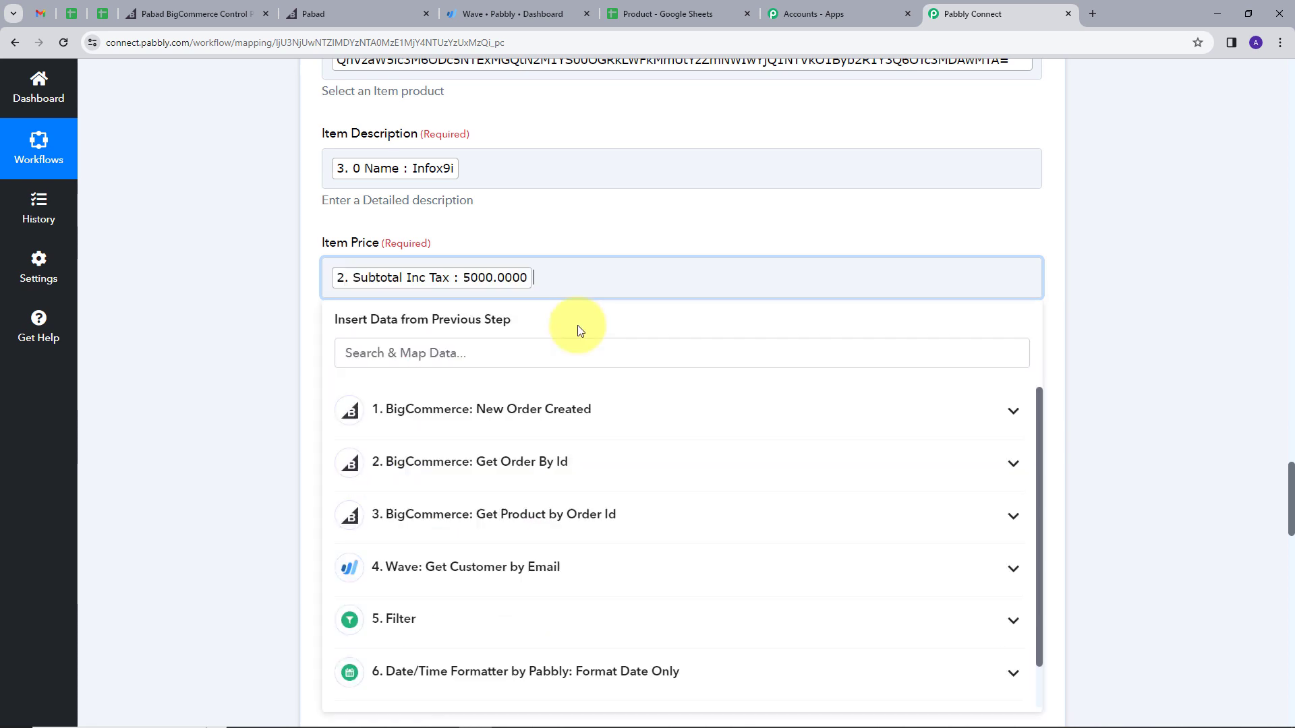
{"action": "left_click", "coordinate": [580, 217]}
{"action": "scroll", "coordinate": [579, 226], "scroll_direction": "down", "scroll_amount": 1}
{"action": "left_click", "coordinate": [549, 311]}
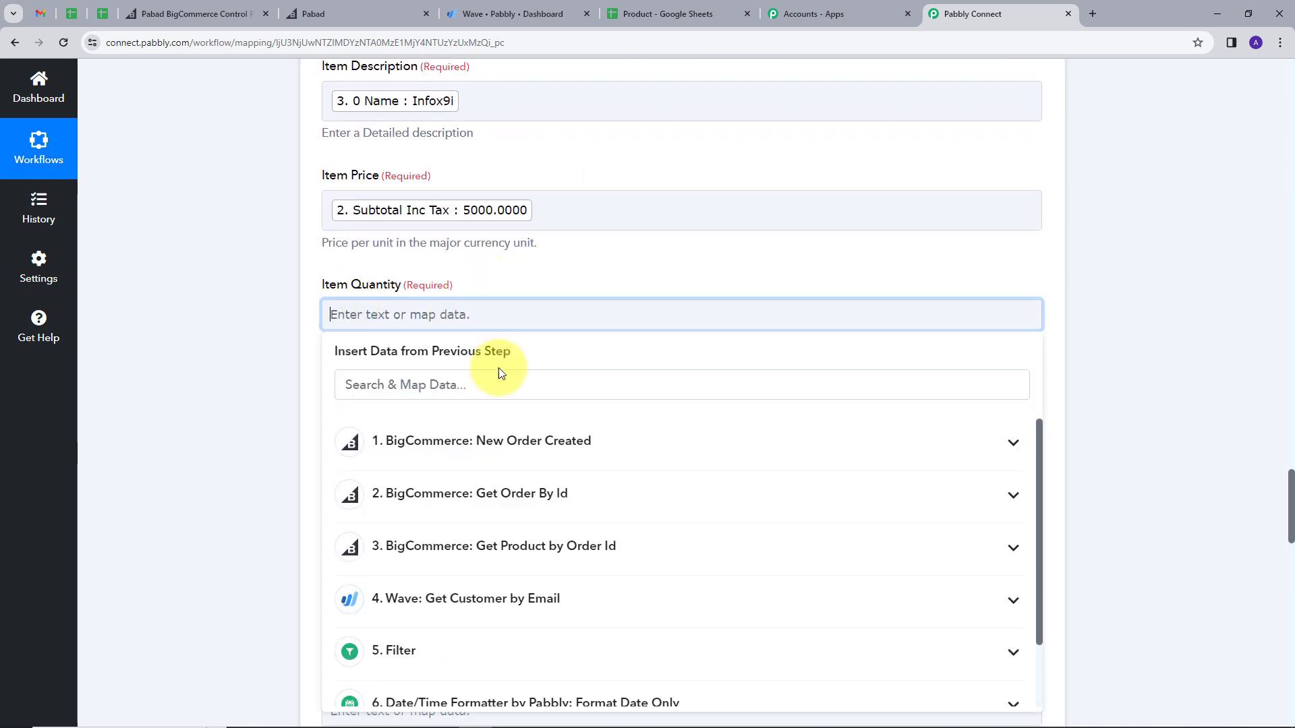
{"action": "left_click", "coordinate": [544, 377]}
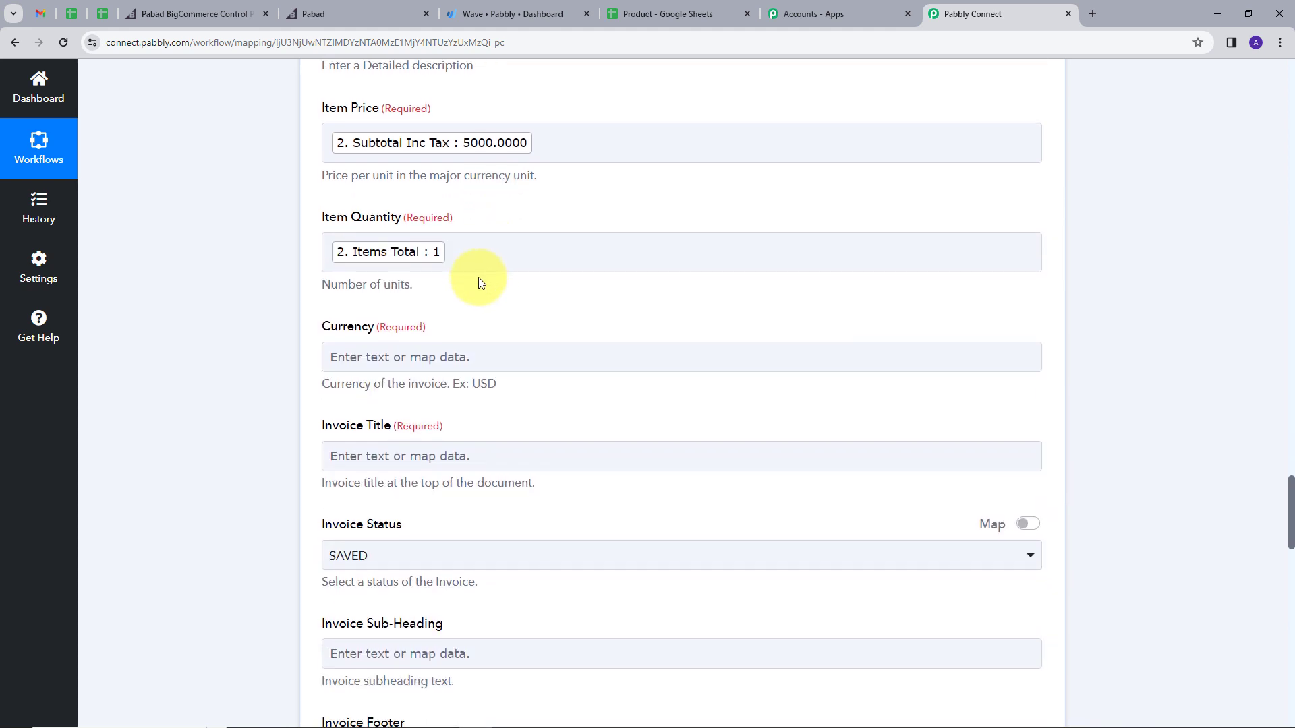
Step: Map the order's Currency Code into Currency and set the invoice title to Sales
{"action": "left_click", "coordinate": [466, 357]}
{"action": "scroll", "coordinate": [471, 413], "scroll_direction": "down", "scroll_amount": 2}
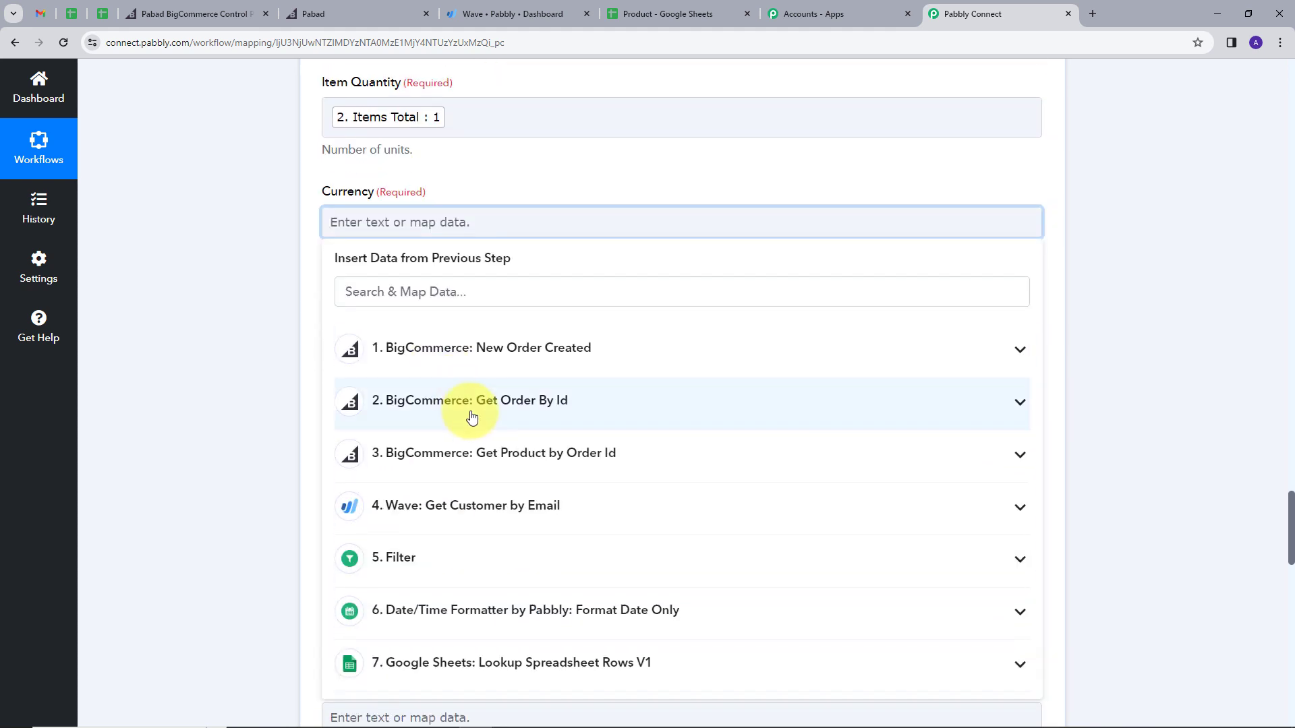
{"action": "left_click", "coordinate": [428, 199]}
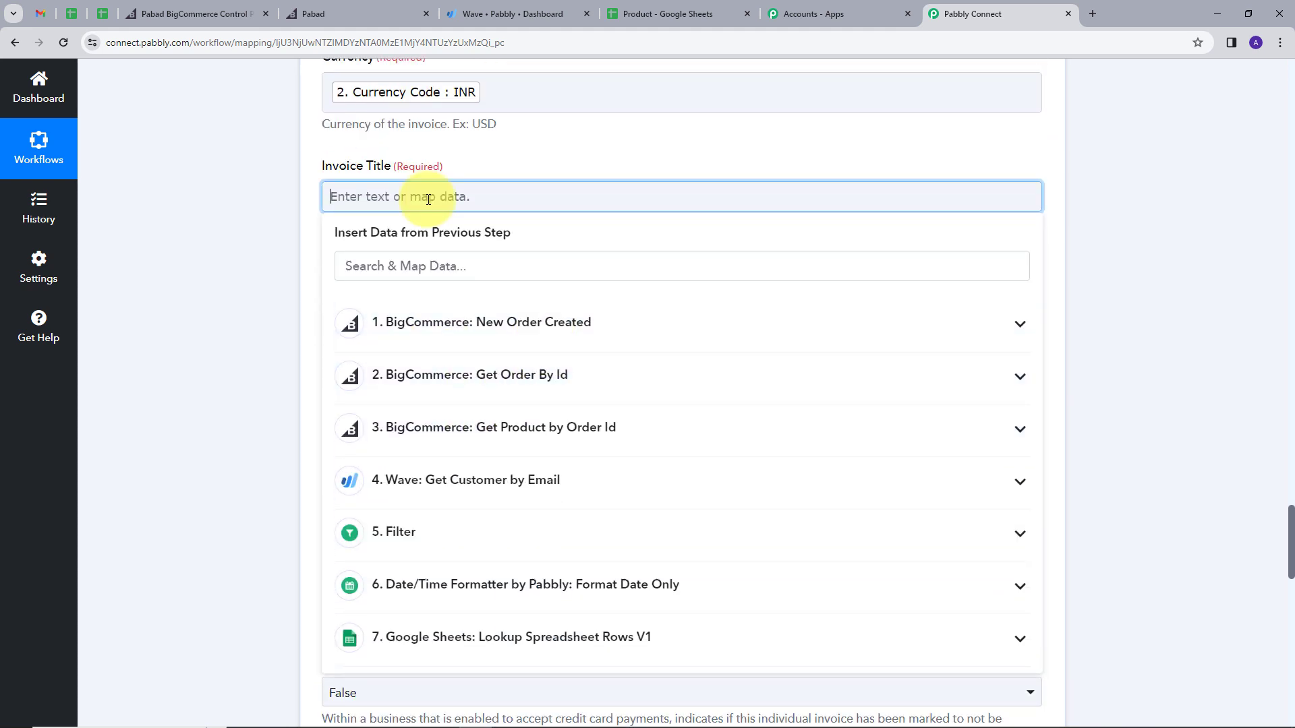
{"action": "left_click", "coordinate": [504, 131]}
{"action": "scroll", "coordinate": [351, 213], "scroll_direction": "down", "scroll_amount": 1}
{"action": "scroll", "coordinate": [350, 213], "scroll_direction": "down", "scroll_amount": 1}
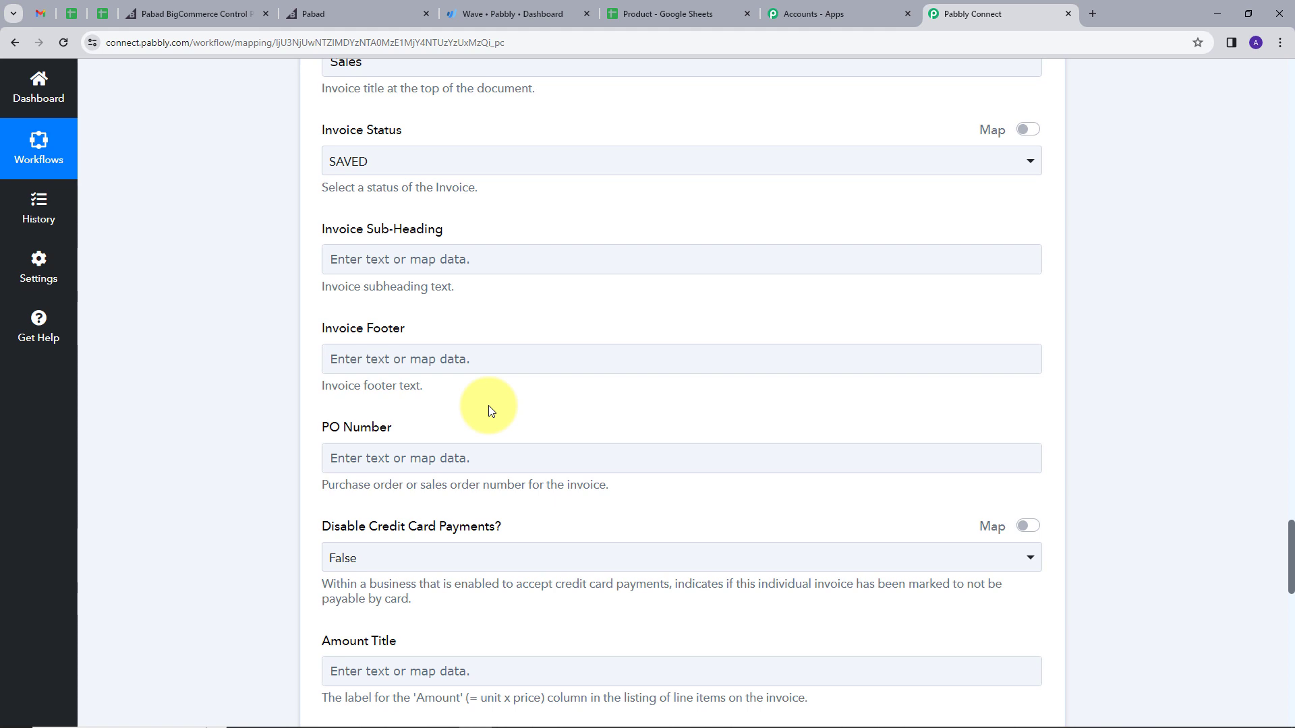
Step: Test the Wave step, creating a saved Sales invoice dated 2023-11-01, then switch to Wave
{"action": "scroll", "coordinate": [490, 409], "scroll_direction": "down", "scroll_amount": 10}
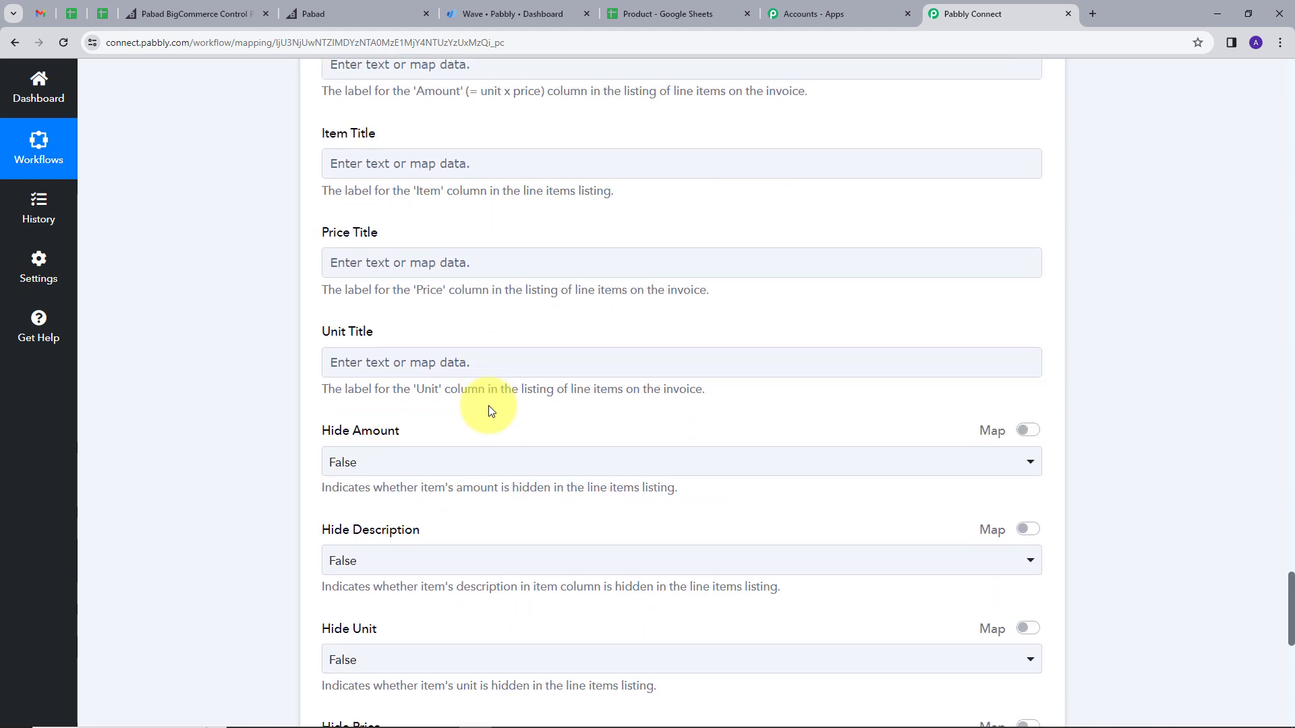
{"action": "scroll", "coordinate": [490, 410], "scroll_direction": "down", "scroll_amount": 4}
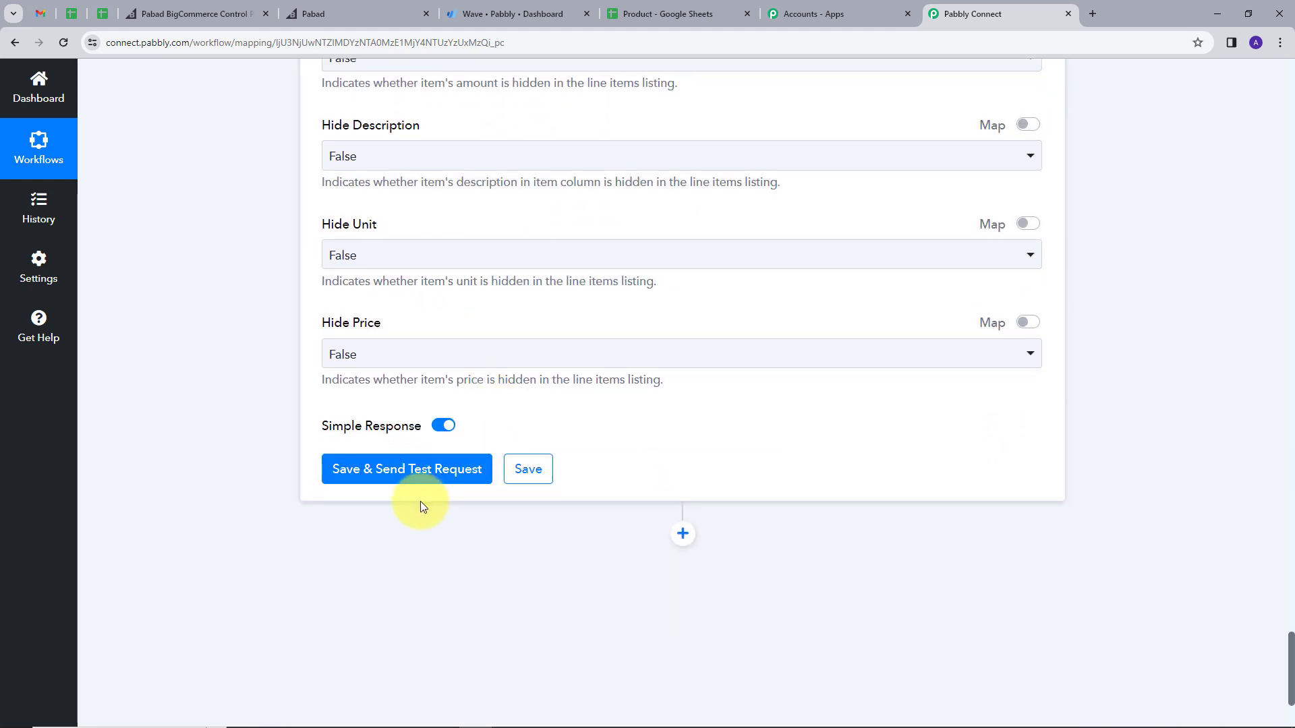
{"action": "left_click", "coordinate": [382, 477]}
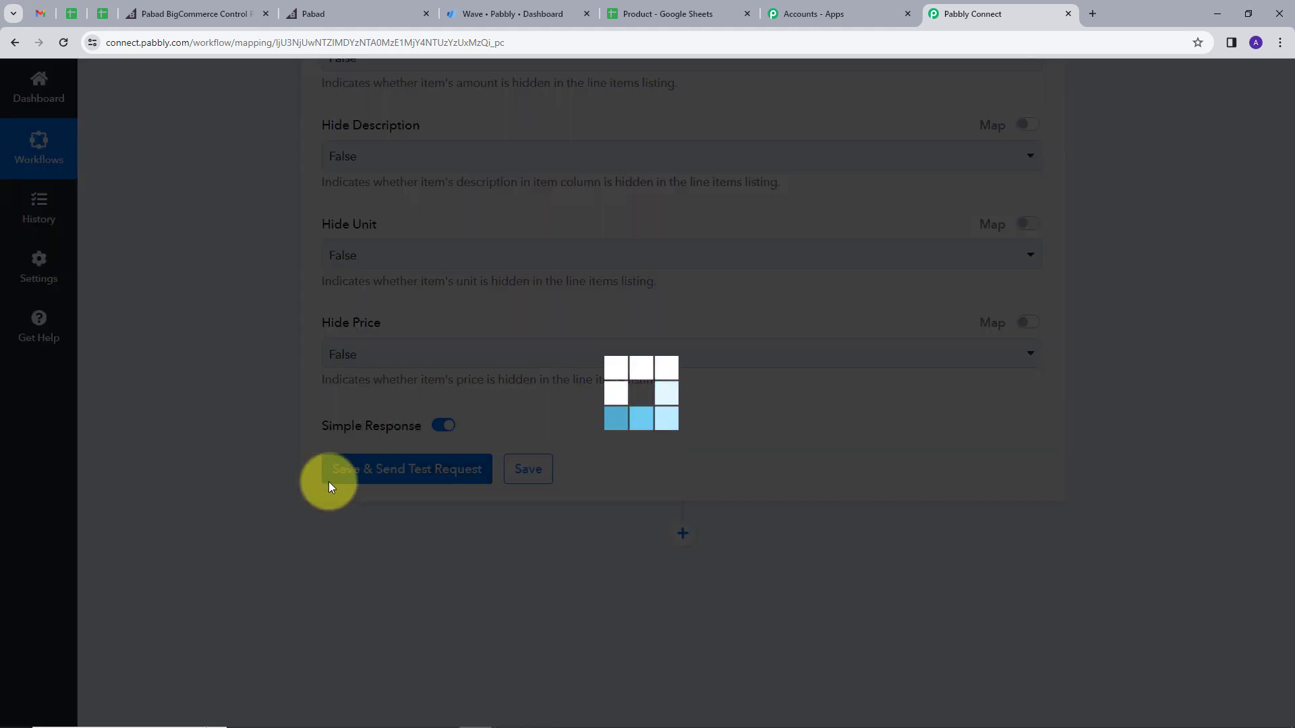
{"action": "scroll", "coordinate": [855, 412], "scroll_direction": "down", "scroll_amount": 4}
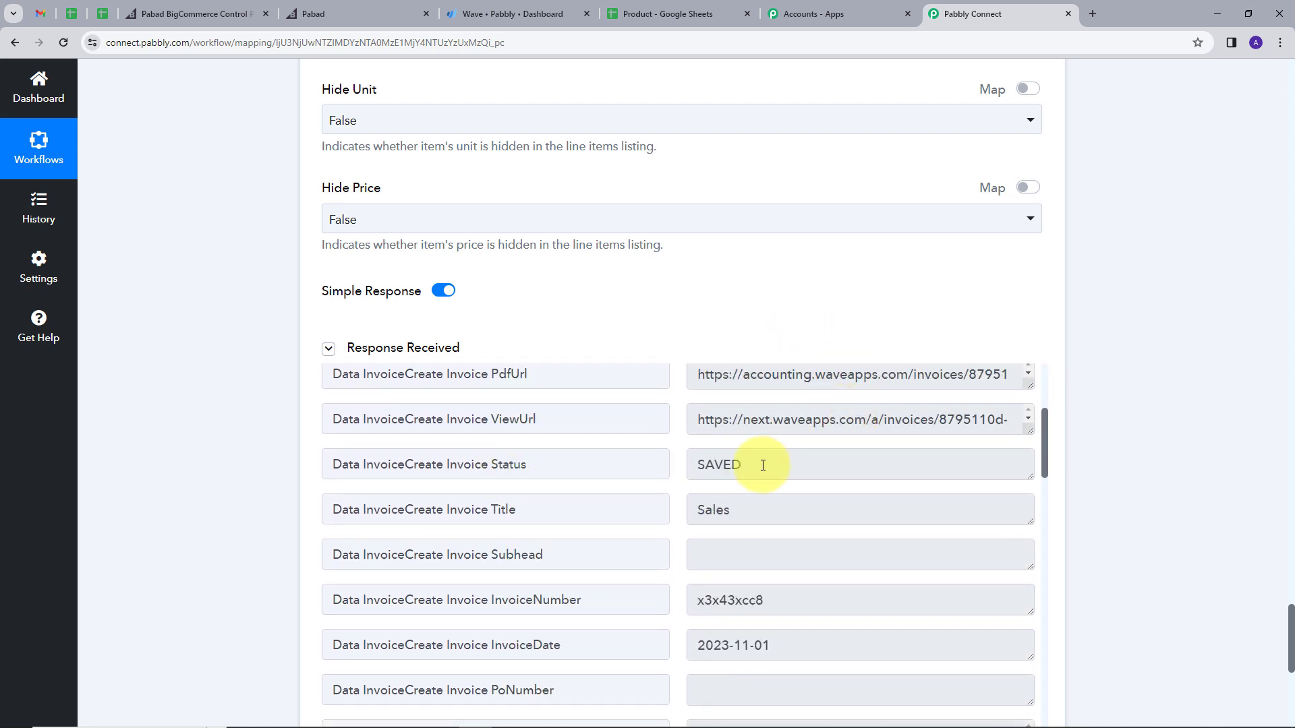
{"action": "scroll", "coordinate": [776, 458], "scroll_direction": "down", "scroll_amount": 2}
{"action": "scroll", "coordinate": [782, 460], "scroll_direction": "up", "scroll_amount": 2}
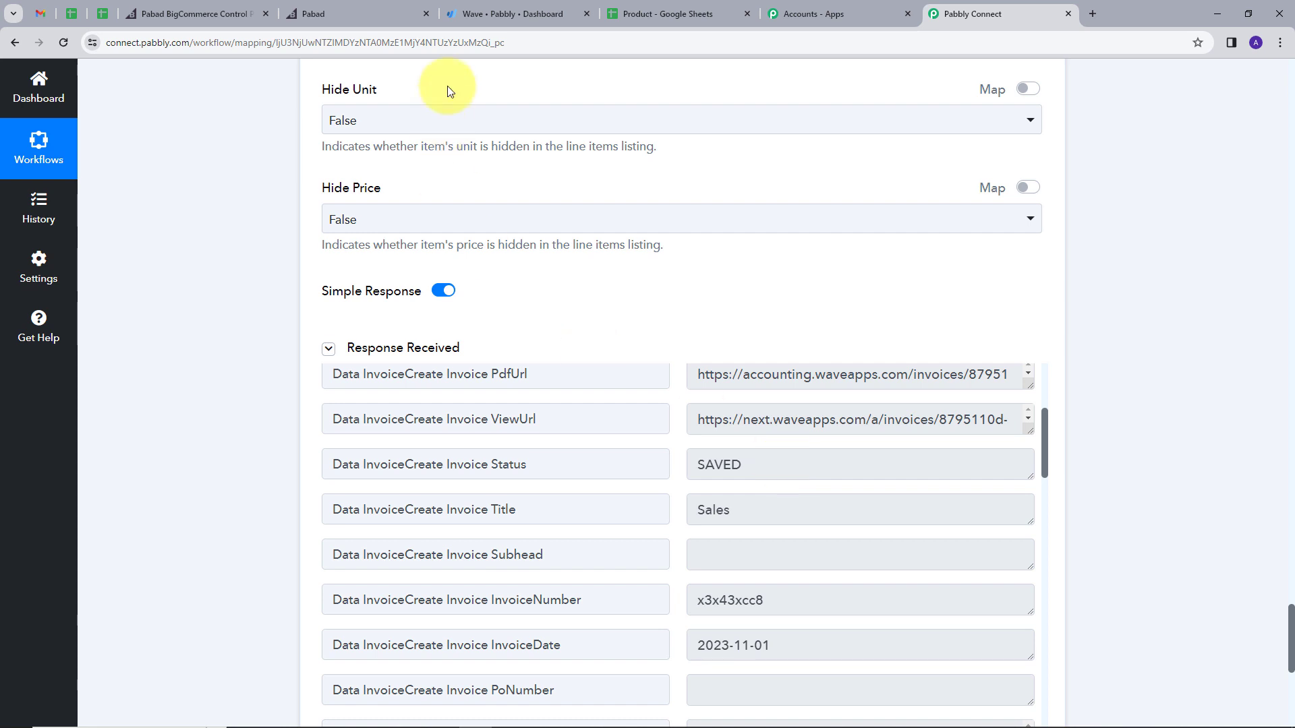
{"action": "left_click", "coordinate": [465, 13]}
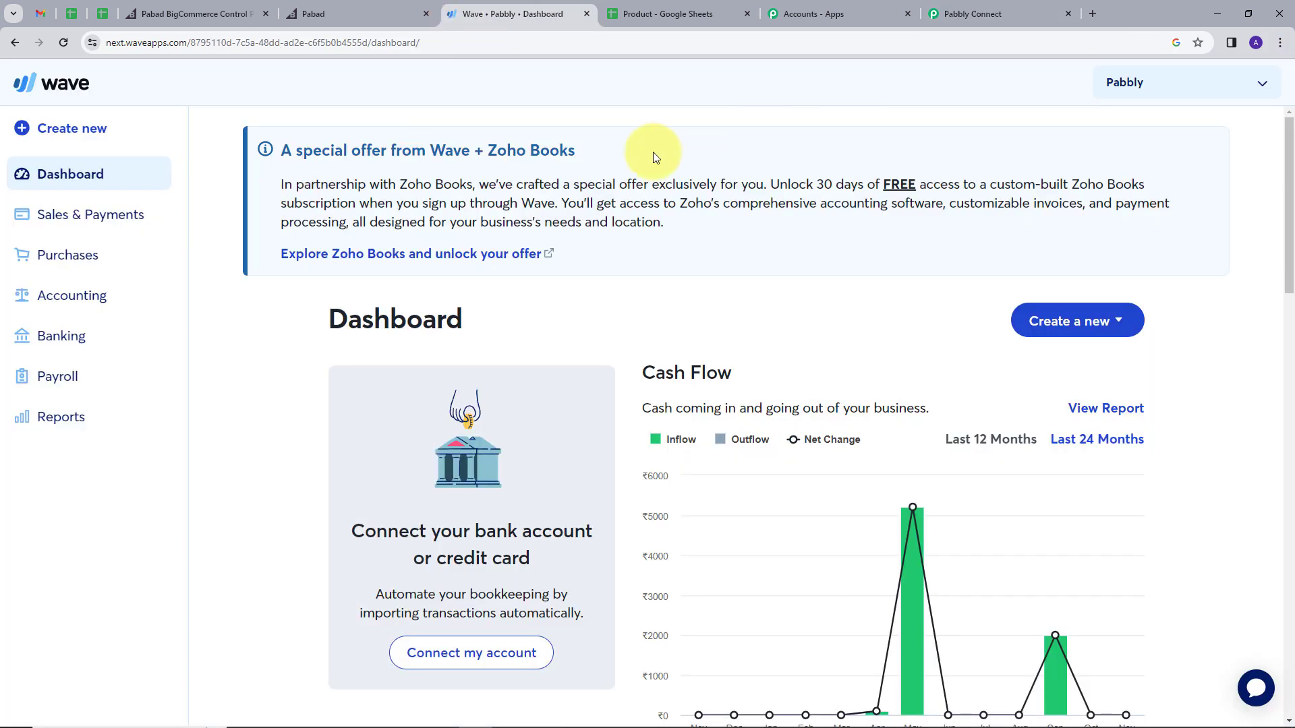
Step: Open the newest invoice x3x43xcc8 from Wave's All invoices list
{"action": "left_click", "coordinate": [116, 215]}
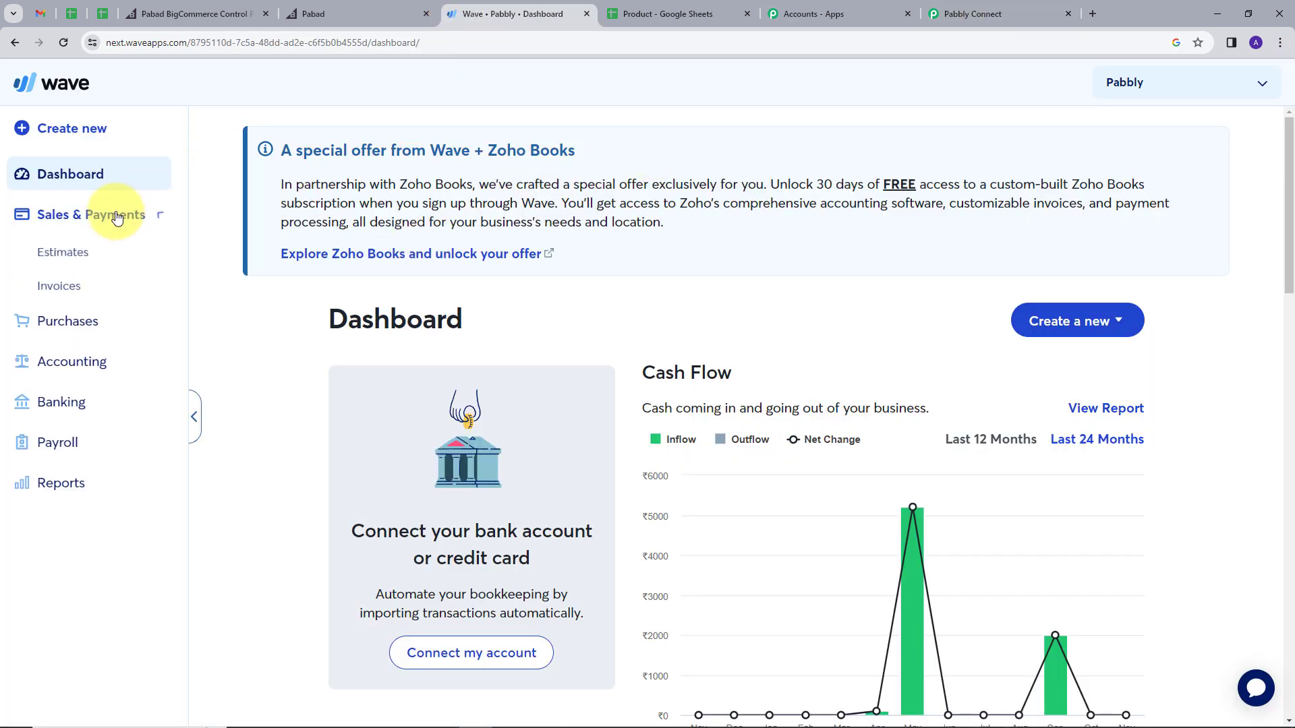
{"action": "left_click", "coordinate": [59, 291]}
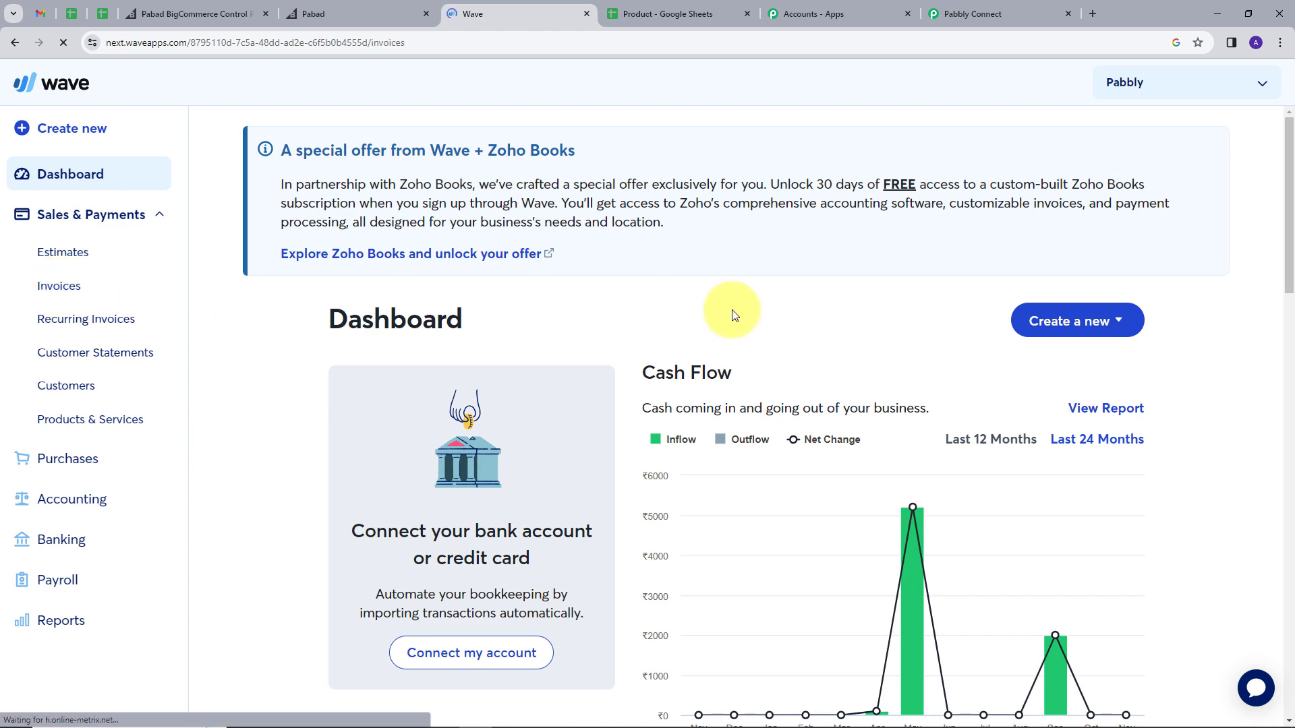
{"action": "scroll", "coordinate": [853, 384], "scroll_direction": "down", "scroll_amount": 3}
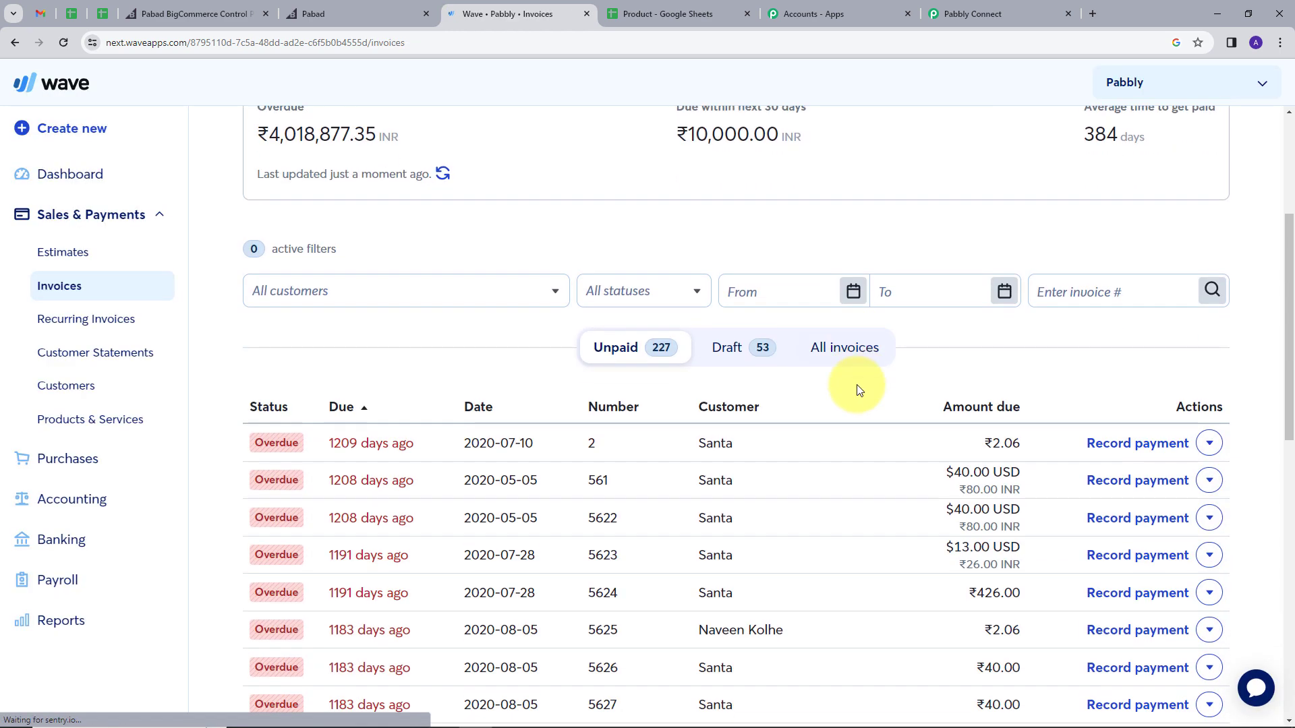
{"action": "left_click", "coordinate": [852, 277]}
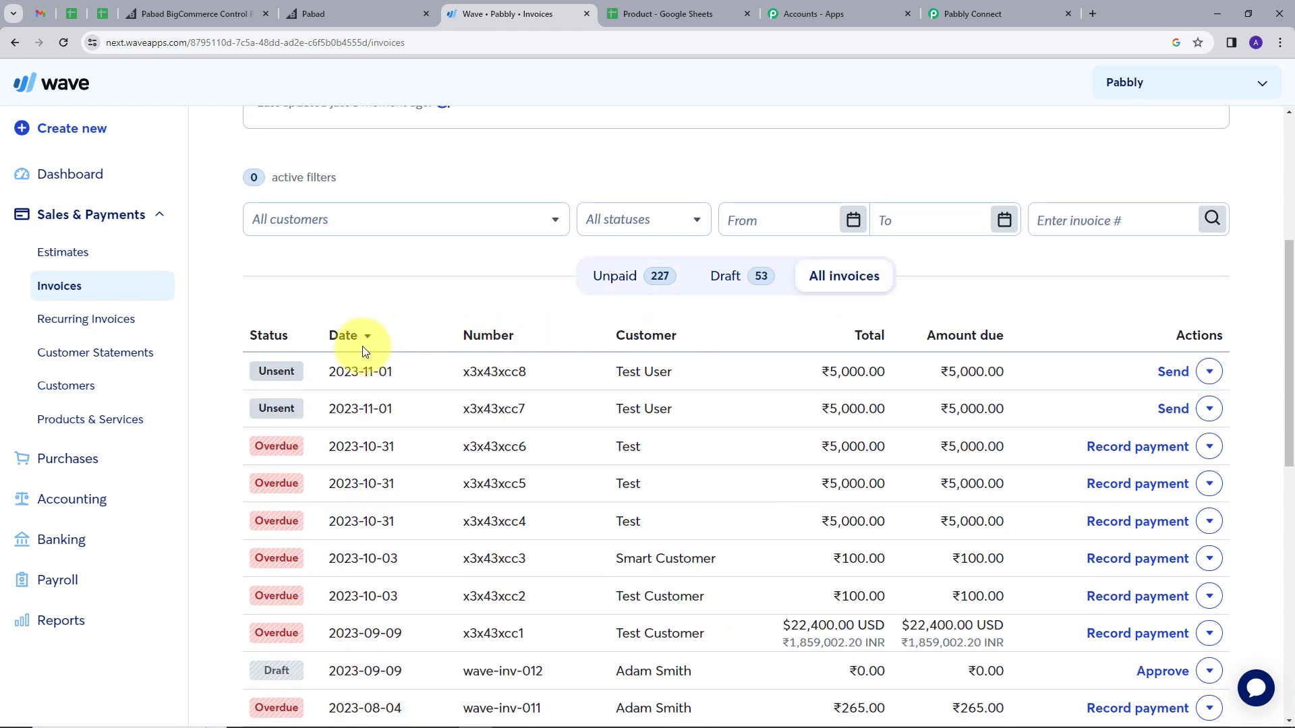
{"action": "left_click", "coordinate": [644, 373]}
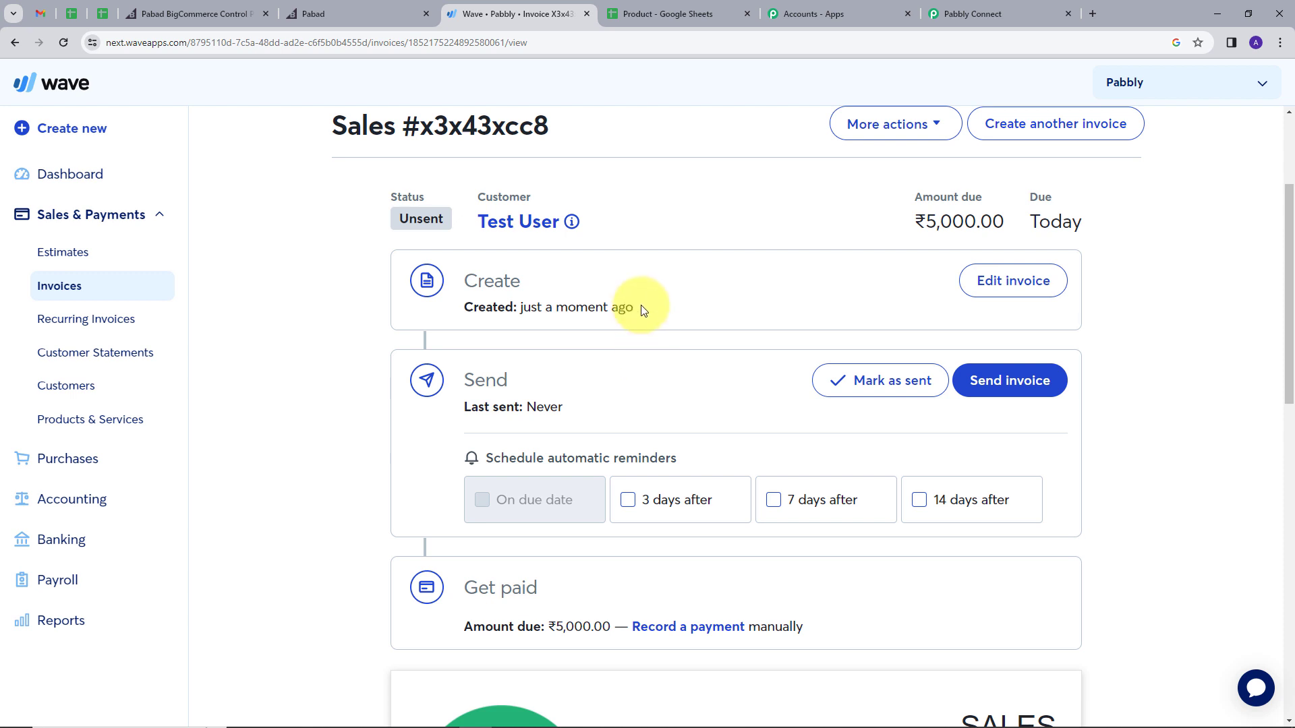
Step: Verify the invoice's customer, ₹5,000.00 amount due and quantity 1, then return to Pabbly Connect
{"action": "scroll", "coordinate": [641, 290], "scroll_direction": "down", "scroll_amount": 1}
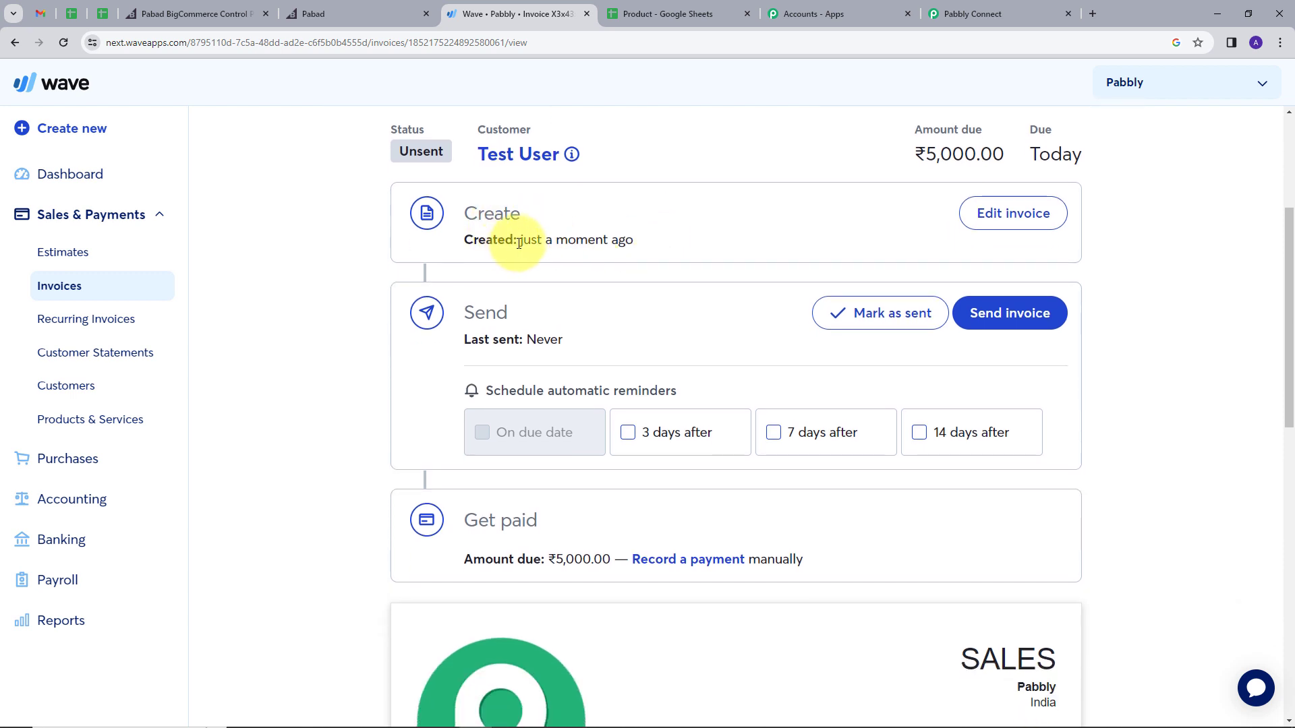
{"action": "left_click_drag", "start_coordinate": [523, 242], "coordinate": [667, 254]}
{"action": "scroll", "coordinate": [742, 243], "scroll_direction": "down", "scroll_amount": 3}
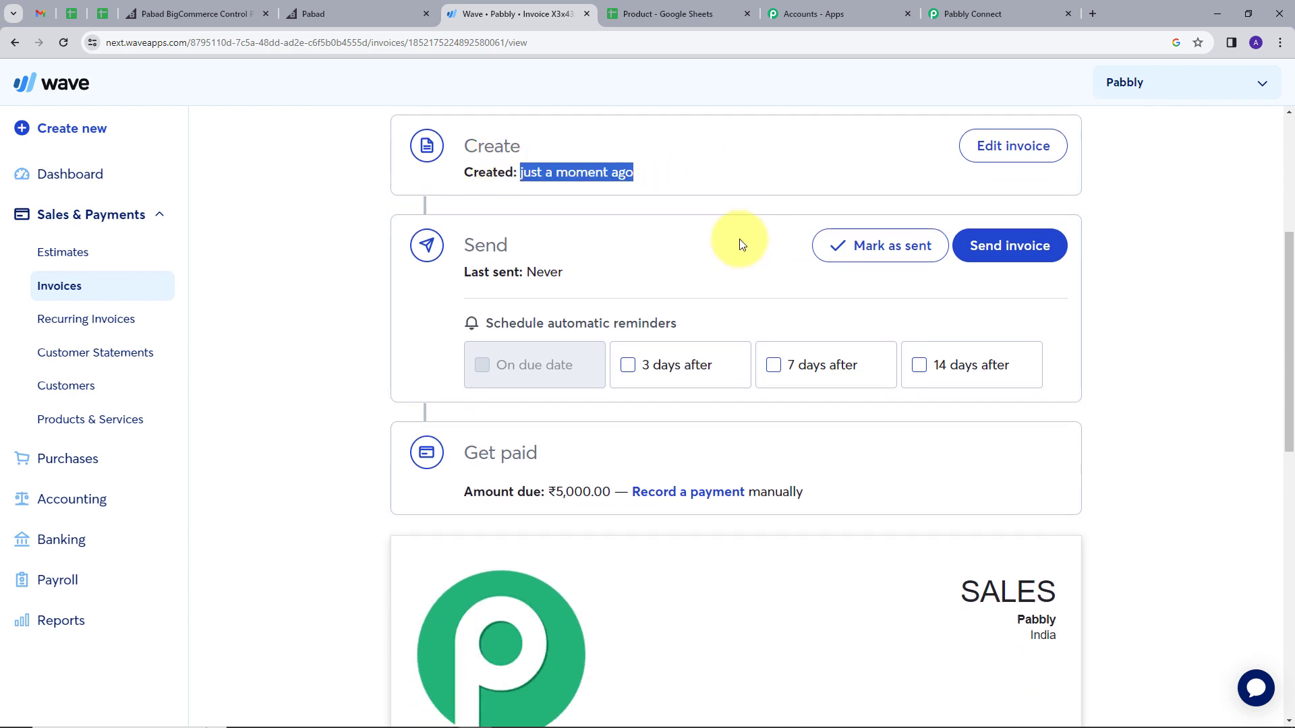
{"action": "scroll", "coordinate": [678, 269], "scroll_direction": "down", "scroll_amount": 4}
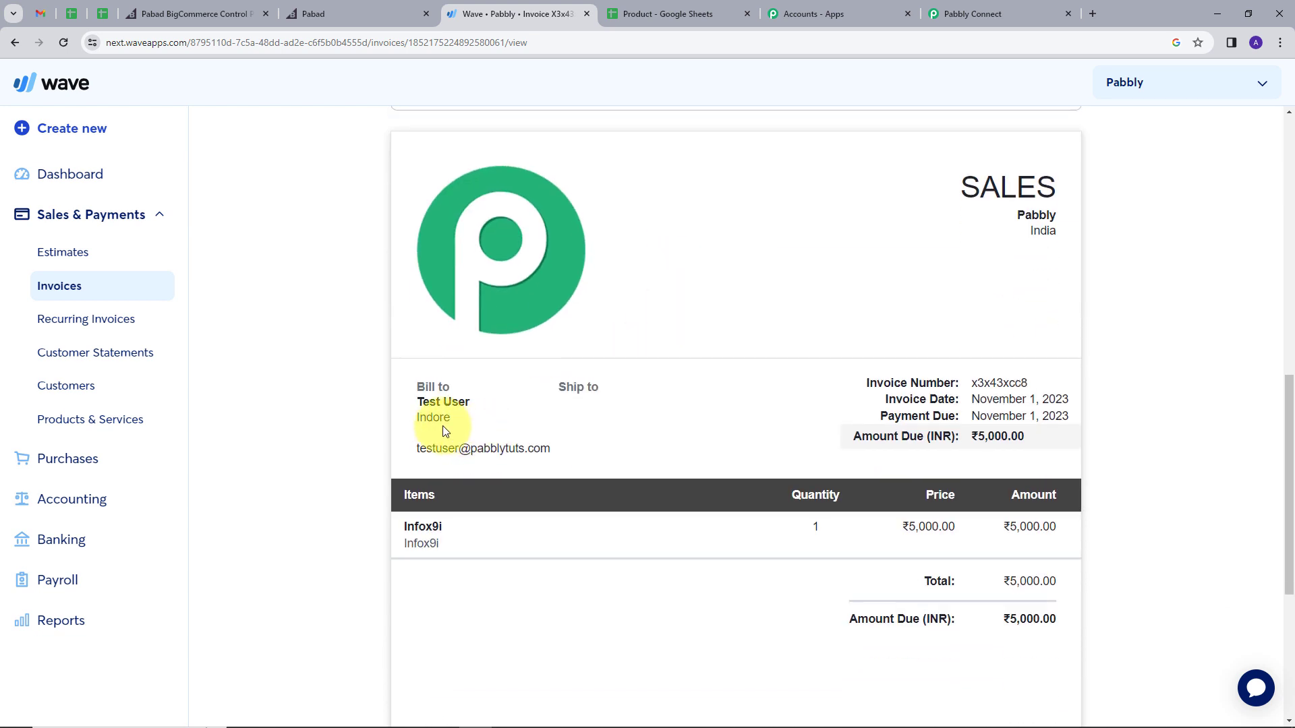
{"action": "left_click_drag", "start_coordinate": [414, 403], "coordinate": [475, 406]}
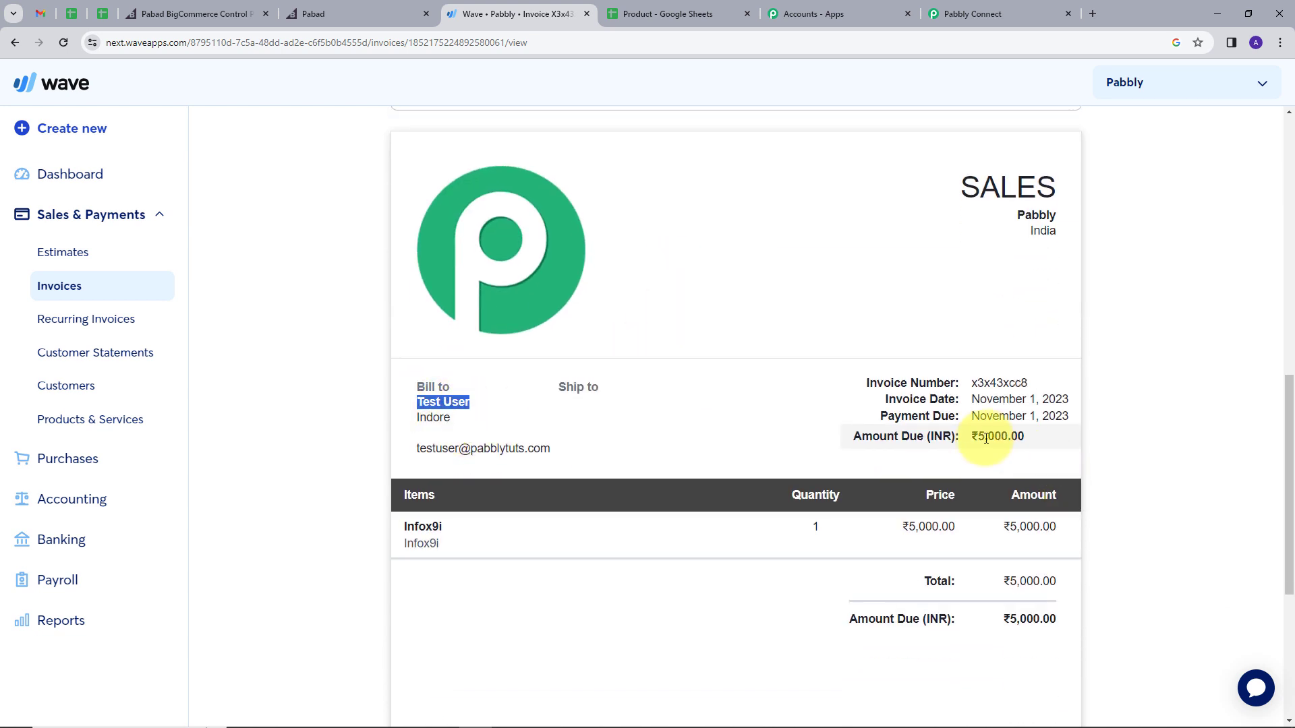
{"action": "left_click_drag", "start_coordinate": [971, 436], "coordinate": [1027, 437]}
{"action": "scroll", "coordinate": [567, 435], "scroll_direction": "down", "scroll_amount": 2}
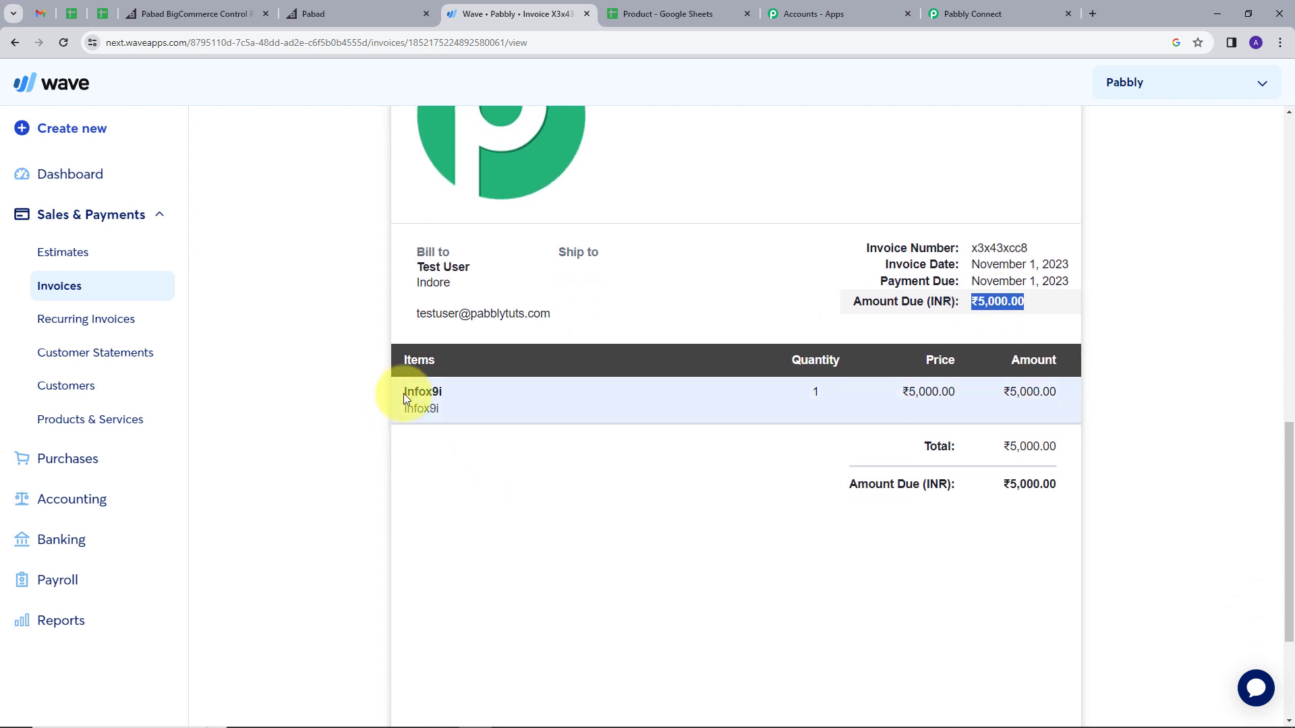
{"action": "left_click_drag", "start_coordinate": [1006, 487], "coordinate": [1069, 494]}
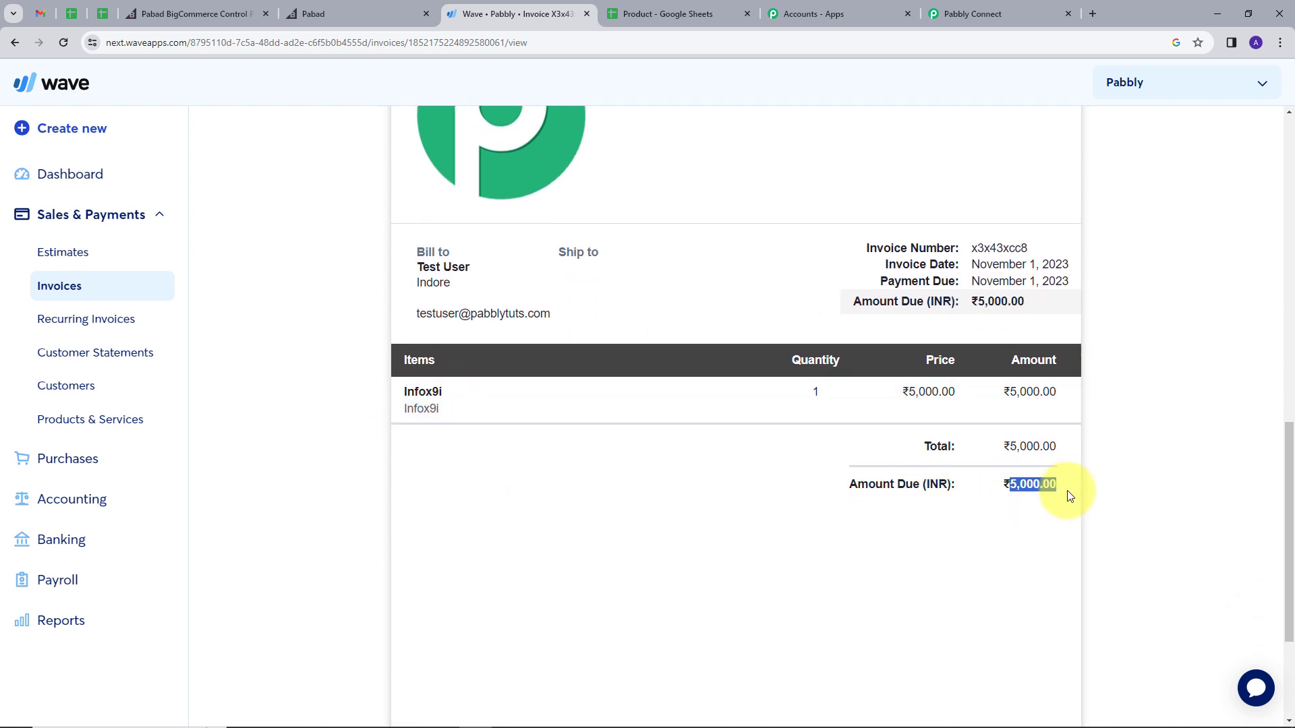
{"action": "left_click_drag", "start_coordinate": [807, 393], "coordinate": [843, 400]}
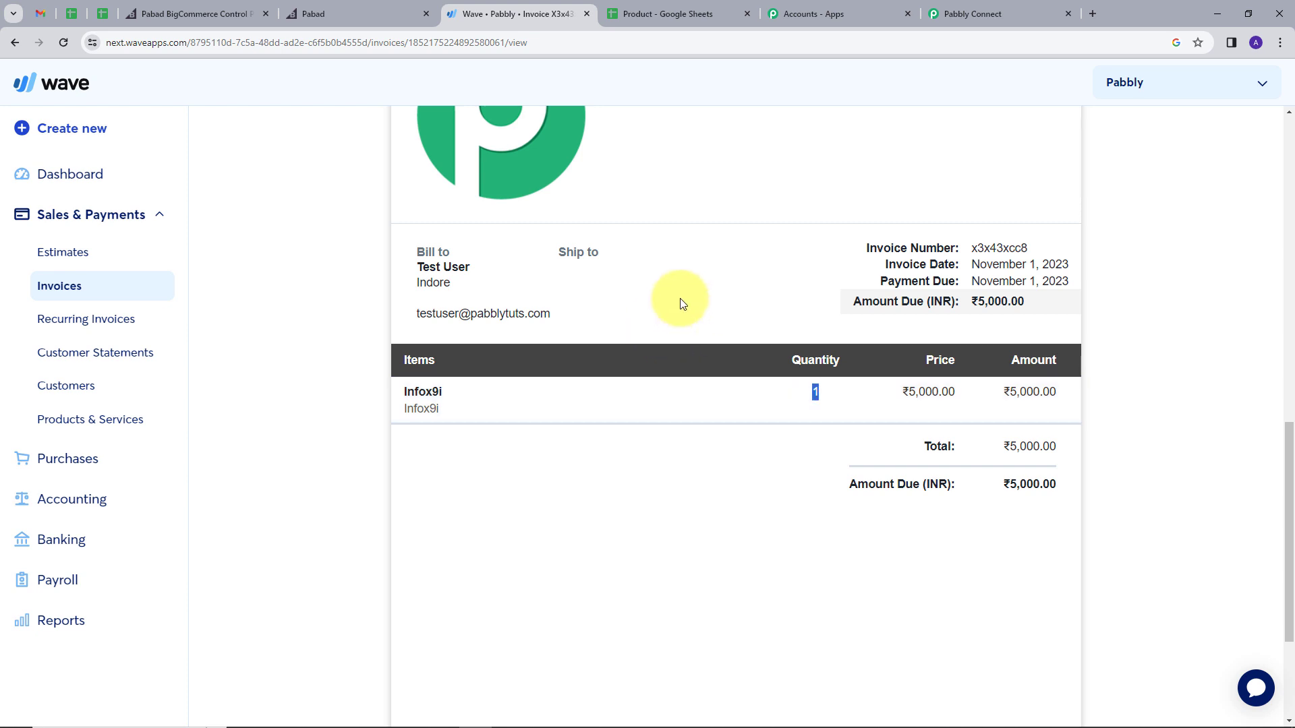
{"action": "left_click", "coordinate": [971, 13]}
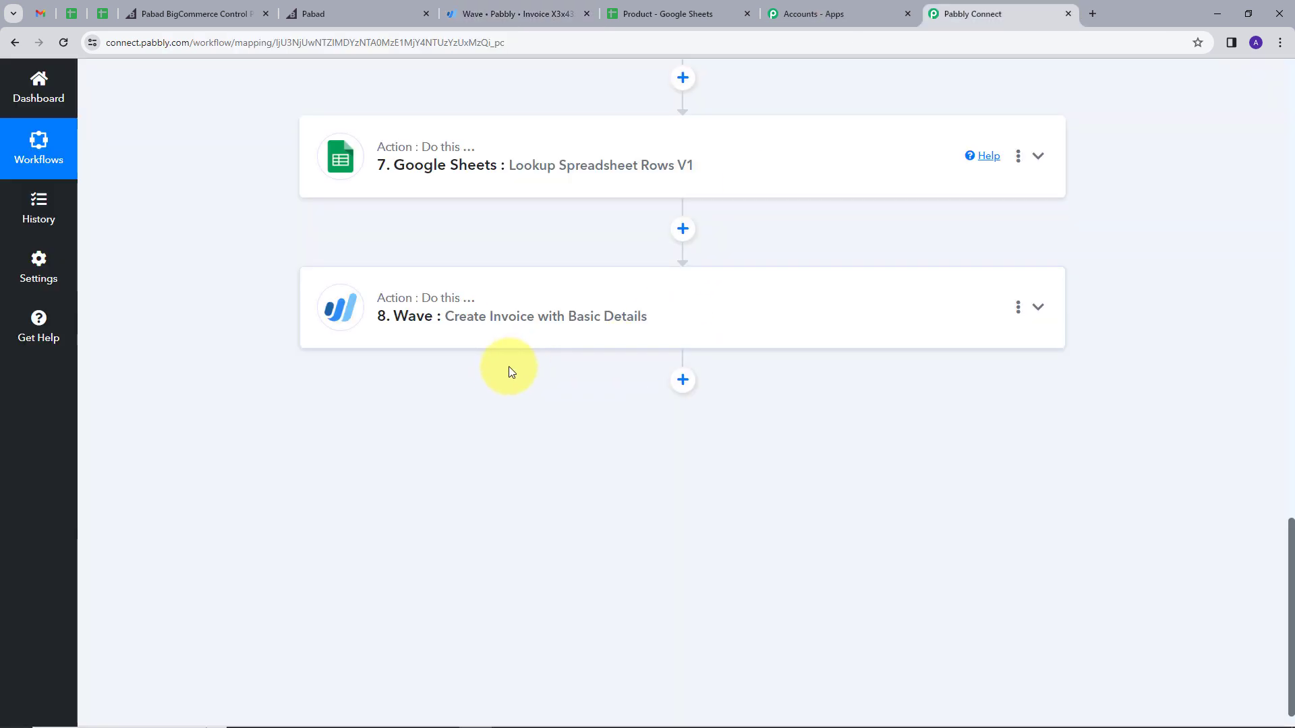
Step: Collapse the BigCommerce New Order Created trigger card on step 1
{"action": "scroll", "coordinate": [505, 369], "scroll_direction": "up", "scroll_amount": 11}
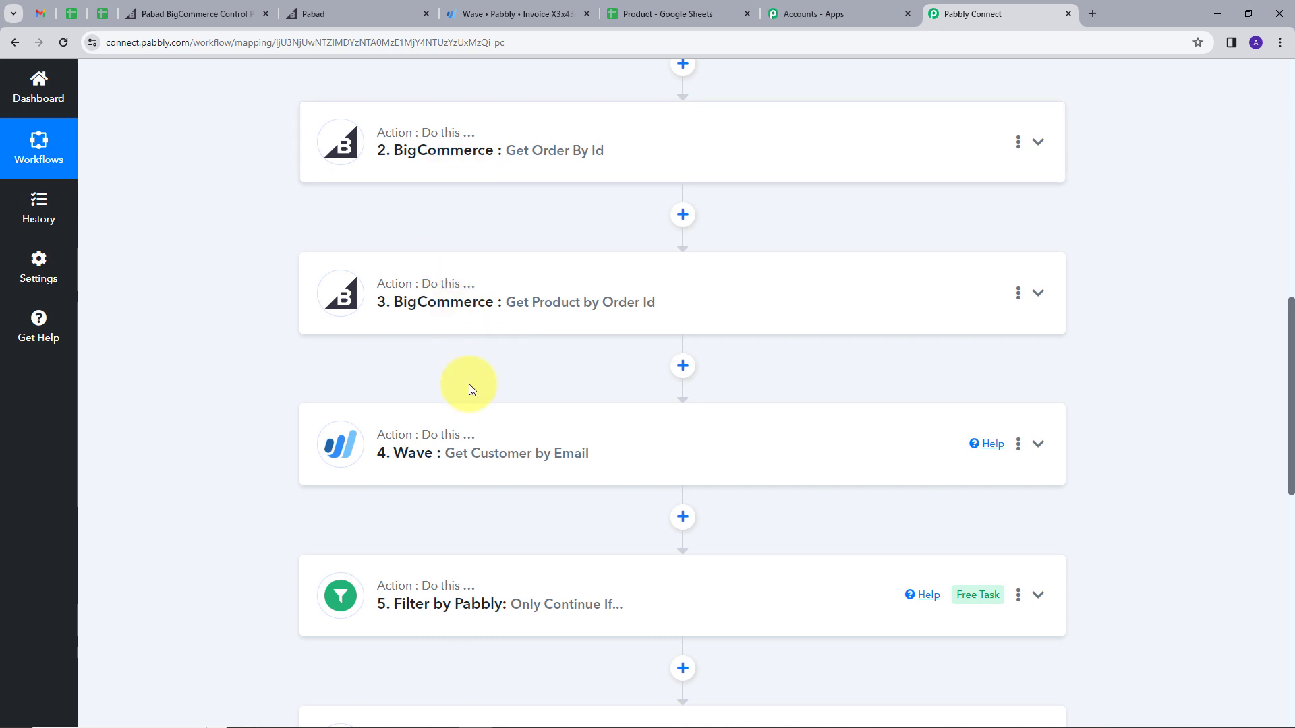
{"action": "scroll", "coordinate": [197, 326], "scroll_direction": "up", "scroll_amount": 3}
{"action": "scroll", "coordinate": [197, 326], "scroll_direction": "up", "scroll_amount": 6}
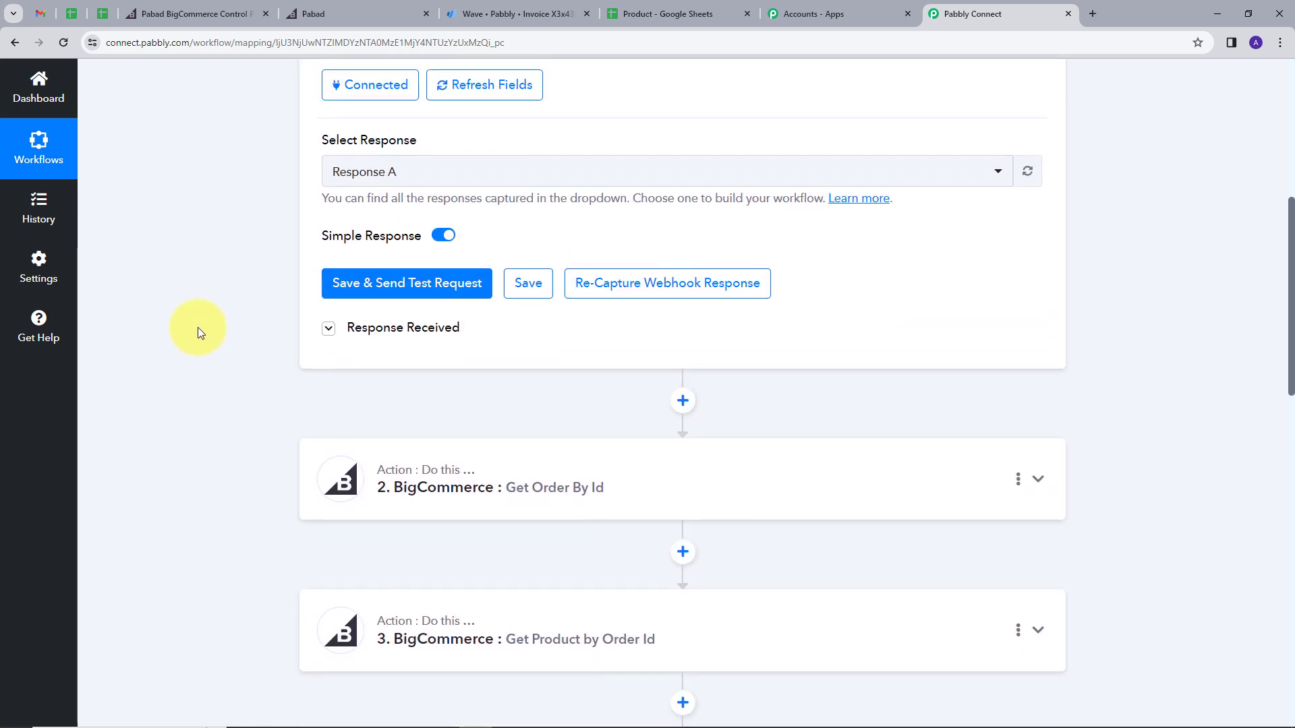
{"action": "left_click", "coordinate": [1039, 142]}
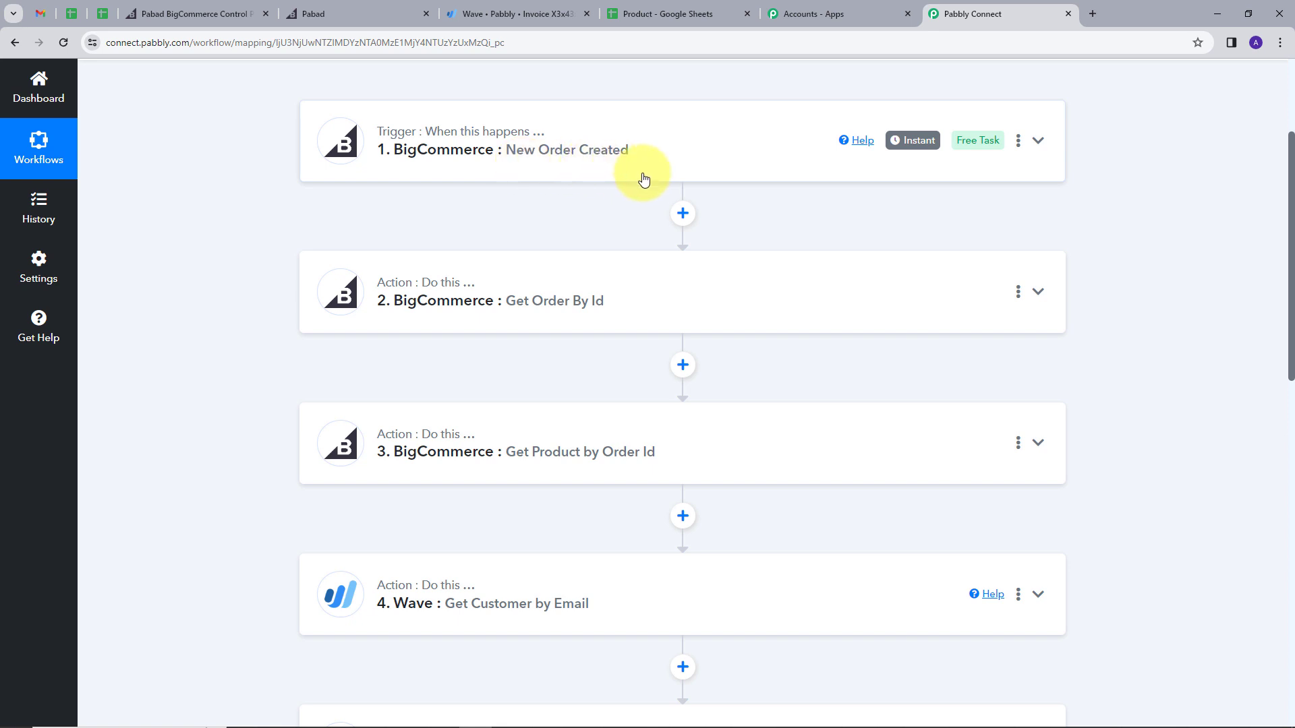
Step: Review the collapsed workflow steps 1–8 down to Wave invoice creation, then return to the top
{"action": "scroll", "coordinate": [201, 196], "scroll_direction": "down", "scroll_amount": 1}
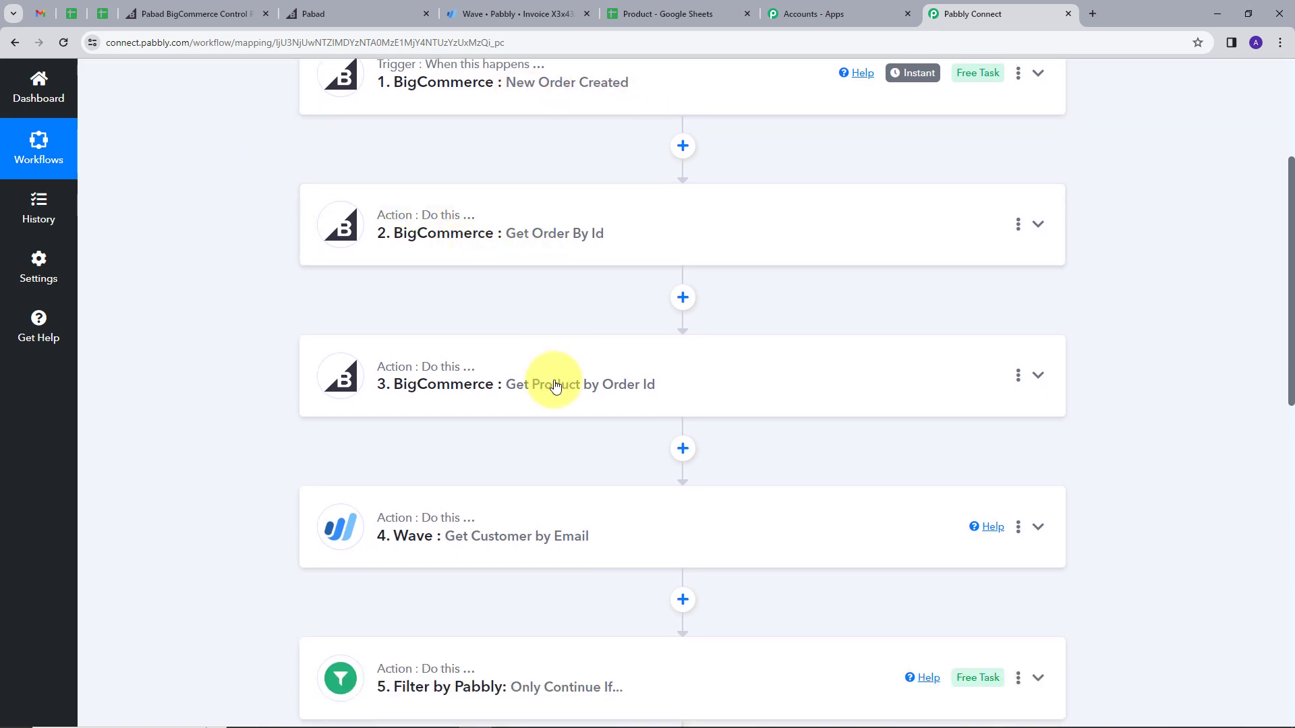
{"action": "scroll", "coordinate": [289, 293], "scroll_direction": "down", "scroll_amount": 3}
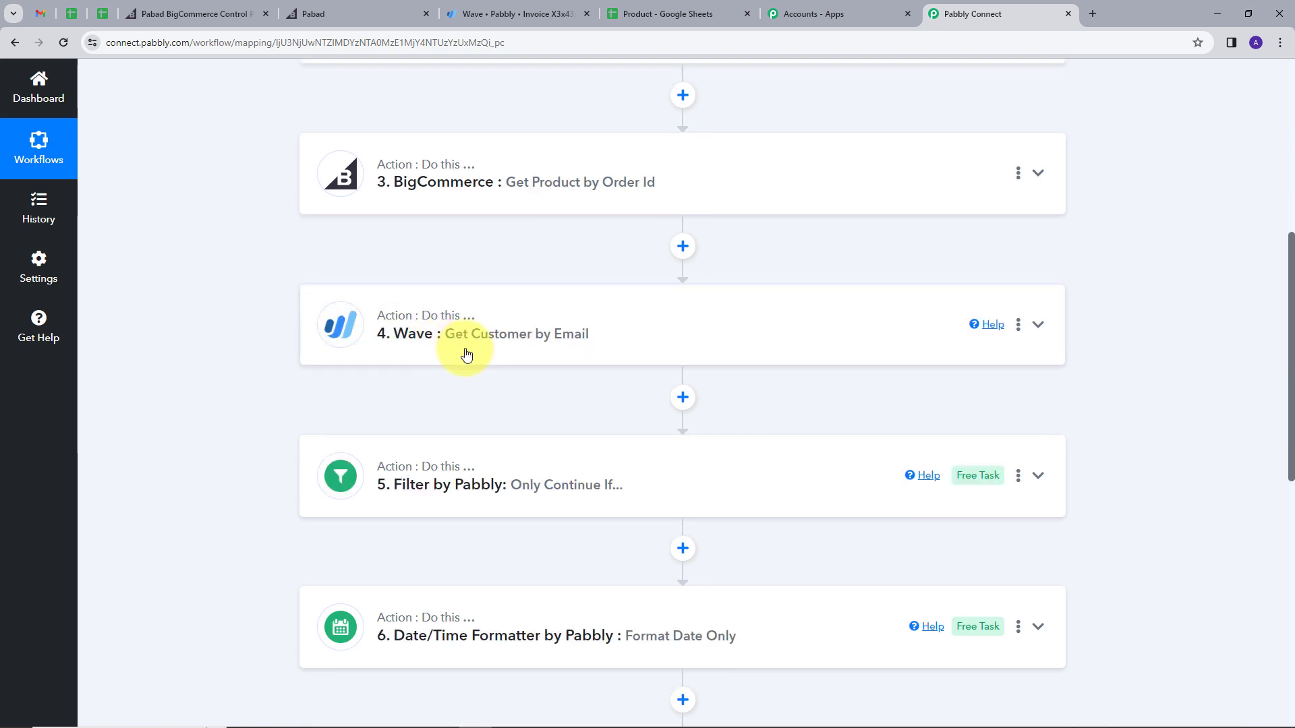
{"action": "scroll", "coordinate": [471, 361], "scroll_direction": "down", "scroll_amount": 1}
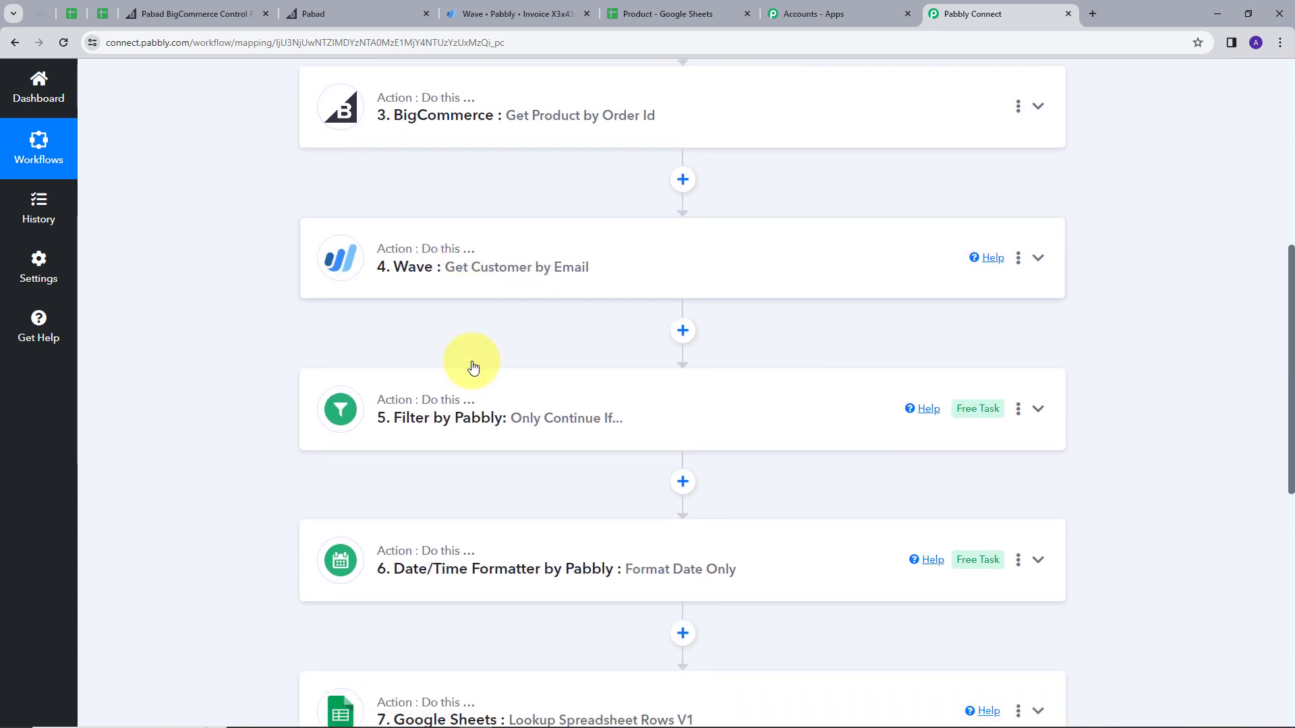
{"action": "scroll", "coordinate": [312, 338], "scroll_direction": "down", "scroll_amount": 1}
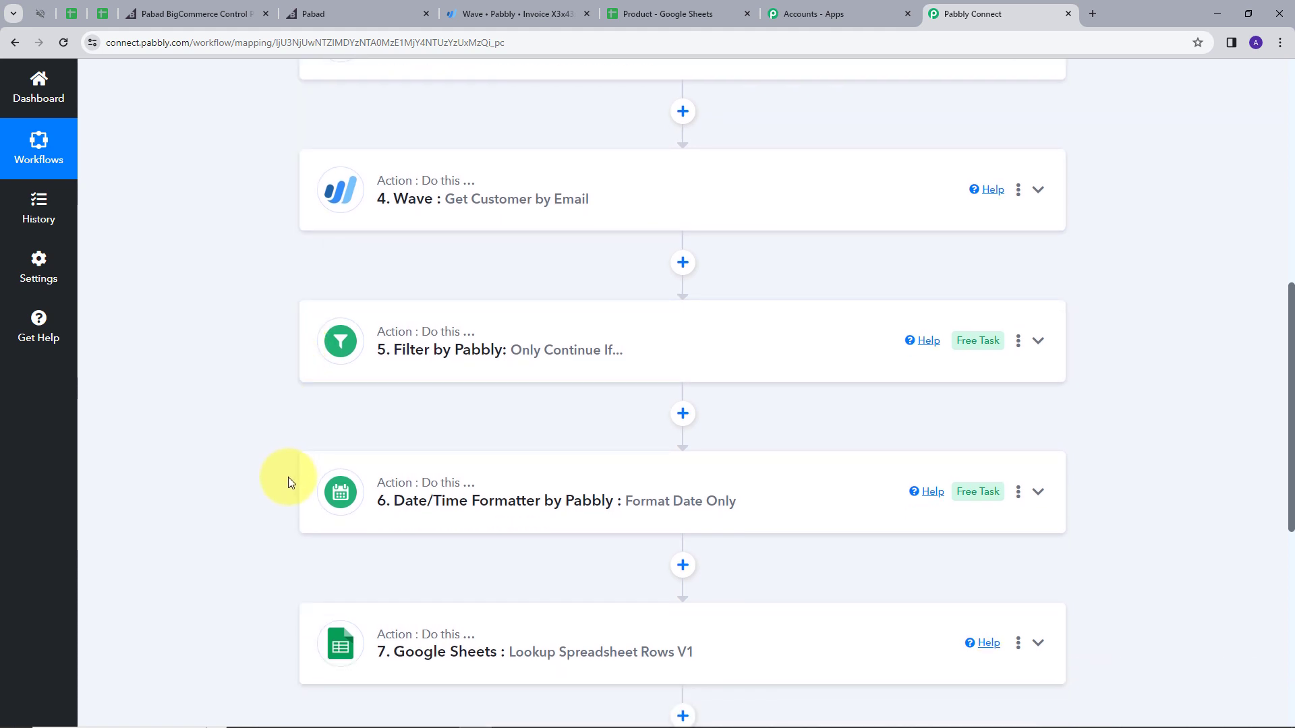
{"action": "scroll", "coordinate": [204, 492], "scroll_direction": "down", "scroll_amount": 3}
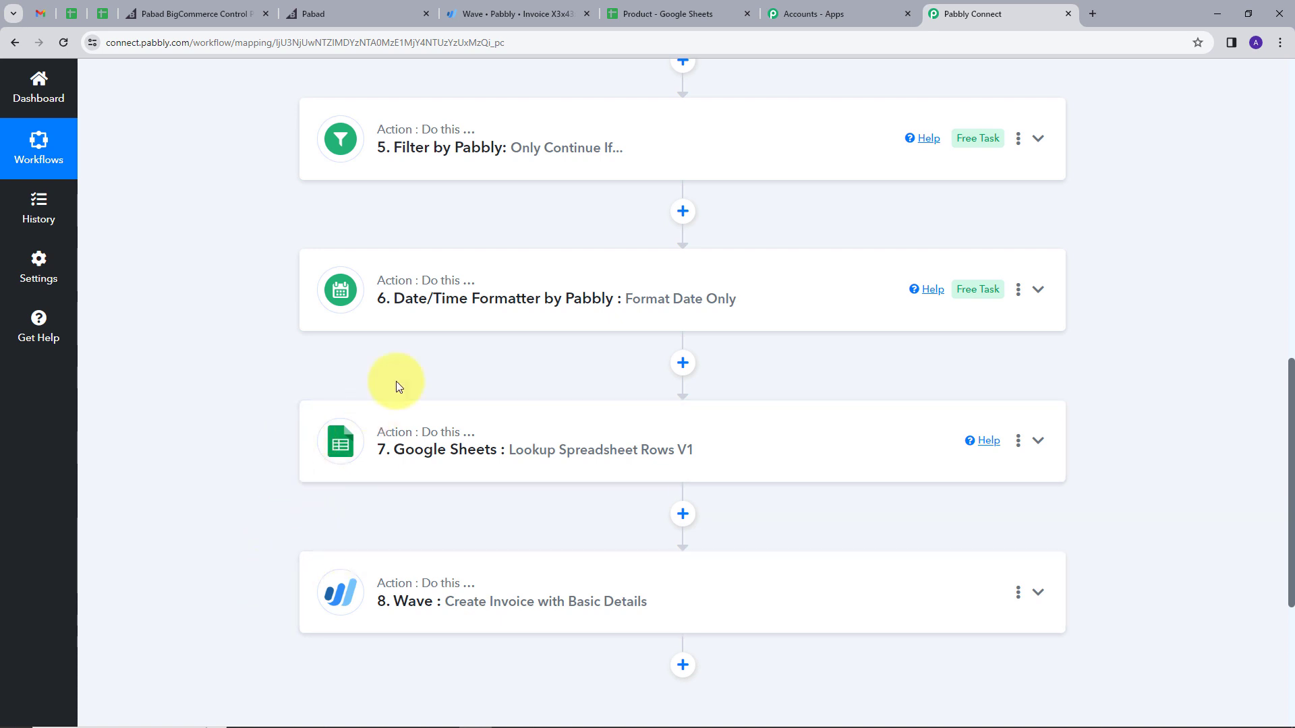
{"action": "scroll", "coordinate": [344, 523], "scroll_direction": "down", "scroll_amount": 1}
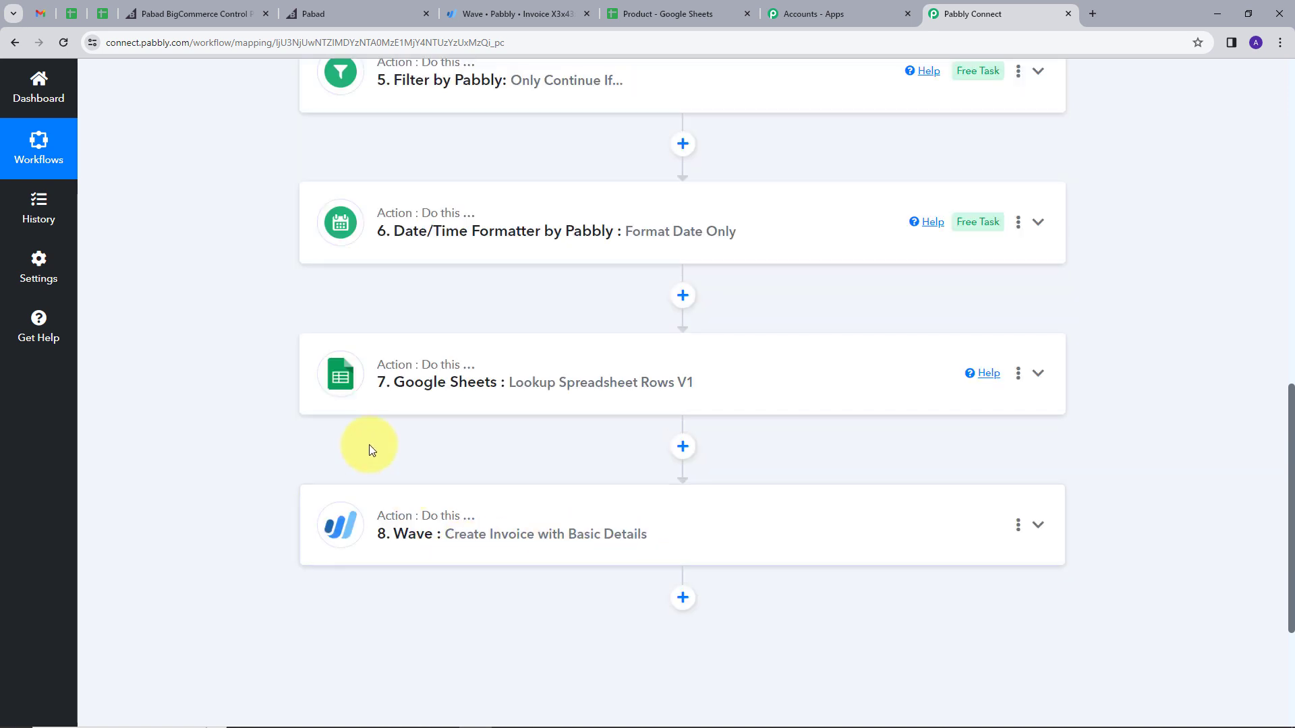
{"action": "scroll", "coordinate": [265, 485], "scroll_direction": "up", "scroll_amount": 6}
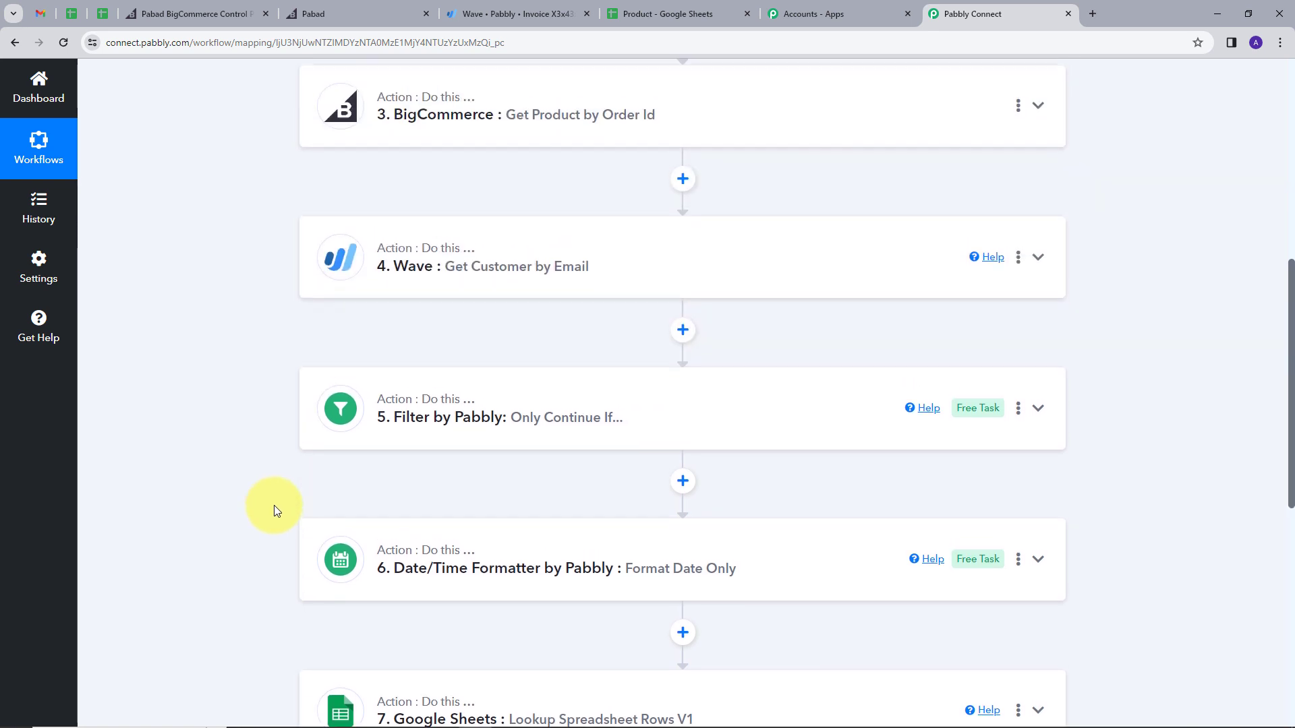
{"action": "scroll", "coordinate": [230, 470], "scroll_direction": "up", "scroll_amount": 2}
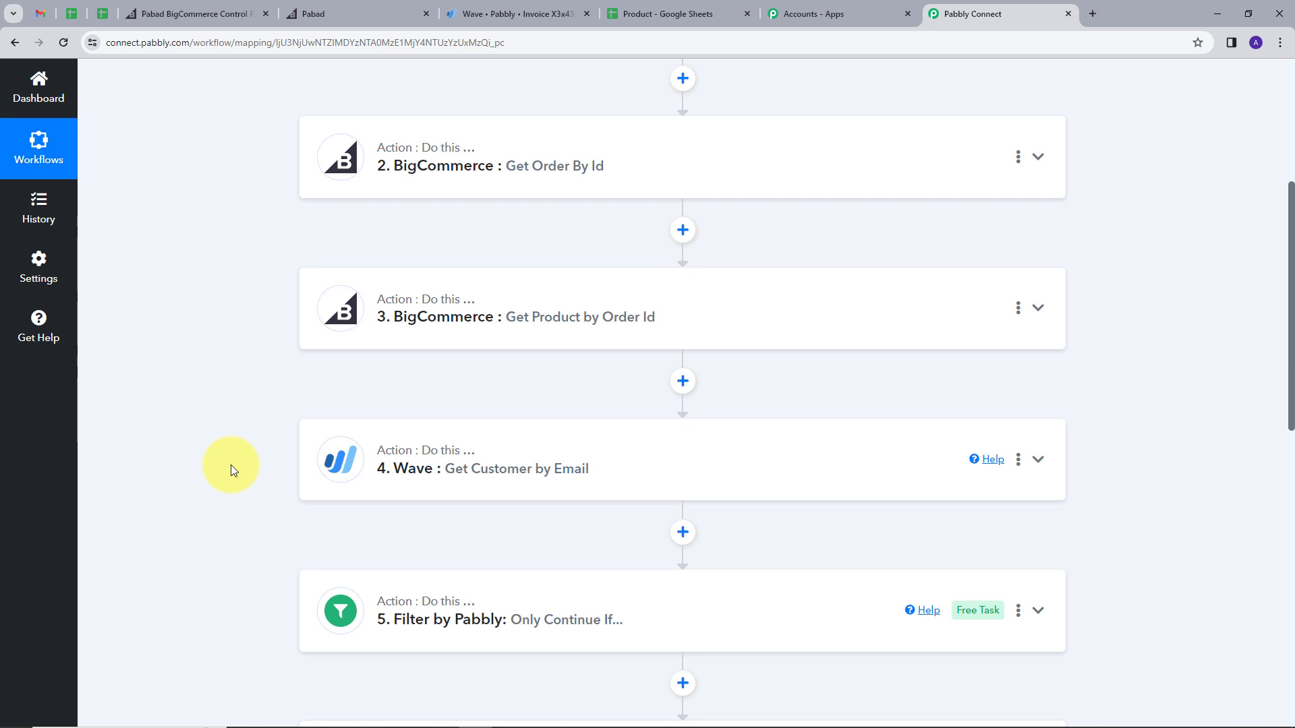
{"action": "scroll", "coordinate": [230, 466], "scroll_direction": "up", "scroll_amount": 4}
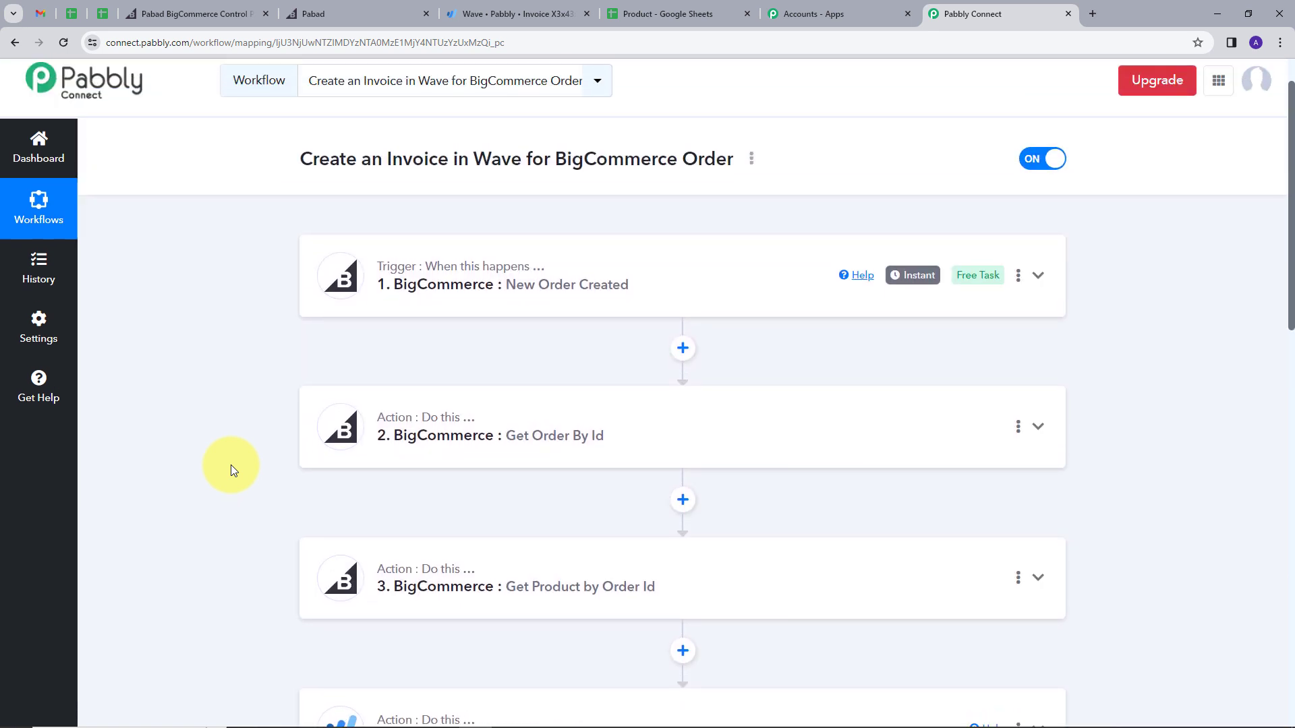